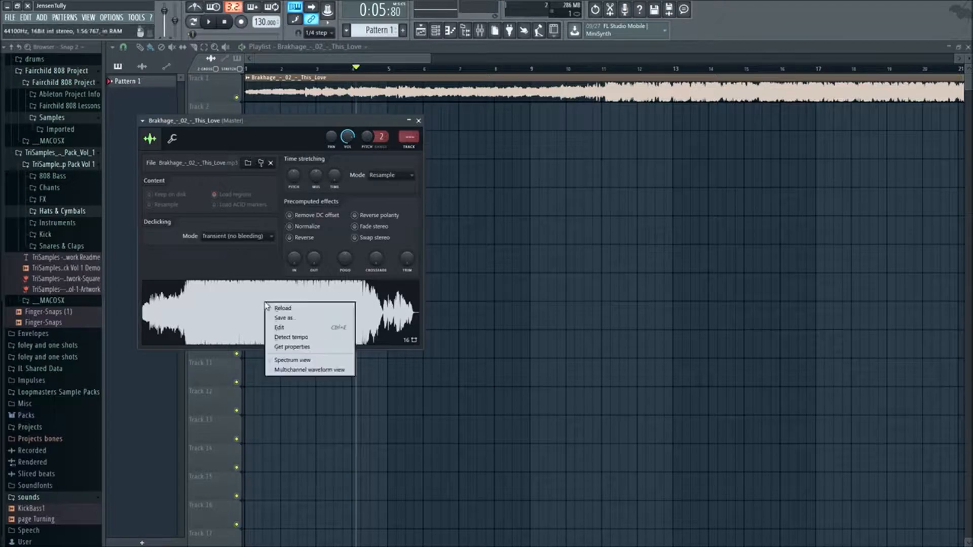
- Open the Brakhage This Love sample in Edison and select its opening phrase from 0 to about 3.125 s
{"action": "left_click", "coordinate": [294, 328]}
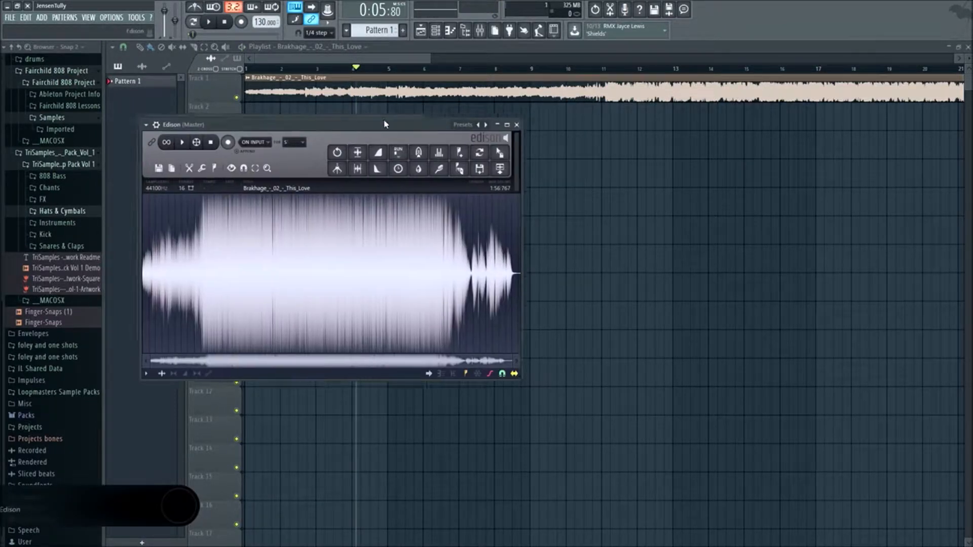
{"action": "scroll", "coordinate": [256, 303], "scroll_direction": "up", "scroll_amount": 4}
{"action": "left_click_drag", "start_coordinate": [278, 364], "coordinate": [256, 365]}
{"action": "scroll", "coordinate": [273, 315], "scroll_direction": "up", "scroll_amount": 3}
{"action": "left_click_drag", "start_coordinate": [279, 314], "coordinate": [220, 313]}
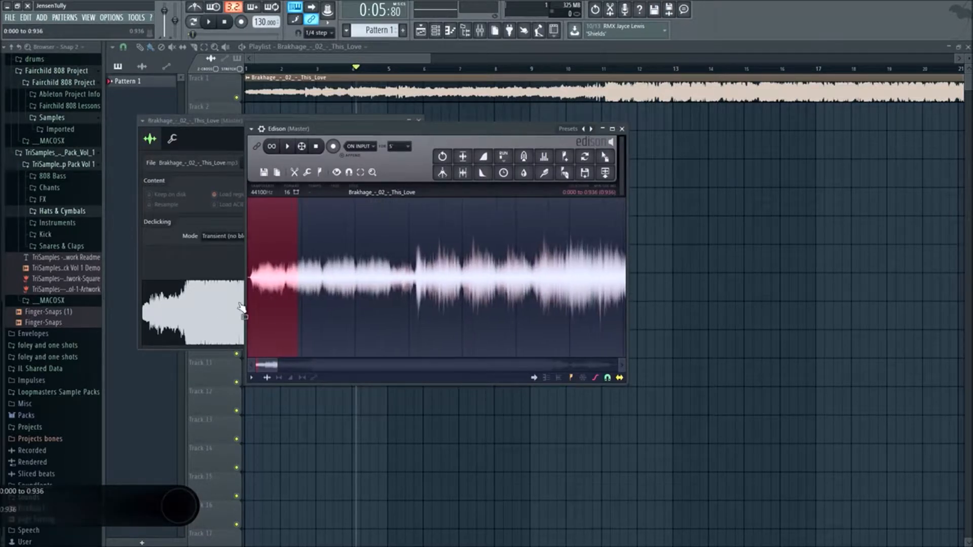
{"action": "left_click_drag", "start_coordinate": [290, 287], "coordinate": [418, 293]}
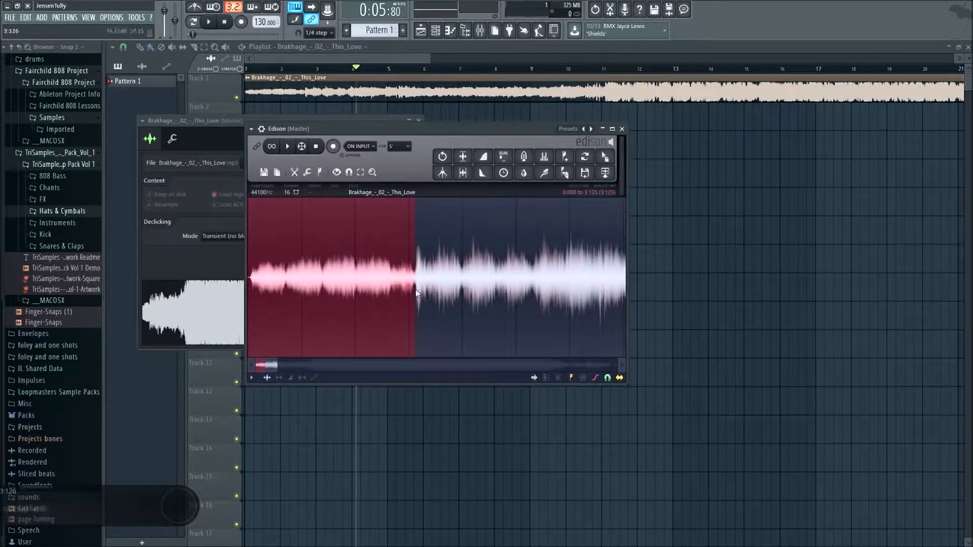
- Trim the selection's start to about 0.048 s, where the sound begins
{"action": "scroll", "coordinate": [260, 315], "scroll_direction": "up", "scroll_amount": 2}
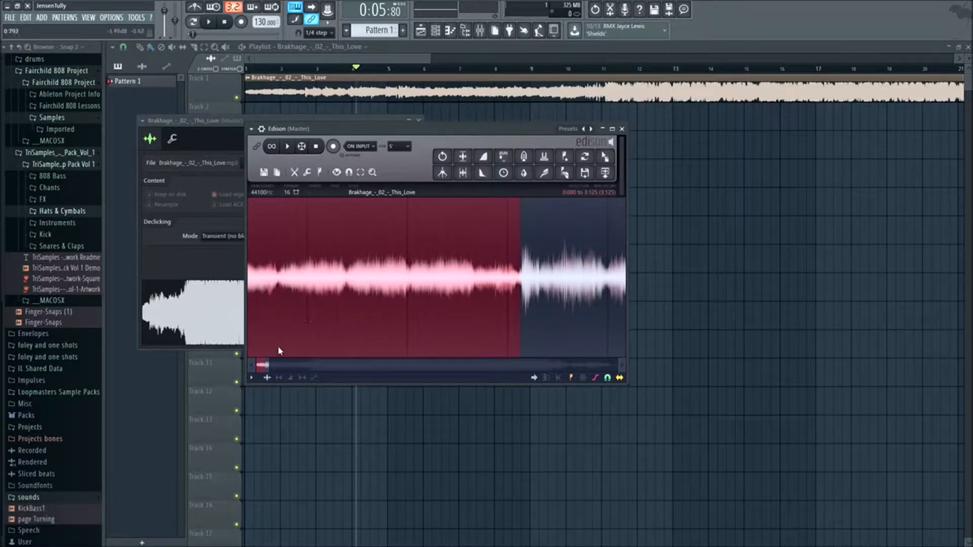
{"action": "left_click_drag", "start_coordinate": [264, 366], "coordinate": [256, 365]}
{"action": "scroll", "coordinate": [278, 305], "scroll_direction": "up", "scroll_amount": 3}
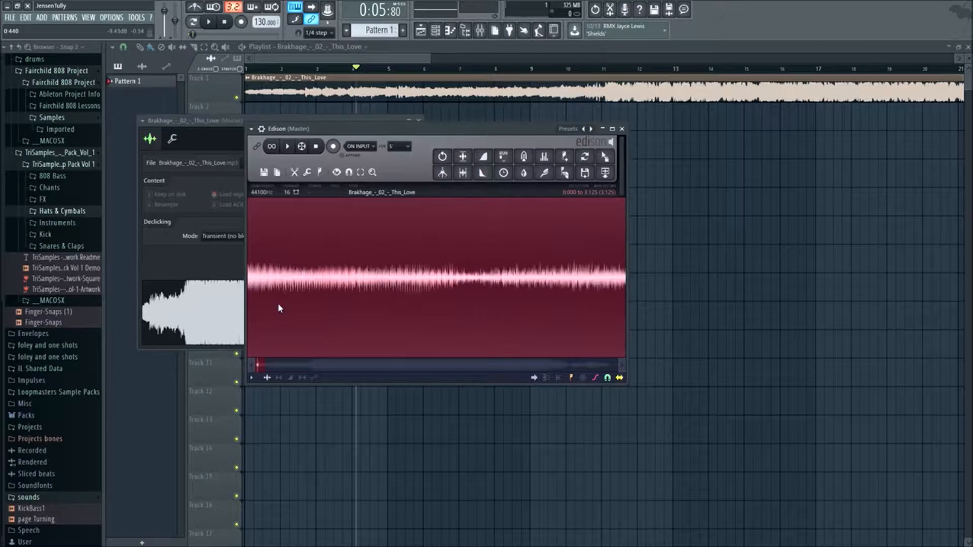
{"action": "scroll", "coordinate": [278, 303], "scroll_direction": "down", "scroll_amount": 4}
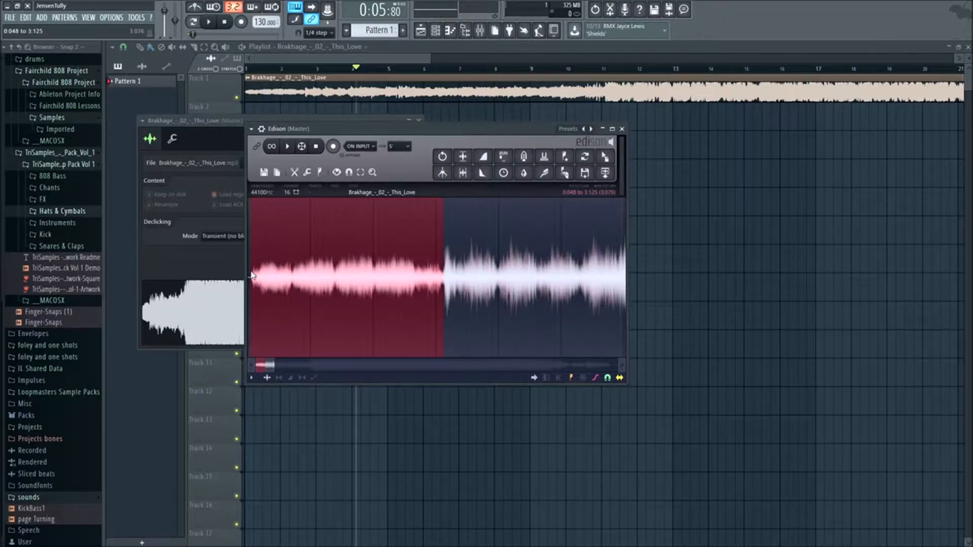
{"action": "scroll", "coordinate": [252, 275], "scroll_direction": "up", "scroll_amount": 6}
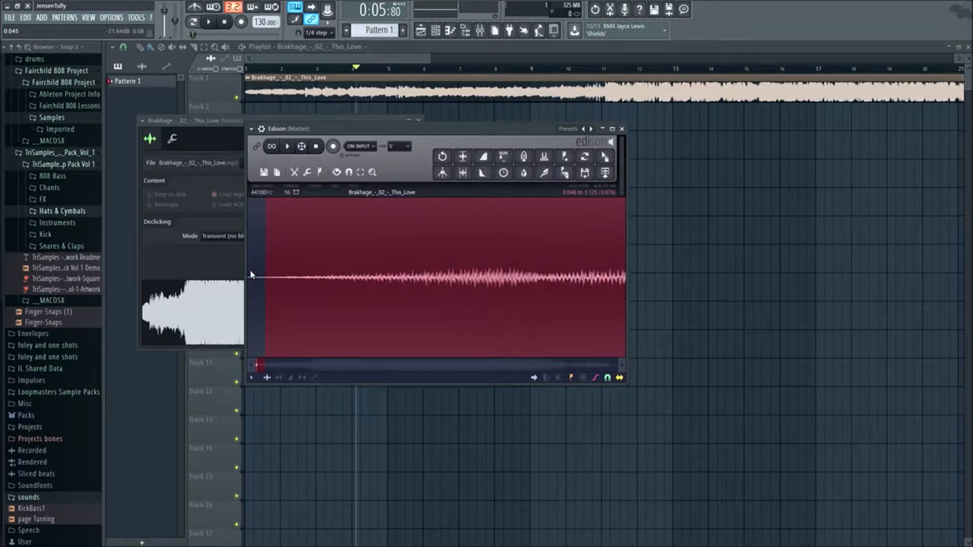
{"action": "left_click_drag", "start_coordinate": [256, 367], "coordinate": [242, 368]}
{"action": "scroll", "coordinate": [337, 322], "scroll_direction": "down", "scroll_amount": 5}
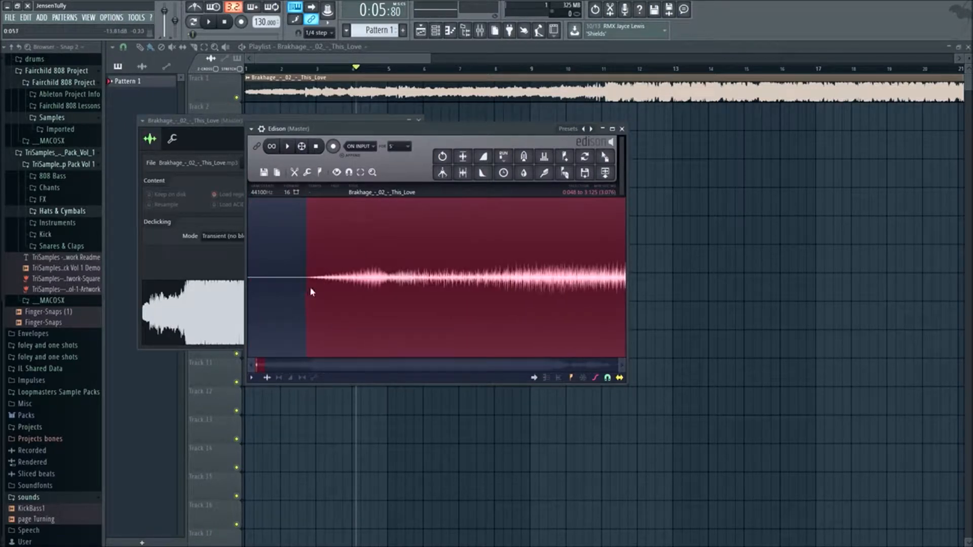
{"action": "scroll", "coordinate": [326, 299], "scroll_direction": "up", "scroll_amount": 5}
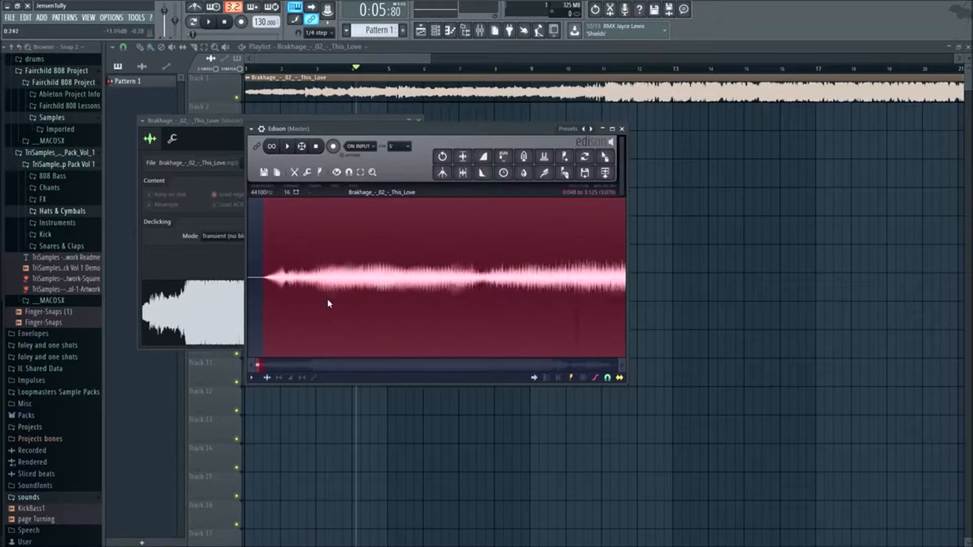
- Play the selection with looping enabled and turn off automatic scrolling during playback
{"action": "key", "text": "space"}
{"action": "scroll", "coordinate": [507, 299], "scroll_direction": "up", "scroll_amount": 3}
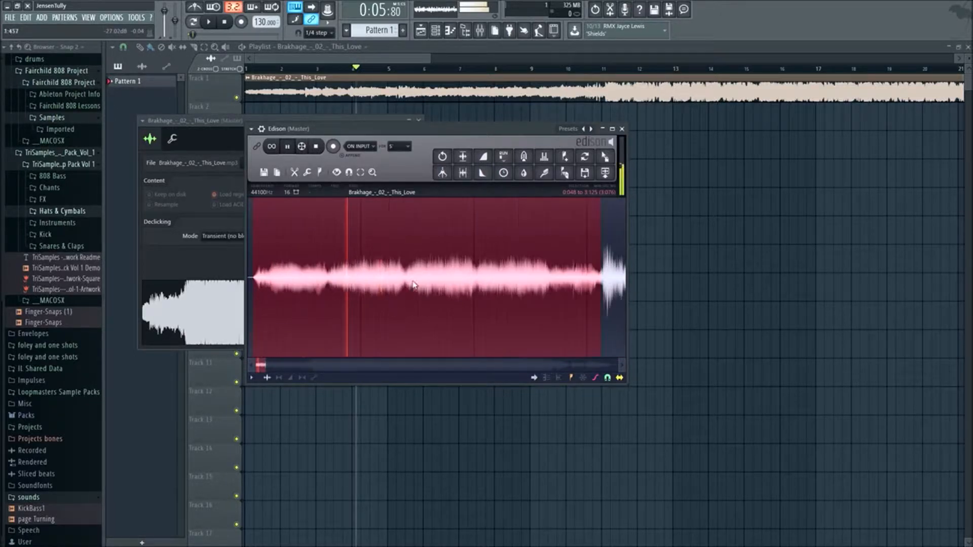
{"action": "scroll", "coordinate": [509, 300], "scroll_direction": "down", "scroll_amount": 1}
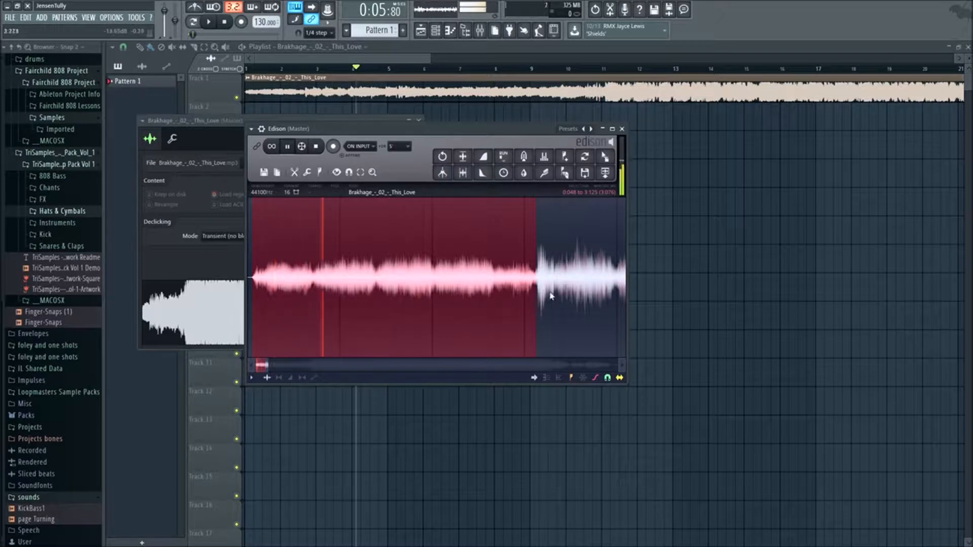
{"action": "left_click", "coordinate": [280, 146]}
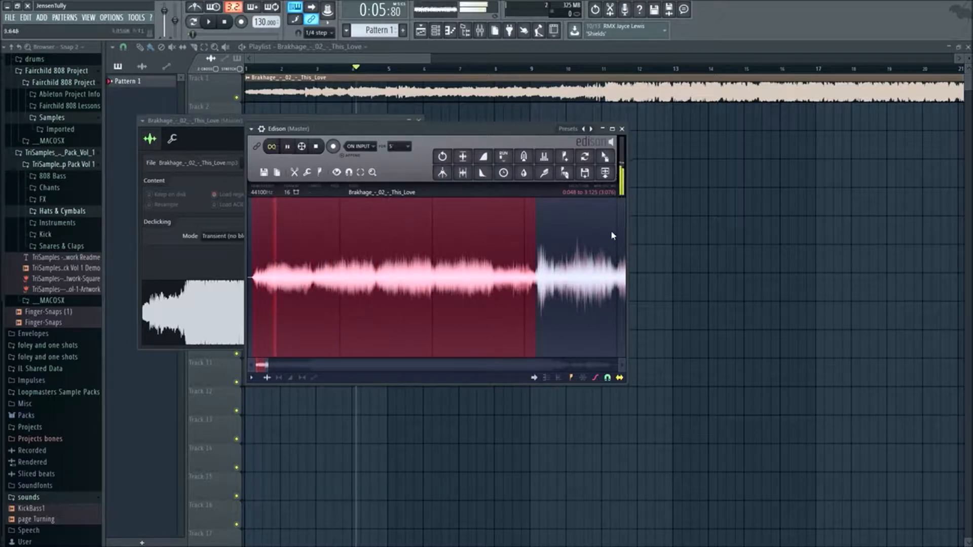
{"action": "scroll", "coordinate": [541, 278], "scroll_direction": "up", "scroll_amount": 2}
{"action": "scroll", "coordinate": [553, 273], "scroll_direction": "down", "scroll_amount": 1}
{"action": "right_click", "coordinate": [553, 274]}
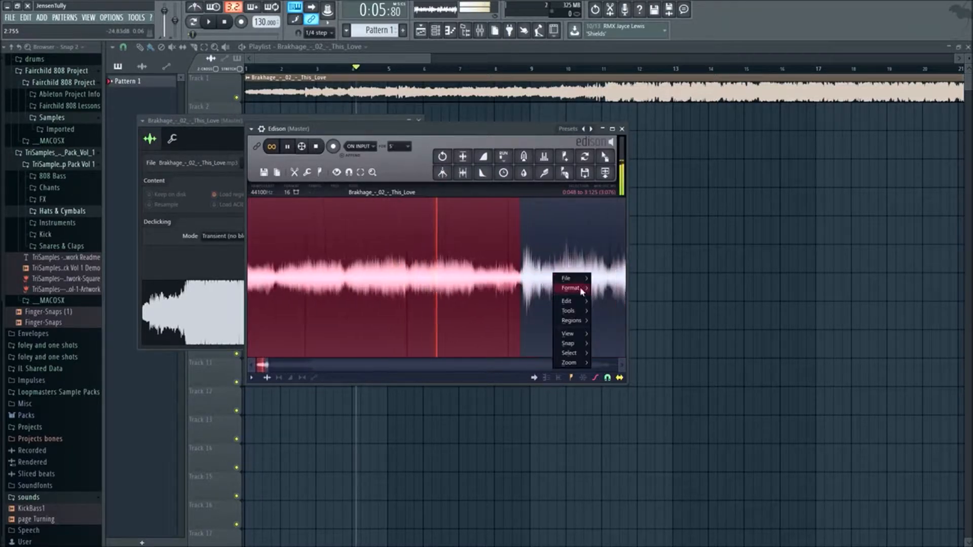
{"action": "left_click", "coordinate": [518, 222]}
{"action": "scroll", "coordinate": [567, 254], "scroll_direction": "down", "scroll_amount": 1}
{"action": "left_click", "coordinate": [535, 378]}
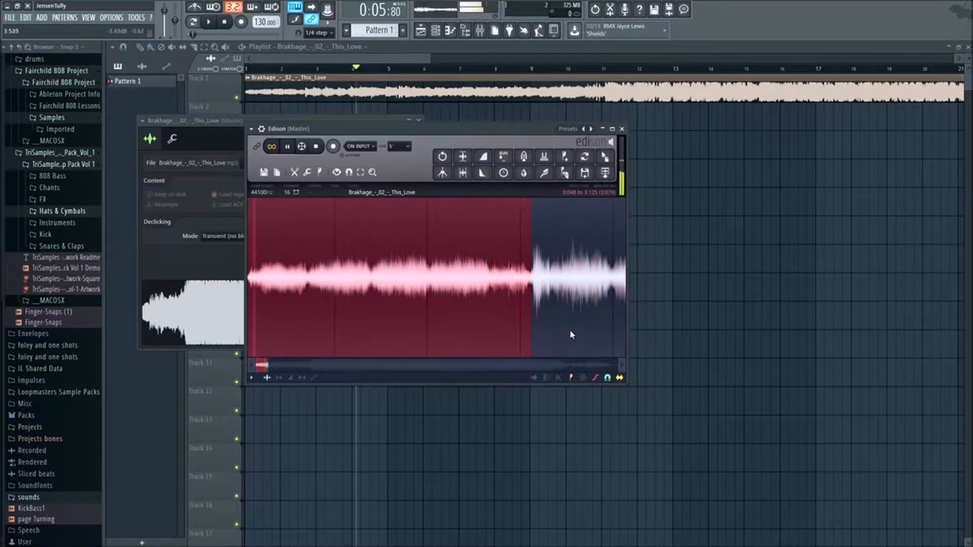
- Extend the selection's end to about 5.32 s and audition the loop
{"action": "scroll", "coordinate": [541, 303], "scroll_direction": "down", "scroll_amount": 4}
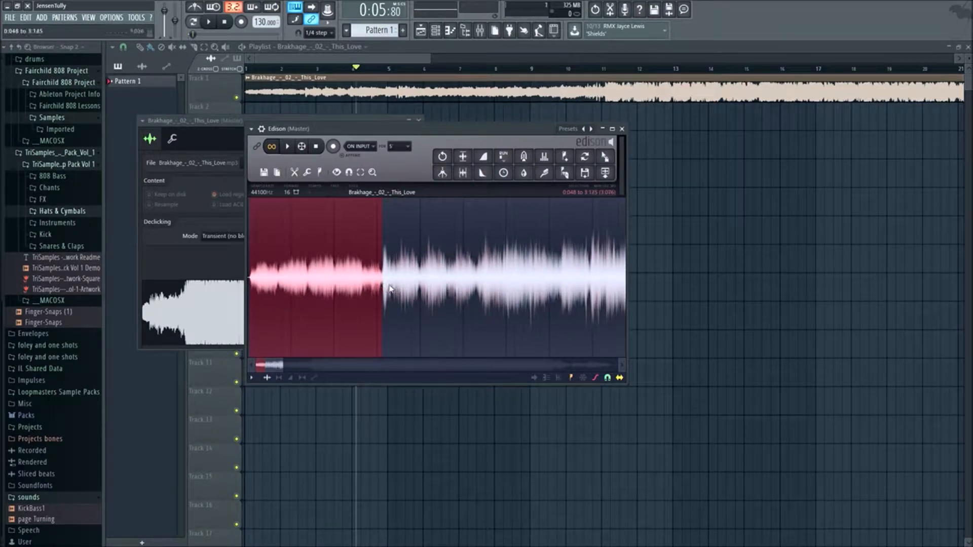
{"action": "mouse_move", "coordinate": [396, 292]}
{"action": "left_mouse_down"}
{"action": "mouse_move", "coordinate": [383, 290]}
{"action": "mouse_move", "coordinate": [394, 293]}
{"action": "left_mouse_up"}
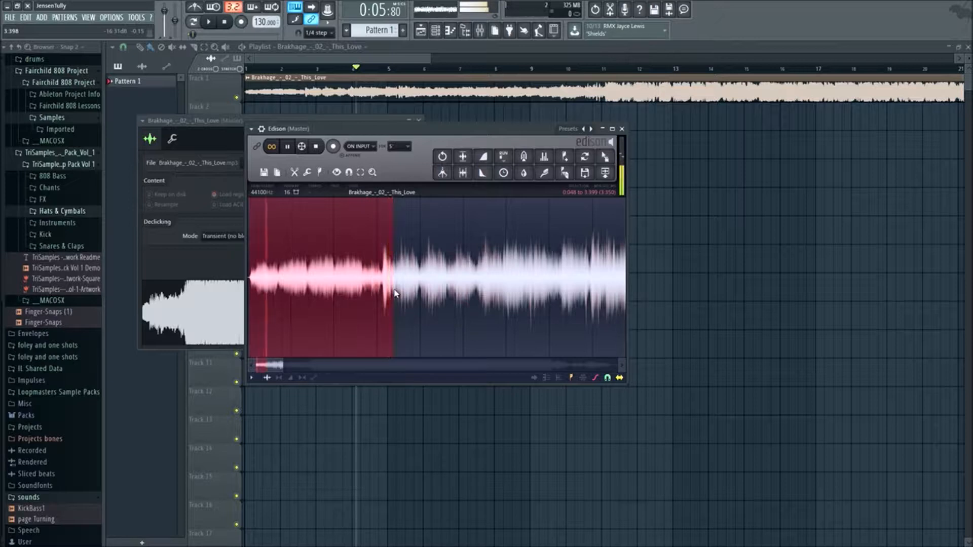
{"action": "left_click_drag", "start_coordinate": [395, 293], "coordinate": [495, 313]}
{"action": "key", "text": "space"}
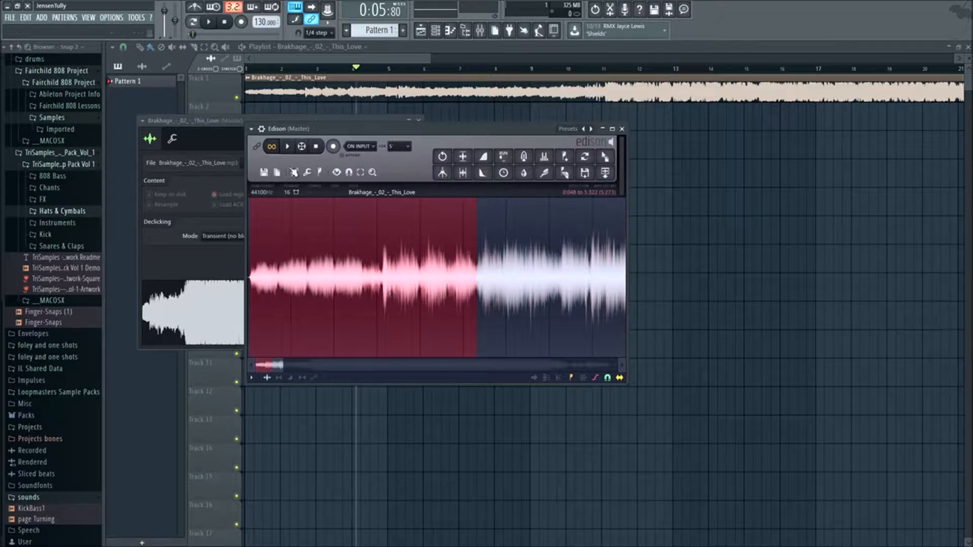
{"action": "key", "text": "space"}
- Fine-tune the selection's end to about 5.30 s and listen to the loop again
{"action": "left_click_drag", "start_coordinate": [477, 279], "coordinate": [476, 279]}
{"action": "scroll", "coordinate": [482, 281], "scroll_direction": "up", "scroll_amount": 5}
{"action": "scroll", "coordinate": [426, 269], "scroll_direction": "up", "scroll_amount": 4}
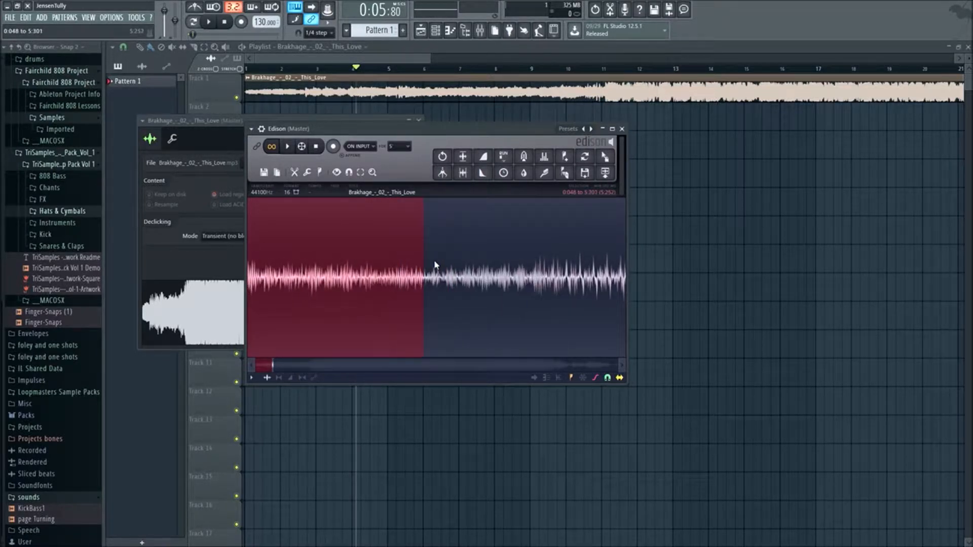
{"action": "scroll", "coordinate": [409, 246], "scroll_direction": "up", "scroll_amount": 4}
{"action": "scroll", "coordinate": [404, 244], "scroll_direction": "down", "scroll_amount": 6}
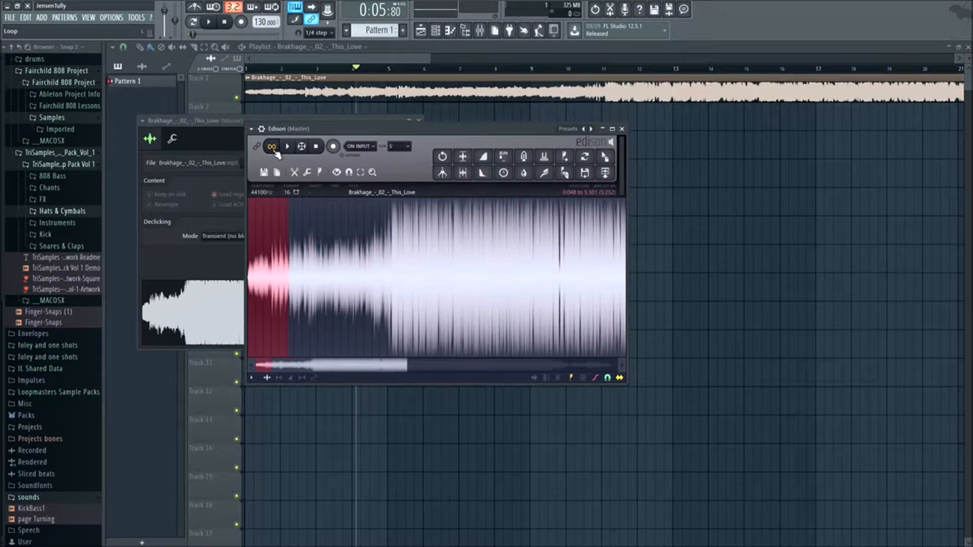
{"action": "key", "text": "space"}
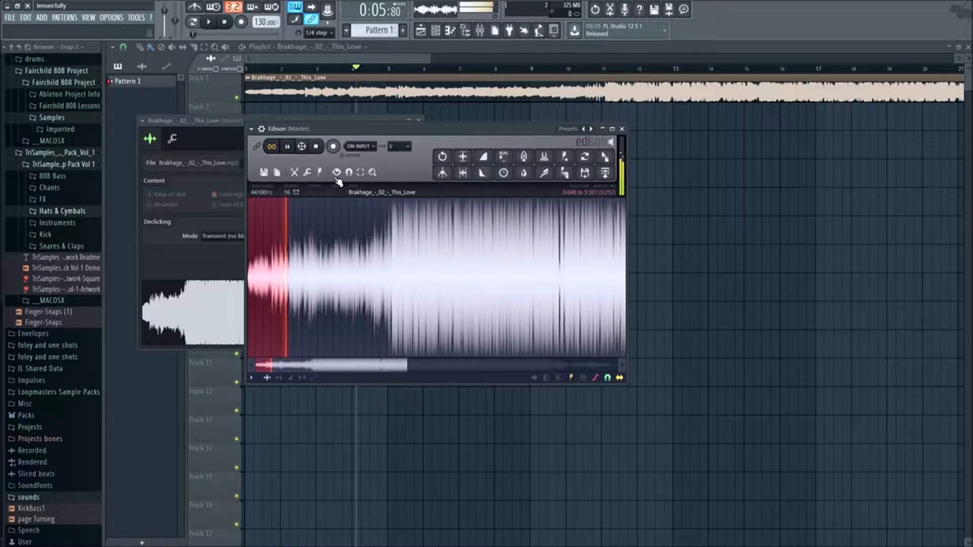
{"action": "key", "text": "space"}
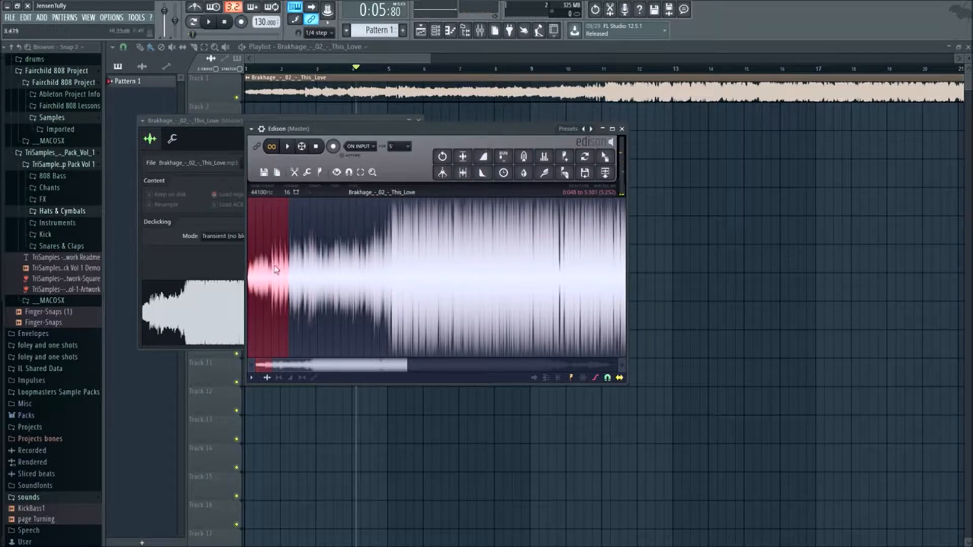
- Move the selection's start to about 0.116 s and send the selected loop to the playlist as an audio clip
{"action": "scroll", "coordinate": [277, 269], "scroll_direction": "up", "scroll_amount": 3}
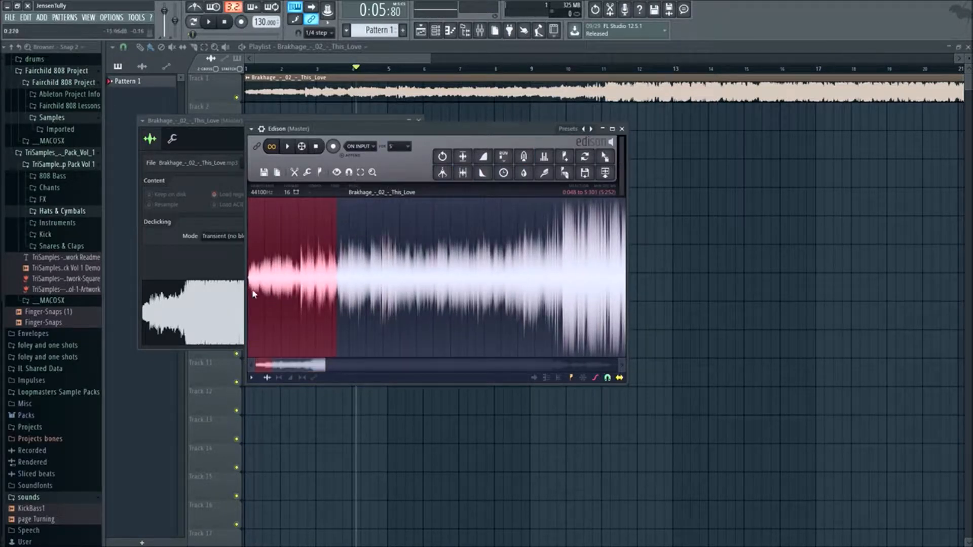
{"action": "scroll", "coordinate": [254, 294], "scroll_direction": "up", "scroll_amount": 4}
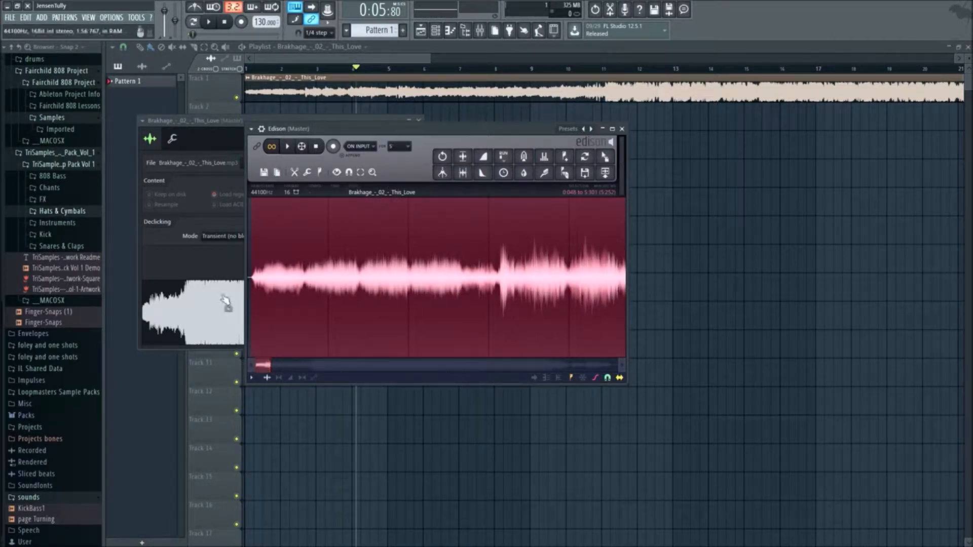
{"action": "left_click_drag", "start_coordinate": [245, 285], "coordinate": [277, 286]}
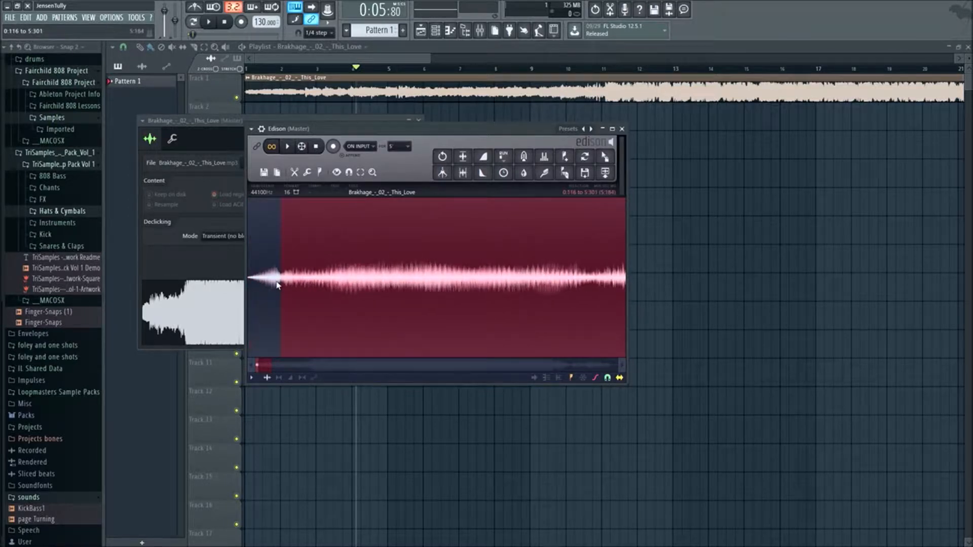
{"action": "key", "text": "space"}
{"action": "scroll", "coordinate": [299, 290], "scroll_direction": "up", "scroll_amount": 5}
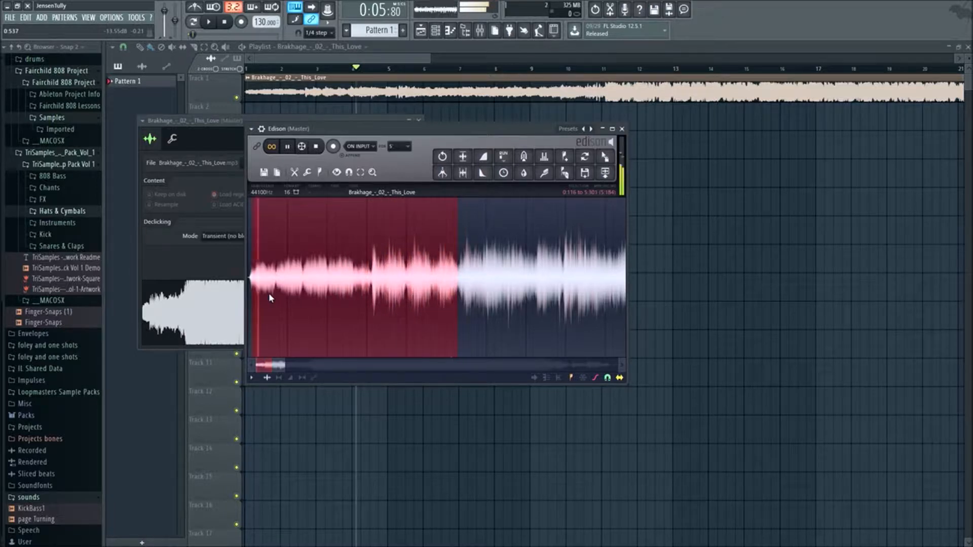
{"action": "key", "text": "space"}
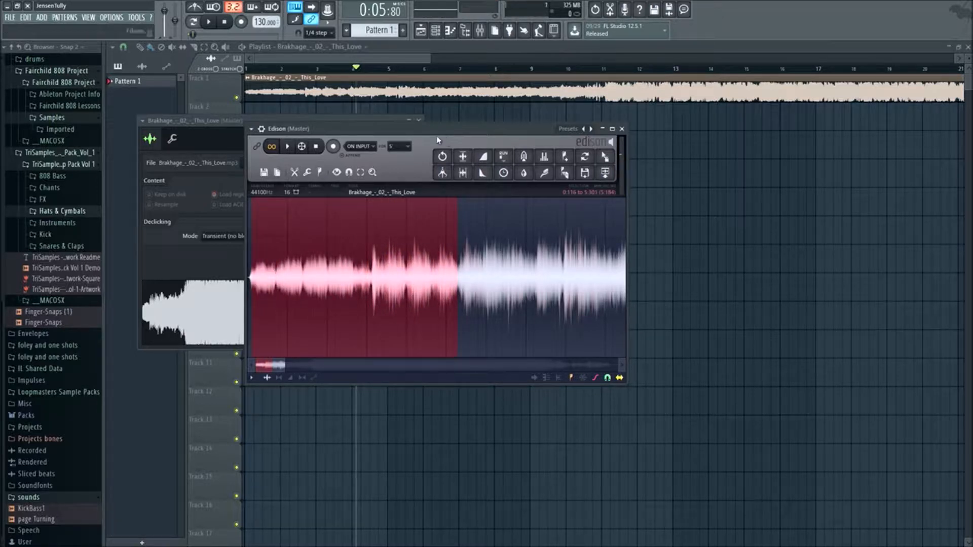
{"action": "left_click", "coordinate": [608, 176]}
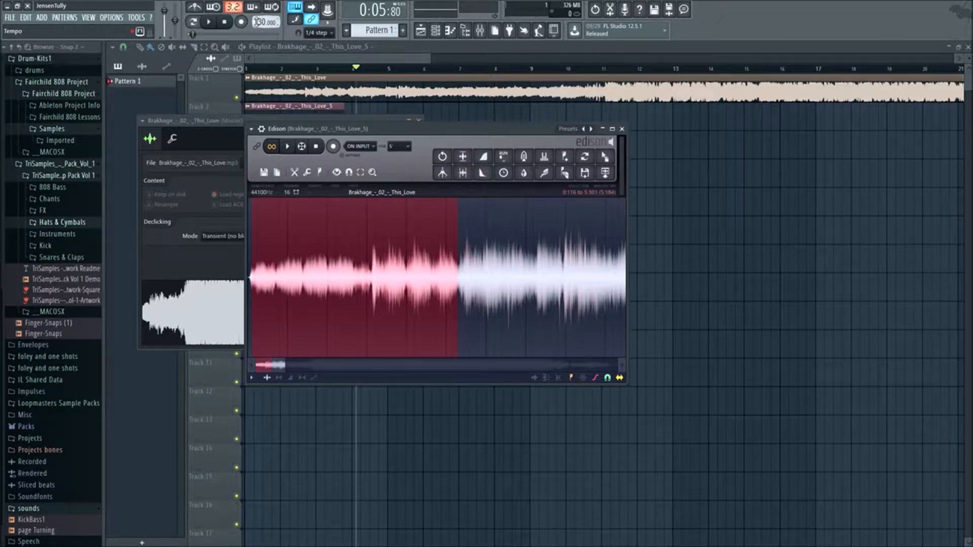
- Set the project tempo to 96 BPM and replace the full song on Track 1 with the new loop clip
{"action": "right_click", "coordinate": [257, 21]}
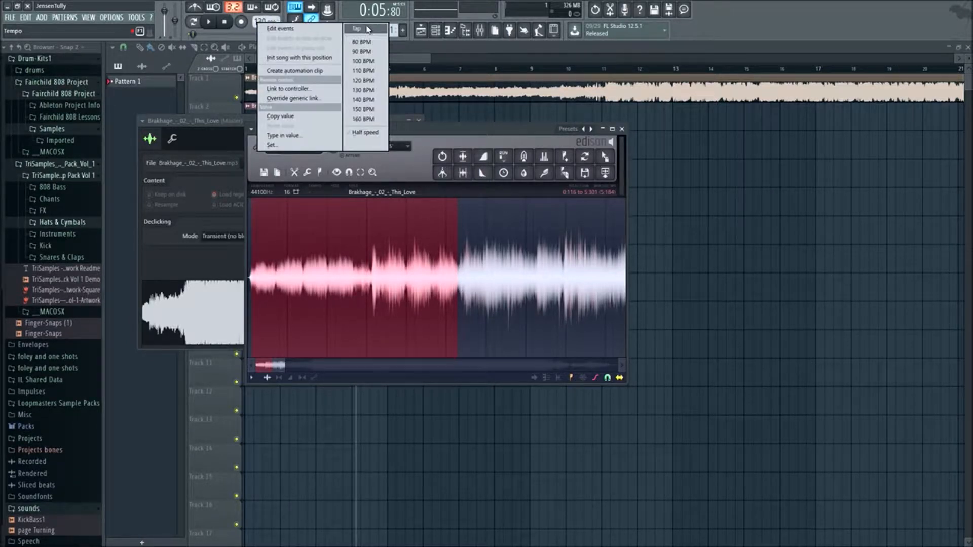
{"action": "left_click", "coordinate": [744, 26]}
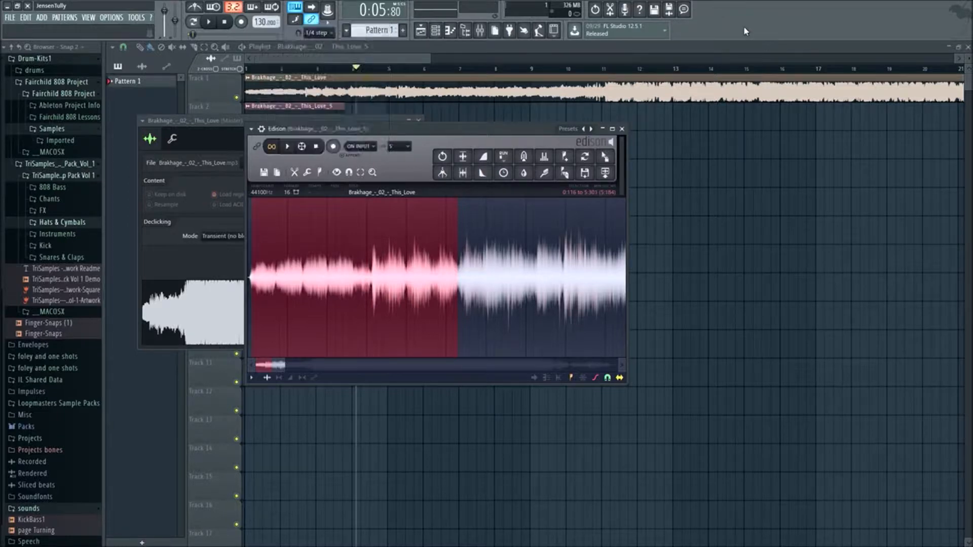
{"action": "right_click", "coordinate": [259, 21]}
{"action": "left_click", "coordinate": [384, 50]}
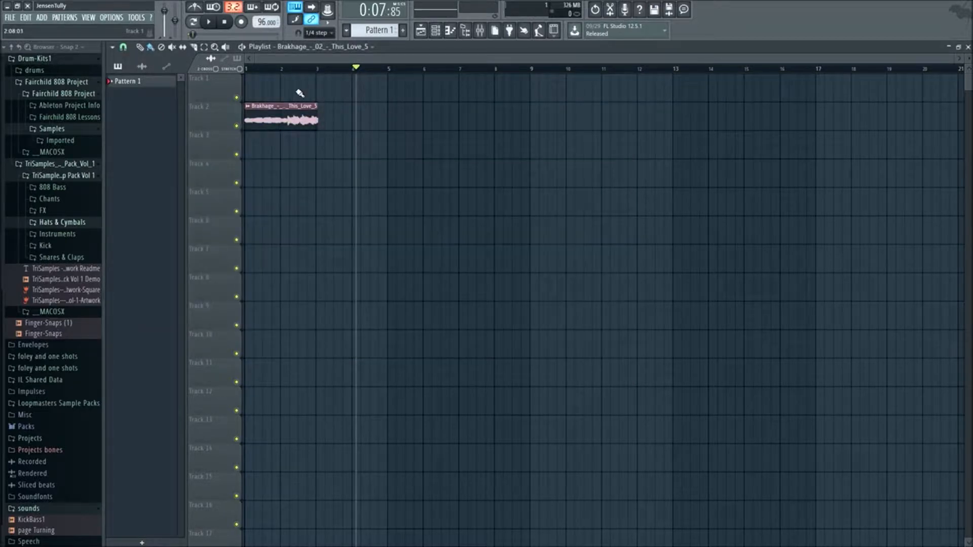
{"action": "left_click_drag", "start_coordinate": [298, 106], "coordinate": [289, 69]}
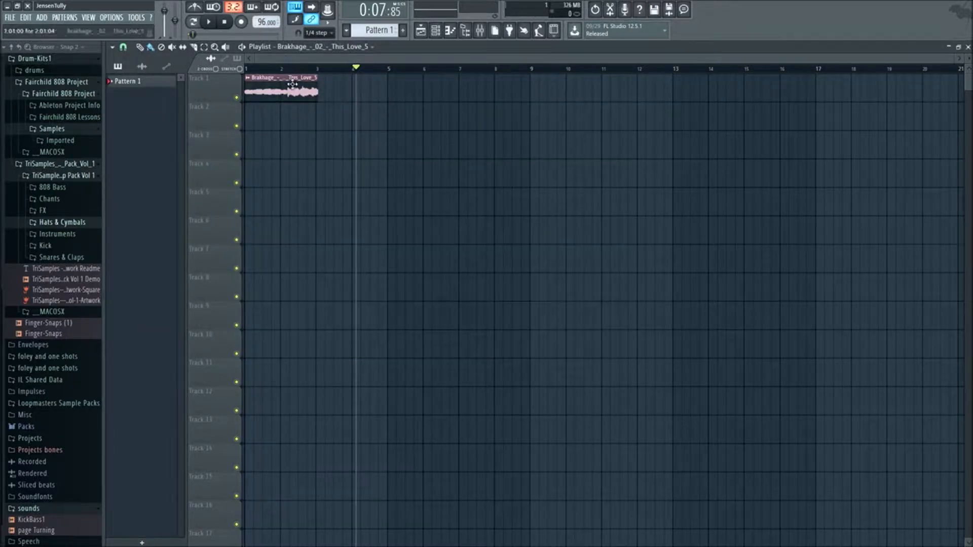
- Reopen the song in Edison, select the next phrase from 5.301 s to about 13.77 s, and audition it
{"action": "left_click", "coordinate": [479, 30]}
{"action": "left_click", "coordinate": [890, 84]}
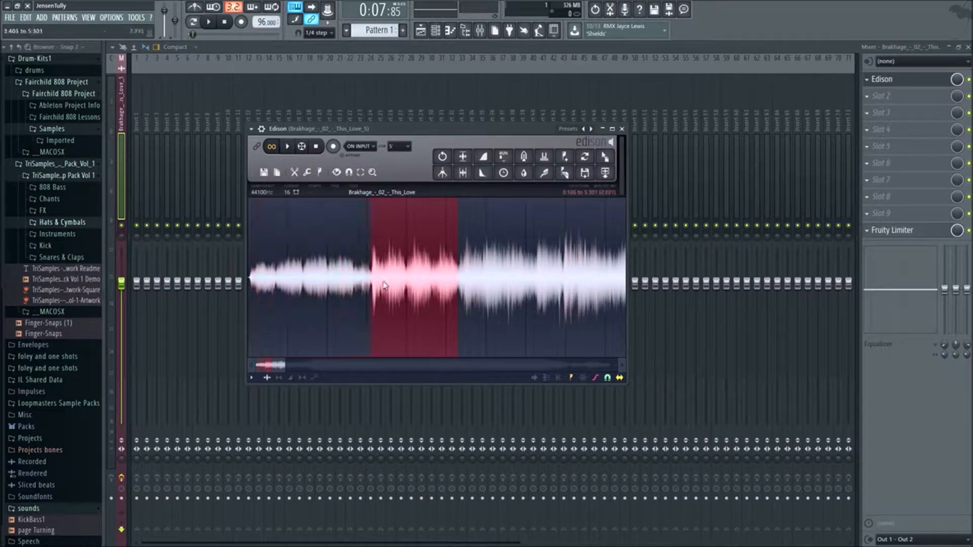
{"action": "left_click_drag", "start_coordinate": [595, 283], "coordinate": [588, 280]}
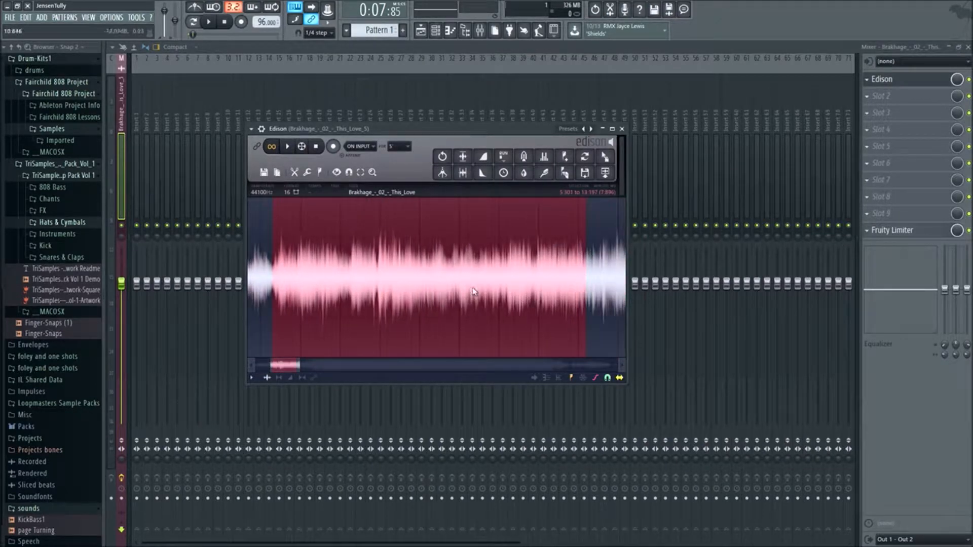
{"action": "scroll", "coordinate": [459, 284], "scroll_direction": "down", "scroll_amount": 4}
{"action": "left_click_drag", "start_coordinate": [527, 278], "coordinate": [542, 275]}
{"action": "key", "text": "space"}
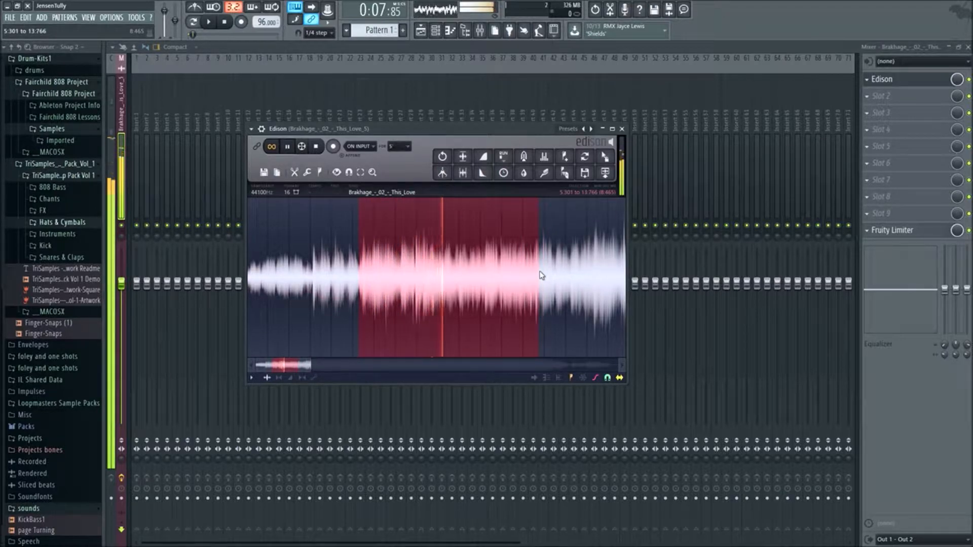
- Try ending the selection at about 15.08 s and at about 12.56 s, listening to the loop
{"action": "left_click_drag", "start_coordinate": [541, 275], "coordinate": [568, 267]}
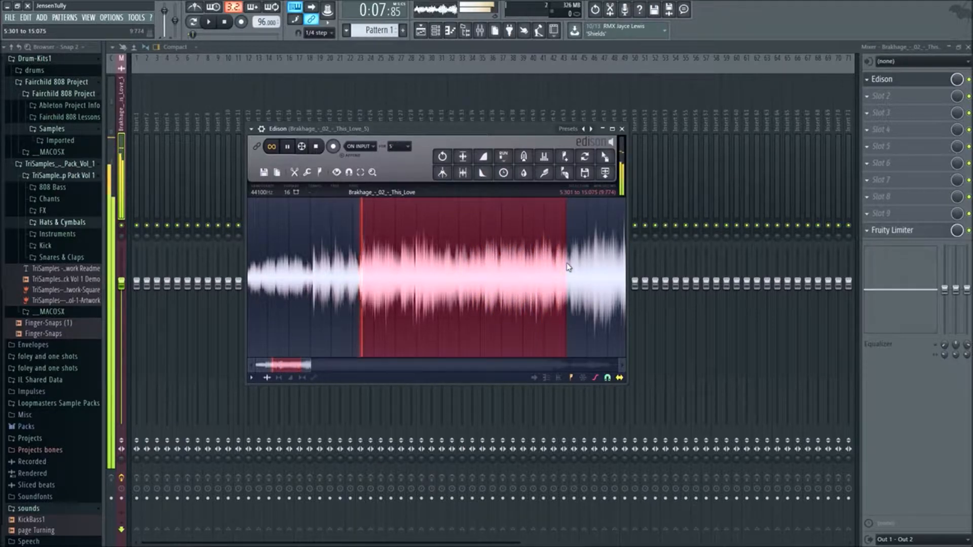
{"action": "left_click_drag", "start_coordinate": [569, 267], "coordinate": [553, 270]}
{"action": "key", "text": "space"}
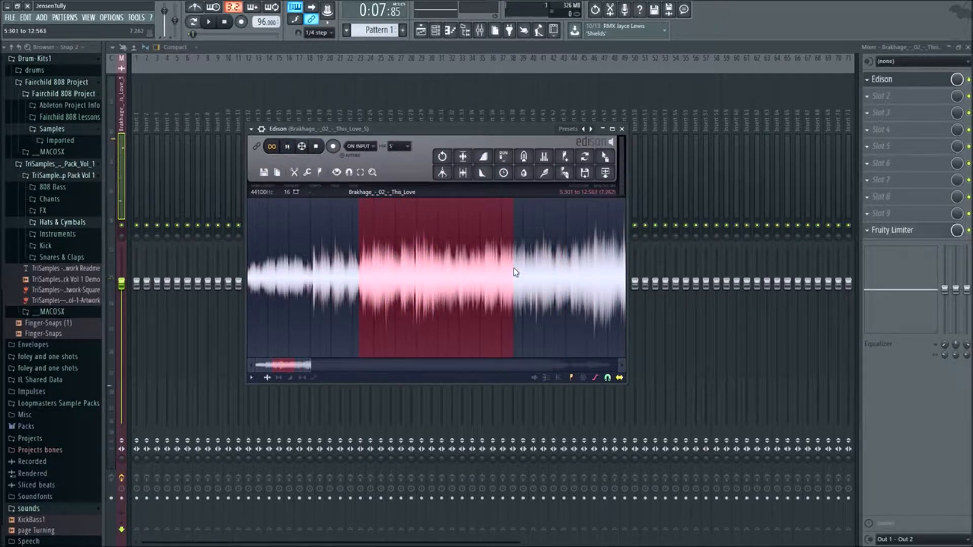
{"action": "key", "text": "space"}
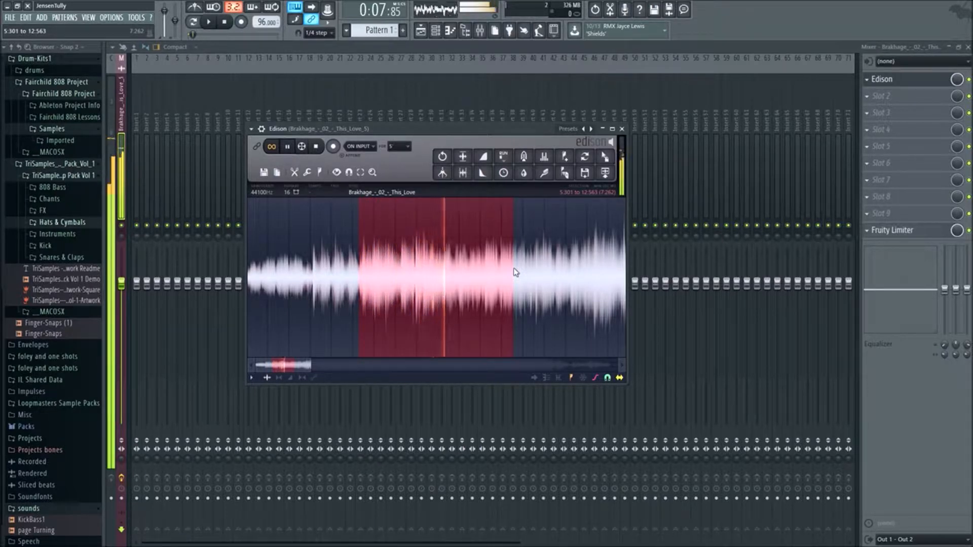
- Shorten the selection and fine-tune its end by ear to about 10.51 s while the loop plays
{"action": "left_click_drag", "start_coordinate": [515, 273], "coordinate": [459, 272]}
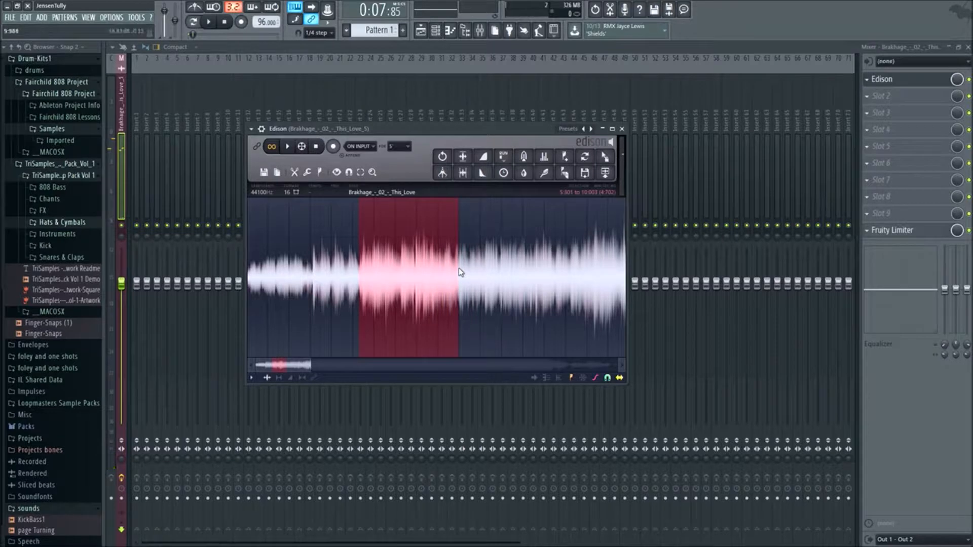
{"action": "scroll", "coordinate": [461, 272], "scroll_direction": "up", "scroll_amount": 3}
{"action": "key", "text": "space"}
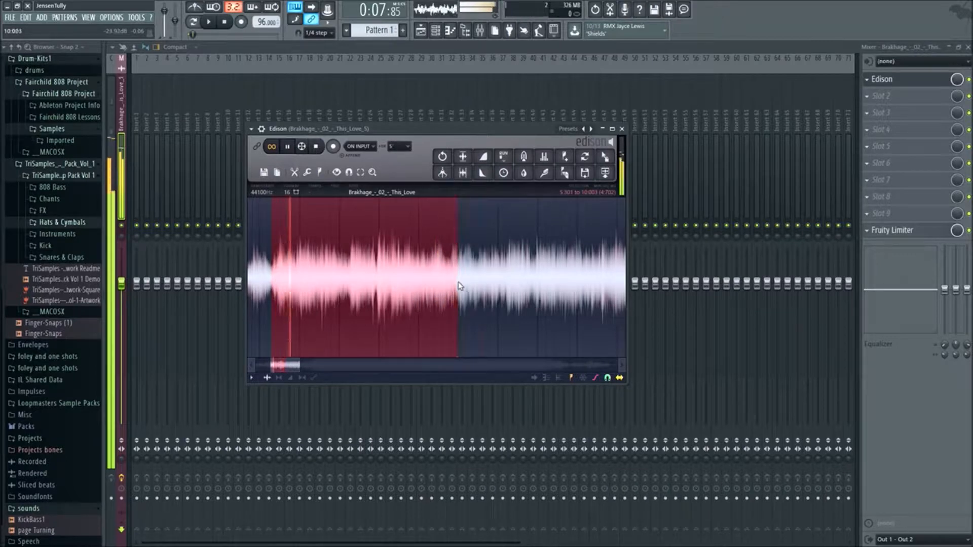
{"action": "left_click_drag", "start_coordinate": [461, 284], "coordinate": [466, 289]}
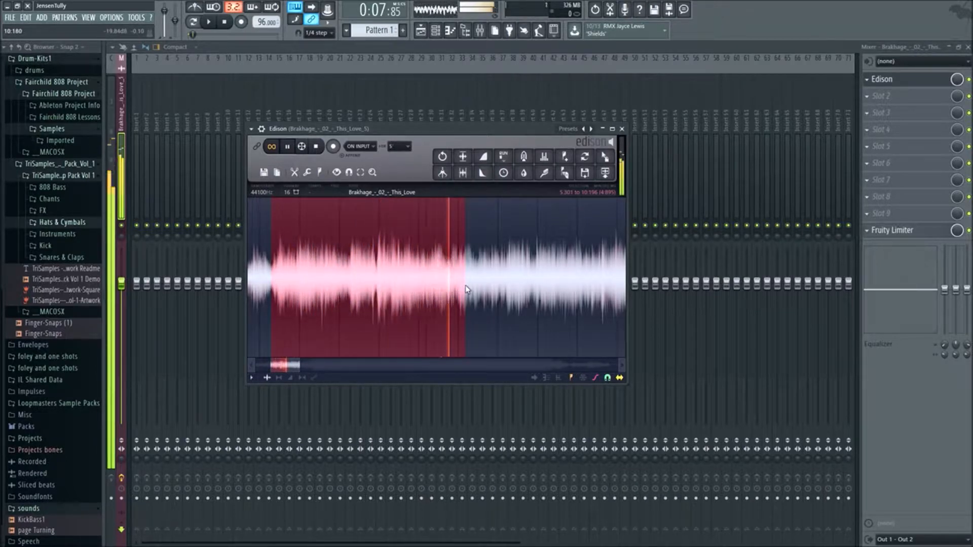
{"action": "left_click_drag", "start_coordinate": [465, 285], "coordinate": [464, 285]}
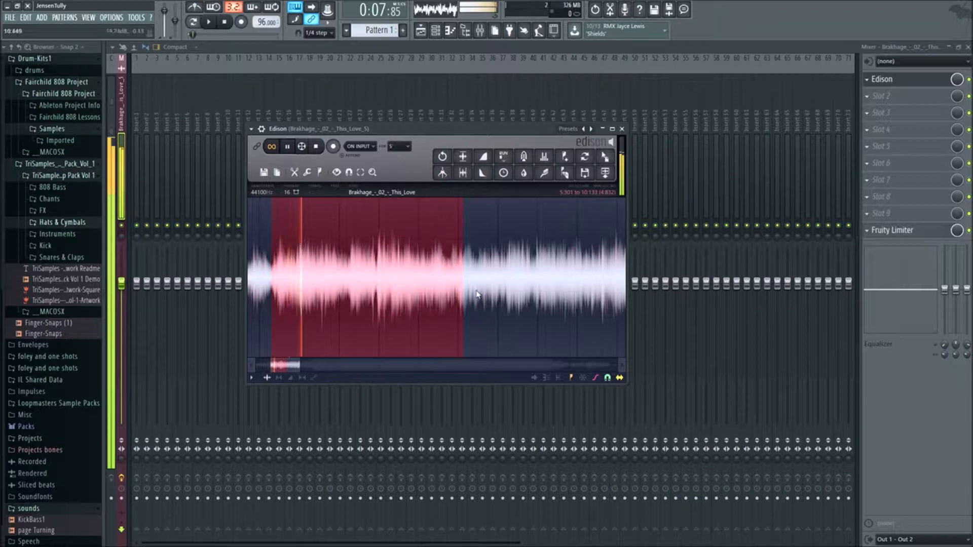
{"action": "left_click_drag", "start_coordinate": [462, 282], "coordinate": [480, 290]}
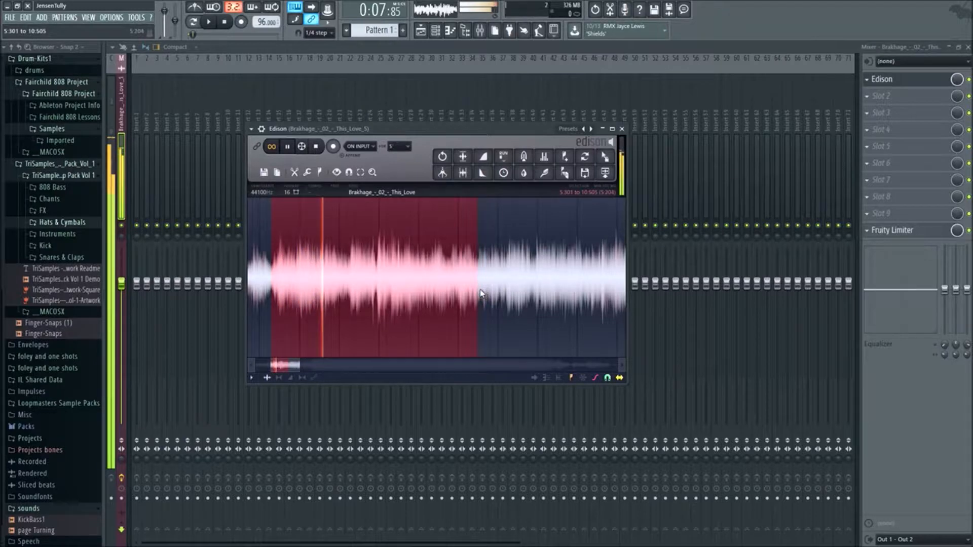
- Send the selected second phrase to the playlist as an audio clip, close Edison, and go back to the playlist
{"action": "left_click", "coordinate": [607, 179]}
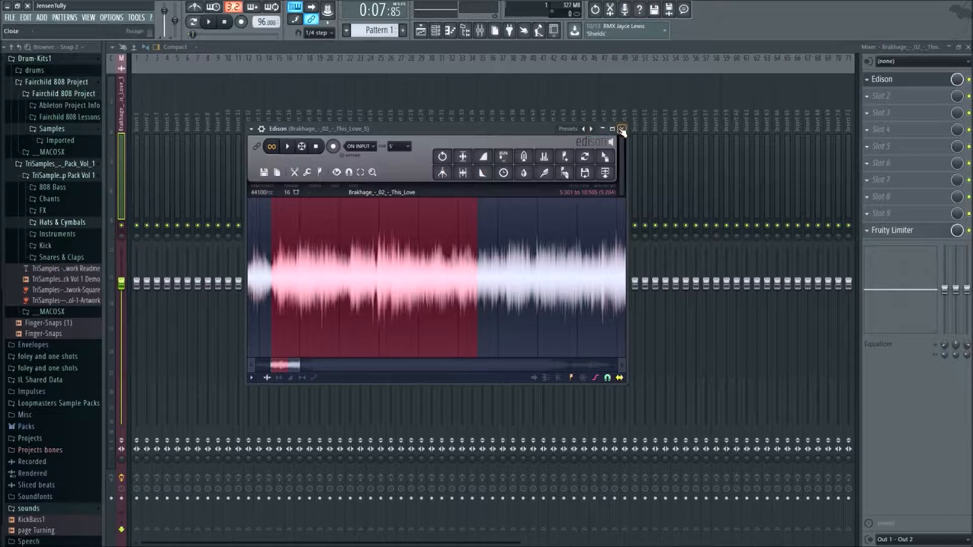
{"action": "left_click", "coordinate": [622, 130]}
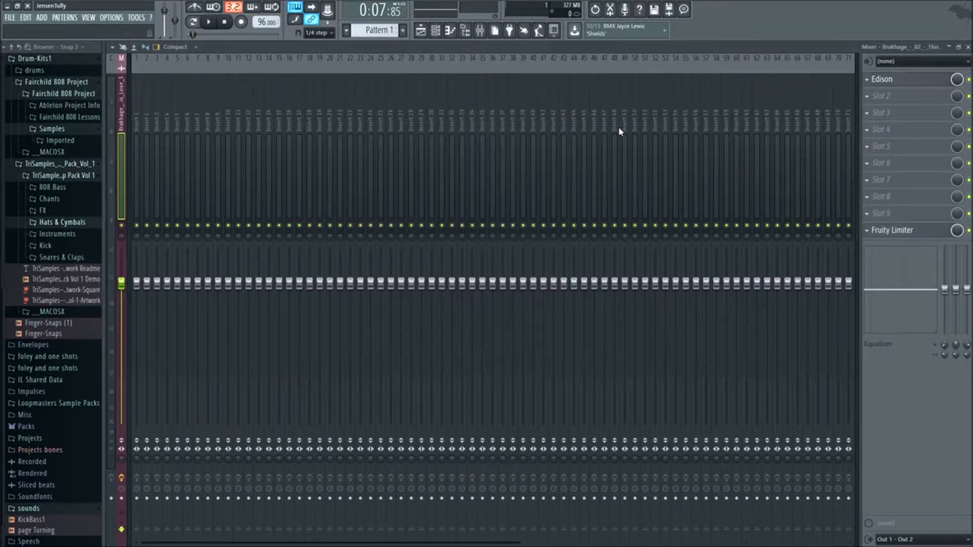
{"action": "left_click", "coordinate": [421, 31]}
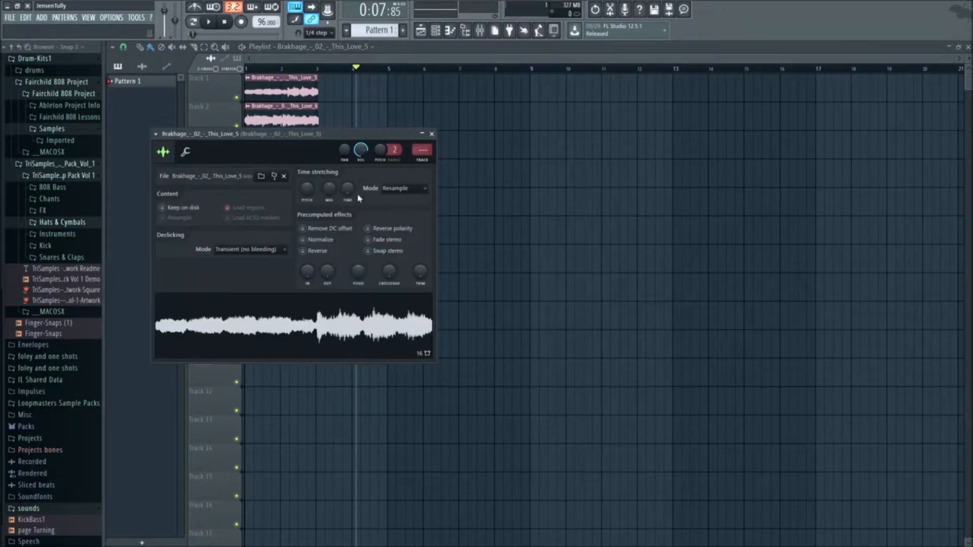
- Time-stretch the first loop clip on Track 1 to 2 bars using the e3 generic mode
{"action": "left_click", "coordinate": [404, 188]}
{"action": "left_click", "coordinate": [399, 236]}
{"action": "right_click", "coordinate": [356, 192]}
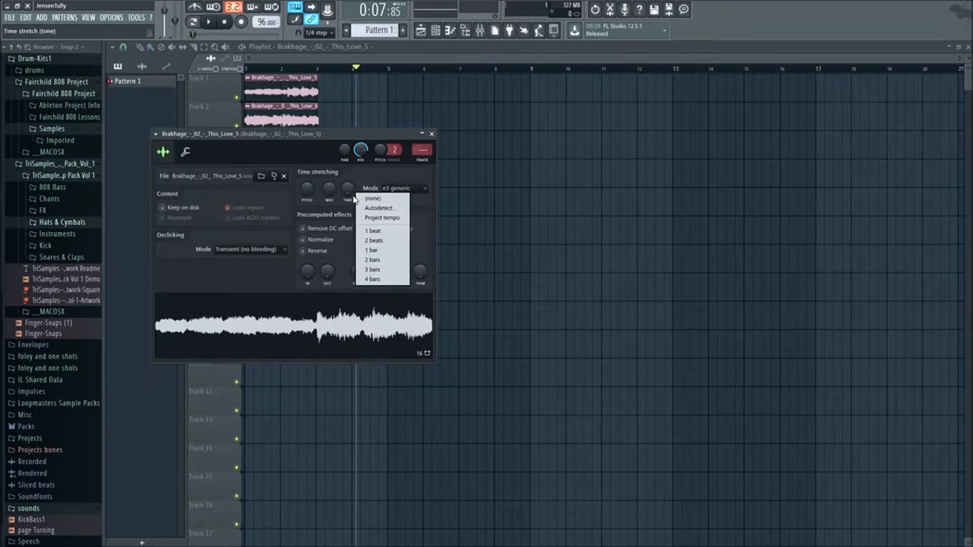
{"action": "left_click", "coordinate": [373, 259]}
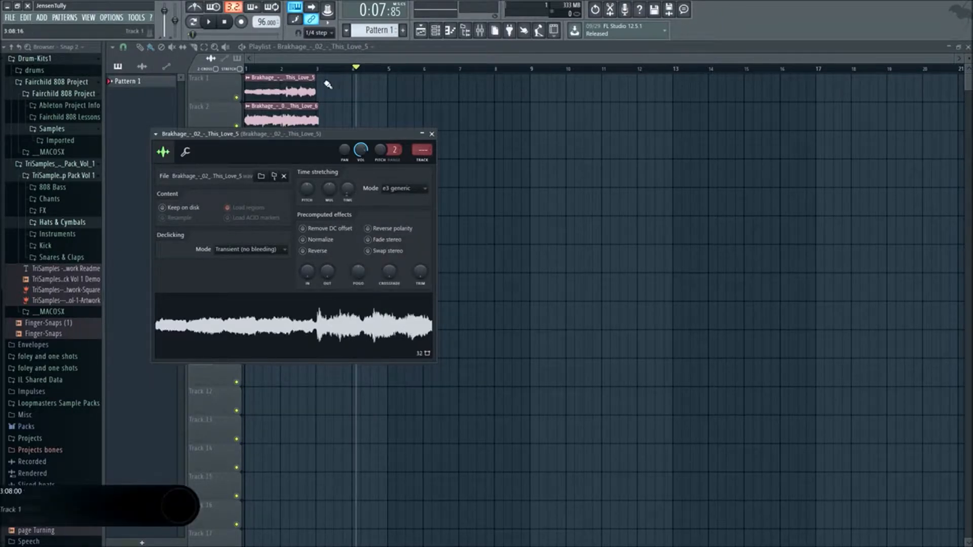
- Time-stretch the second loop clip on Track 2 to 2 bars in e3 generic mode and close its settings
{"action": "double_click", "coordinate": [299, 112]}
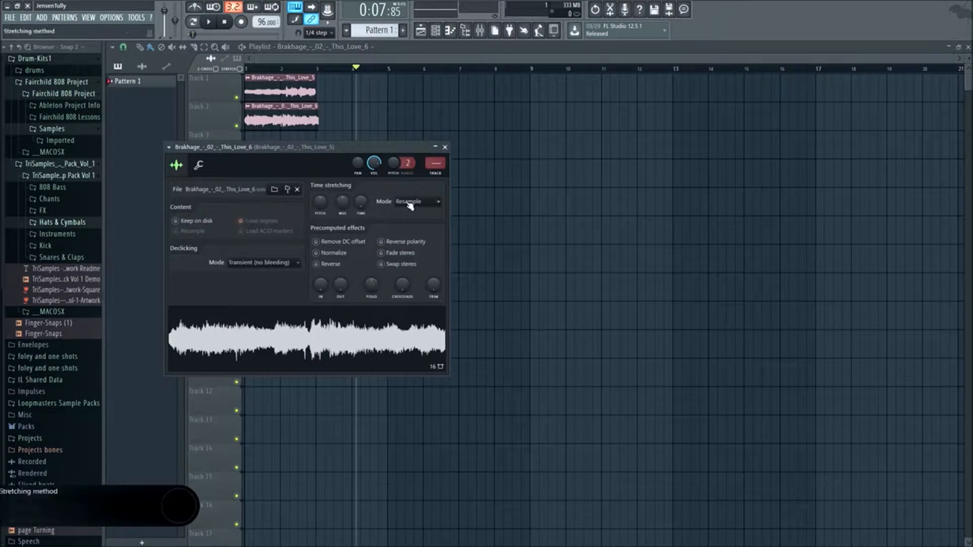
{"action": "left_click", "coordinate": [417, 201]}
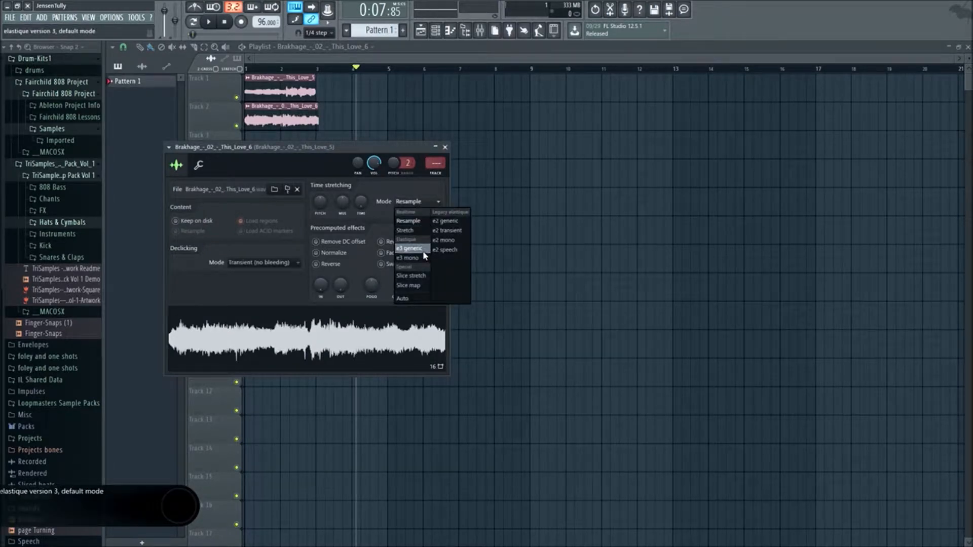
{"action": "left_click", "coordinate": [424, 252]}
{"action": "left_click", "coordinate": [360, 203]}
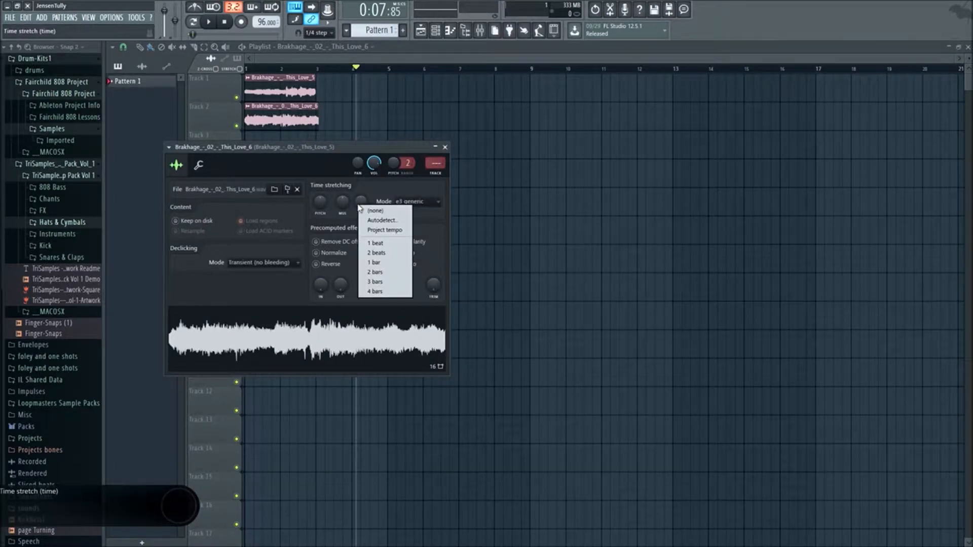
{"action": "left_click", "coordinate": [388, 274]}
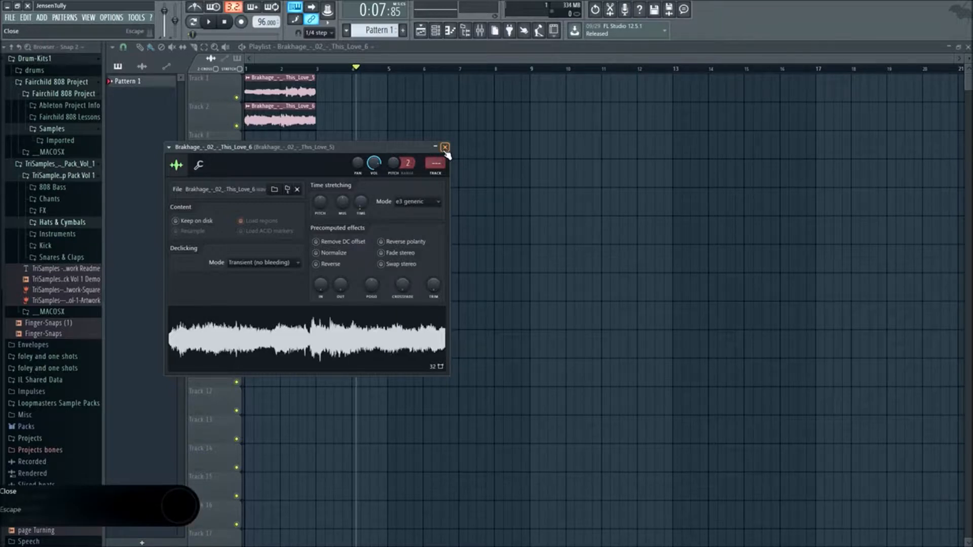
{"action": "left_click", "coordinate": [445, 147]}
- Return the playhead to the start, move the Track 2 clip to bar 9, and add a copy at bar 11
{"action": "left_click_drag", "start_coordinate": [357, 67], "coordinate": [245, 67]}
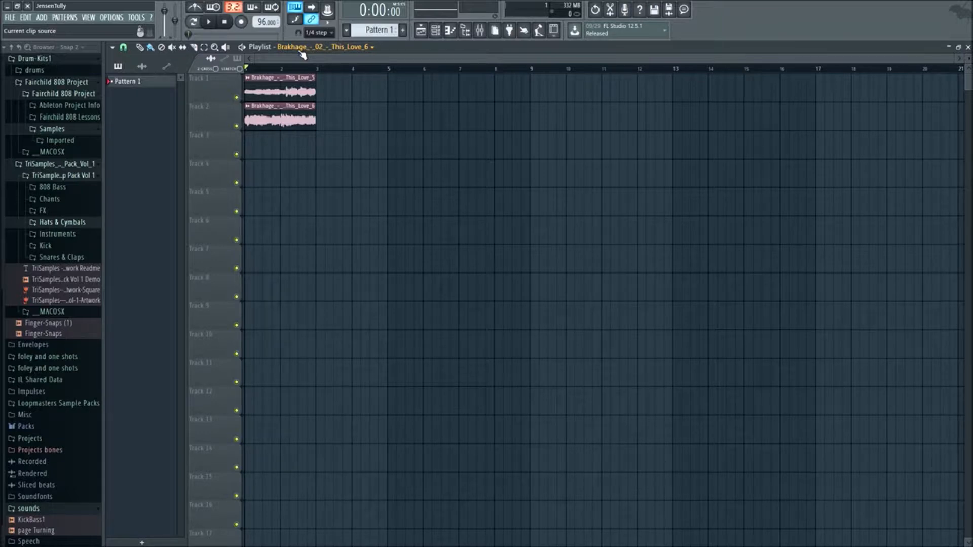
{"action": "left_click_drag", "start_coordinate": [281, 127], "coordinate": [569, 129]}
{"action": "left_click", "coordinate": [637, 112]}
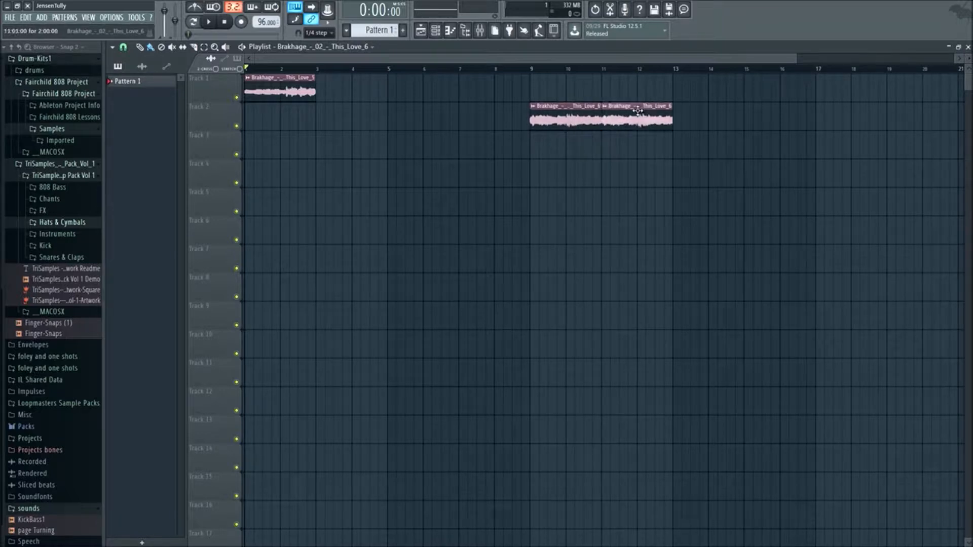
- Fill Track 1 up to bar 9 with copies of the first loop and move both second-phrase clips onto Track 1
{"action": "left_click_drag", "start_coordinate": [374, 93], "coordinate": [337, 94]}
{"action": "left_click_drag", "start_coordinate": [410, 90], "coordinate": [447, 93]}
{"action": "left_click_drag", "start_coordinate": [544, 115], "coordinate": [550, 81]}
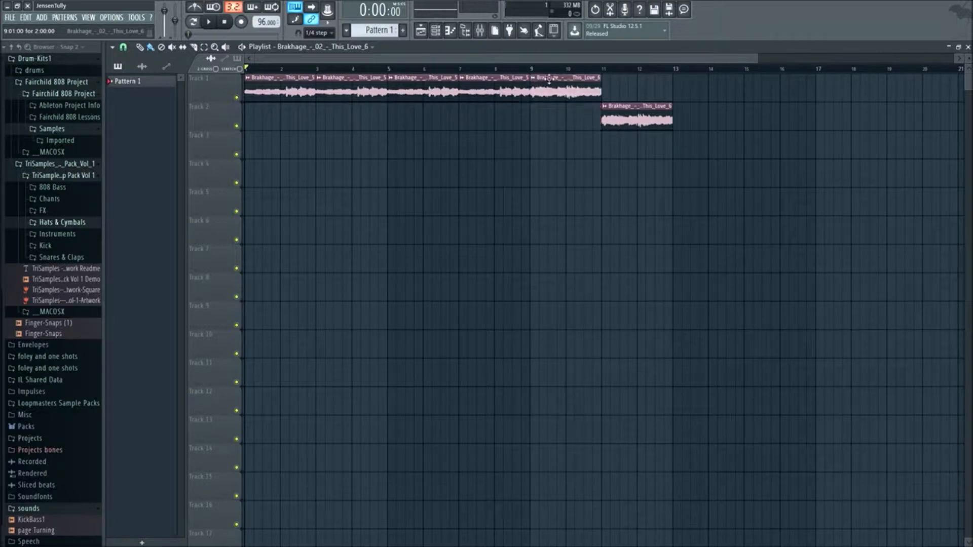
{"action": "left_click_drag", "start_coordinate": [628, 111], "coordinate": [626, 84]}
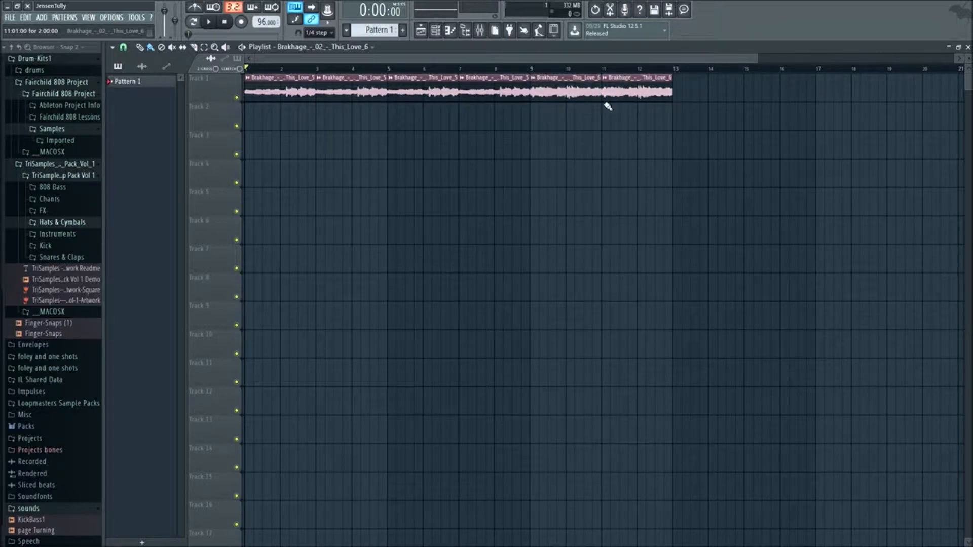
- Audition closed hi-hats in the Hats & Cymbals folder and load HiHat Closed 001 Widened into a new channel
{"action": "left_click", "coordinate": [68, 226]}
{"action": "scroll", "coordinate": [67, 225], "scroll_direction": "down", "scroll_amount": 2}
{"action": "left_click", "coordinate": [73, 204]}
{"action": "left_click", "coordinate": [74, 212]}
{"action": "left_click", "coordinate": [76, 203]}
{"action": "right_click", "coordinate": [76, 202]}
{"action": "left_click", "coordinate": [91, 223]}
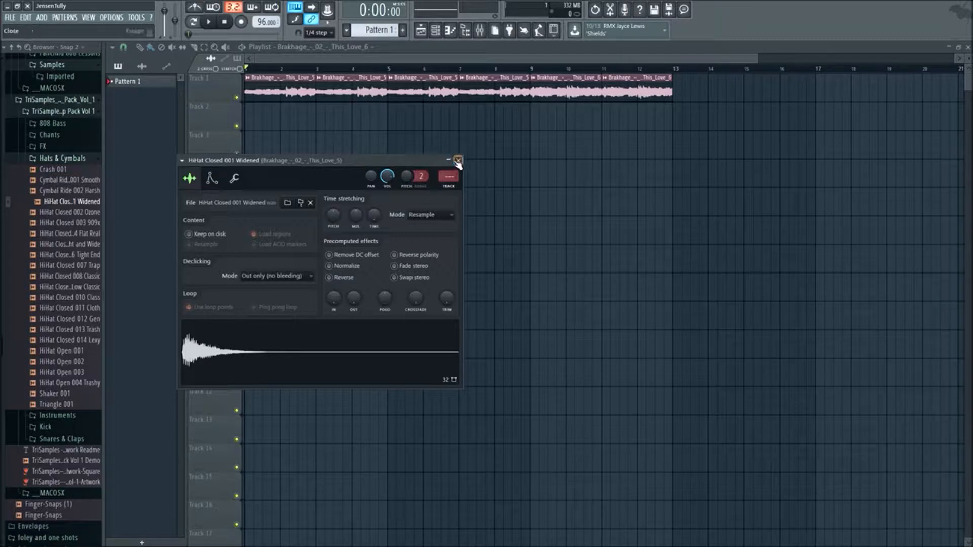
{"action": "left_click", "coordinate": [457, 161]}
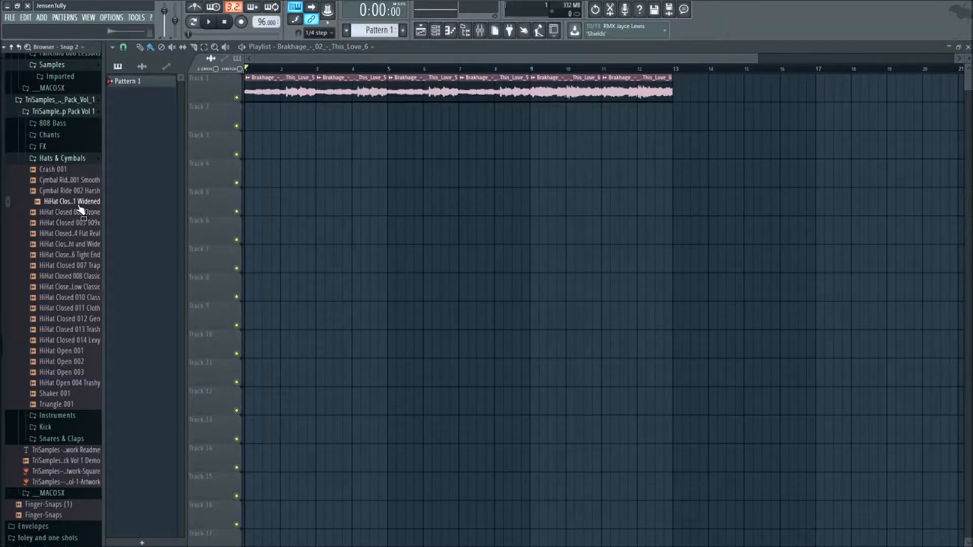
- Load the Snap sample from the Snares & Claps folder into a new channel and close its settings
{"action": "left_click", "coordinate": [67, 159]}
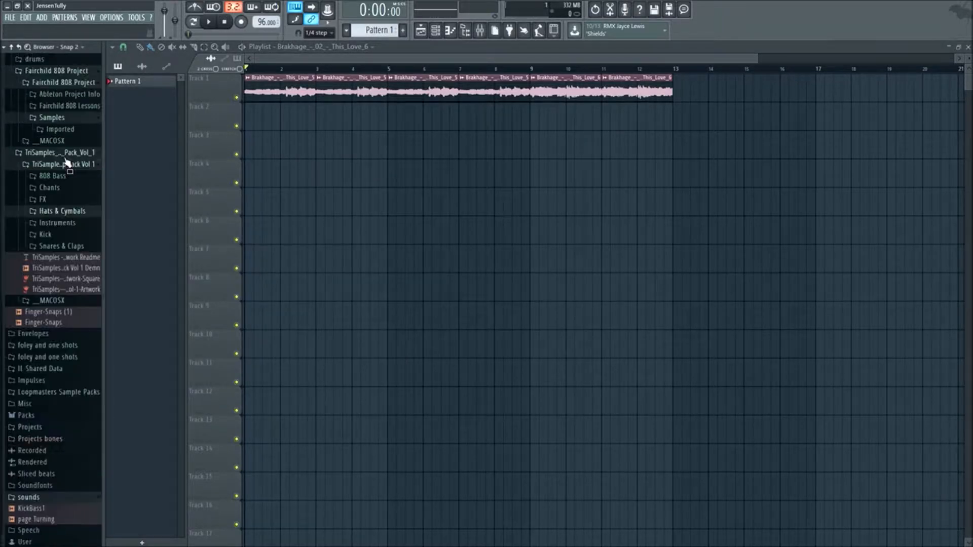
{"action": "left_click", "coordinate": [75, 248]}
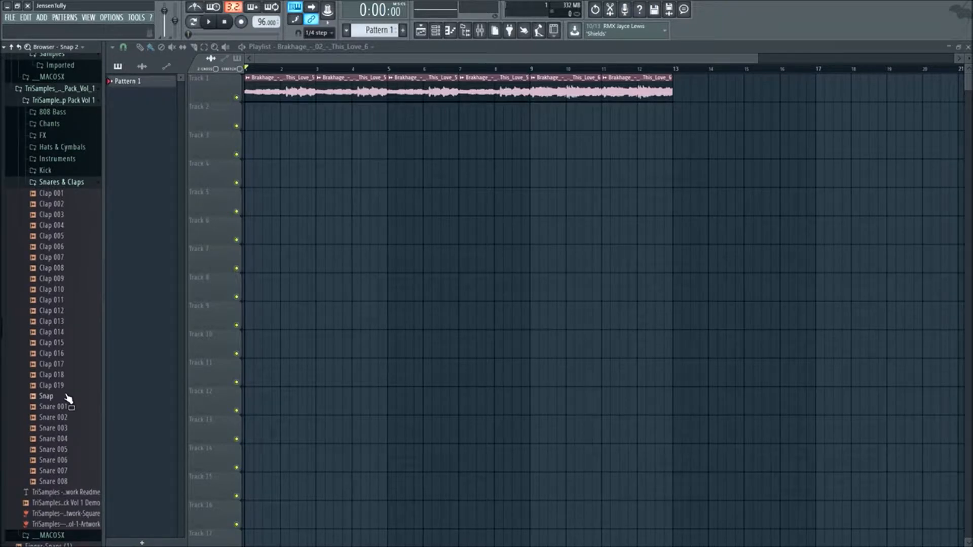
{"action": "left_click", "coordinate": [75, 238]}
{"action": "right_click", "coordinate": [58, 396]}
{"action": "left_click", "coordinate": [81, 404]}
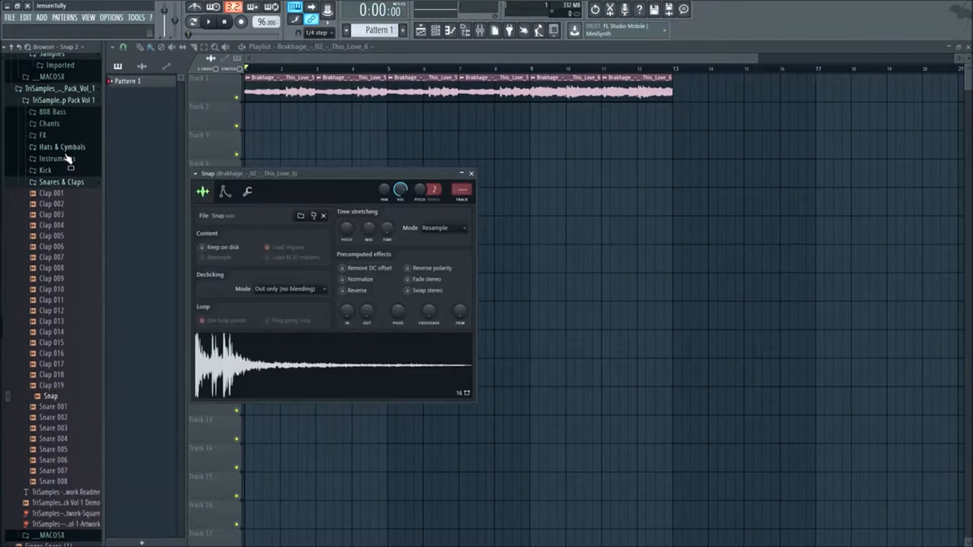
{"action": "left_click", "coordinate": [471, 174]}
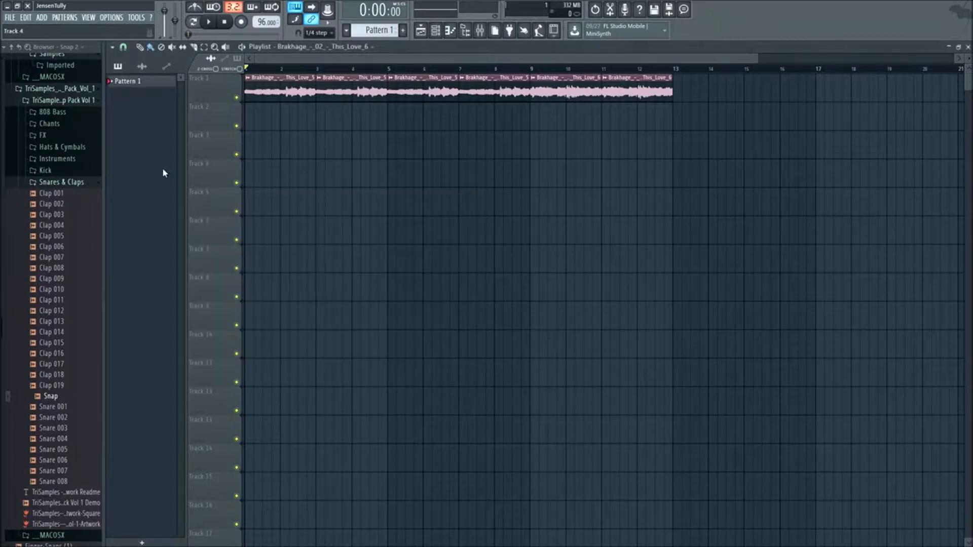
- Audition the samples in the Kick folder and load Kick 006 Lexy into a new channel
{"action": "left_click", "coordinate": [87, 185]}
{"action": "left_click", "coordinate": [66, 234]}
{"action": "left_click", "coordinate": [69, 245]}
{"action": "left_click", "coordinate": [70, 257]}
{"action": "left_click", "coordinate": [71, 267]}
{"action": "left_click", "coordinate": [75, 278]}
{"action": "left_click", "coordinate": [78, 288]}
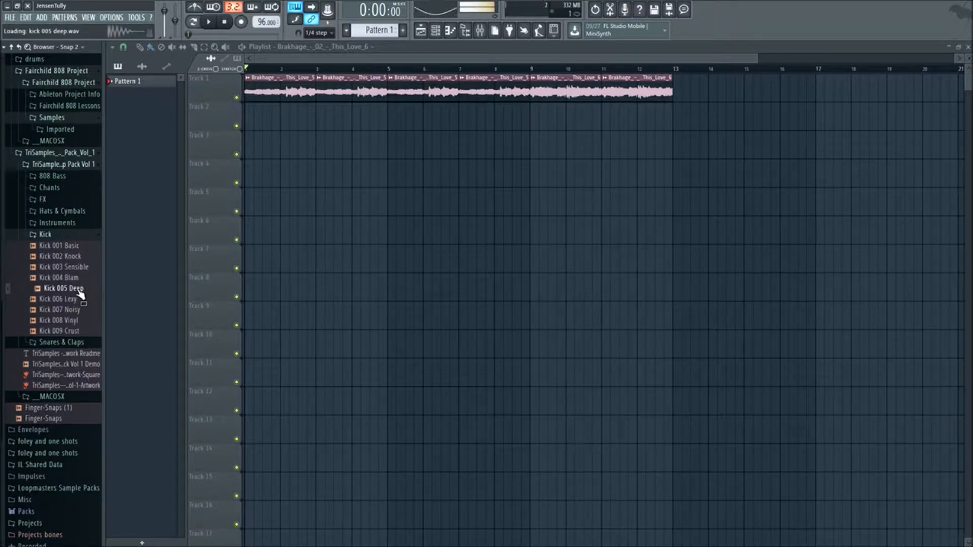
{"action": "left_click", "coordinate": [80, 299]}
{"action": "right_click", "coordinate": [80, 303]}
{"action": "left_click", "coordinate": [109, 306]}
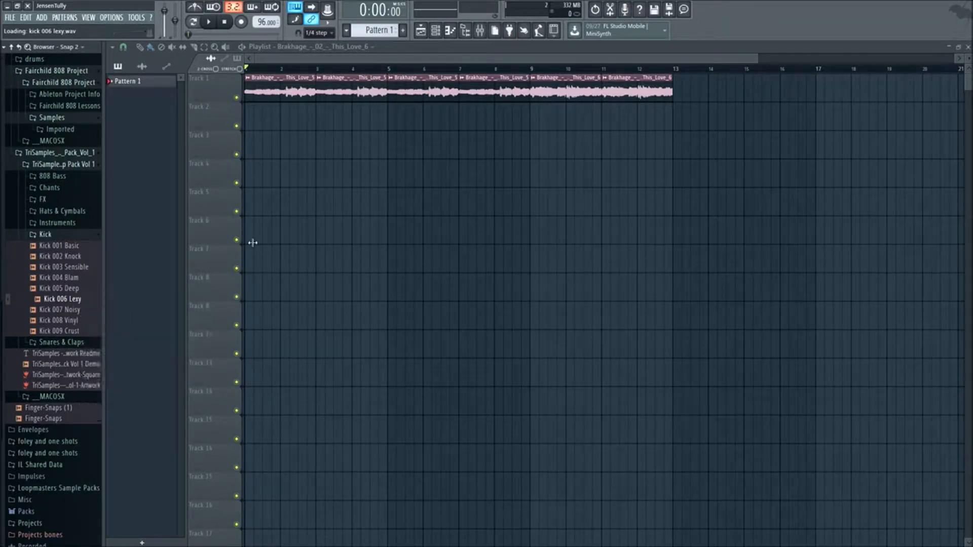
{"action": "left_click", "coordinate": [484, 187]}
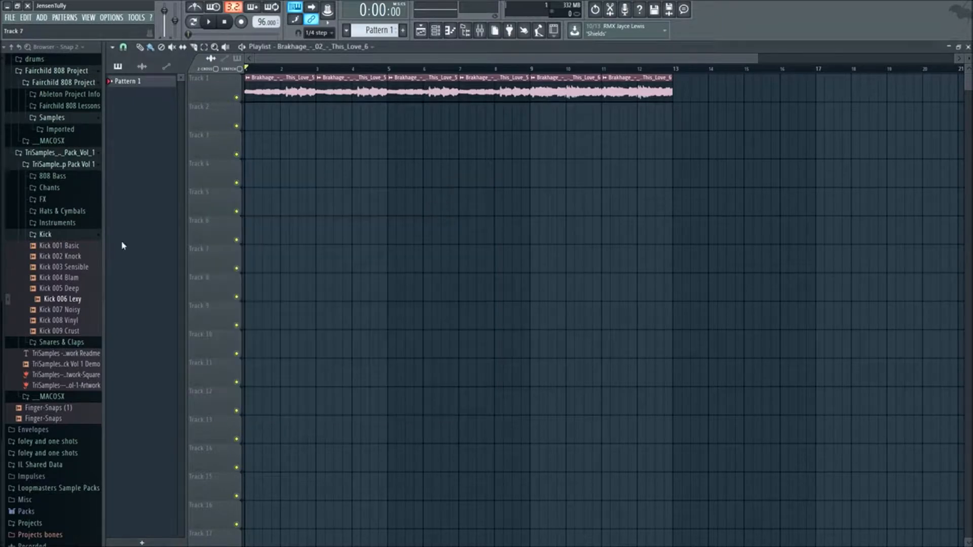
- Collapse the Kick folder and audition the open hi-hats and Shaker 001 in the Hats & Cymbals folder
{"action": "left_click", "coordinate": [90, 236]}
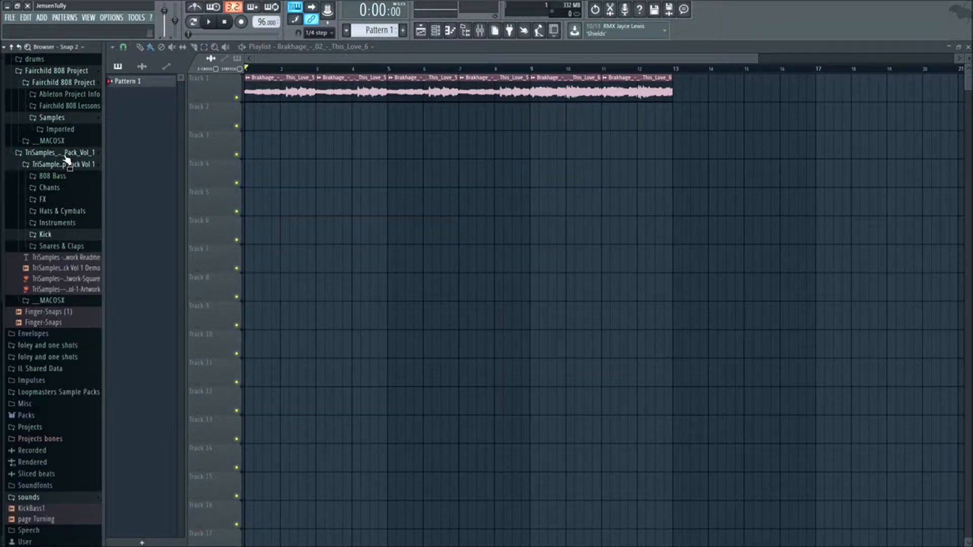
{"action": "left_click", "coordinate": [75, 212]}
{"action": "scroll", "coordinate": [76, 233], "scroll_direction": "down", "scroll_amount": 5}
{"action": "left_click", "coordinate": [75, 234]}
{"action": "left_click", "coordinate": [82, 226]}
{"action": "left_click", "coordinate": [76, 212]}
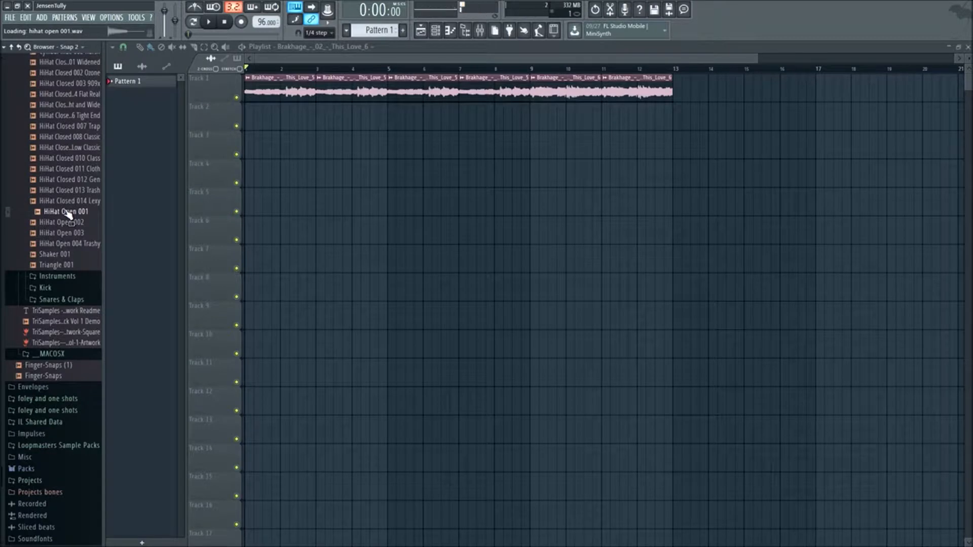
{"action": "left_click", "coordinate": [84, 244]}
{"action": "left_click", "coordinate": [80, 254]}
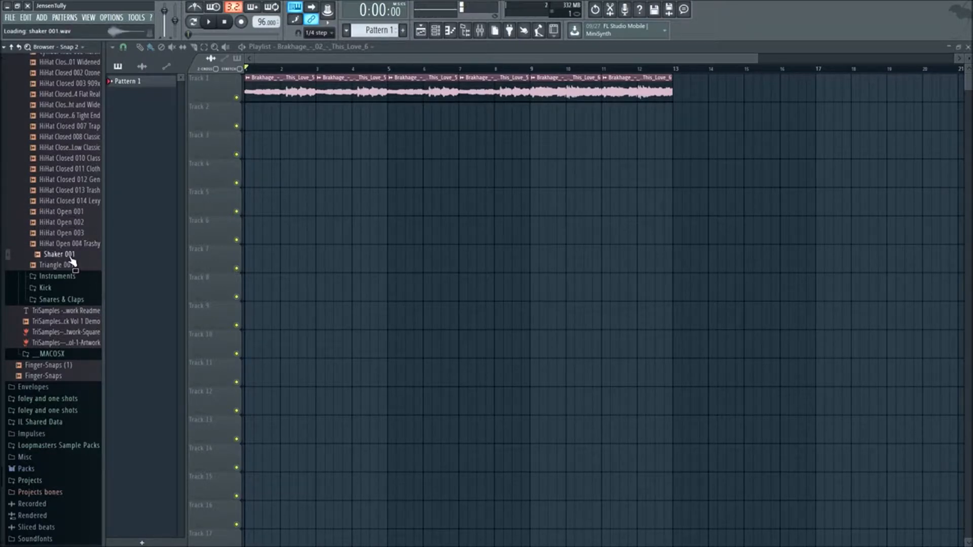
- Audition more hat samples in the Hats & Cymbals folder, then collapse it and the inner Fairchild 808 Project folder
{"action": "scroll", "coordinate": [83, 273], "scroll_direction": "up", "scroll_amount": 4}
{"action": "left_click", "coordinate": [86, 286]}
{"action": "left_click", "coordinate": [79, 307]}
{"action": "left_click", "coordinate": [79, 318]}
{"action": "left_click", "coordinate": [80, 254]}
{"action": "left_click", "coordinate": [82, 243]}
{"action": "left_click", "coordinate": [81, 233]}
{"action": "left_click", "coordinate": [79, 222]}
{"action": "left_click", "coordinate": [79, 211]}
{"action": "left_click", "coordinate": [78, 201]}
{"action": "left_click", "coordinate": [77, 191]}
{"action": "left_click", "coordinate": [76, 180]}
{"action": "left_click", "coordinate": [74, 169]}
{"action": "left_click", "coordinate": [66, 147]}
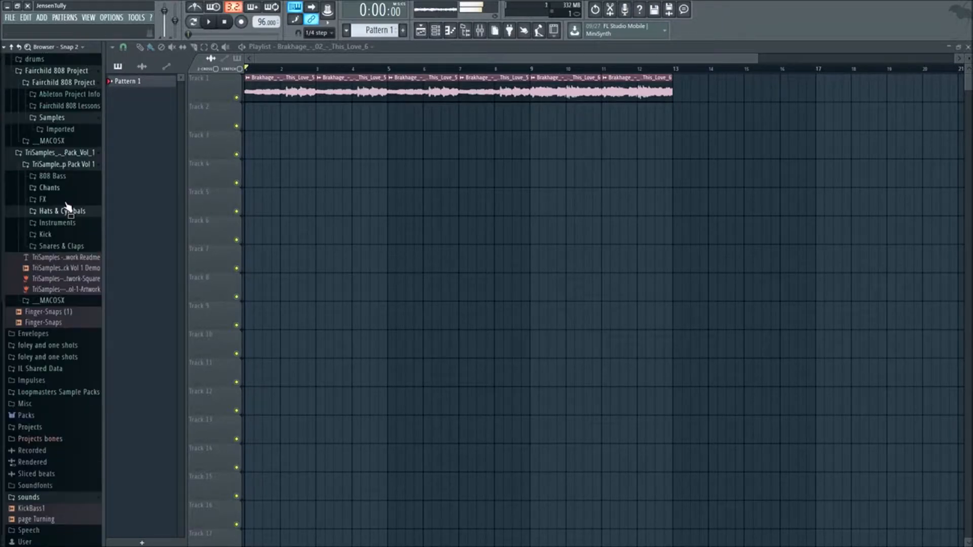
{"action": "scroll", "coordinate": [67, 237], "scroll_direction": "up", "scroll_amount": 4}
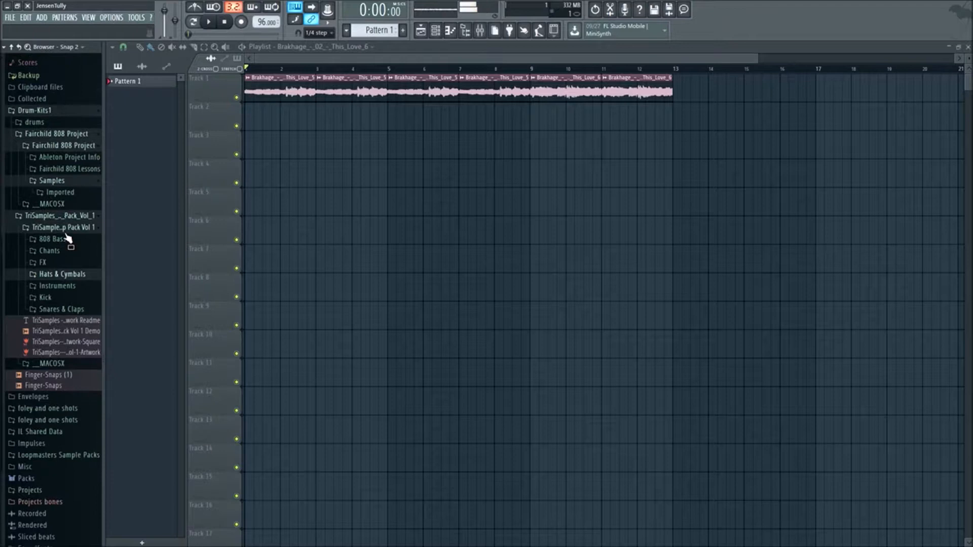
{"action": "left_click", "coordinate": [66, 152]}
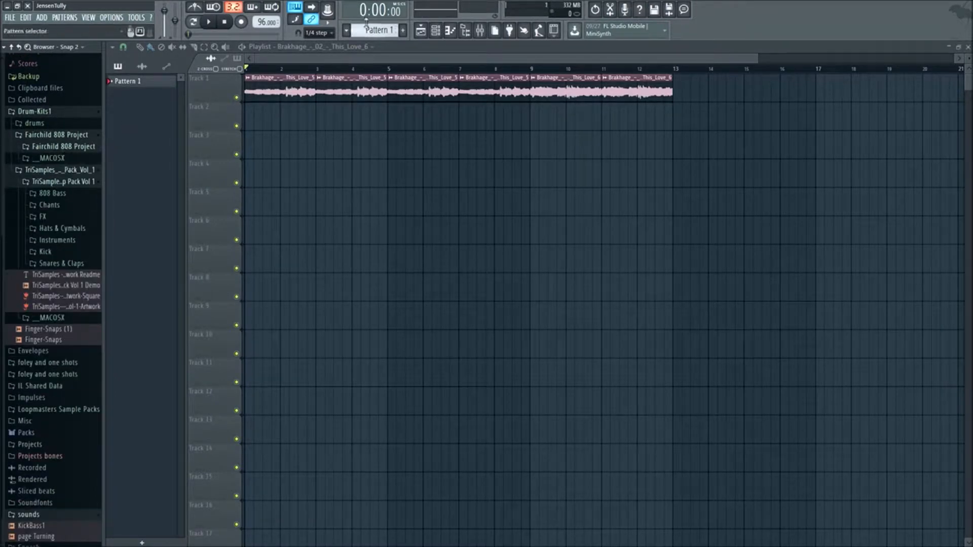
- Switch to Pattern 2 and fill the HiHat Closed channel with a hit on every second step
{"action": "left_click", "coordinate": [449, 31]}
{"action": "scroll", "coordinate": [364, 31], "scroll_direction": "up", "scroll_amount": 2}
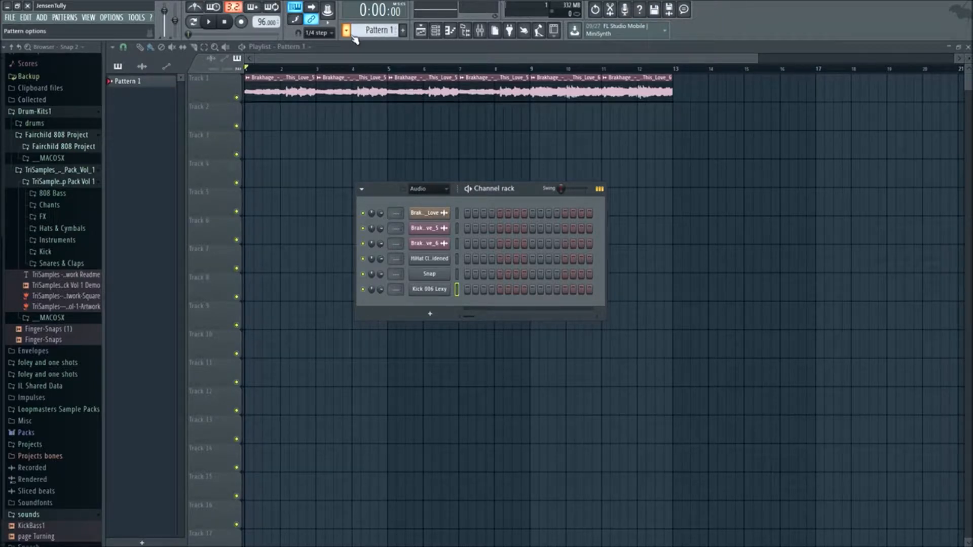
{"action": "key", "text": "space"}
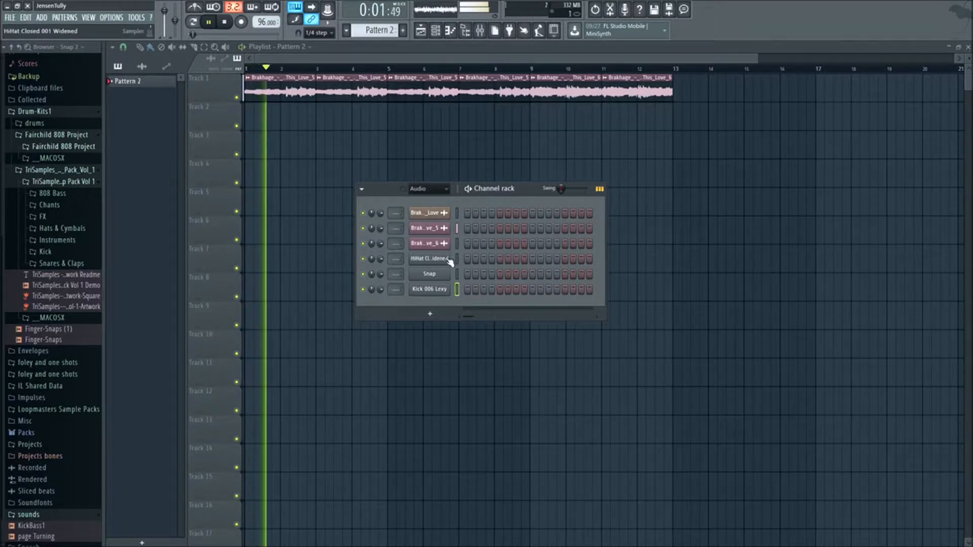
{"action": "right_click", "coordinate": [448, 260]}
{"action": "left_click", "coordinate": [557, 291]}
{"action": "key", "text": "space"}
- Paint Pattern 2 clips along Track 2 from bar 1 up to bar 9, removing the extra clip
{"action": "left_click_drag", "start_coordinate": [246, 121], "coordinate": [541, 140]}
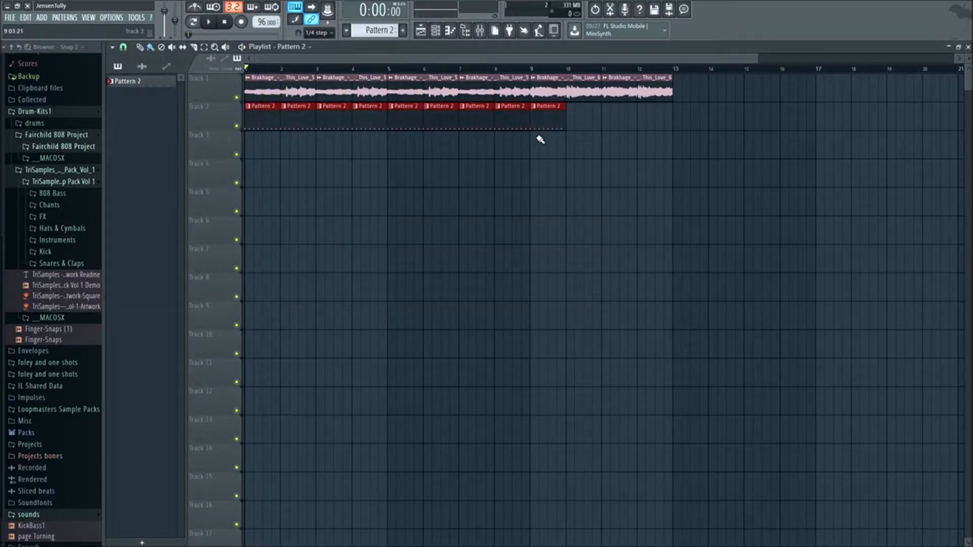
{"action": "right_click", "coordinate": [535, 127]}
{"action": "key", "text": "space"}
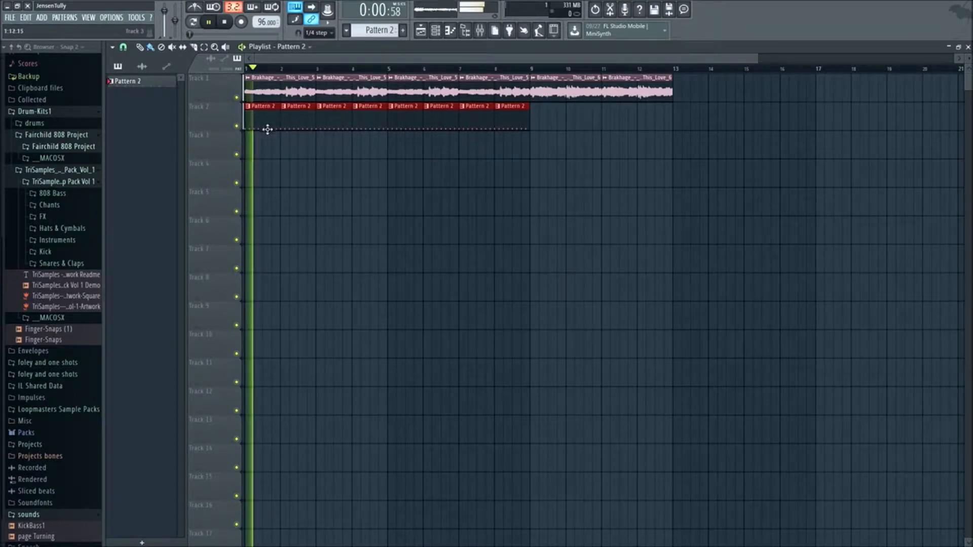
- Remove the first two Pattern 2 clips from Track 2 so the hi-hats start at bar 3, and play the song
{"action": "right_click", "coordinate": [272, 127]}
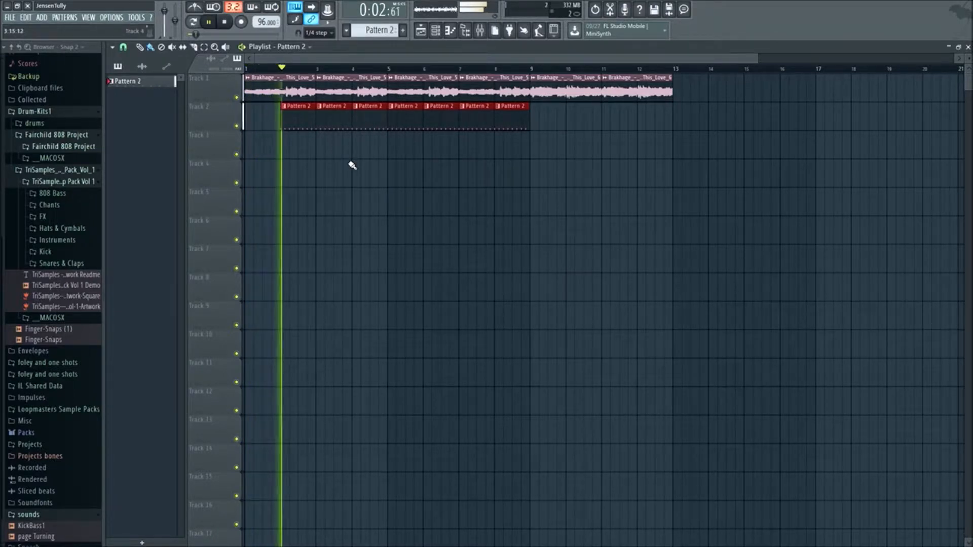
{"action": "key", "text": "space"}
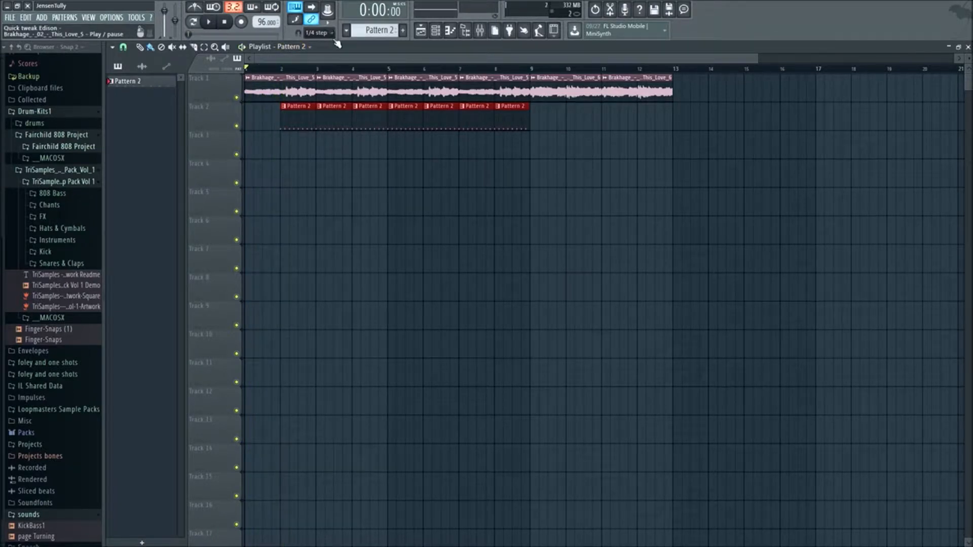
{"action": "right_click", "coordinate": [292, 127]}
{"action": "key", "text": "space"}
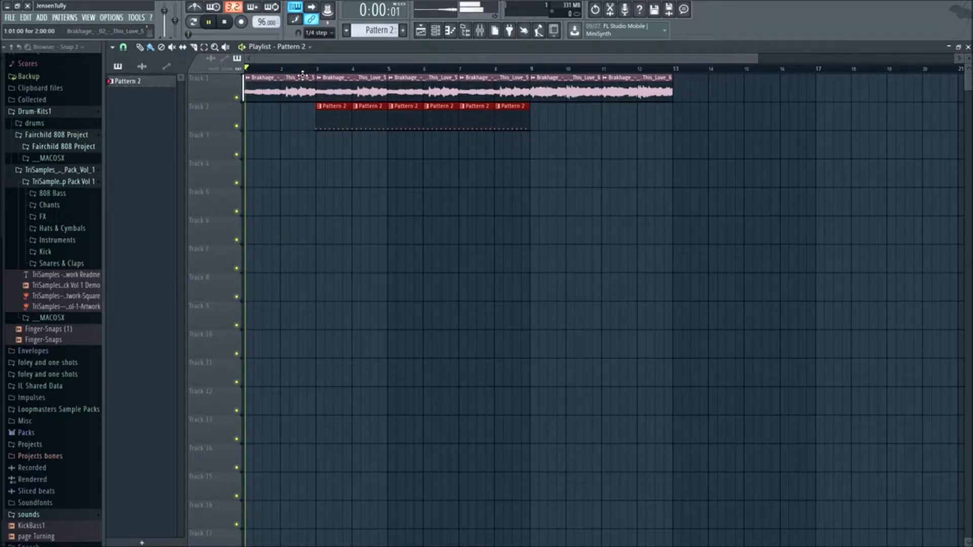
- Stop playback and delete the original full-song audio clip channel, Brakhage_-_02_-_This_Love, from the channel rack
{"action": "left_click", "coordinate": [424, 33]}
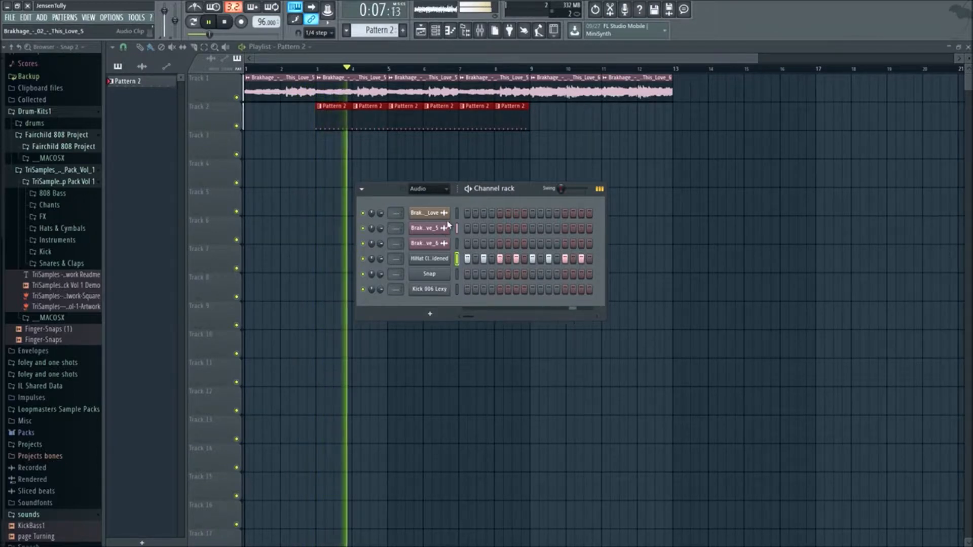
{"action": "key", "text": "space"}
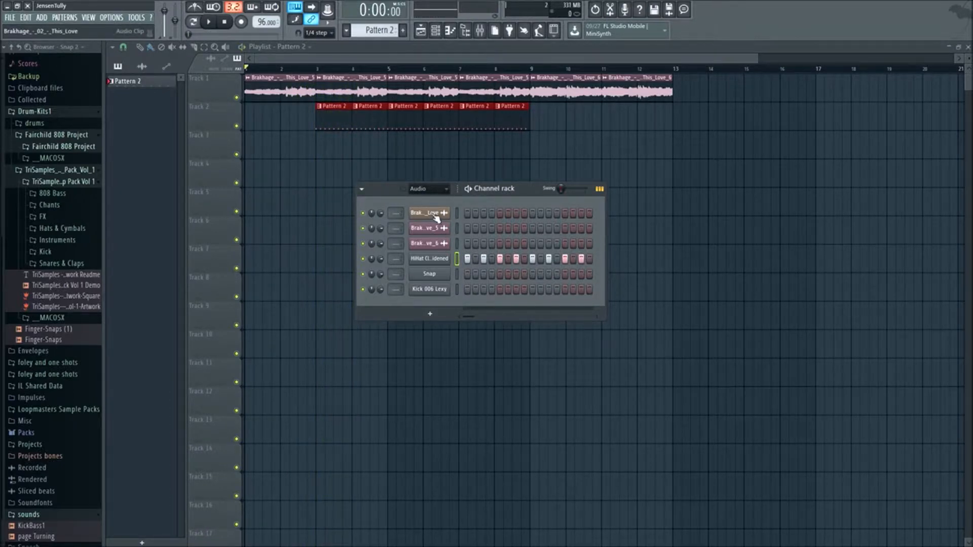
{"action": "right_click", "coordinate": [438, 215]}
{"action": "key", "text": "d"}
{"action": "key", "text": "Return"}
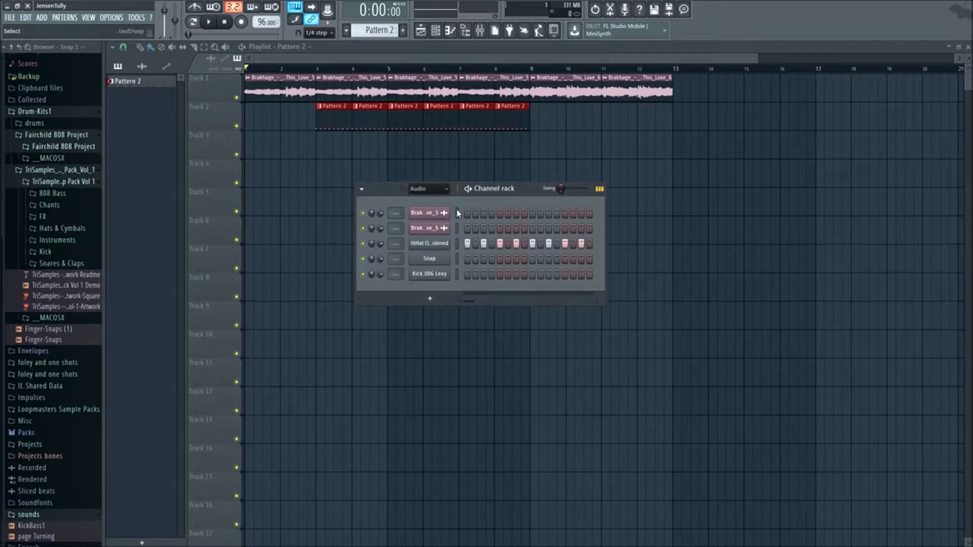
- Route the five selected channels to consecutive mixer tracks starting from Insert 1
{"action": "left_click", "coordinate": [480, 29]}
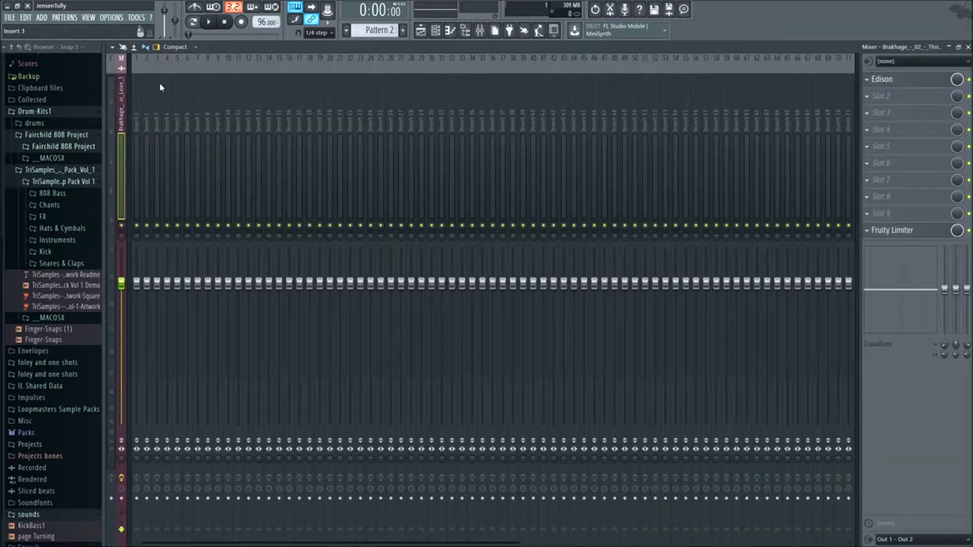
{"action": "right_click", "coordinate": [138, 104]}
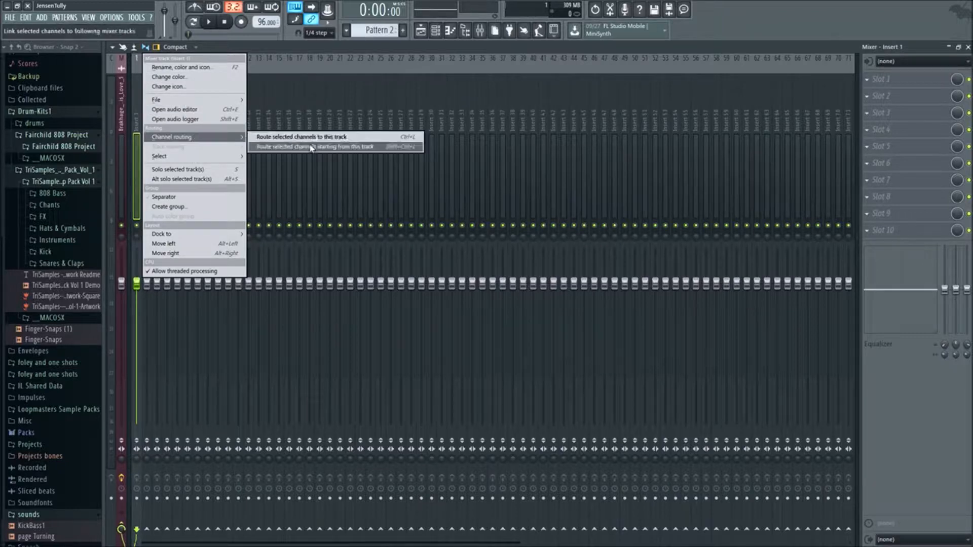
{"action": "left_click", "coordinate": [312, 147]}
{"action": "right_click", "coordinate": [136, 124]}
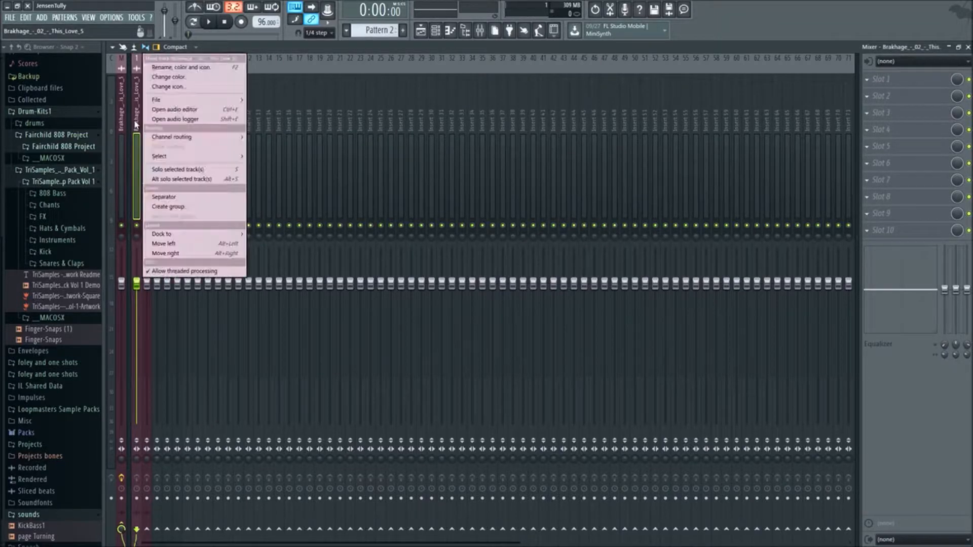
{"action": "left_click", "coordinate": [436, 30]}
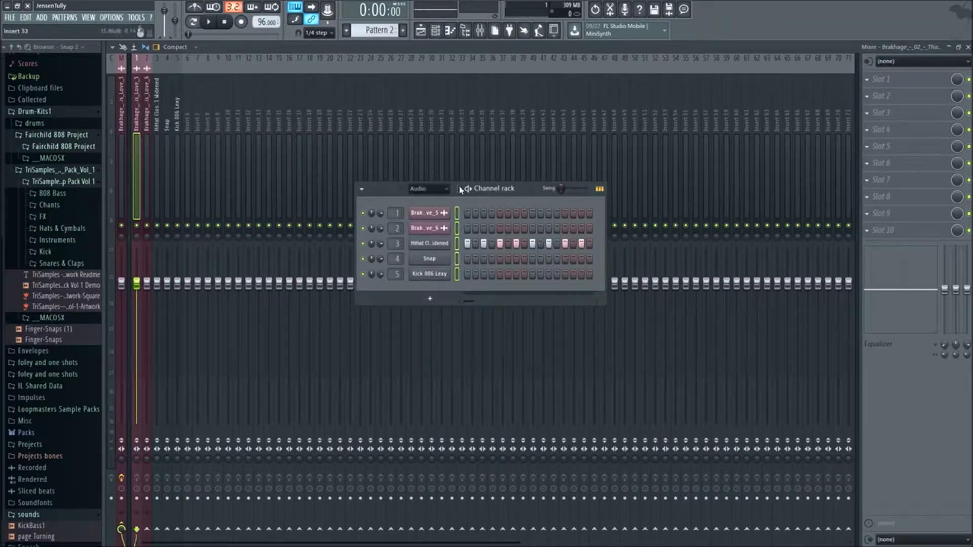
{"action": "right_click", "coordinate": [143, 128]}
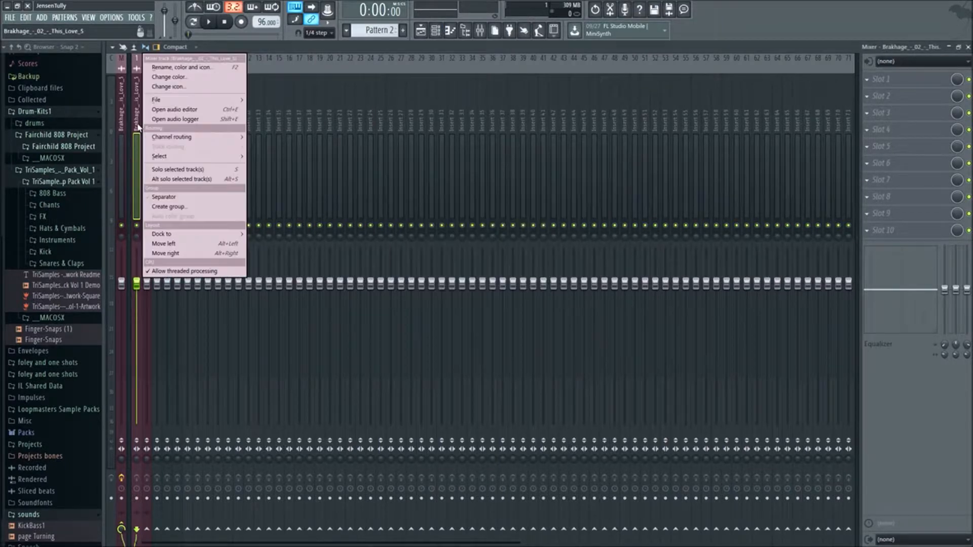
{"action": "mouse_move", "coordinate": [213, 137]}
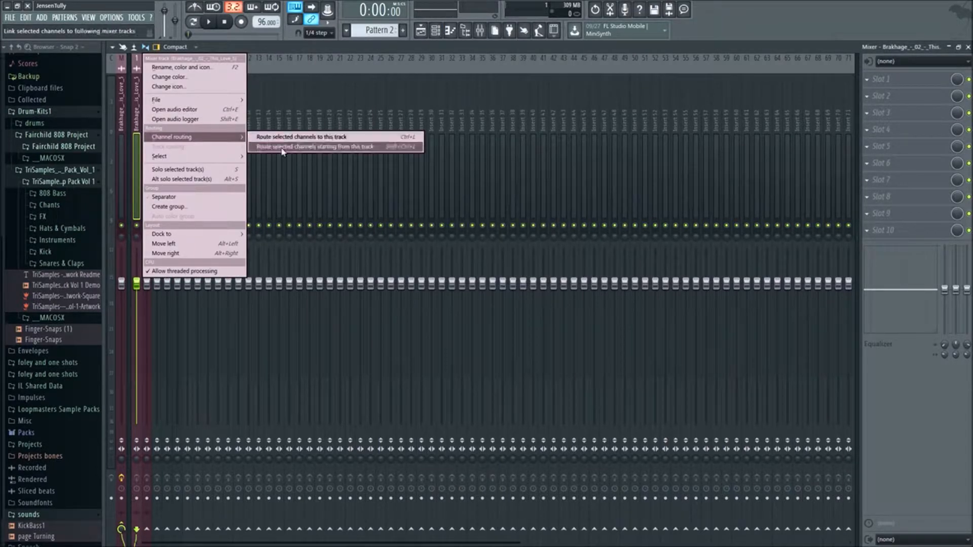
{"action": "left_click", "coordinate": [310, 145]}
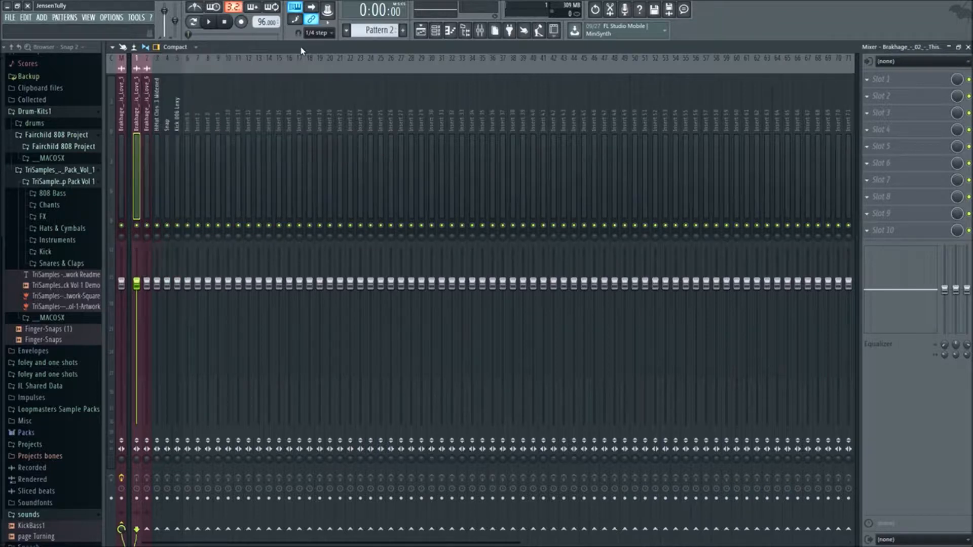
- Play the song and lower the mixer faders of the first loop and the hi-hat to balance them
{"action": "key", "text": "space"}
{"action": "left_click_drag", "start_coordinate": [136, 283], "coordinate": [136, 346]}
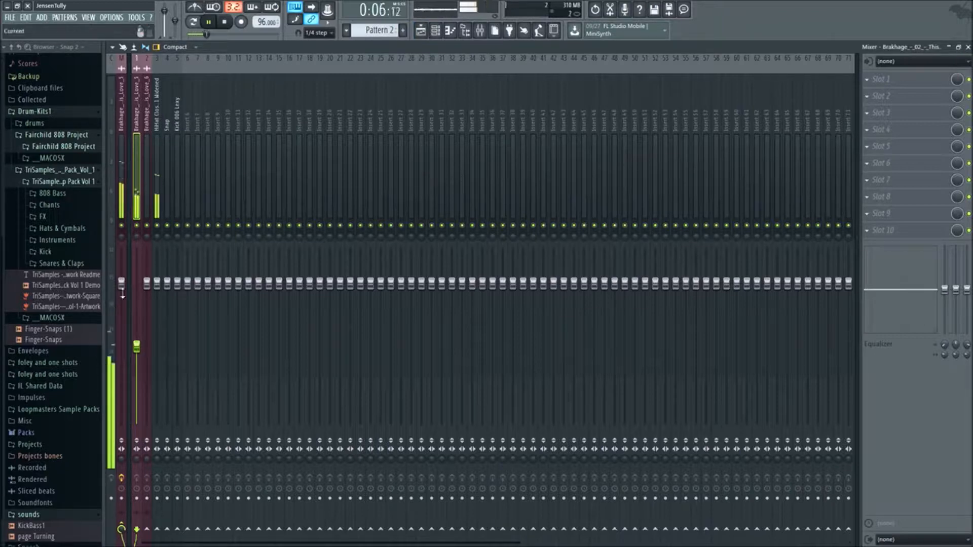
{"action": "left_click_drag", "start_coordinate": [163, 285], "coordinate": [165, 306]}
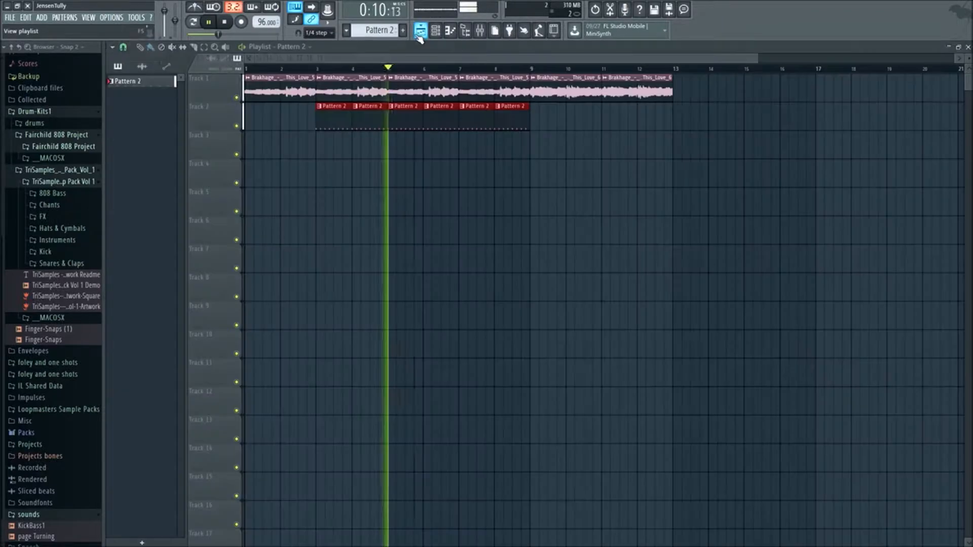
- Add a Kick 006 Lexy hit on step 1 of Pattern 2 and play the song from the start
{"action": "left_click", "coordinate": [435, 31]}
{"action": "left_click", "coordinate": [436, 30]}
{"action": "key", "text": "space"}
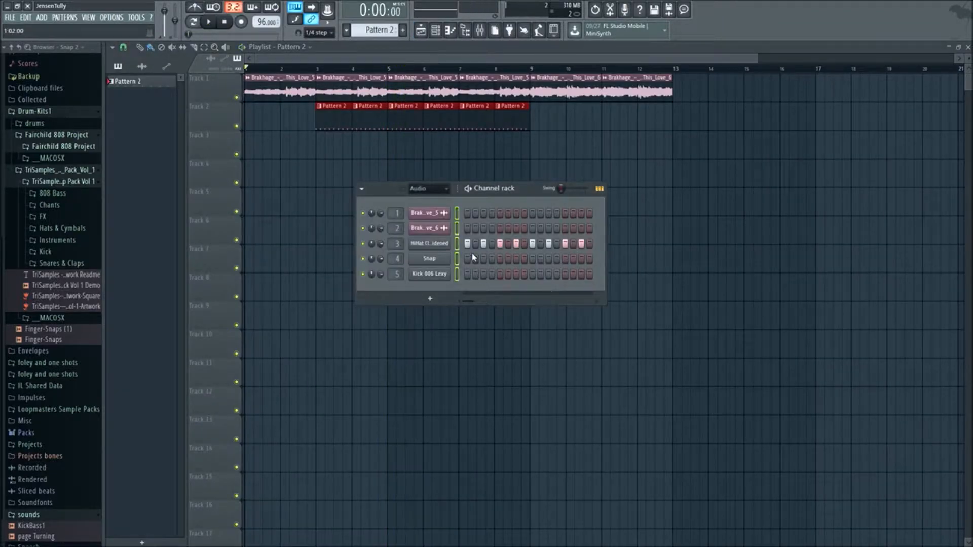
{"action": "left_click", "coordinate": [467, 274]}
{"action": "key", "text": "space"}
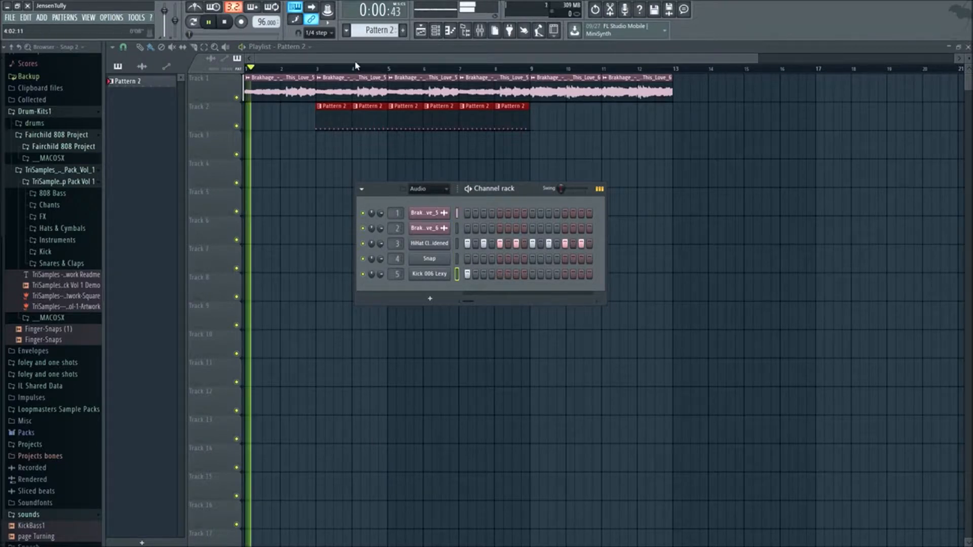
- Select the playlist range from bar 2 to bar 7 for looped playback
{"action": "key", "text": "F6"}
{"action": "left_click_drag", "start_coordinate": [316, 70], "coordinate": [370, 71]}
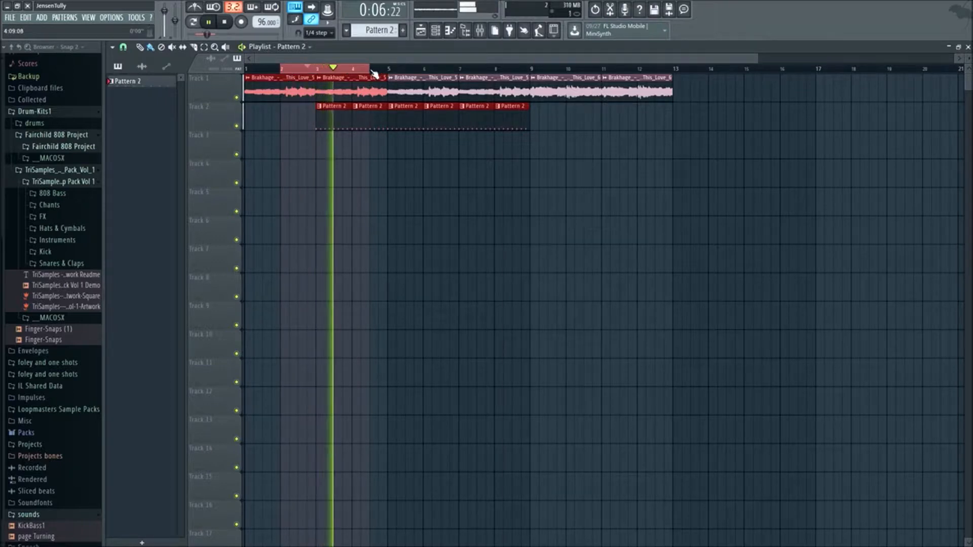
{"action": "left_click_drag", "start_coordinate": [392, 71], "coordinate": [462, 84]}
- Try extra Kick 006 Lexy hits on steps 8 and 5 of Pattern 2 during playback
{"action": "left_click", "coordinate": [449, 30]}
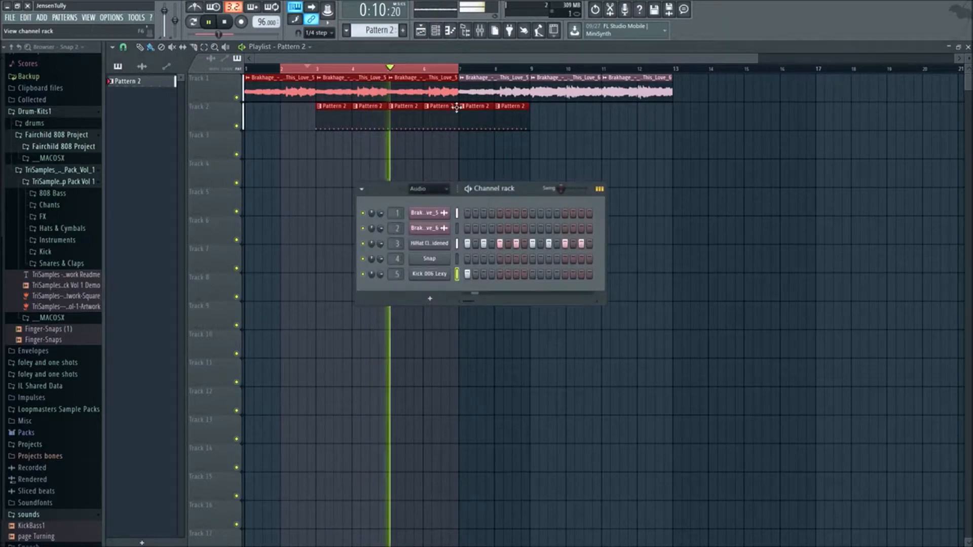
{"action": "left_click", "coordinate": [524, 275]}
{"action": "left_click", "coordinate": [525, 274]}
{"action": "left_click", "coordinate": [500, 274]}
{"action": "left_click", "coordinate": [500, 274]}
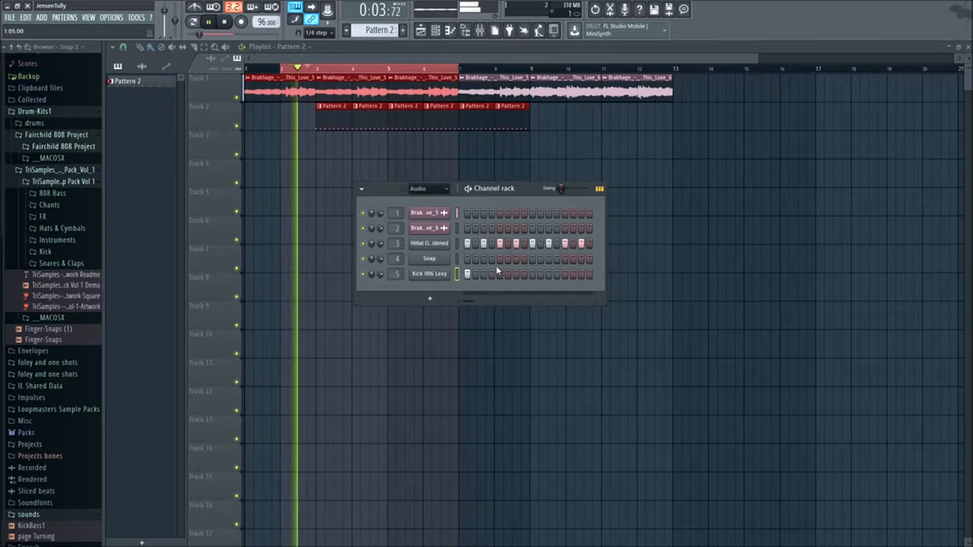
- Create Pattern 3 with a kick on step 1, paint it on Track 3 from bar 3 to bar 7, and clear the loop range
{"action": "key", "text": "space"}
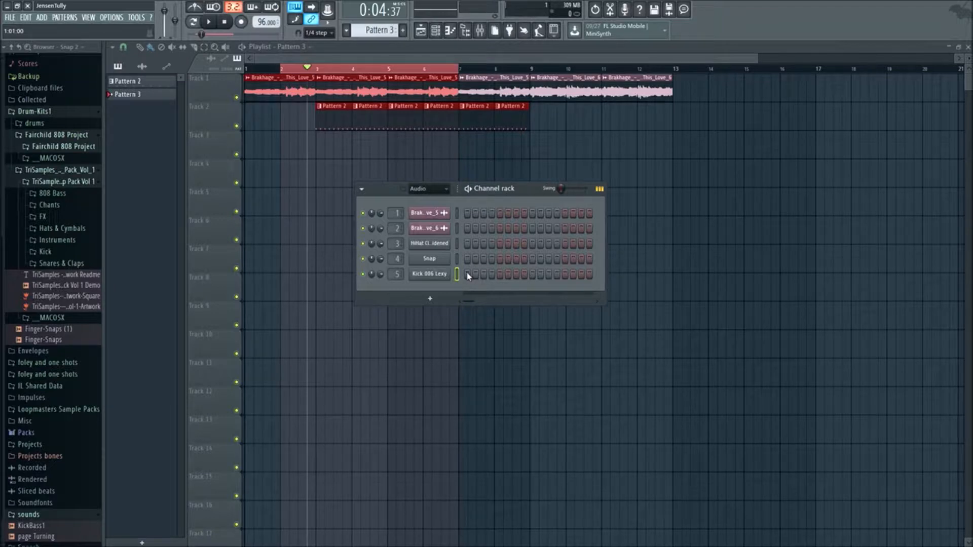
{"action": "left_click_drag", "start_coordinate": [323, 153], "coordinate": [410, 155]}
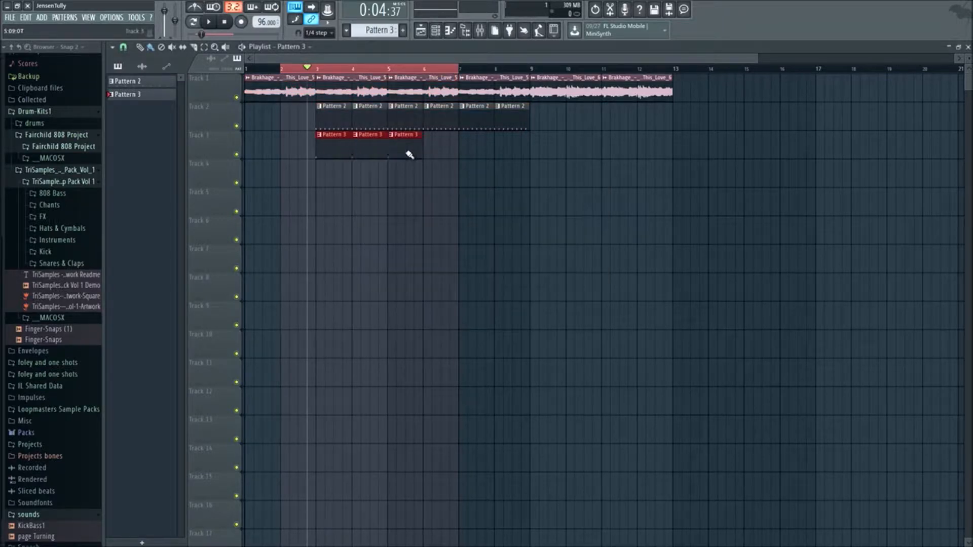
{"action": "left_click", "coordinate": [450, 69]}
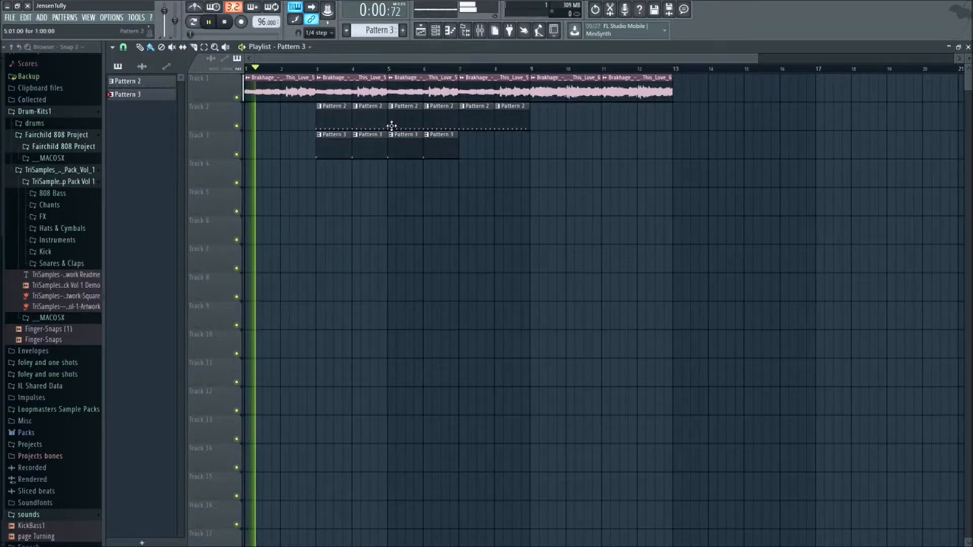
- Extend the Pattern 2 and Pattern 3 clips on Tracks 2 and 3 back to bar 1
{"action": "left_click", "coordinate": [450, 30]}
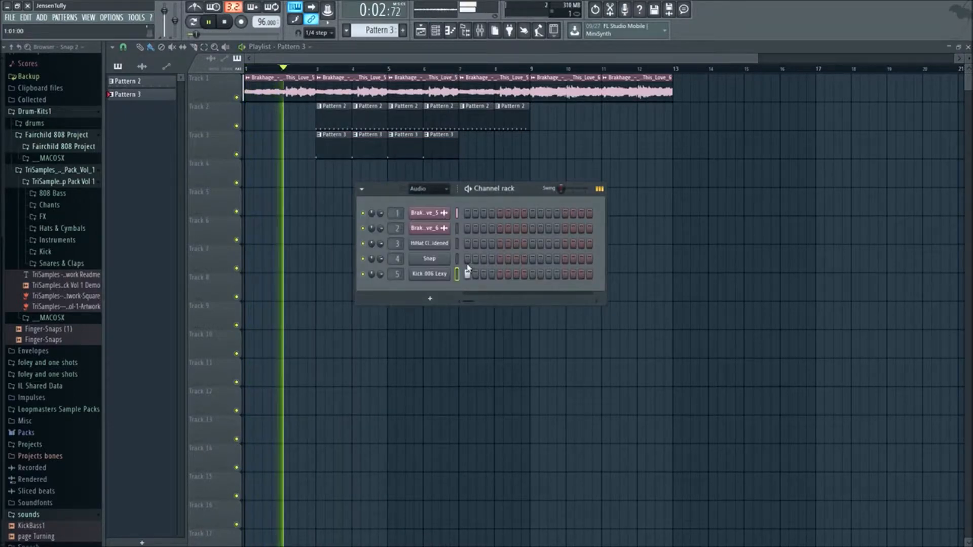
{"action": "key", "text": "F6"}
{"action": "left_click_drag", "start_coordinate": [454, 186], "coordinate": [332, 136]}
{"action": "left_click_drag", "start_coordinate": [441, 196], "coordinate": [254, 124]}
{"action": "right_click", "coordinate": [367, 123]}
{"action": "right_click", "coordinate": [345, 124]}
{"action": "right_click", "coordinate": [342, 148]}
{"action": "right_click", "coordinate": [358, 150]}
{"action": "left_click", "coordinate": [563, 261], "text": "ctrl"}
- Restart playback and add a Kick 006 Lexy hit on step 8 of Pattern 3
{"action": "key", "text": "space"}
{"action": "key", "text": "space"}
{"action": "left_click", "coordinate": [436, 31]}
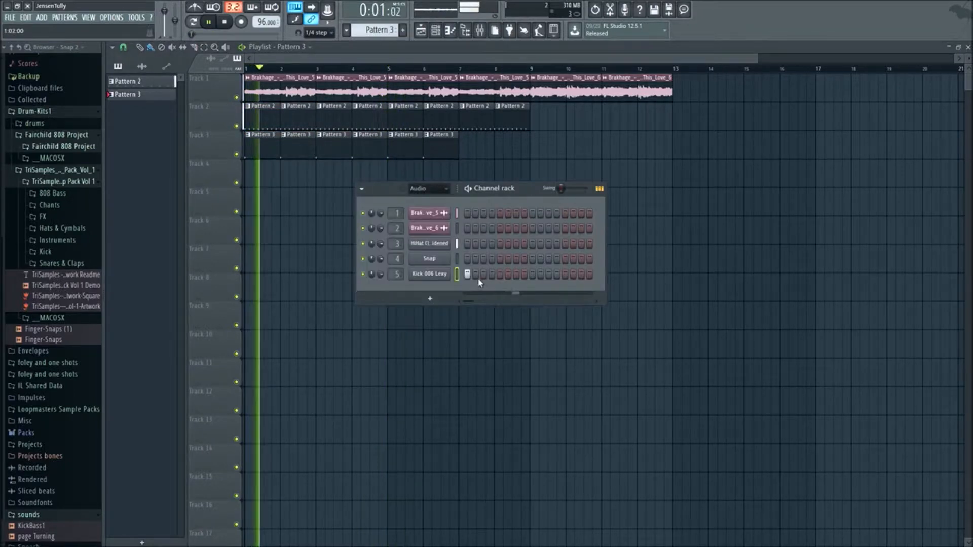
{"action": "left_click", "coordinate": [524, 275]}
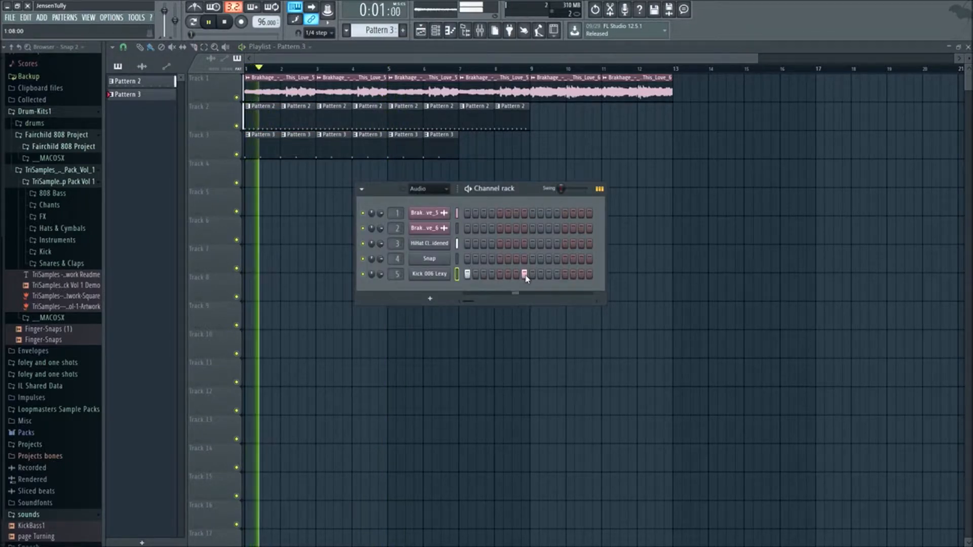
- In Pattern 3, add Snap hits on steps 5 and 13, remove the Kick 006 Lexy hit on step 8, and stop playback
{"action": "left_click", "coordinate": [501, 259]}
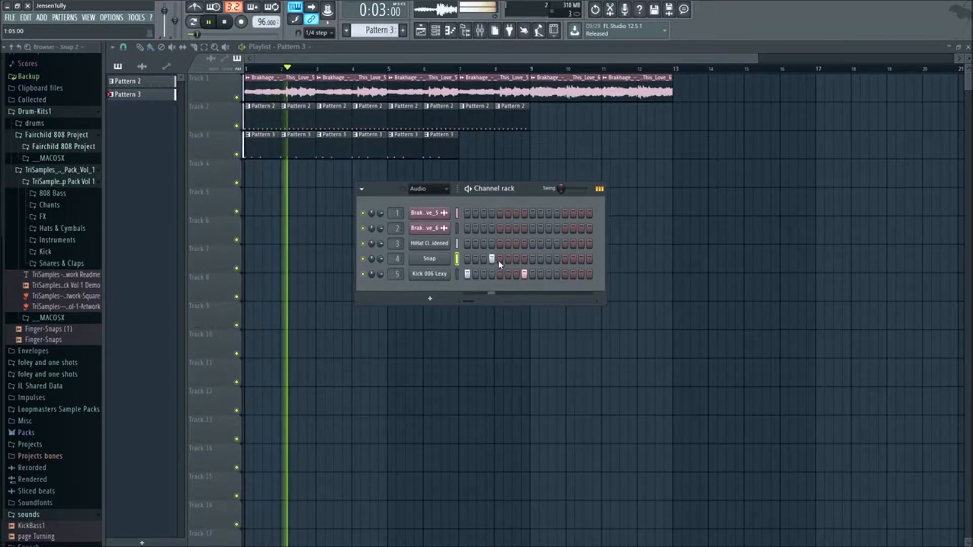
{"action": "left_click", "coordinate": [566, 259]}
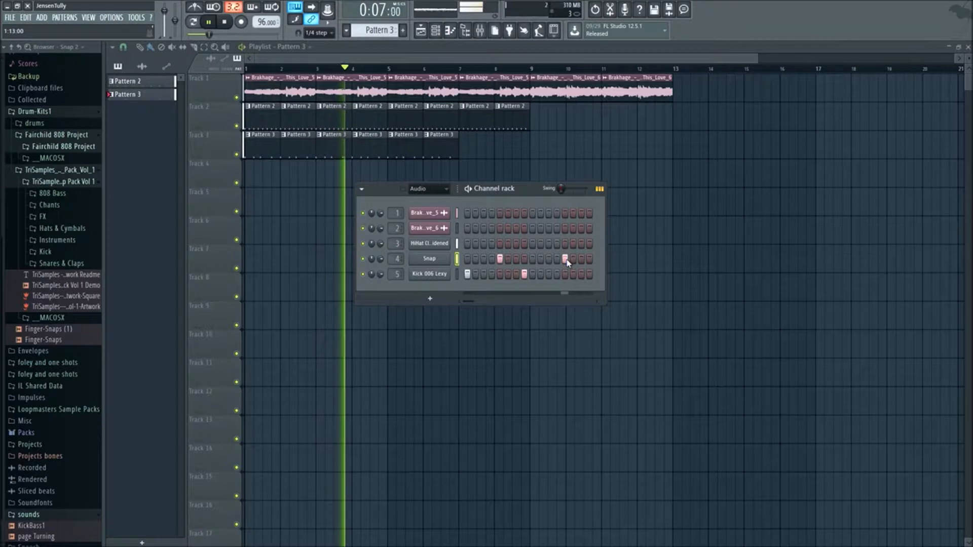
{"action": "left_click", "coordinate": [533, 274]}
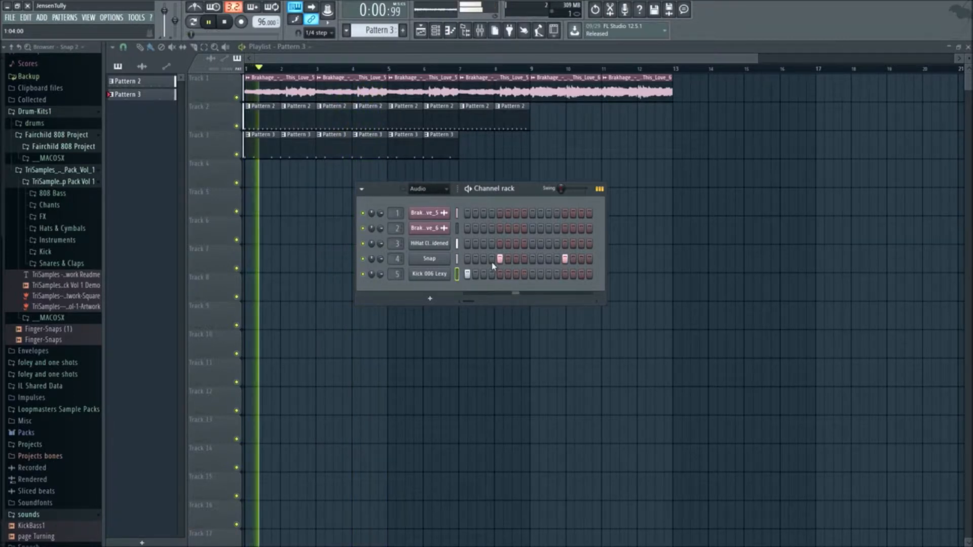
{"action": "key", "text": "space"}
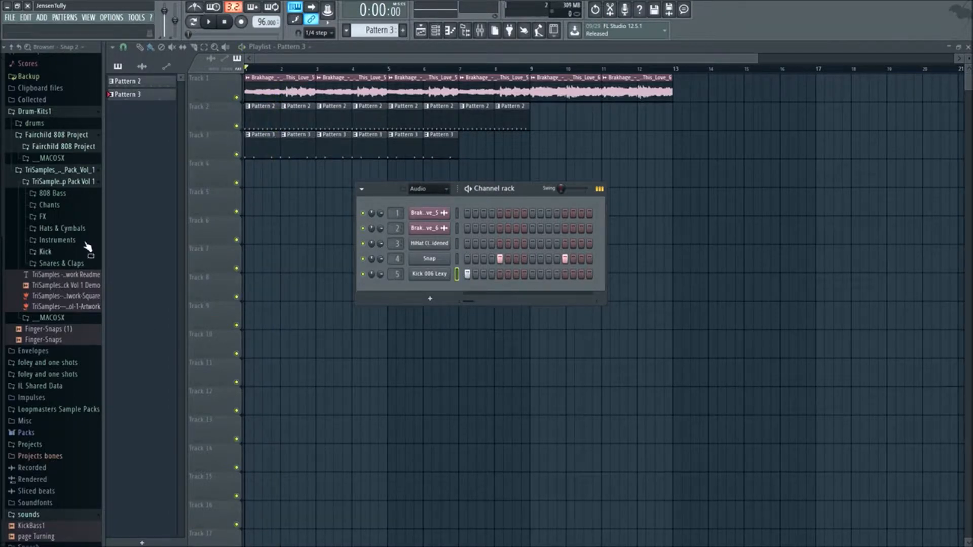
- Look through the Chants and FX folders of the TriSamples pack for another sample
{"action": "scroll", "coordinate": [42, 233], "scroll_direction": "up", "scroll_amount": 3}
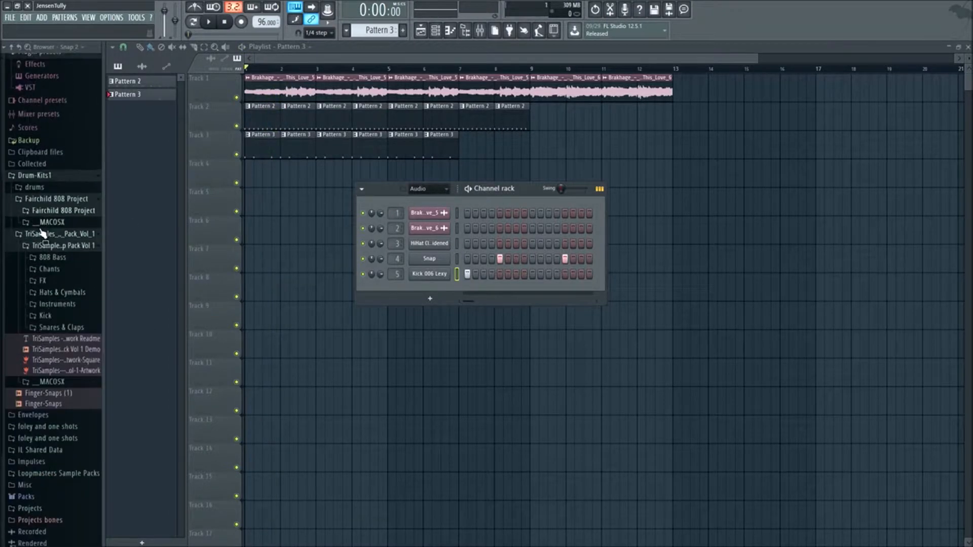
{"action": "left_click", "coordinate": [46, 272]}
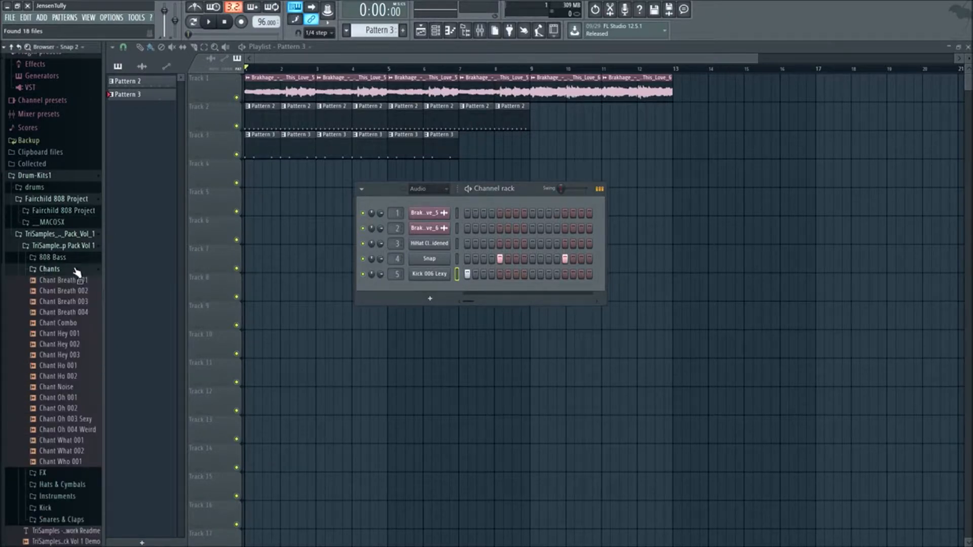
{"action": "left_click", "coordinate": [66, 274]}
{"action": "left_click", "coordinate": [62, 282]}
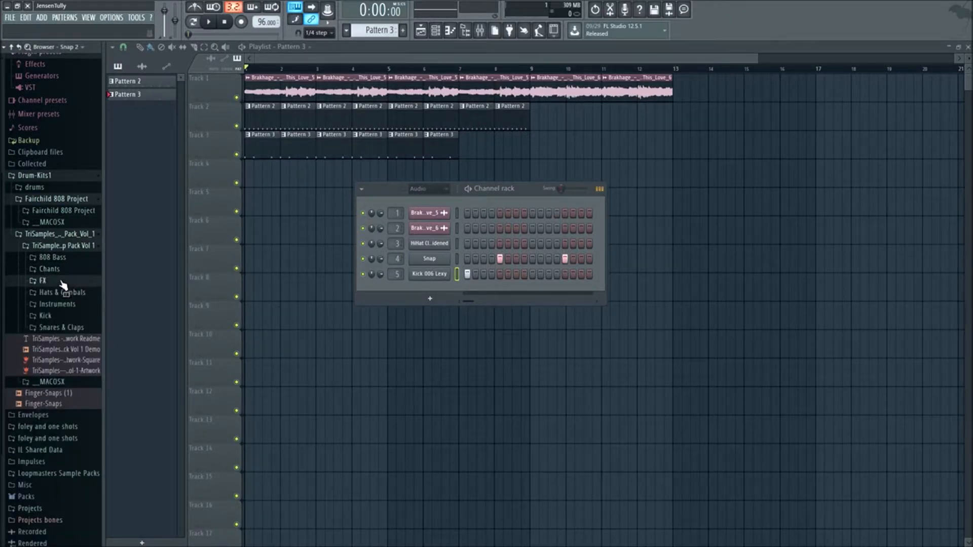
{"action": "left_click", "coordinate": [64, 283]}
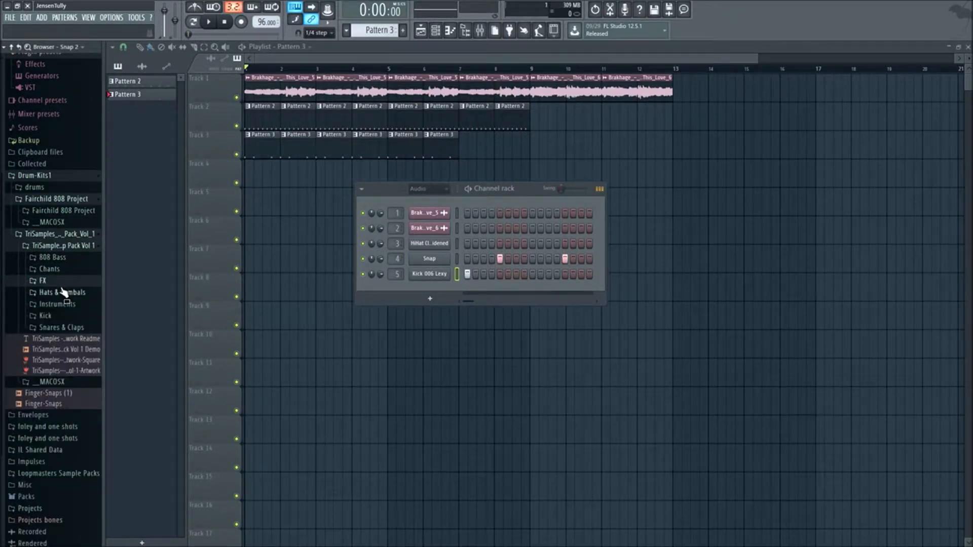
- Open the Imported samples folder inside the Fairchild 808 Project kit
{"action": "left_click", "coordinate": [73, 212]}
{"action": "left_click", "coordinate": [68, 234]}
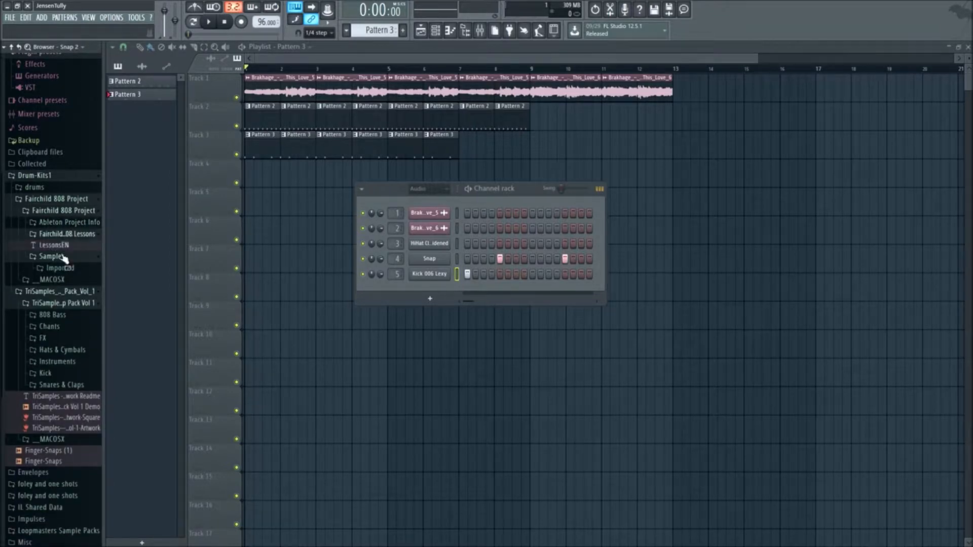
{"action": "left_click", "coordinate": [62, 267]}
{"action": "scroll", "coordinate": [71, 244], "scroll_direction": "down", "scroll_amount": 2}
- Audition the 301-808 hi-hat, clap and kick samples against the song playback
{"action": "left_click", "coordinate": [76, 237]}
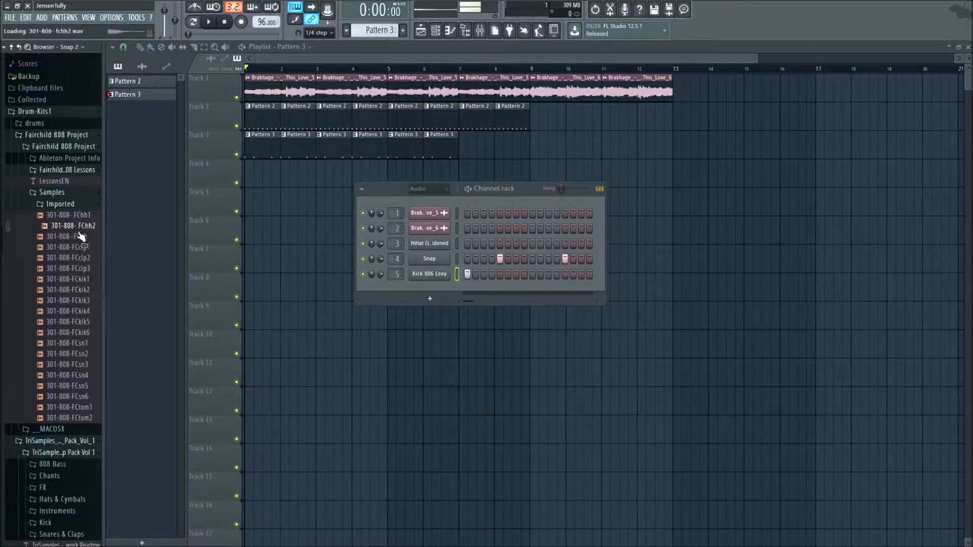
{"action": "key", "text": "space"}
{"action": "left_click", "coordinate": [76, 248]}
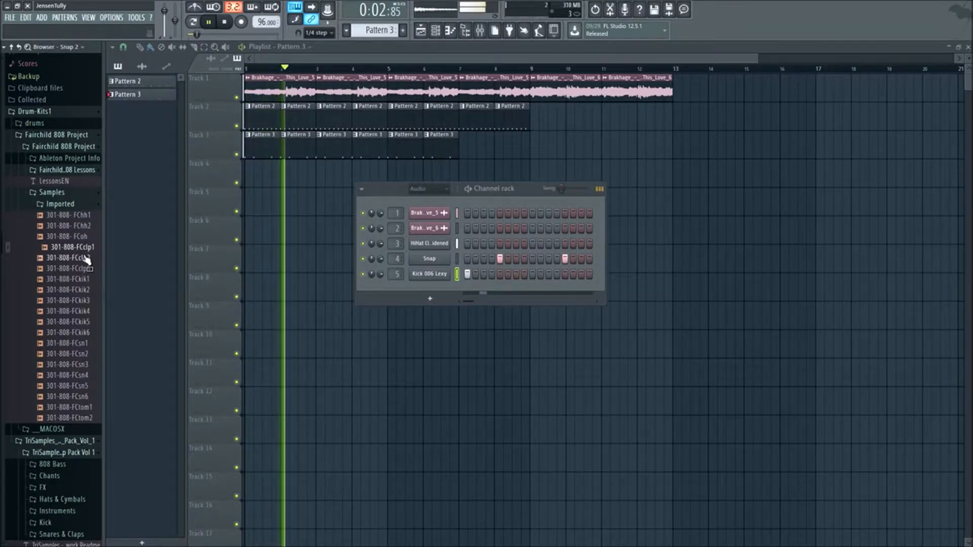
{"action": "left_click", "coordinate": [84, 258]}
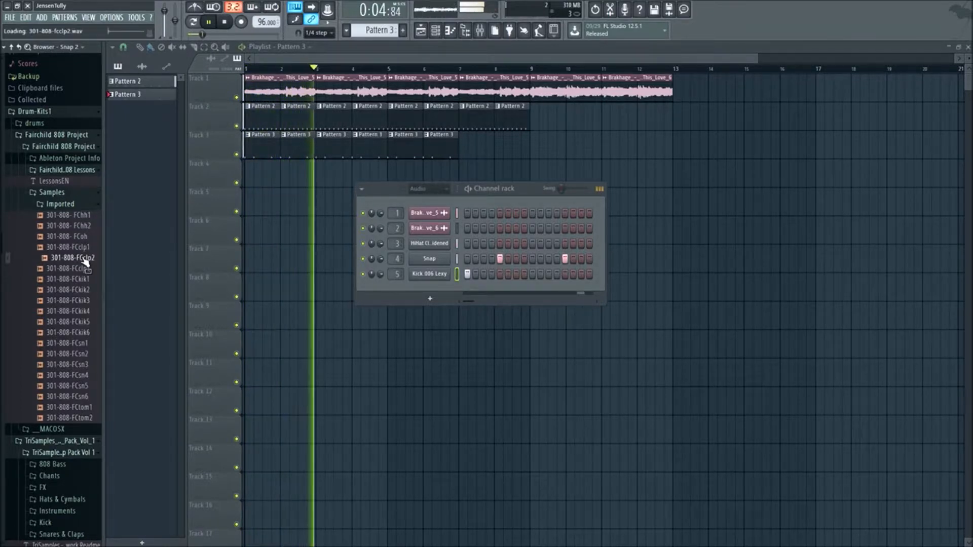
{"action": "left_click", "coordinate": [81, 269]}
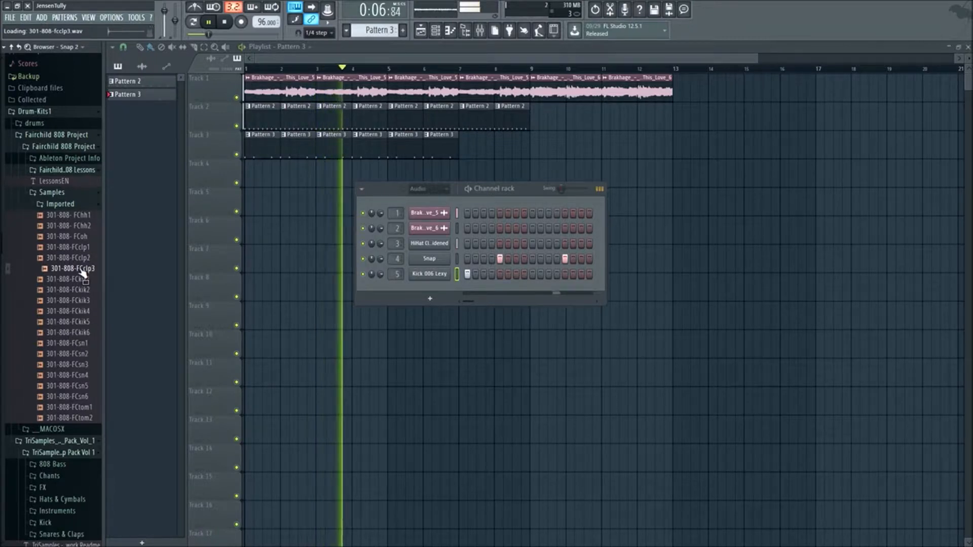
{"action": "left_click", "coordinate": [84, 279]}
{"action": "left_click", "coordinate": [85, 311]}
{"action": "left_click", "coordinate": [84, 322]}
- Audition the 301-808 snare samples over the song, collapse the Fairchild 808 Project folder and stop playback
{"action": "left_click", "coordinate": [82, 343]}
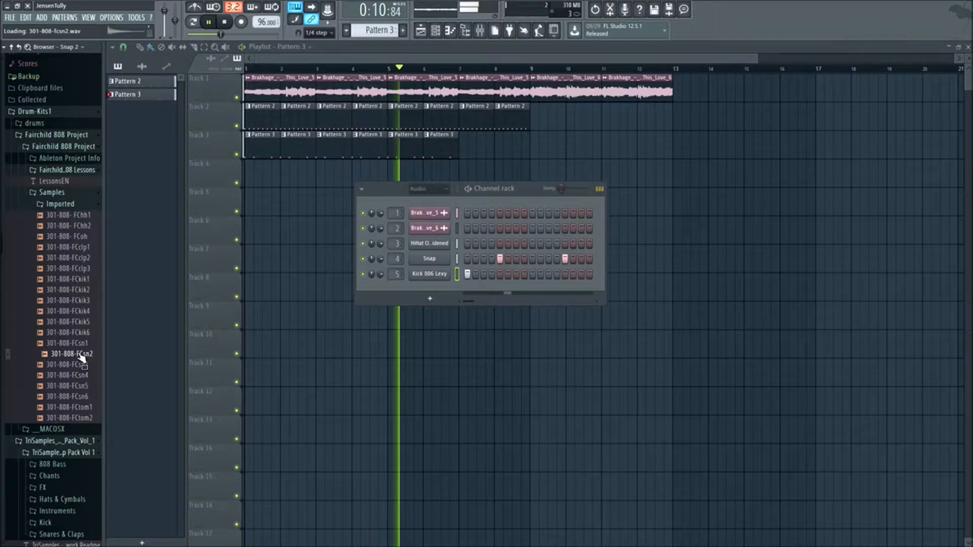
{"action": "left_click", "coordinate": [83, 364]}
{"action": "left_click", "coordinate": [84, 375]}
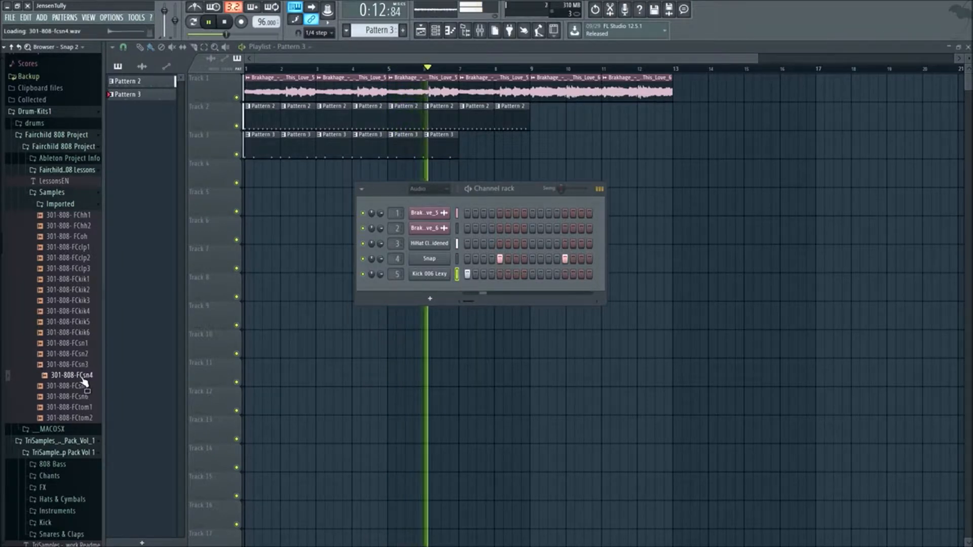
{"action": "left_click", "coordinate": [87, 386]}
{"action": "left_click", "coordinate": [90, 396]}
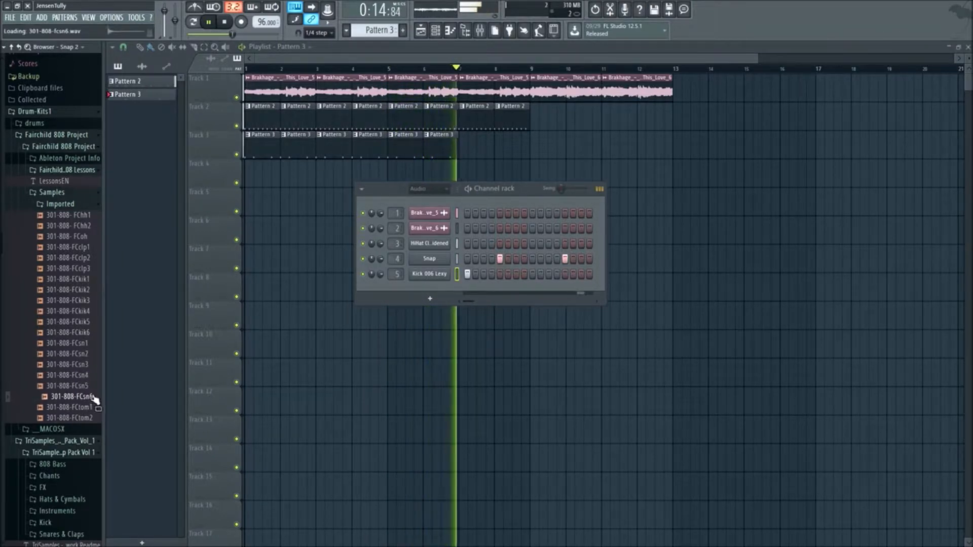
{"action": "left_click", "coordinate": [59, 204]}
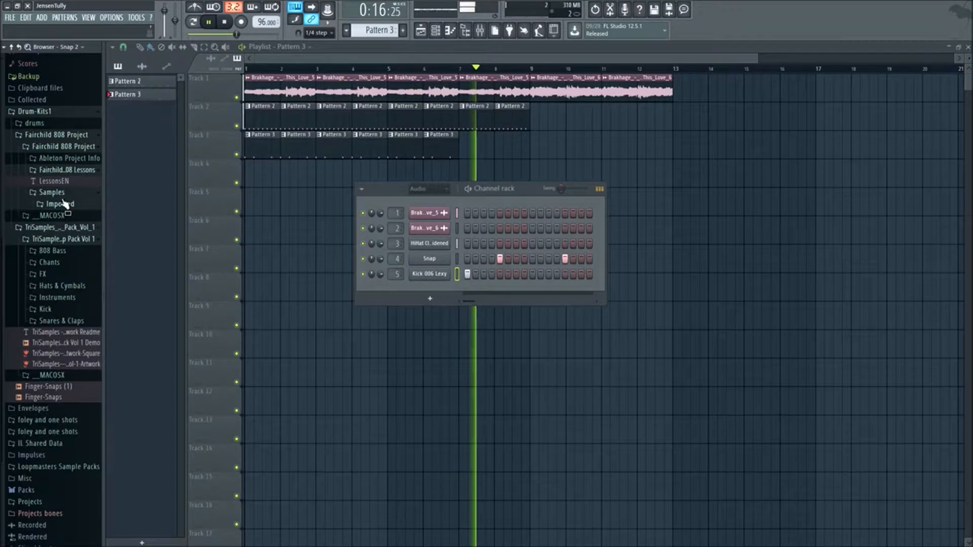
{"action": "left_click", "coordinate": [69, 150]}
{"action": "key", "text": "space"}
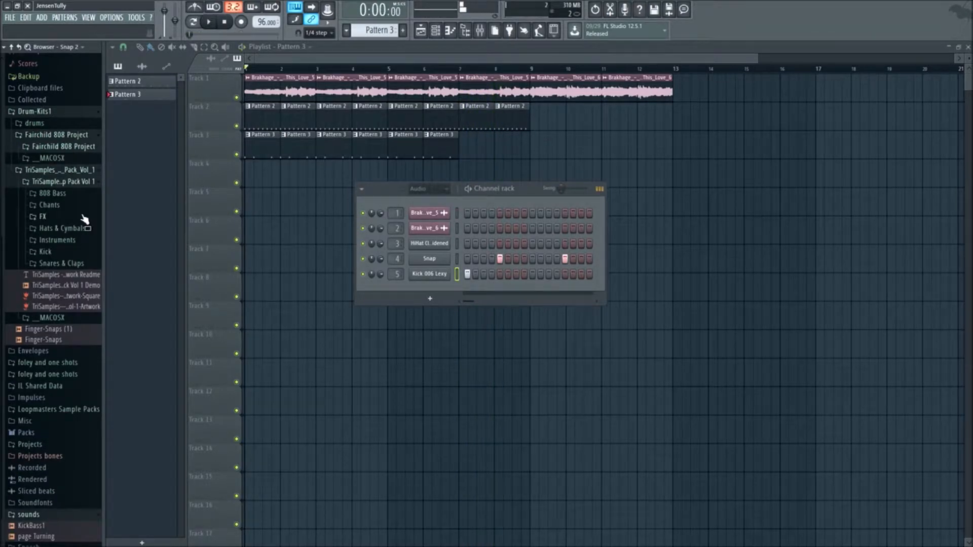
- Collapse the TriSamples pack folder and expand X-Basic-Edition and Virus-Drum-Kit inside the drums folder
{"action": "left_click", "coordinate": [69, 185]}
{"action": "left_click", "coordinate": [53, 231]}
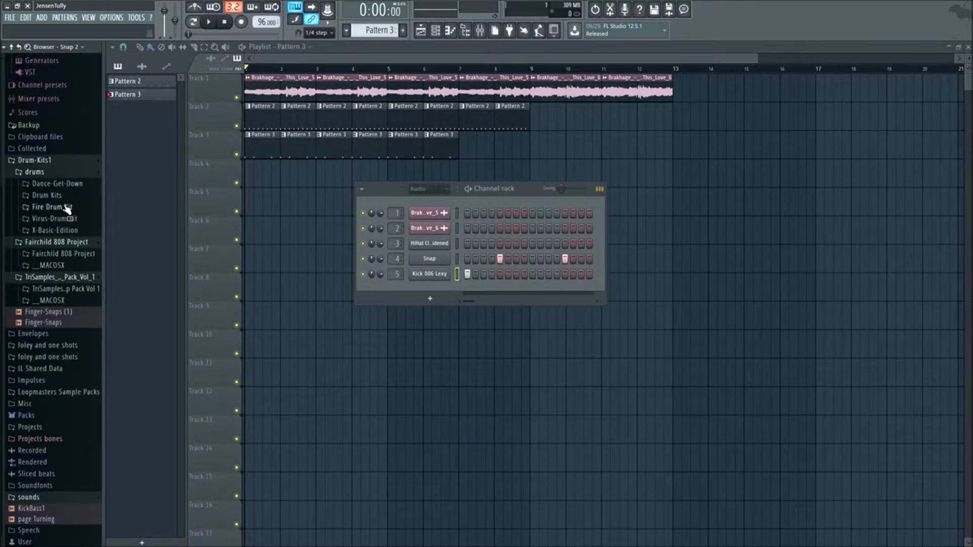
{"action": "left_click", "coordinate": [66, 231]}
{"action": "left_click", "coordinate": [71, 198]}
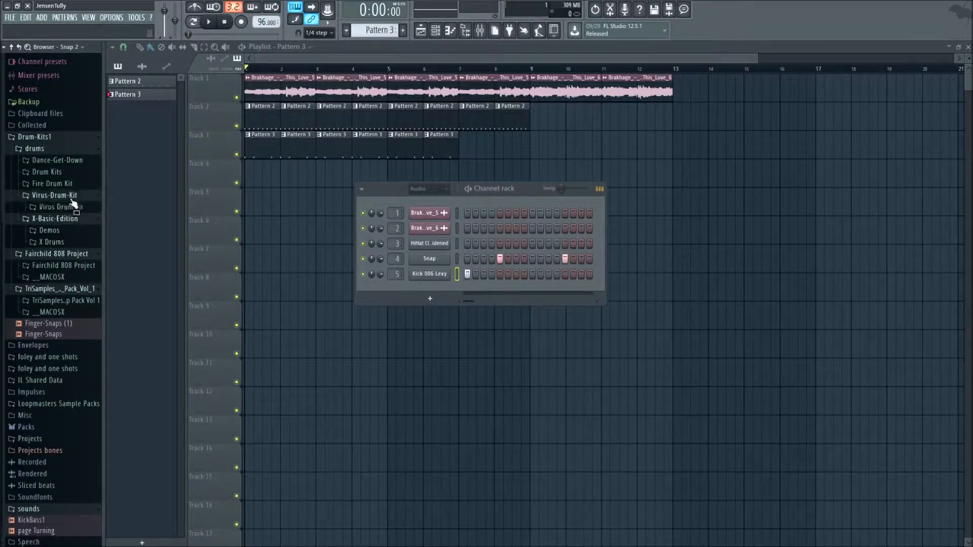
- Audition Ride 1 from the Virus Drum Kit's Automatic folder over the song and check the neighbouring Money folder's samples
{"action": "left_click", "coordinate": [68, 207]}
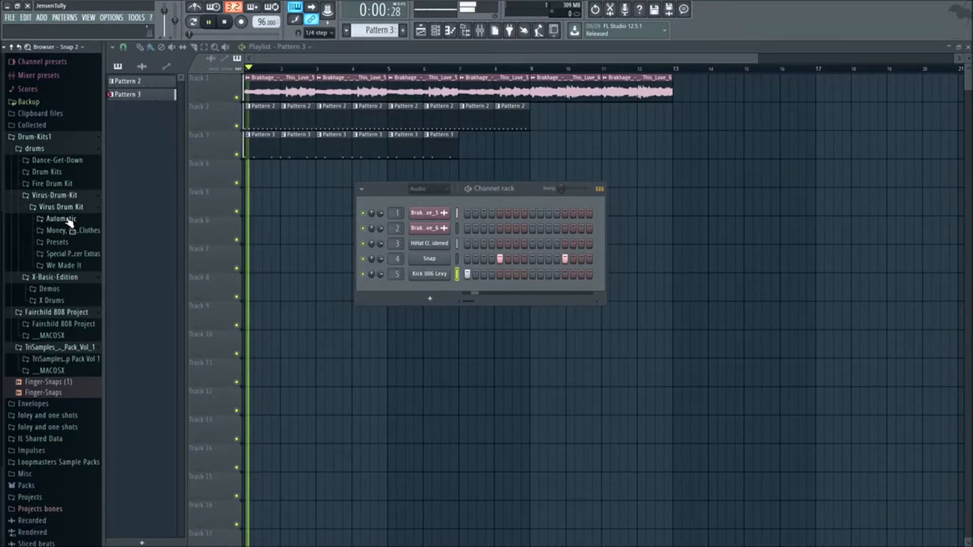
{"action": "left_click", "coordinate": [63, 219]}
{"action": "left_click", "coordinate": [65, 264]}
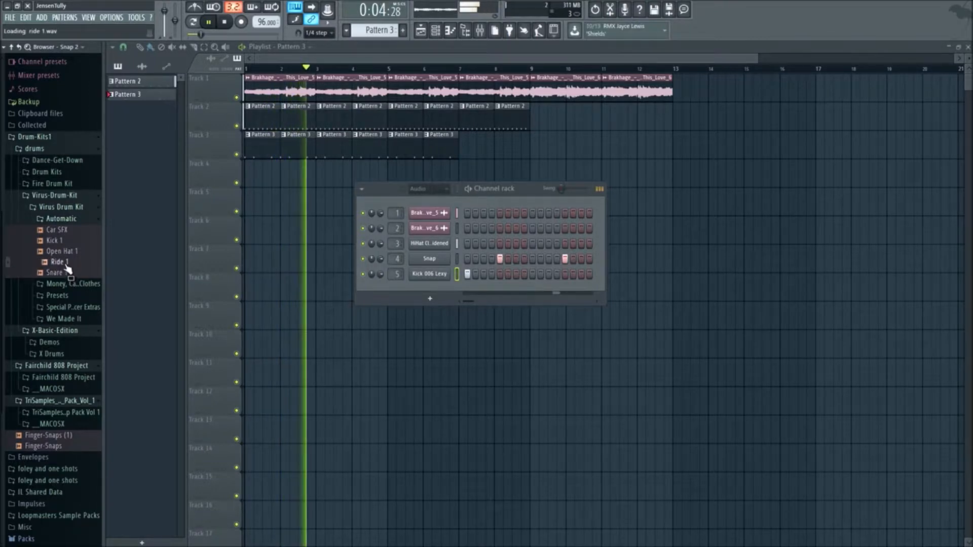
{"action": "left_click", "coordinate": [61, 218]}
{"action": "key", "text": "space"}
{"action": "left_click", "coordinate": [70, 231]}
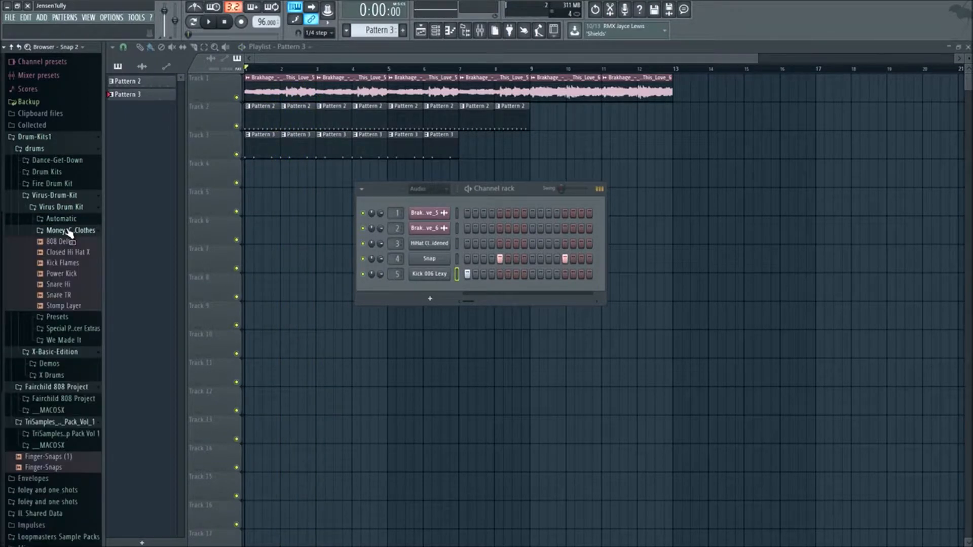
{"action": "left_click", "coordinate": [61, 231]}
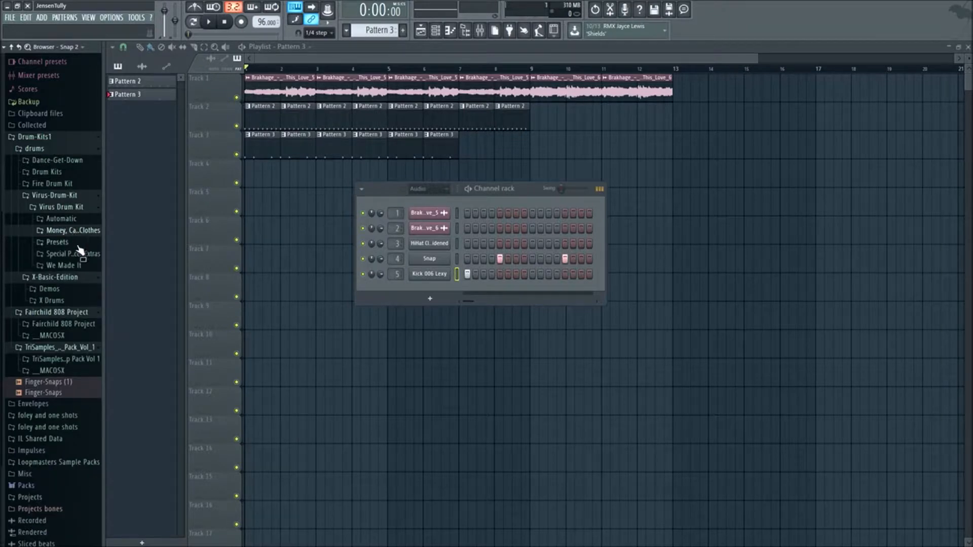
- Audition Cymbal 1 from the Fire Drum Kit's Cymbals folder over the song, check the Claps folder and collapse the kit
{"action": "left_click", "coordinate": [65, 186]}
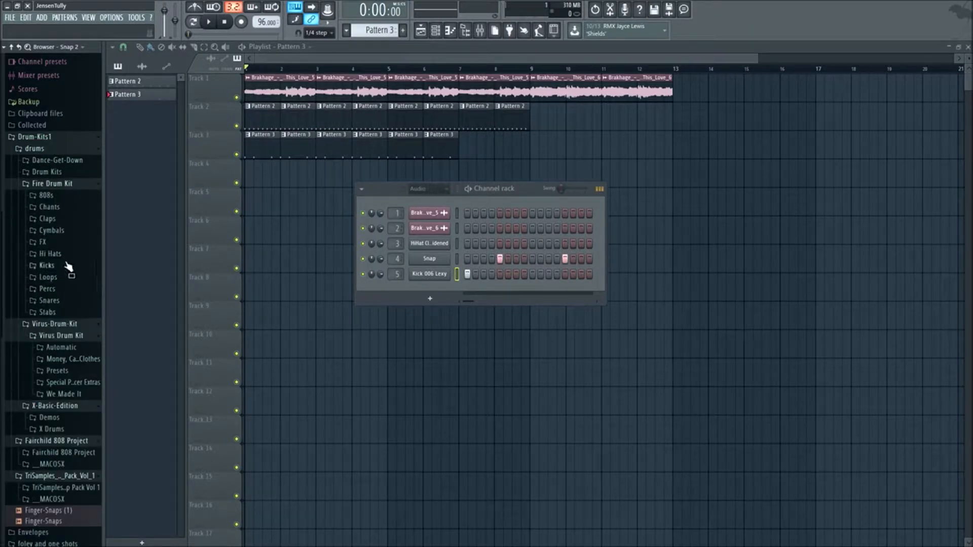
{"action": "left_click", "coordinate": [51, 231]}
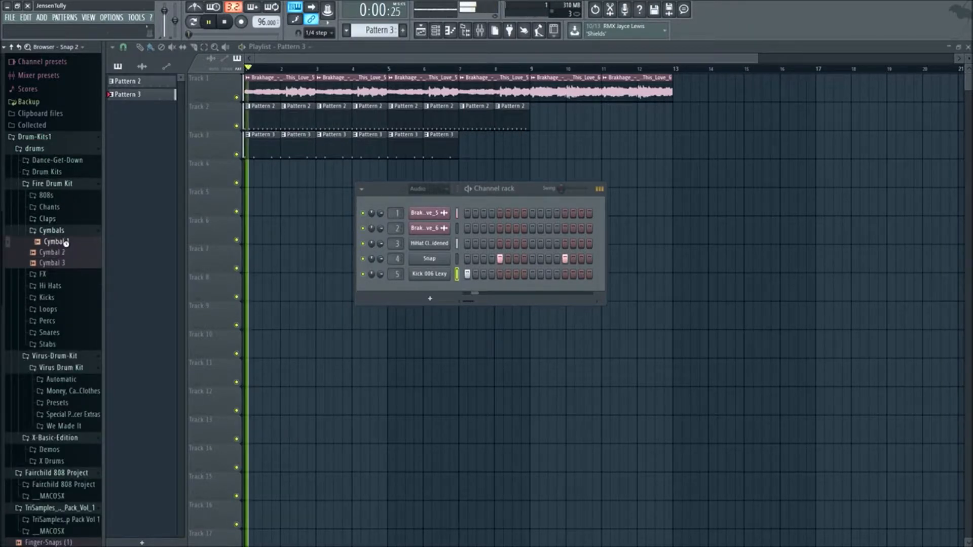
{"action": "left_click", "coordinate": [67, 250]}
{"action": "left_click", "coordinate": [66, 245]}
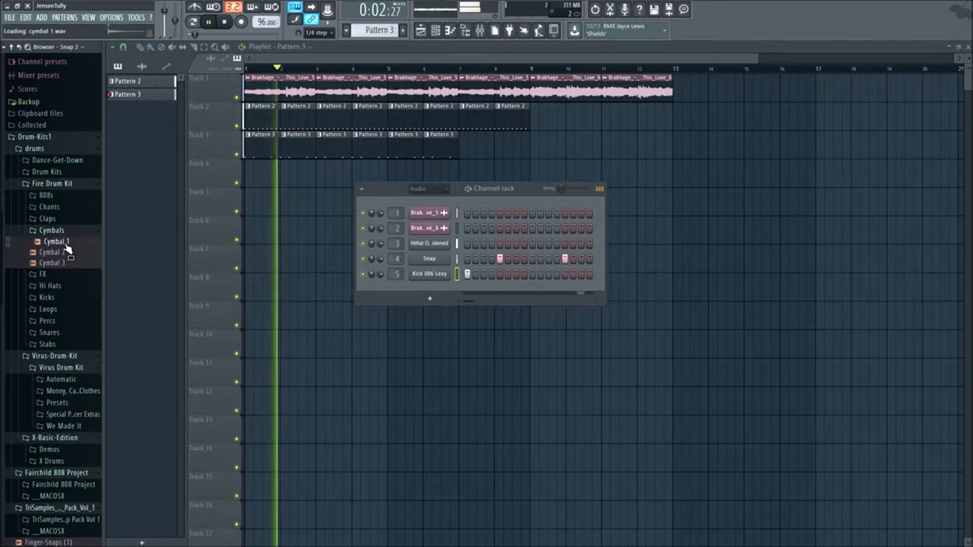
{"action": "left_click", "coordinate": [49, 219]}
{"action": "left_click", "coordinate": [49, 218]}
{"action": "left_click", "coordinate": [53, 183]}
- Browse the Drum Kits folder and add the DJ Mustard Kit's Cymbal sample to the Channel rack as a new channel
{"action": "left_click", "coordinate": [46, 172]}
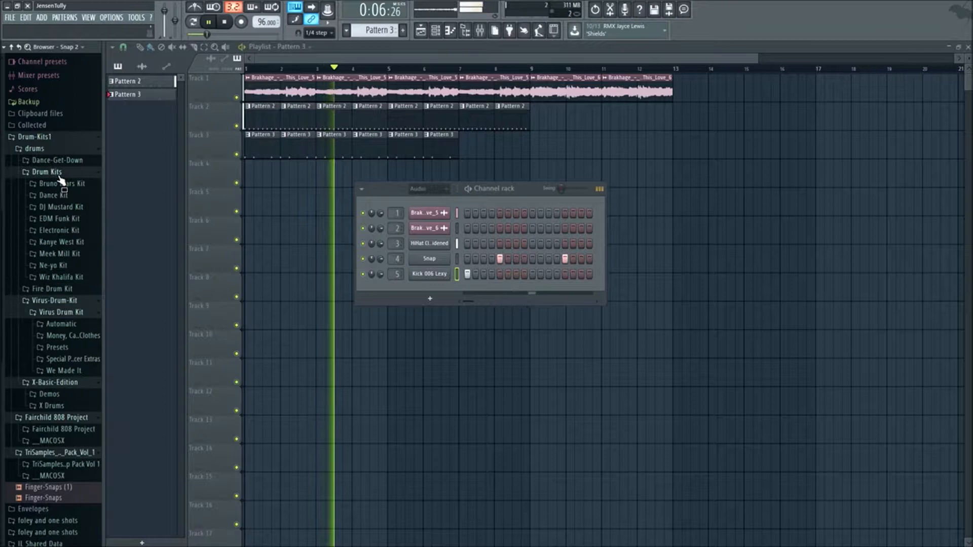
{"action": "left_click", "coordinate": [71, 196]}
{"action": "left_click", "coordinate": [71, 197]}
{"action": "left_click", "coordinate": [66, 207]}
{"action": "left_click", "coordinate": [62, 252]}
{"action": "right_click", "coordinate": [59, 251]}
{"action": "left_click", "coordinate": [71, 260]}
{"action": "left_click", "coordinate": [52, 208]}
{"action": "left_click", "coordinate": [392, 95]}
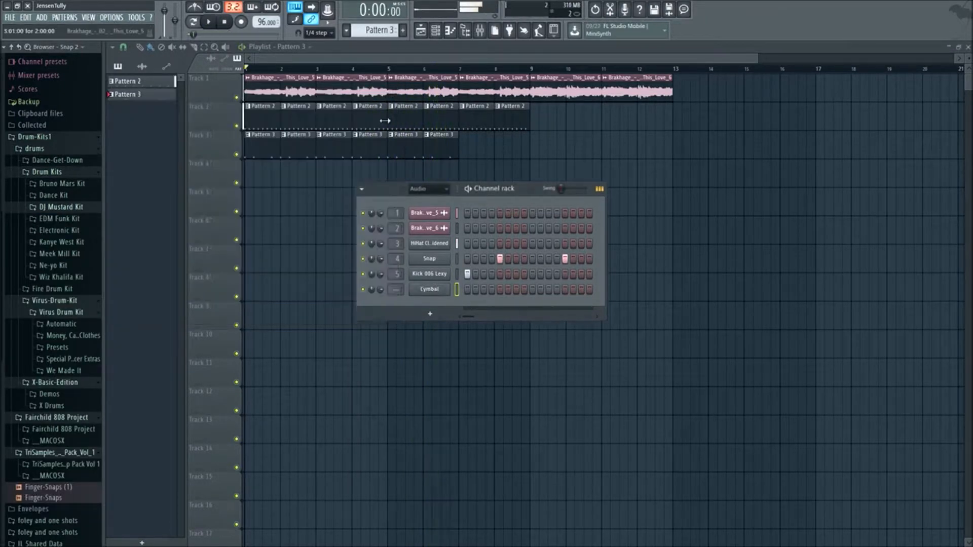
- Collapse the drums folder and add Cymbal hits on steps 1, 4 and 7 of Pattern 3 with the song playing
{"action": "left_click", "coordinate": [88, 147]}
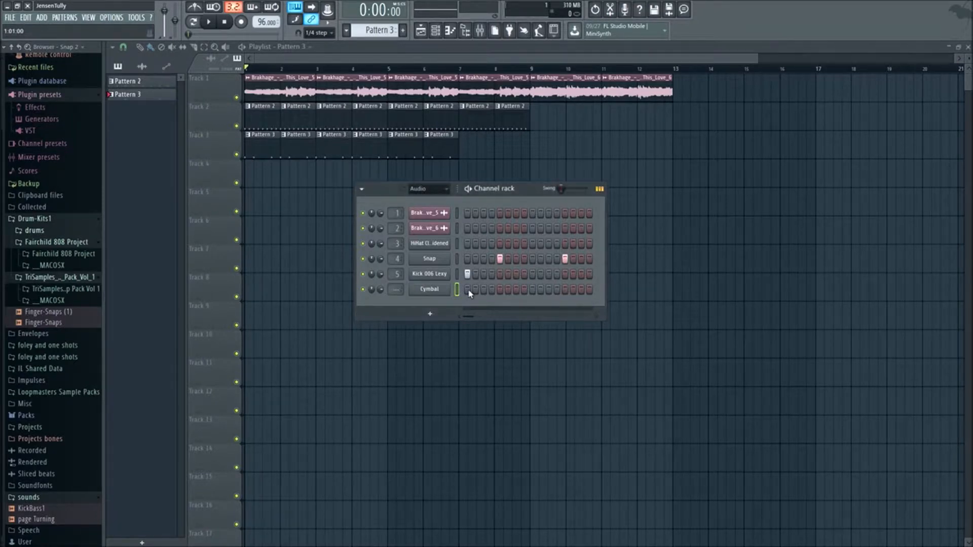
{"action": "key", "text": "space"}
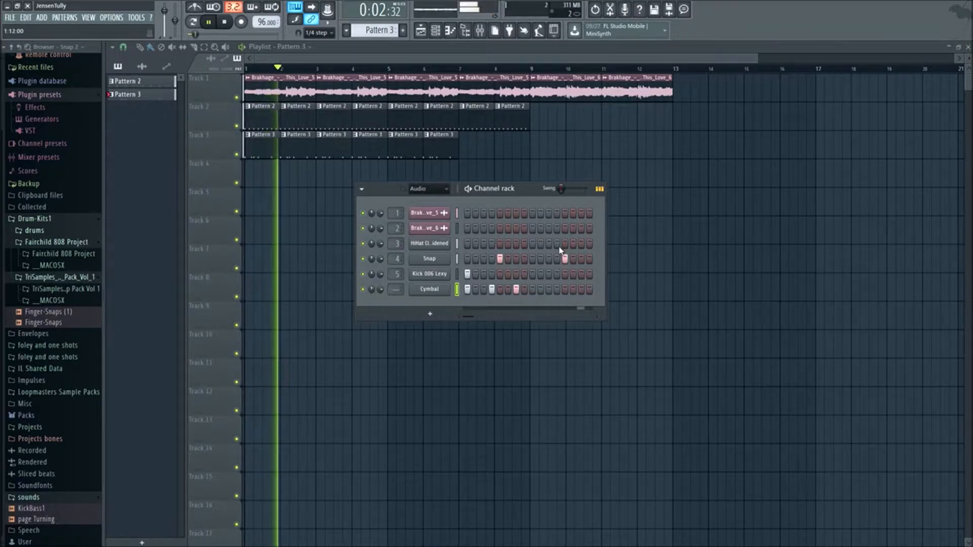
{"action": "key", "text": "F6"}
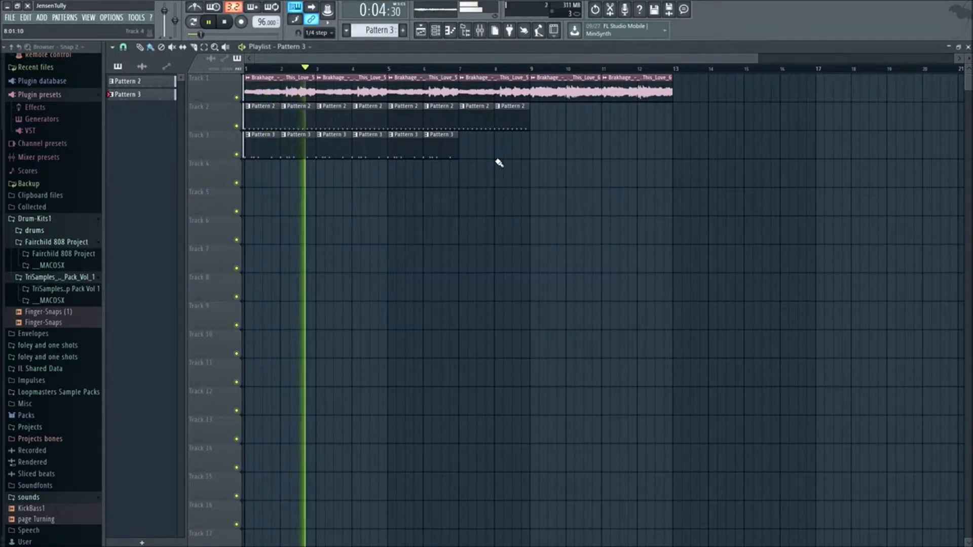
- Reopen the Channel rack over the playlist
{"action": "left_click", "coordinate": [422, 31]}
{"action": "left_click", "coordinate": [426, 34]}
{"action": "left_click", "coordinate": [426, 33]}
{"action": "left_click", "coordinate": [449, 33]}
{"action": "left_click", "coordinate": [449, 33]}
{"action": "left_click", "coordinate": [440, 35]}
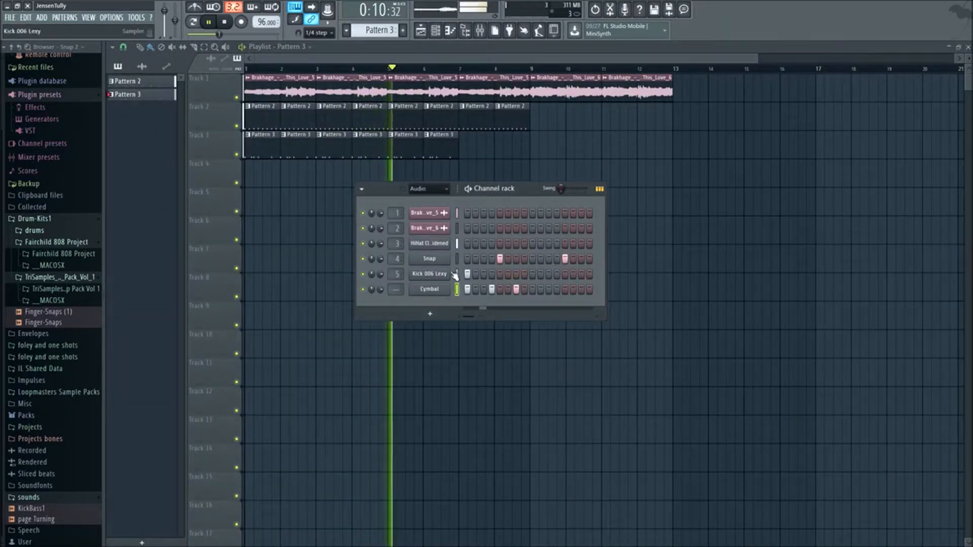
- Try Kick 006 Lexy placements in Pattern 3, keep added hits on steps 7 and 11, hide the Channel rack and stop playback
{"action": "left_click", "coordinate": [533, 274]}
{"action": "left_click", "coordinate": [508, 274]}
{"action": "right_click", "coordinate": [508, 276]}
{"action": "left_click", "coordinate": [516, 276]}
{"action": "right_click", "coordinate": [533, 276]}
{"action": "left_click", "coordinate": [540, 276]}
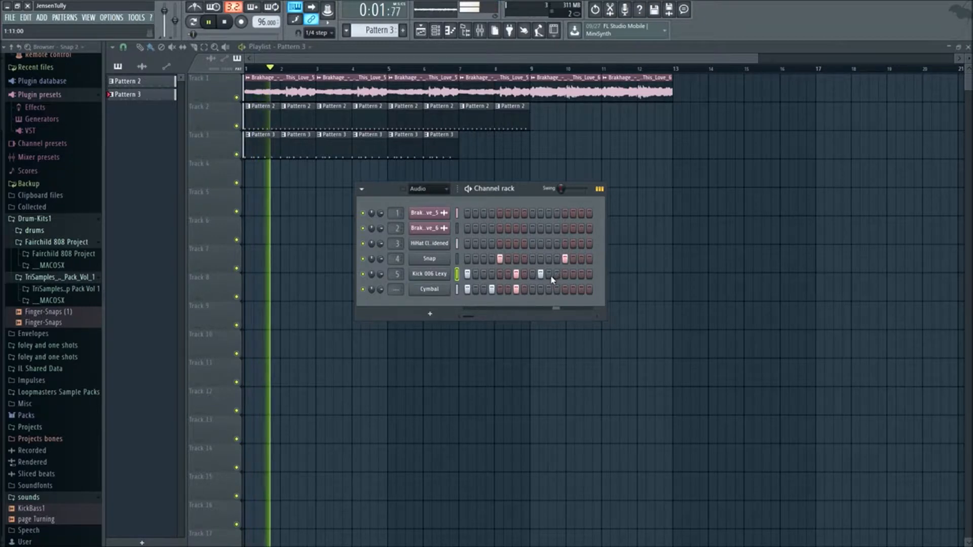
{"action": "right_click", "coordinate": [541, 275]}
{"action": "left_click", "coordinate": [549, 274]}
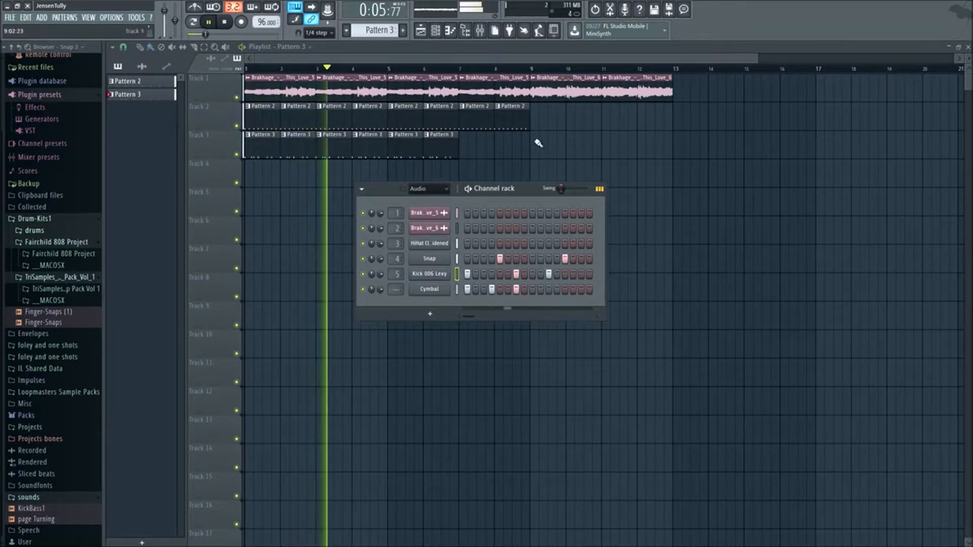
{"action": "key", "text": "F6"}
{"action": "key", "text": "space"}
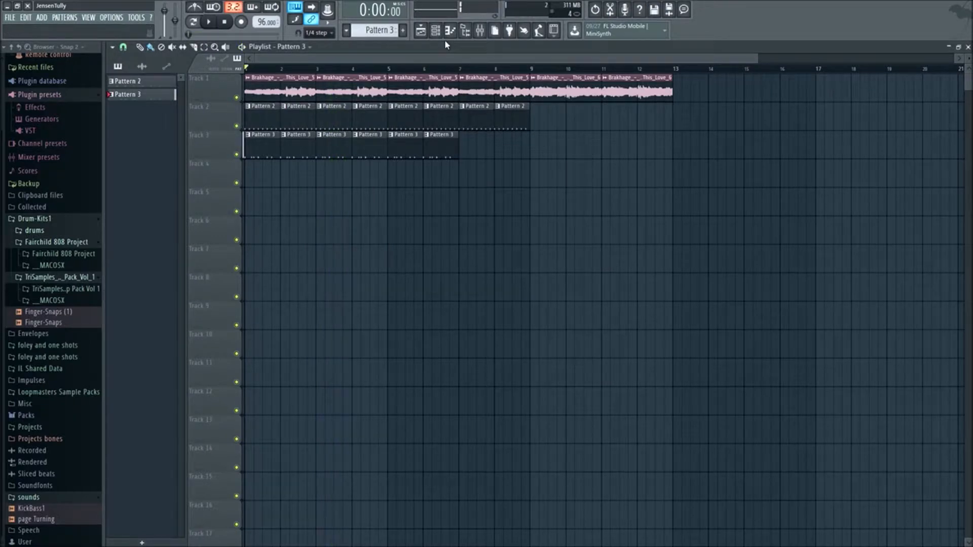
- Show the Channel rack and expand the 808 Bass folder of TriSamples Pack Vol 1 in the Browser, collapsing Fairchild 808 Project
{"action": "scroll", "coordinate": [521, 206], "scroll_direction": "down", "scroll_amount": 2}
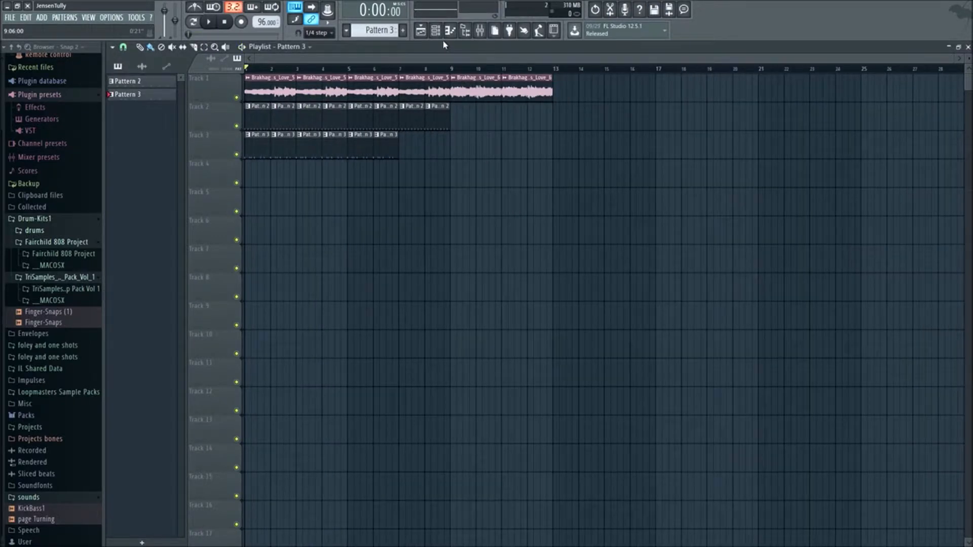
{"action": "left_click", "coordinate": [442, 37]}
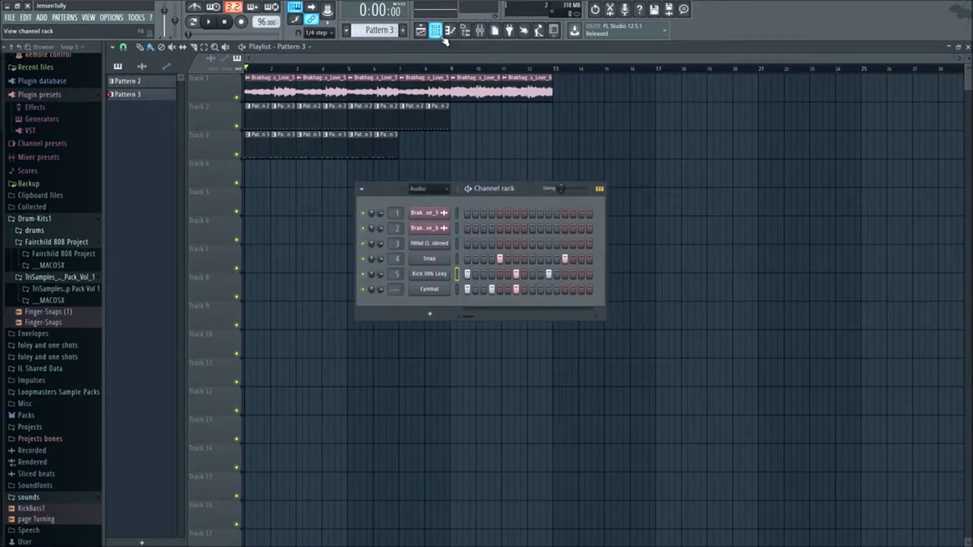
{"action": "left_click", "coordinate": [58, 244]}
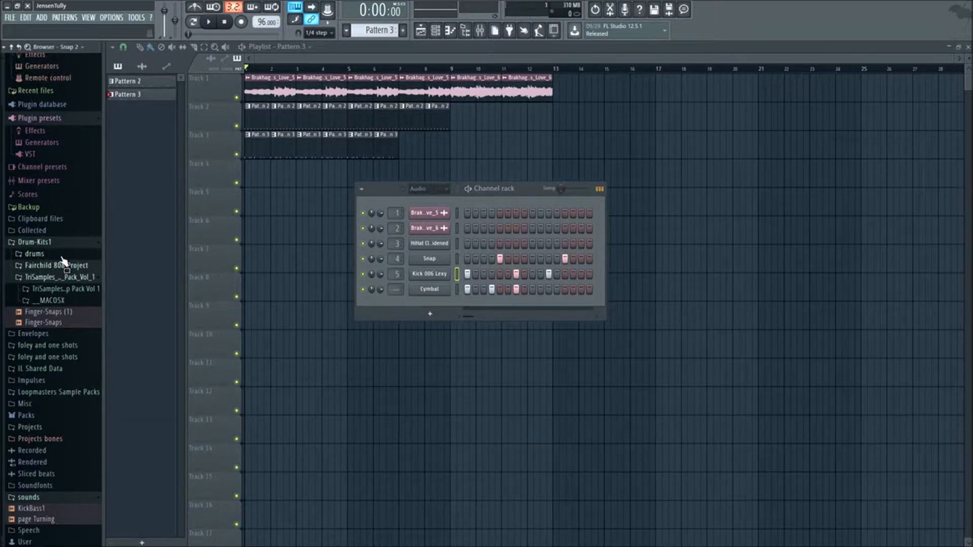
{"action": "left_click", "coordinate": [76, 289]}
{"action": "scroll", "coordinate": [71, 272], "scroll_direction": "down", "scroll_amount": 3}
{"action": "left_click", "coordinate": [66, 238]}
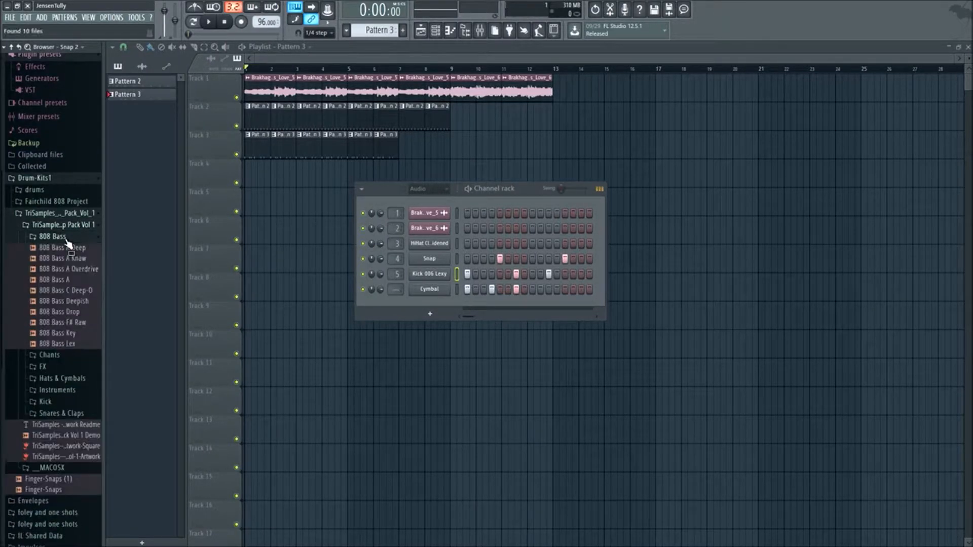
- Audition 808 Bass Deepish and 808 Bass Drop against the song, and open 808 Bass Drop in a new channel
{"action": "left_click", "coordinate": [83, 301]}
{"action": "left_click", "coordinate": [83, 311]}
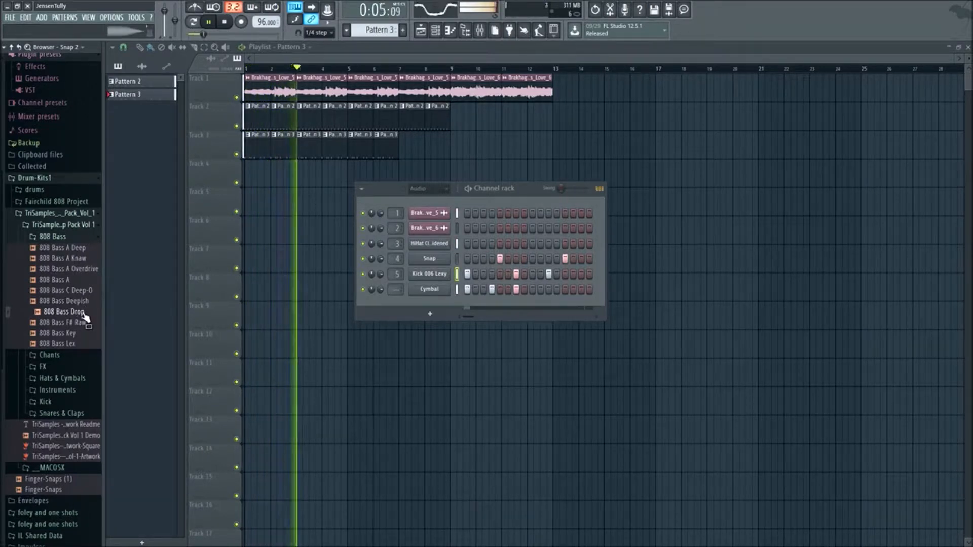
{"action": "key", "text": "space"}
{"action": "right_click", "coordinate": [85, 311]}
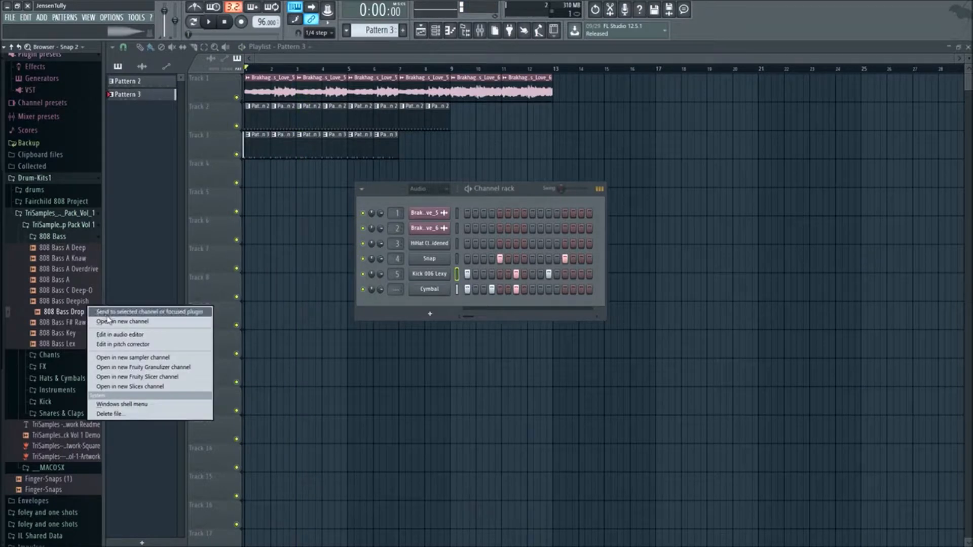
{"action": "left_click", "coordinate": [100, 323]}
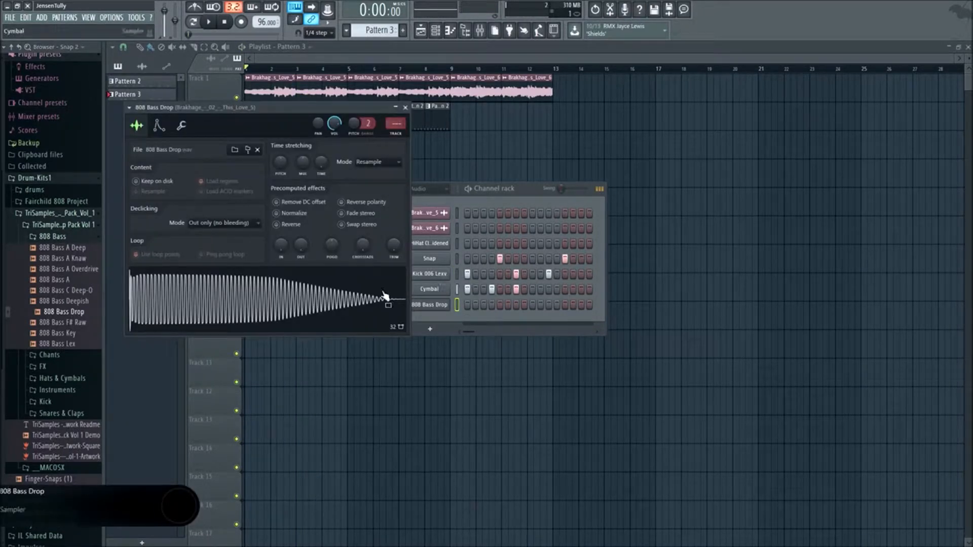
- Open the 808 Bass Drop sample in Edison, detect its pitch regions, and close Edison and the channel settings
{"action": "right_click", "coordinate": [291, 287]}
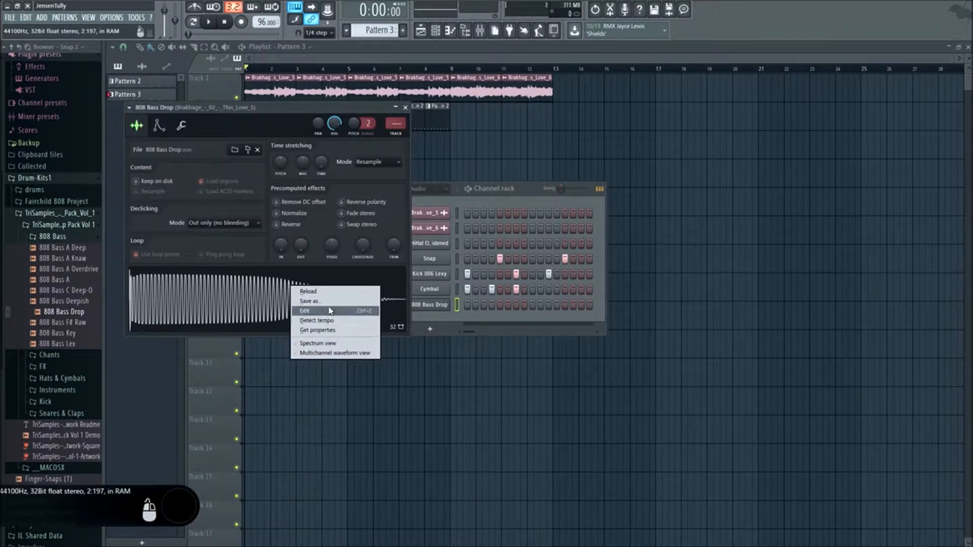
{"action": "left_click", "coordinate": [307, 312]}
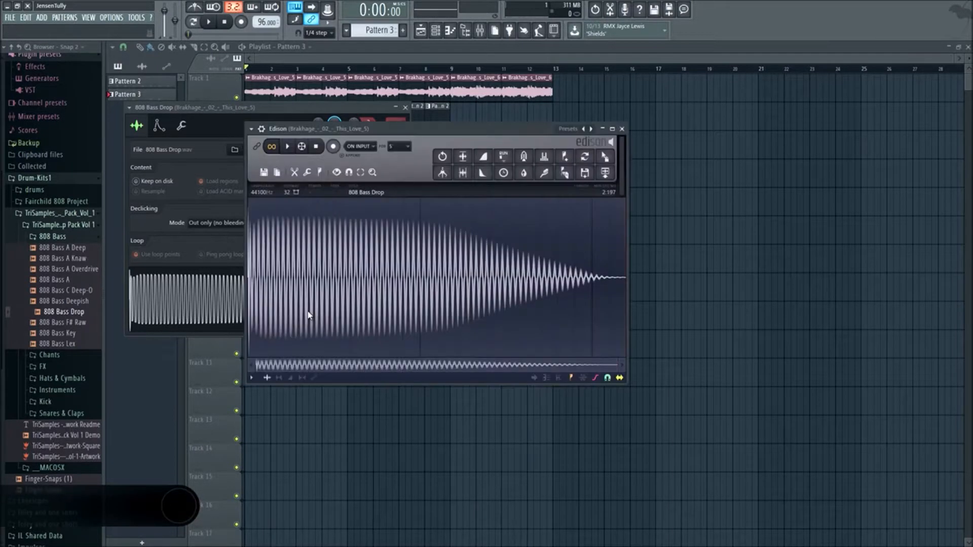
{"action": "left_click", "coordinate": [319, 173]}
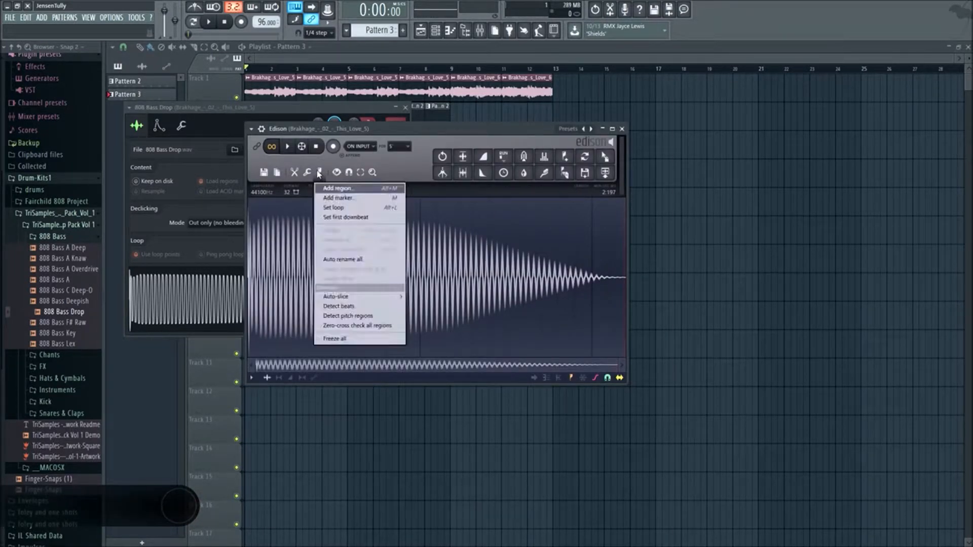
{"action": "left_click", "coordinate": [363, 339]}
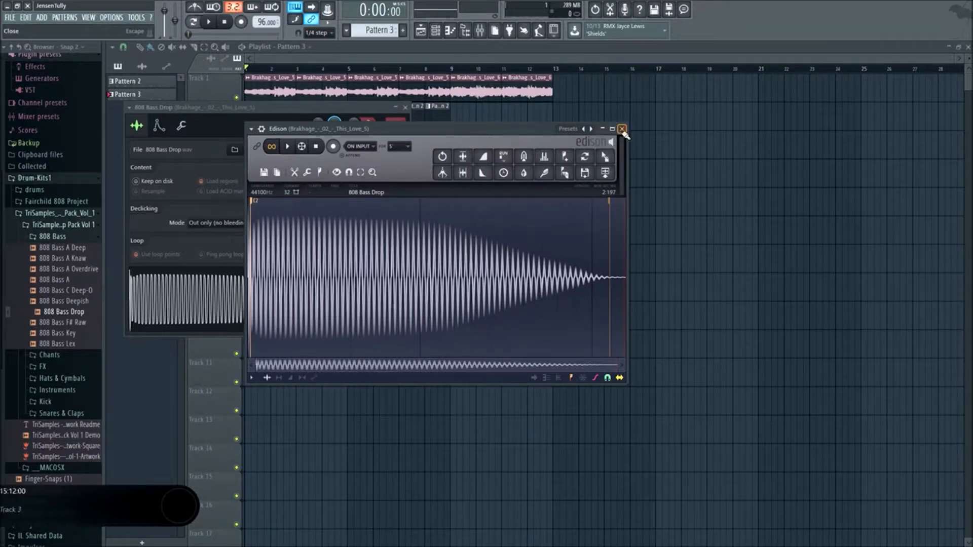
{"action": "left_click", "coordinate": [622, 129]}
{"action": "left_click", "coordinate": [405, 108]}
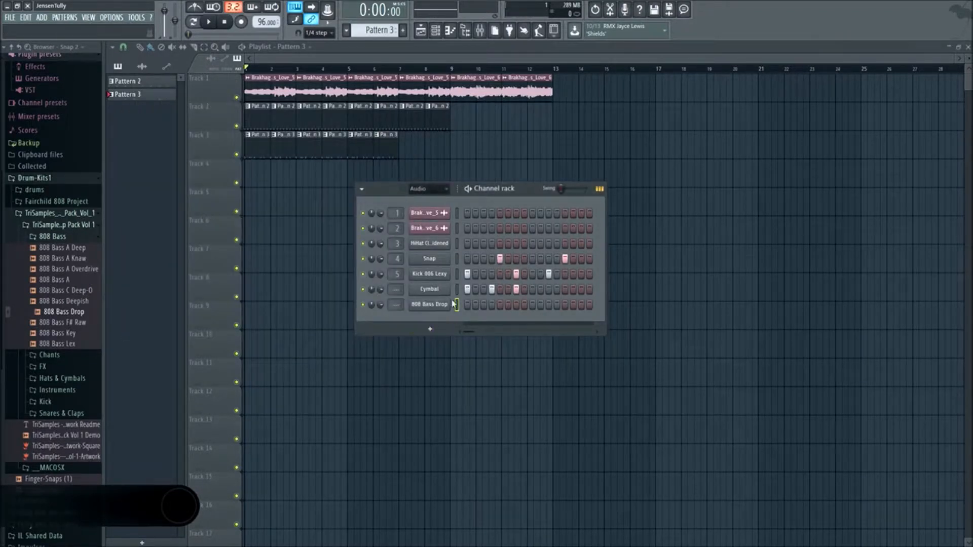
- Check 808 Bass Drop's miscellaneous channel settings and add its hits on steps 1, 4 and 7 of Pattern 3 with the song playing
{"action": "right_click", "coordinate": [441, 305]}
{"action": "left_click", "coordinate": [430, 305]}
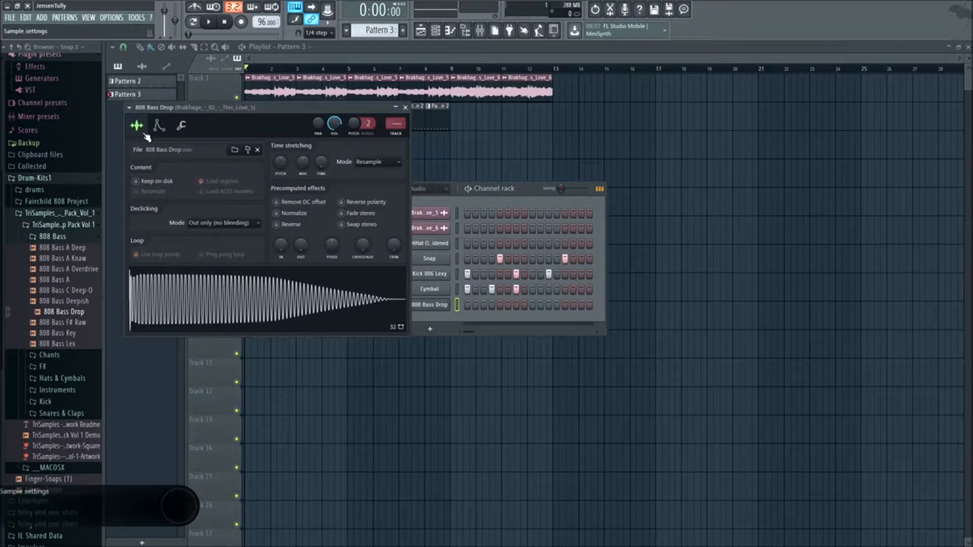
{"action": "left_click", "coordinate": [181, 127]}
{"action": "left_click", "coordinate": [405, 108]}
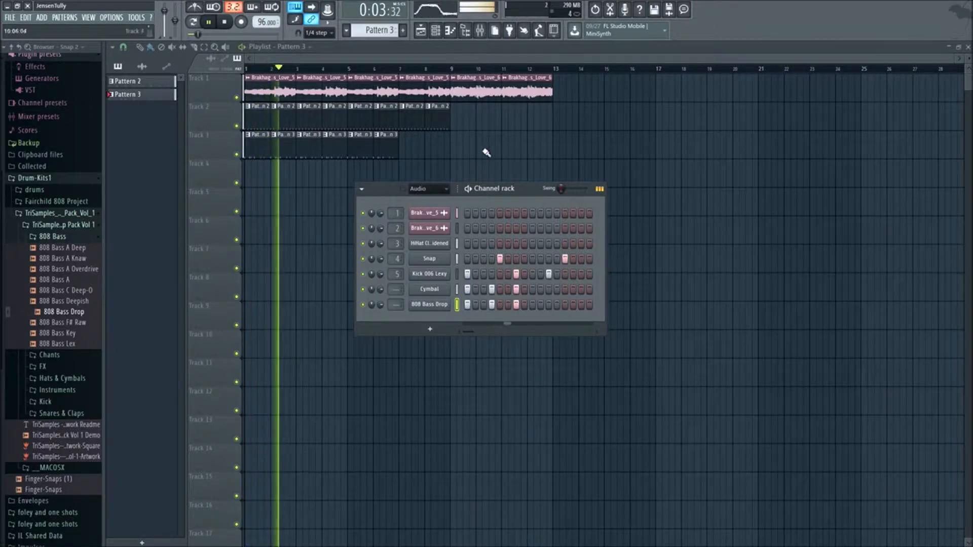
{"action": "key", "text": "space"}
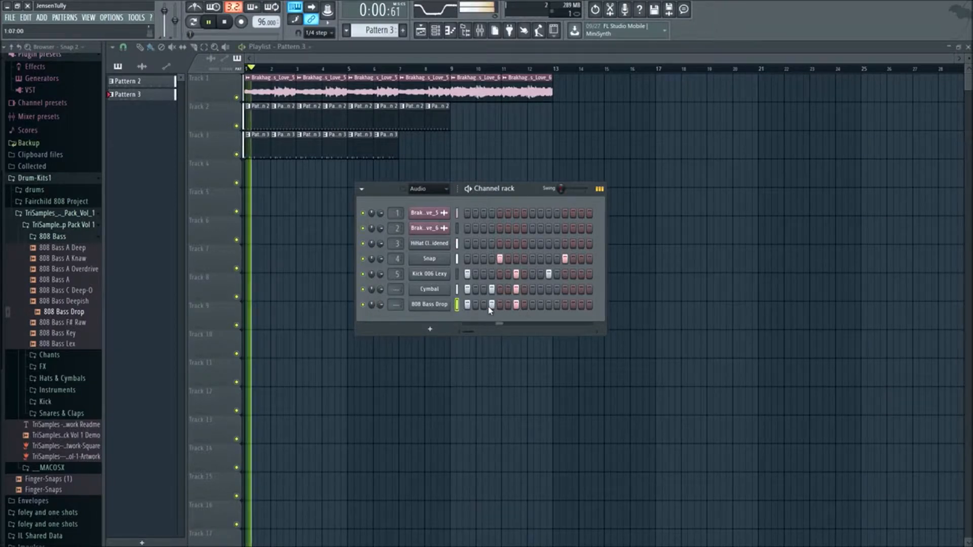
{"action": "key", "text": "space"}
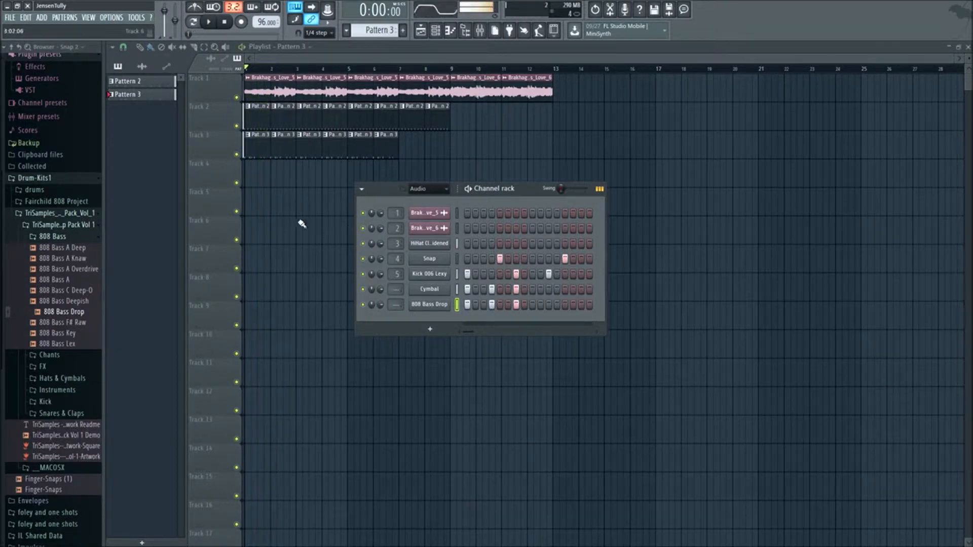
- Hide the Channel rack and extend the Pattern 2 and Pattern 3 clips in the playlist up to bar 17
{"action": "key", "text": "F6"}
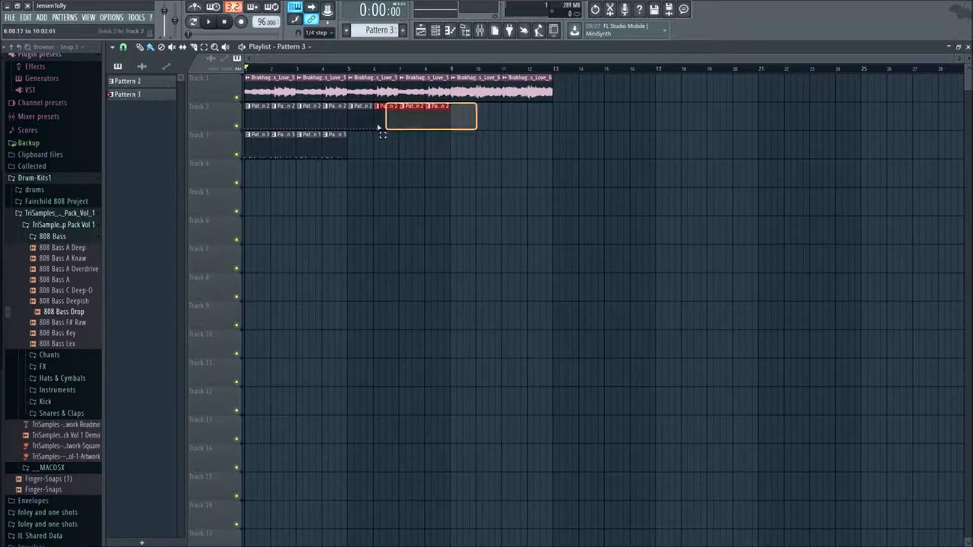
{"action": "key", "text": "ctrl+b"}
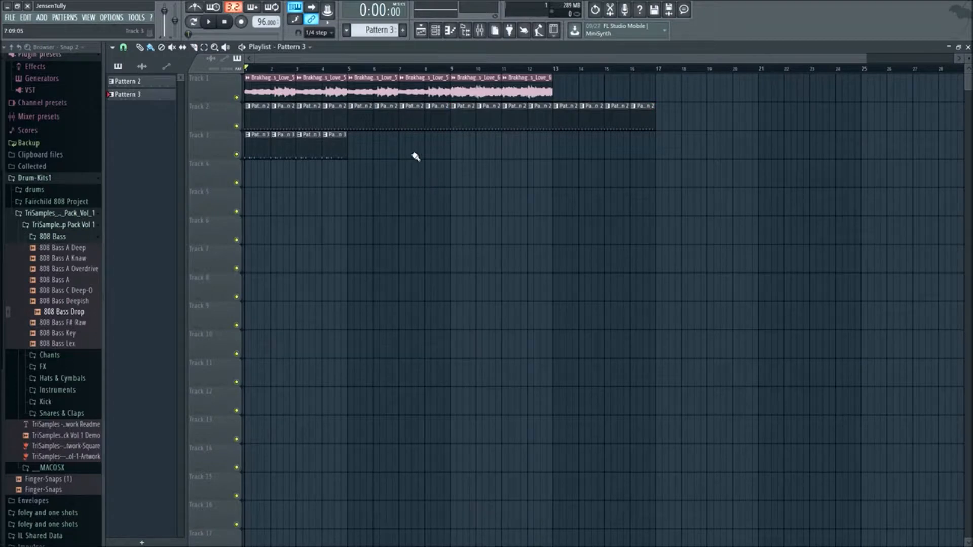
{"action": "left_click_drag", "start_coordinate": [270, 160], "coordinate": [269, 158]}
{"action": "left_click_drag", "start_coordinate": [513, 149], "coordinate": [365, 159]}
{"action": "mouse_move", "coordinate": [484, 154]}
{"action": "left_mouse_down"}
{"action": "mouse_move", "coordinate": [261, 149]}
{"action": "mouse_move", "coordinate": [465, 154]}
{"action": "left_mouse_up"}
{"action": "left_click", "coordinate": [641, 215], "text": "ctrl"}
- Clear the 808 Bass Drop hits from Pattern 3 and enter them on steps 1, 4 and 7 of Pattern 4
{"action": "left_click", "coordinate": [434, 30]}
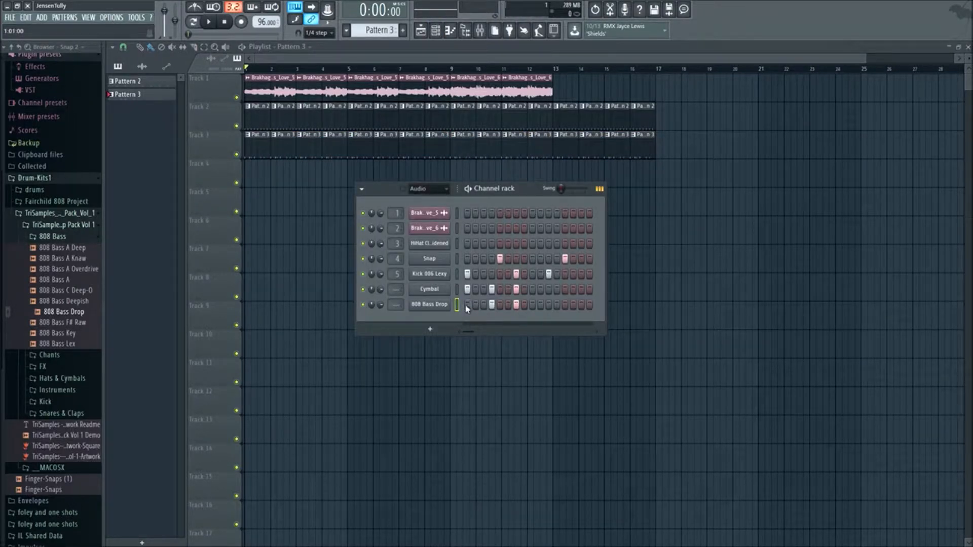
{"action": "scroll", "coordinate": [369, 32], "scroll_direction": "up", "scroll_amount": 1}
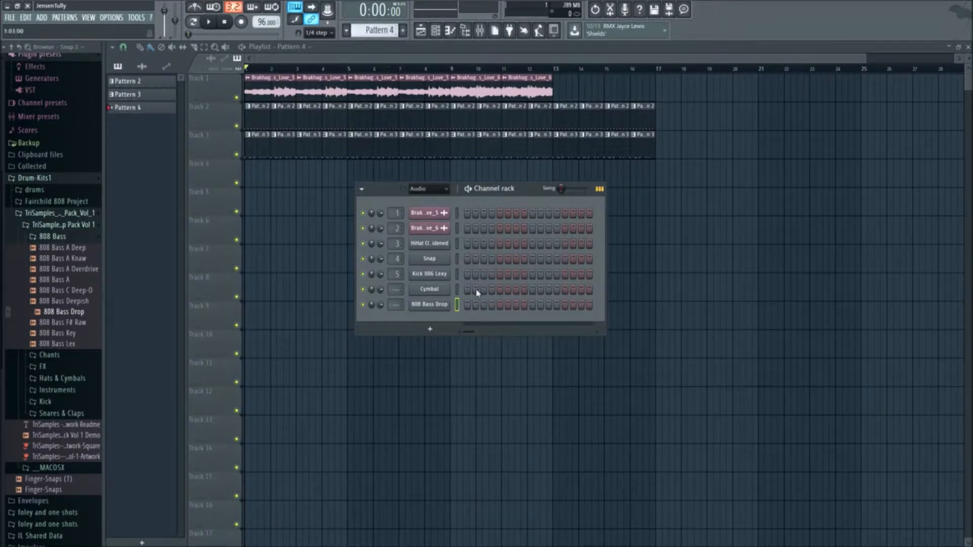
{"action": "key", "text": "space"}
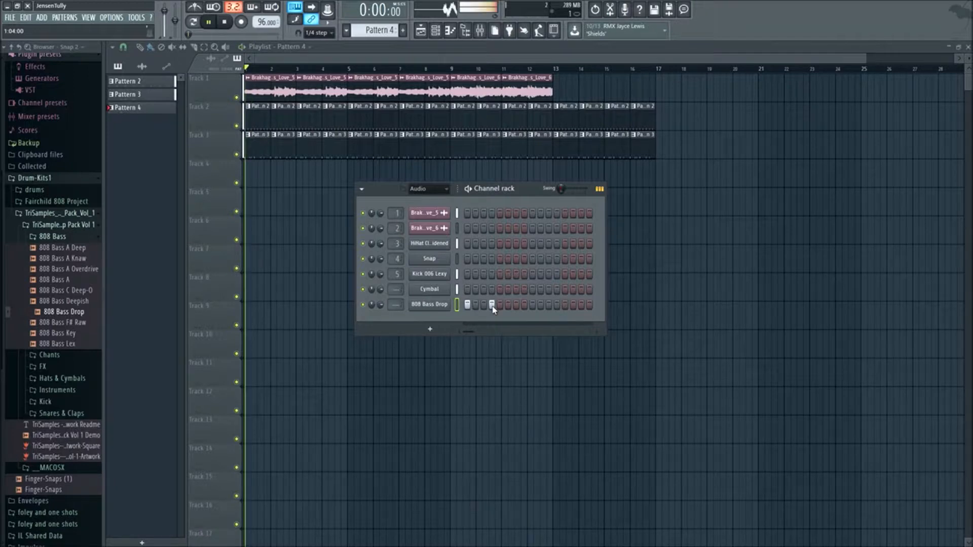
{"action": "left_click", "coordinate": [516, 304]}
{"action": "key", "text": "space"}
- Clear the Cymbal hits from Pattern 3 and enter them on steps 1, 4 and 7 of Pattern 5
{"action": "scroll", "coordinate": [368, 31], "scroll_direction": "down", "scroll_amount": 1}
{"action": "scroll", "coordinate": [369, 30], "scroll_direction": "up", "scroll_amount": 1}
{"action": "scroll", "coordinate": [369, 30], "scroll_direction": "down", "scroll_amount": 1}
{"action": "left_click", "coordinate": [467, 290]}
{"action": "scroll", "coordinate": [377, 30], "scroll_direction": "down", "scroll_amount": 2}
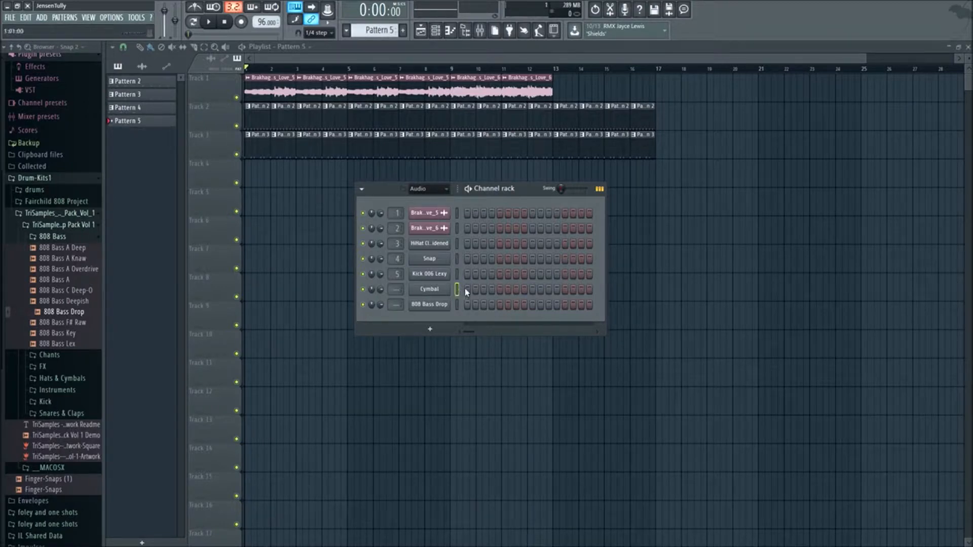
{"action": "left_click", "coordinate": [516, 290]}
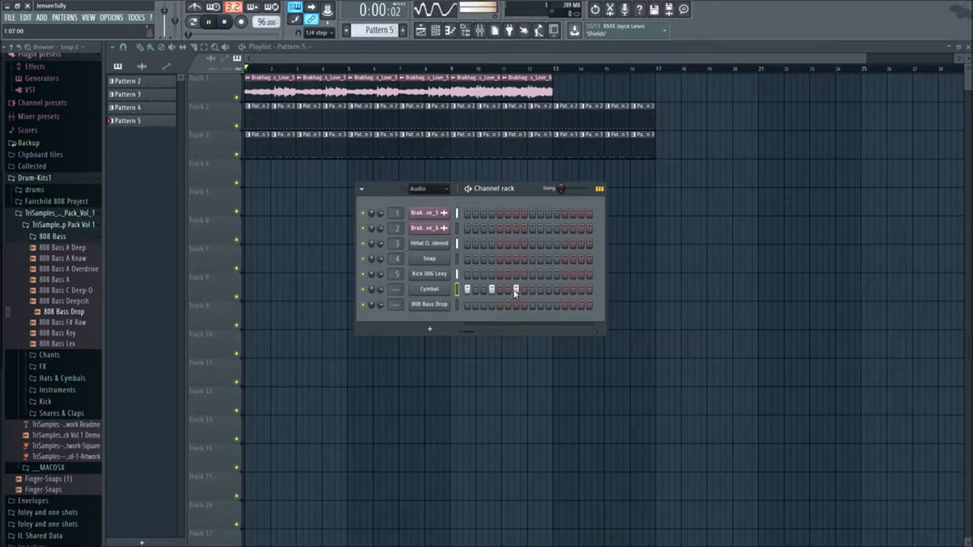
{"action": "scroll", "coordinate": [366, 29], "scroll_direction": "down", "scroll_amount": 1}
- Move the Snap hits on steps 5 and 13 out of Pattern 3 into the new Pattern 6
{"action": "scroll", "coordinate": [367, 30], "scroll_direction": "up", "scroll_amount": 3}
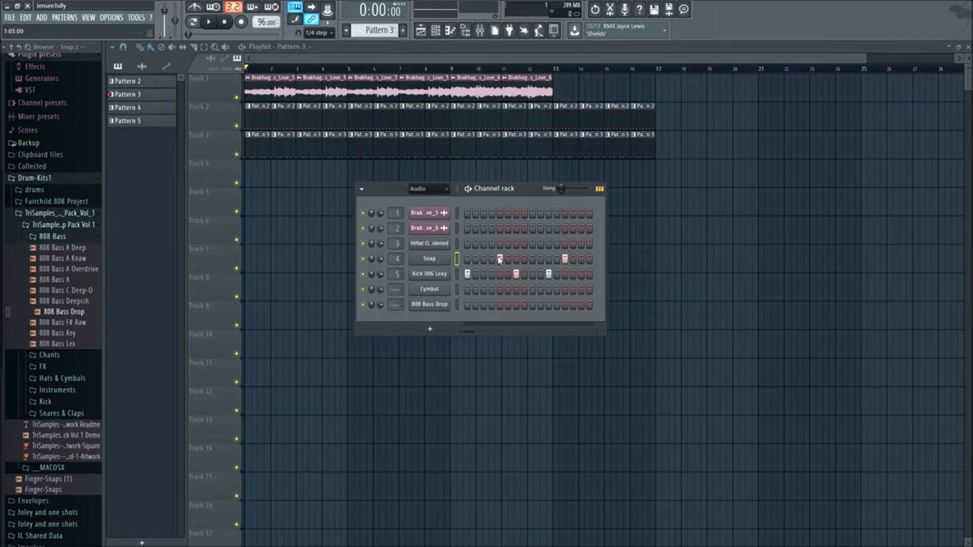
{"action": "scroll", "coordinate": [377, 31], "scroll_direction": "down", "scroll_amount": 3}
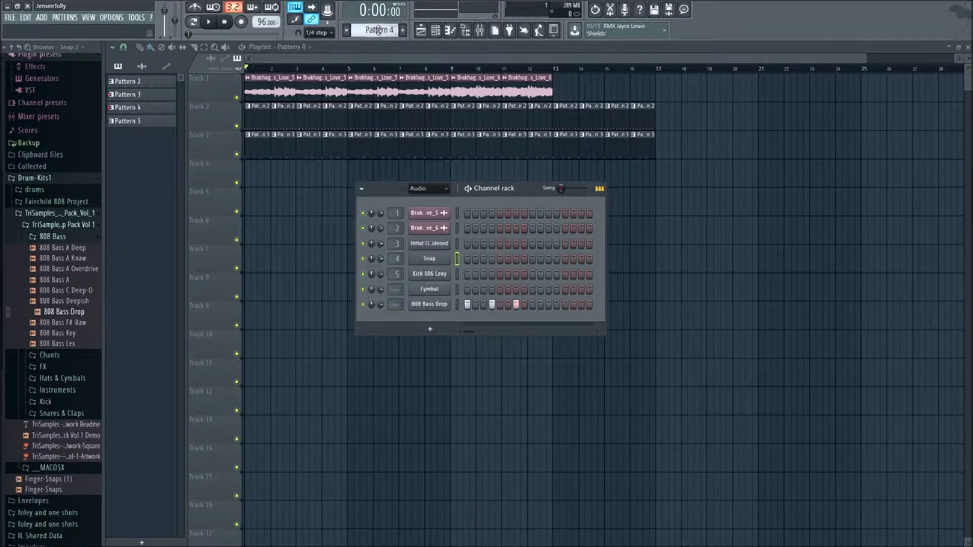
{"action": "key", "text": "space"}
{"action": "left_click", "coordinate": [500, 259]}
{"action": "key", "text": "space"}
{"action": "scroll", "coordinate": [378, 30], "scroll_direction": "up", "scroll_amount": 2}
{"action": "scroll", "coordinate": [377, 30], "scroll_direction": "up", "scroll_amount": 3}
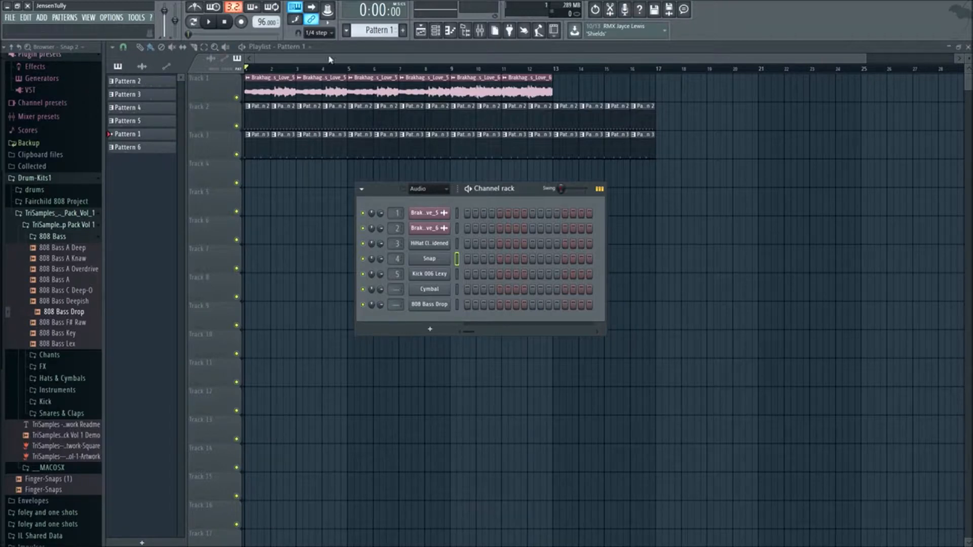
- Select Pattern 2 and check which channel it uses in the Channel rack
{"action": "key", "text": "F6"}
{"action": "right_click", "coordinate": [135, 82]}
{"action": "left_click", "coordinate": [377, 42]}
{"action": "left_click", "coordinate": [441, 31]}
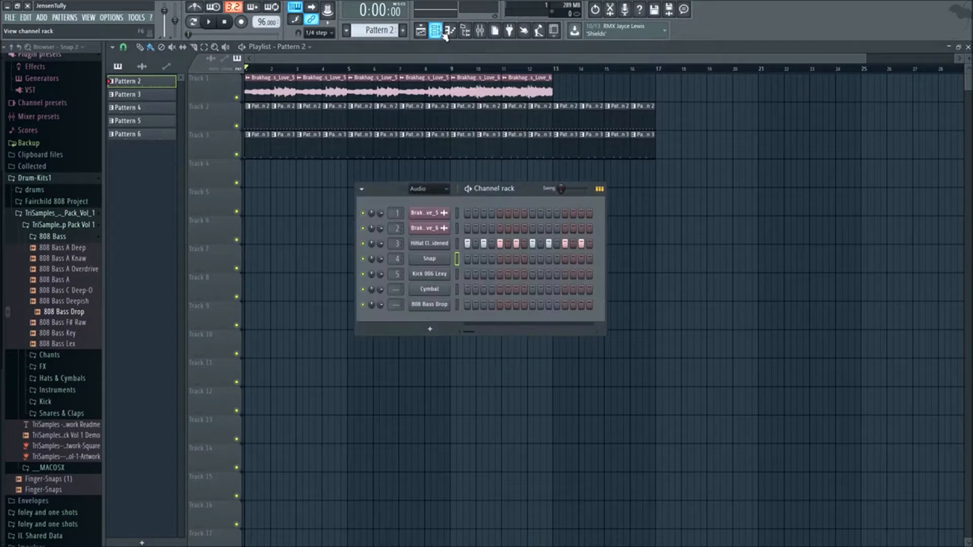
- Give Pattern 2 a random color and rename it highhat
{"action": "right_click", "coordinate": [152, 87]}
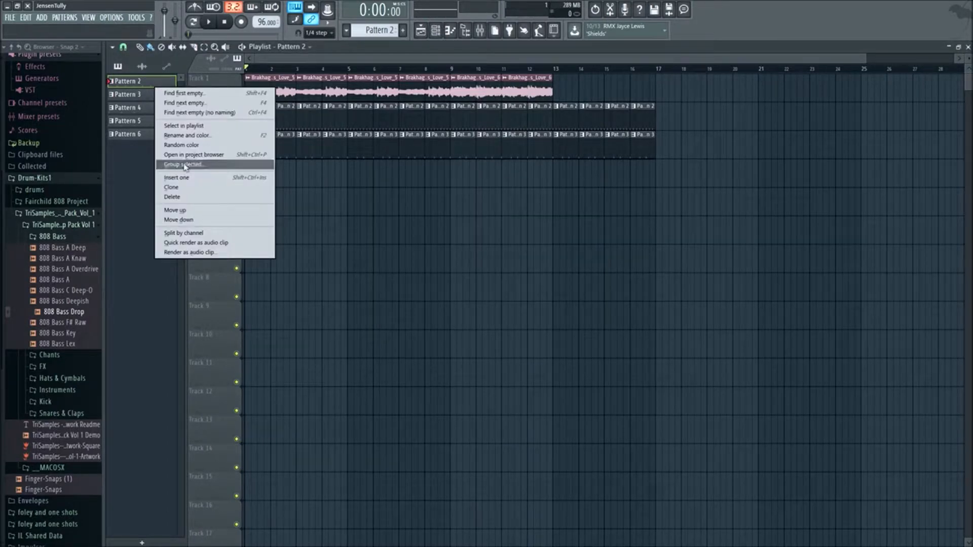
{"action": "left_click", "coordinate": [223, 126]}
{"action": "right_click", "coordinate": [146, 84]}
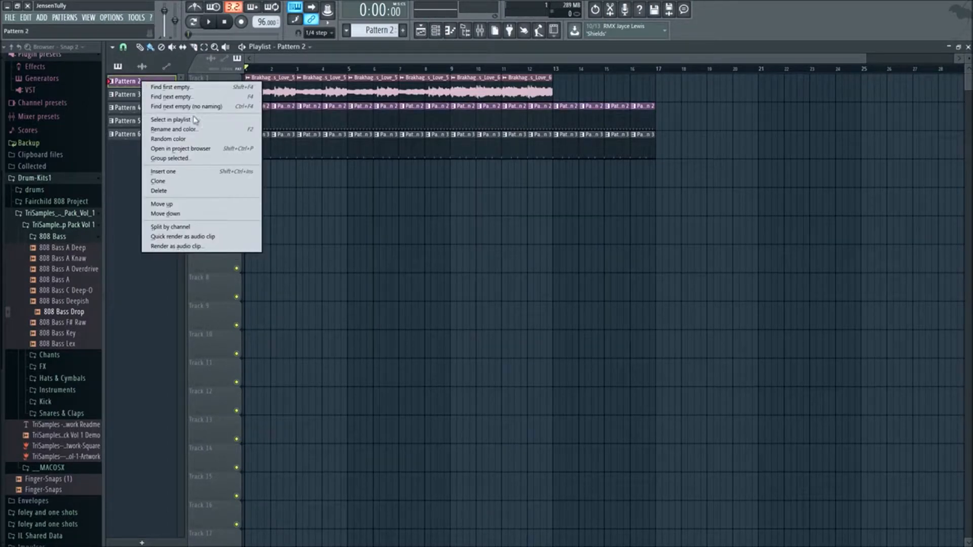
{"action": "left_click", "coordinate": [197, 127]}
{"action": "type", "text": "hight"}
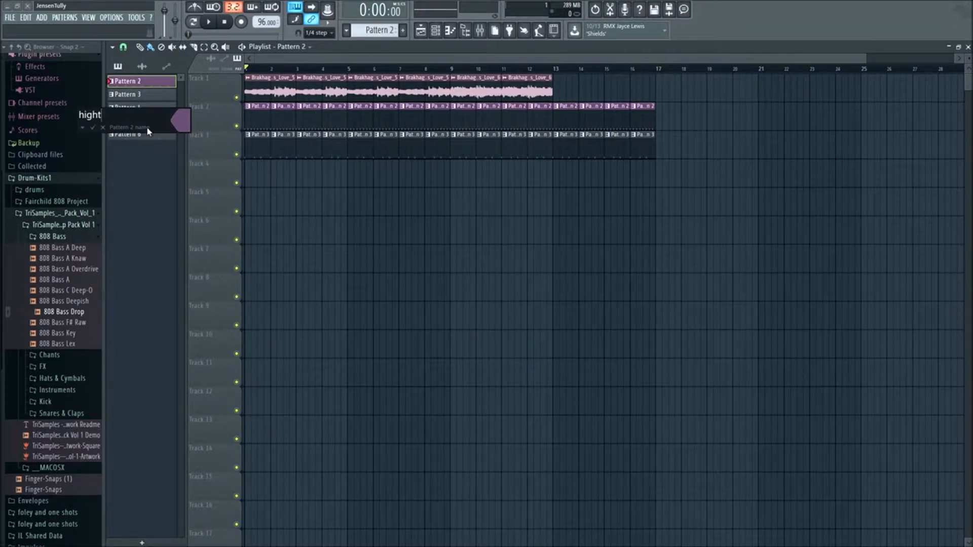
{"action": "key", "text": "BackSpace"}
{"action": "type", "text": "hat"}
{"action": "key", "text": "Return"}
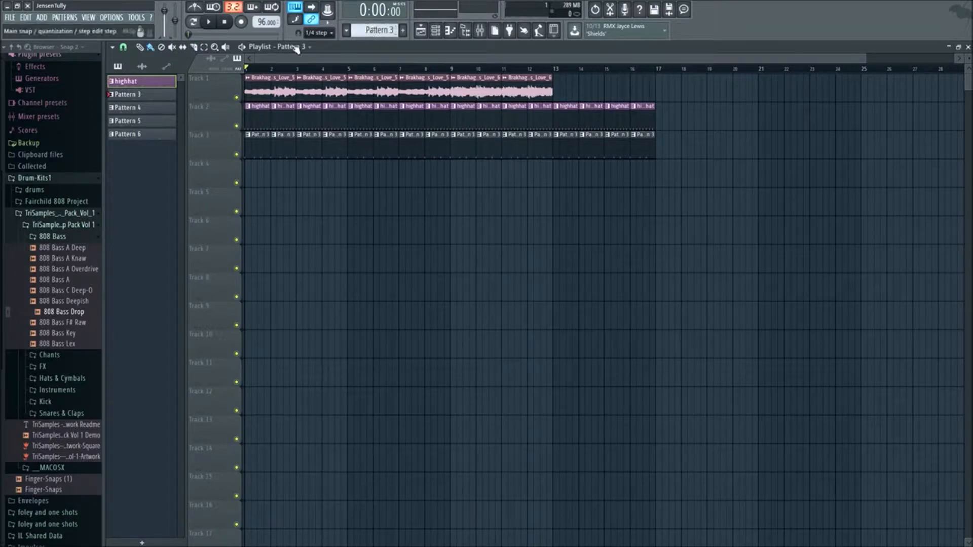
- Rename Pattern 3 as kick and show its steps in the Channel rack
{"action": "right_click", "coordinate": [168, 95]}
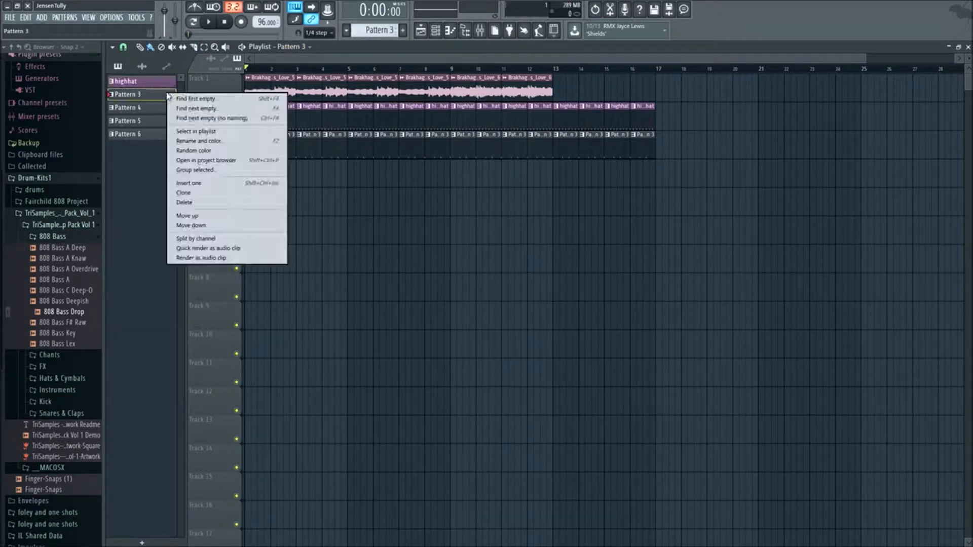
{"action": "left_click", "coordinate": [209, 142]}
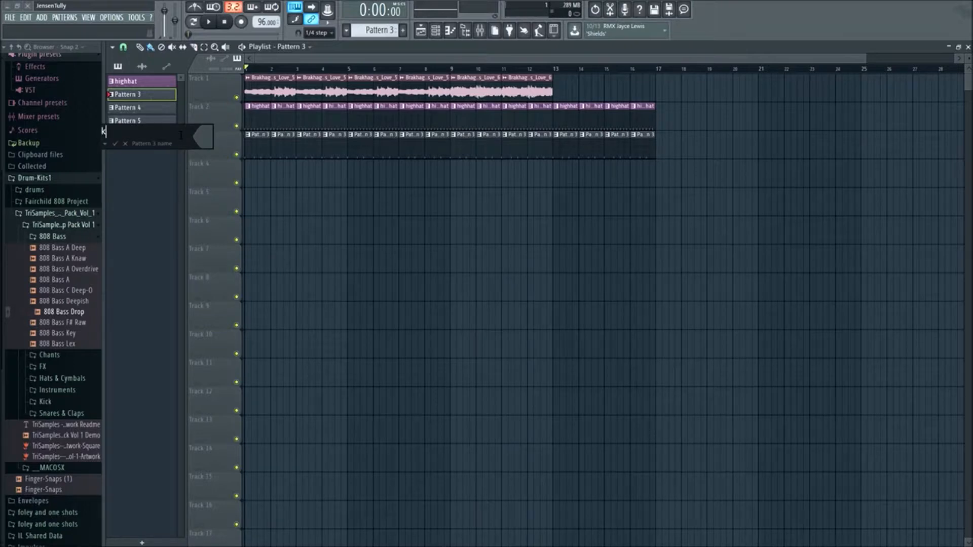
{"action": "key", "text": "Return"}
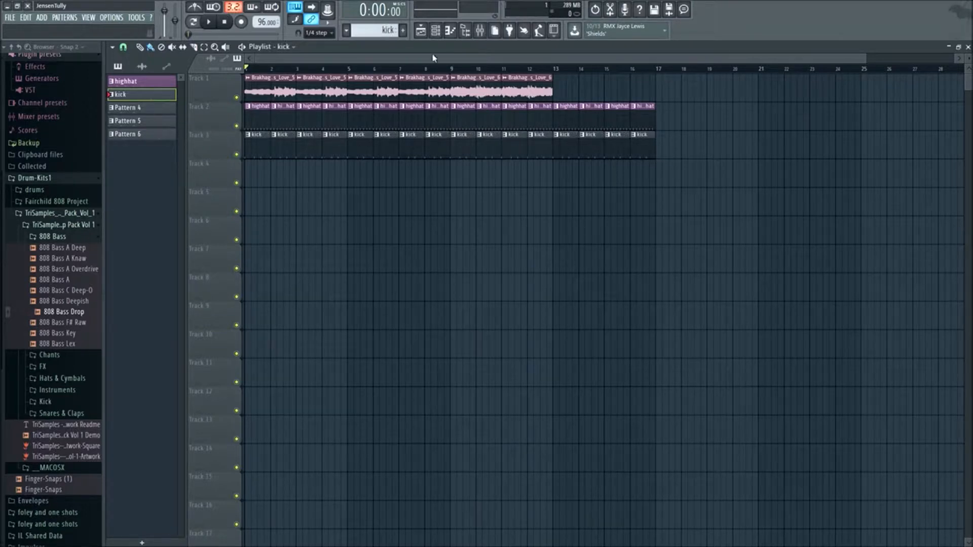
{"action": "left_click", "coordinate": [435, 31]}
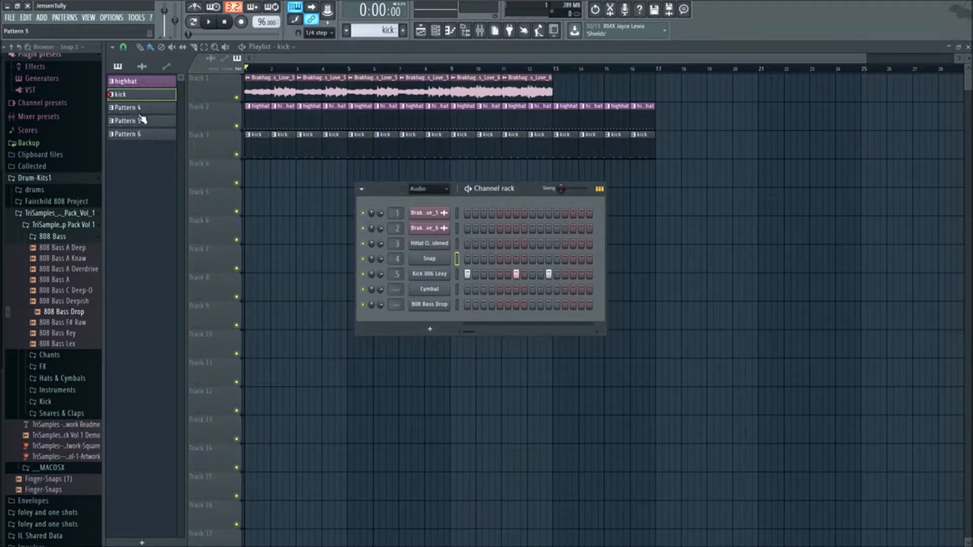
- Give the kick pattern a random color, and show Pattern 4's steps in the Channel rack
{"action": "right_click", "coordinate": [145, 98]}
{"action": "left_click", "coordinate": [182, 154]}
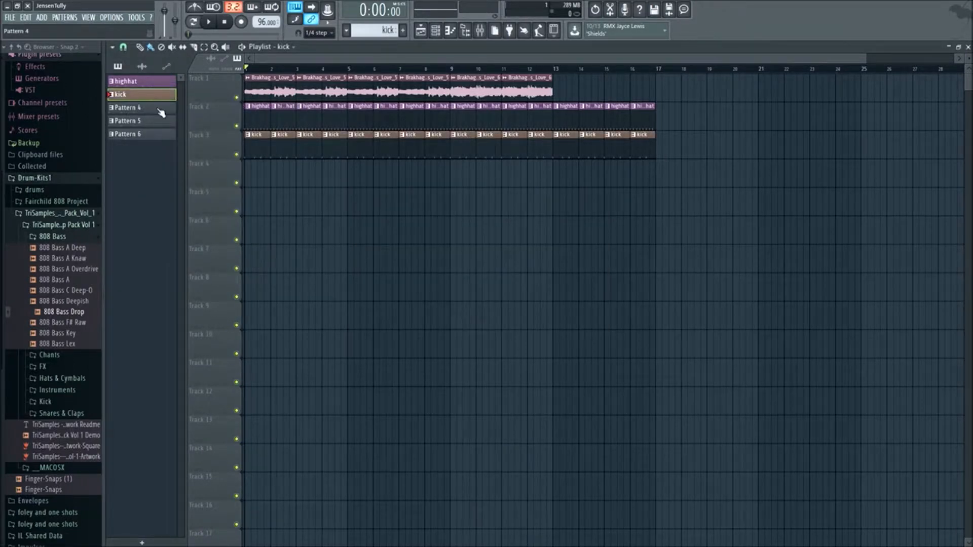
{"action": "right_click", "coordinate": [159, 110]}
{"action": "left_click", "coordinate": [431, 31]}
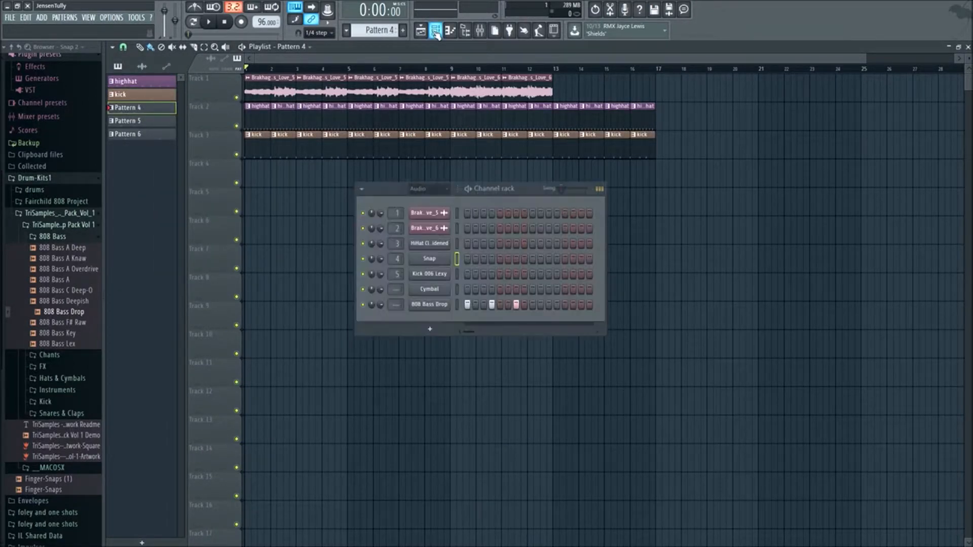
- Rename Pattern 4 as 808 and color it purple
{"action": "right_click", "coordinate": [151, 113]}
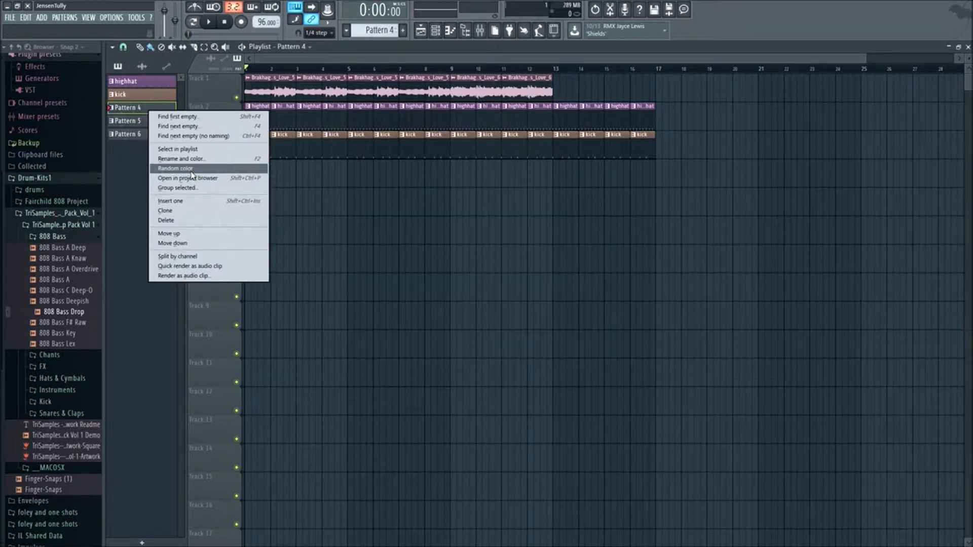
{"action": "left_click", "coordinate": [191, 159]}
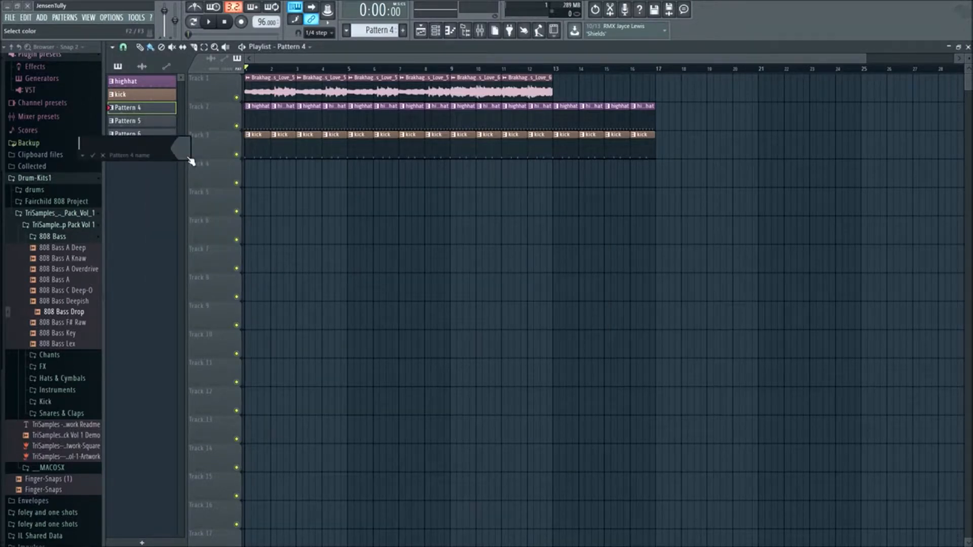
{"action": "left_click", "coordinate": [190, 159]}
{"action": "left_click", "coordinate": [272, 154]}
{"action": "key", "text": "Return"}
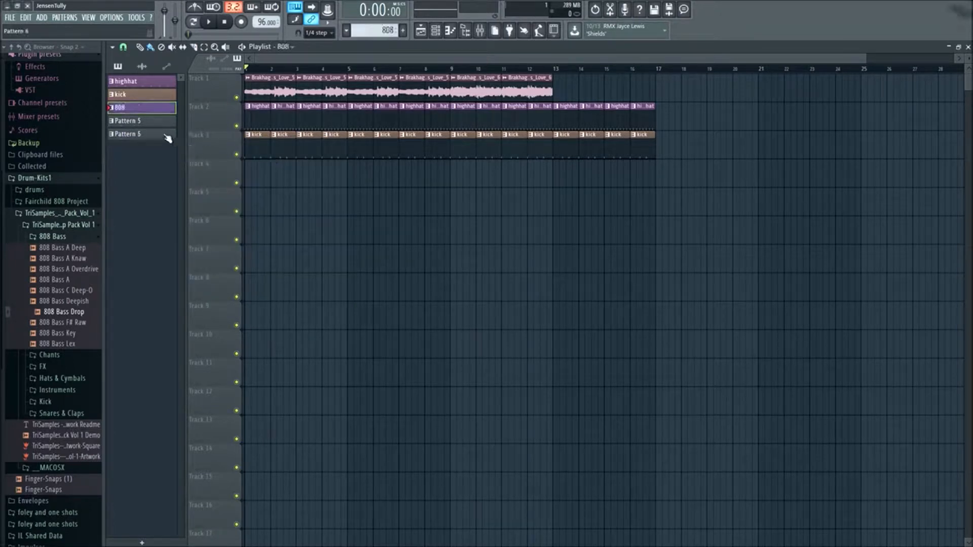
- Check Pattern 5's steps in the Channel rack, then rename it Cymbal and color it purple
{"action": "left_click", "coordinate": [436, 32]}
{"action": "scroll", "coordinate": [383, 28], "scroll_direction": "down", "scroll_amount": 1}
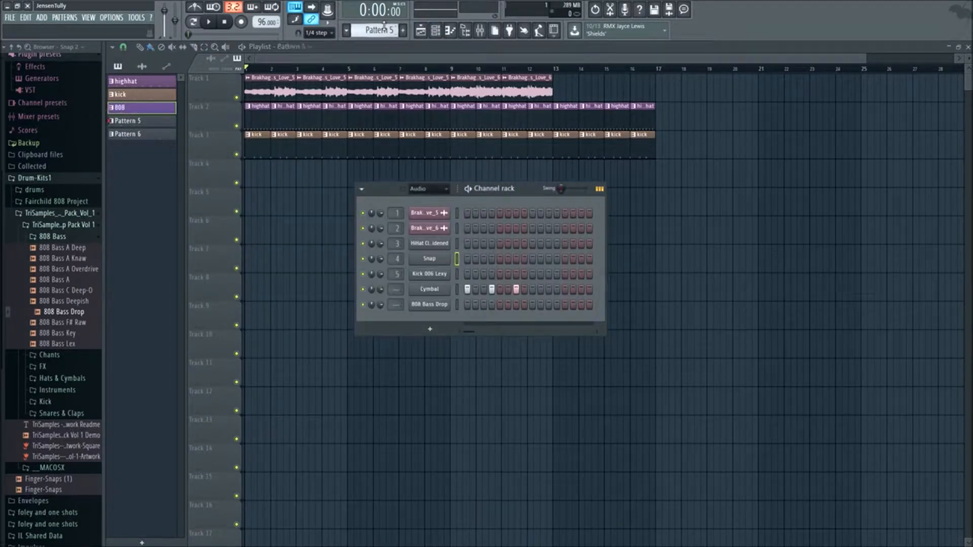
{"action": "right_click", "coordinate": [179, 121]}
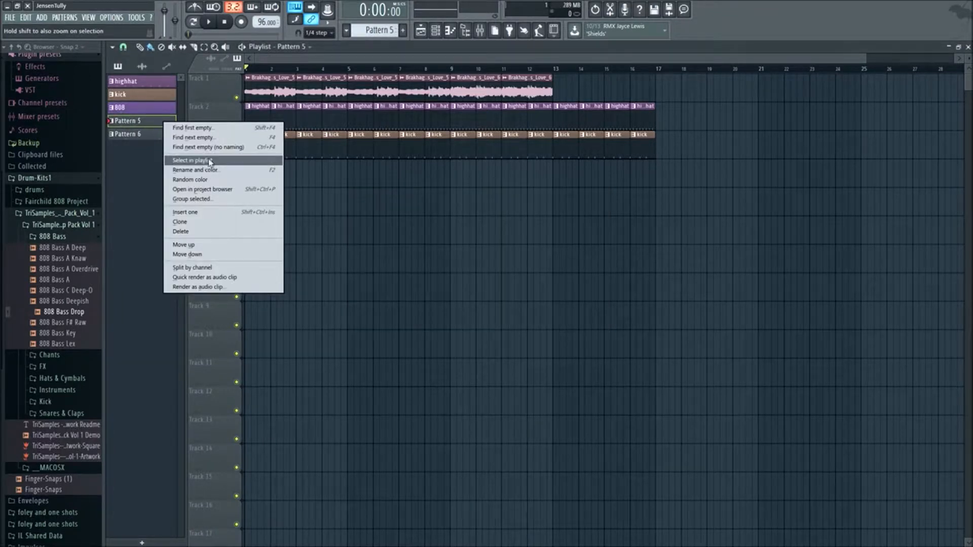
{"action": "left_click", "coordinate": [212, 176]}
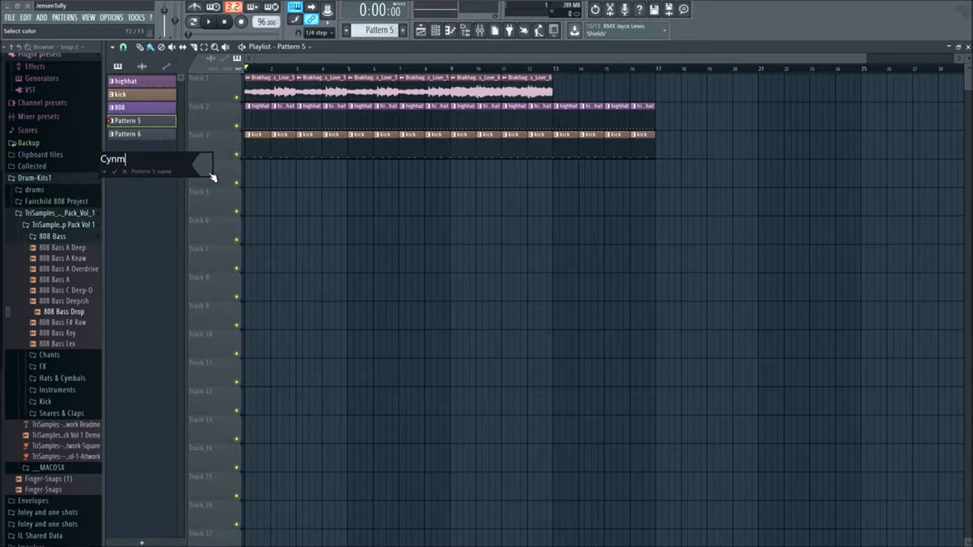
{"action": "type", "text": "Cymbal"}
{"action": "left_click", "coordinate": [211, 175]}
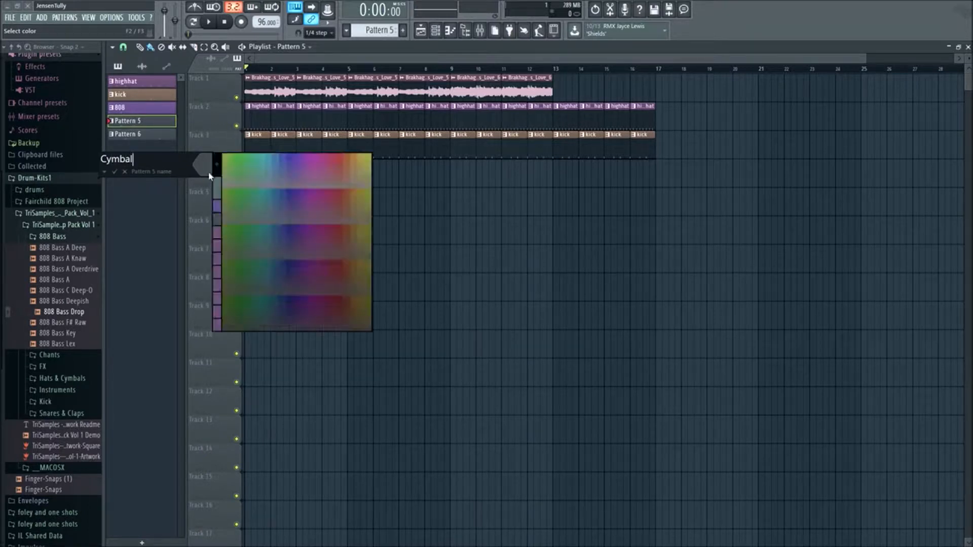
{"action": "left_click", "coordinate": [324, 174]}
{"action": "key", "text": "Return"}
- Rename Pattern 6 as Snap and color it green
{"action": "right_click", "coordinate": [139, 137]}
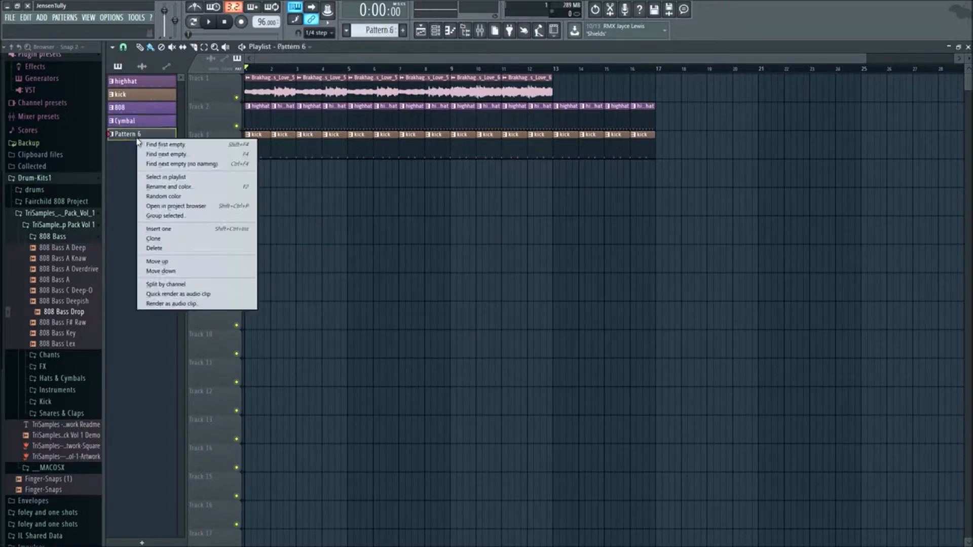
{"action": "left_click", "coordinate": [434, 32]}
{"action": "scroll", "coordinate": [379, 31], "scroll_direction": "up", "scroll_amount": 1}
{"action": "scroll", "coordinate": [377, 32], "scroll_direction": "down", "scroll_amount": 1}
{"action": "right_click", "coordinate": [153, 141]}
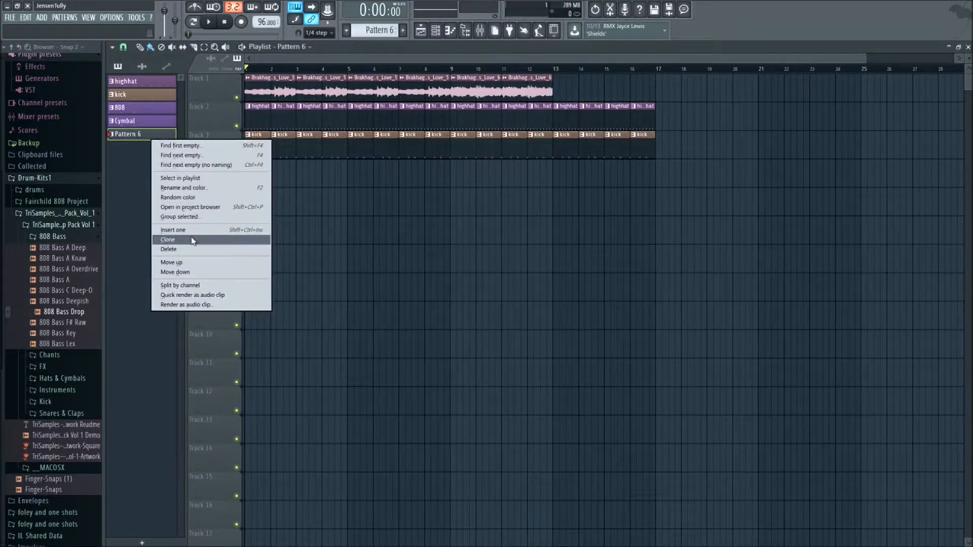
{"action": "left_click", "coordinate": [182, 188]}
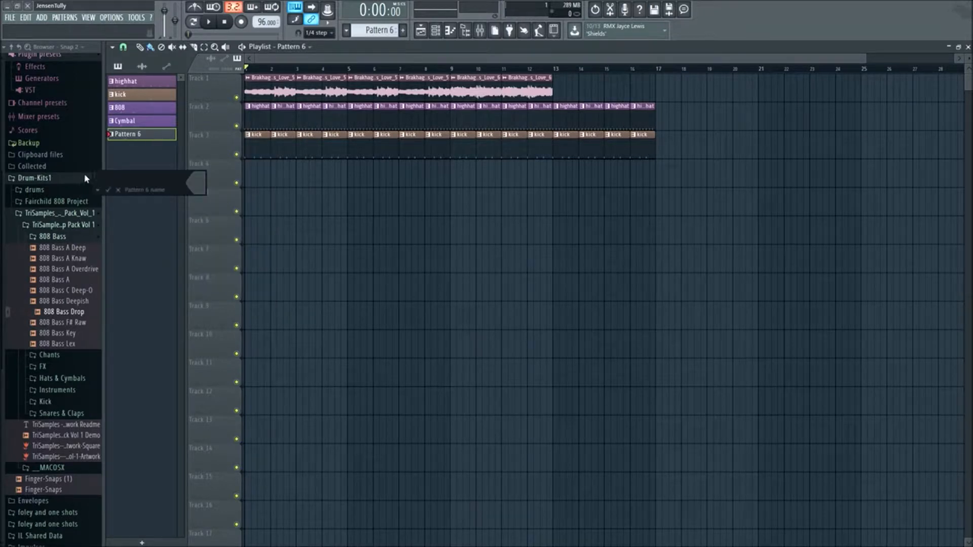
{"action": "type", "text": "Snap"}
{"action": "left_click", "coordinate": [196, 183]}
{"action": "left_click", "coordinate": [233, 184]}
{"action": "key", "text": "Return"}
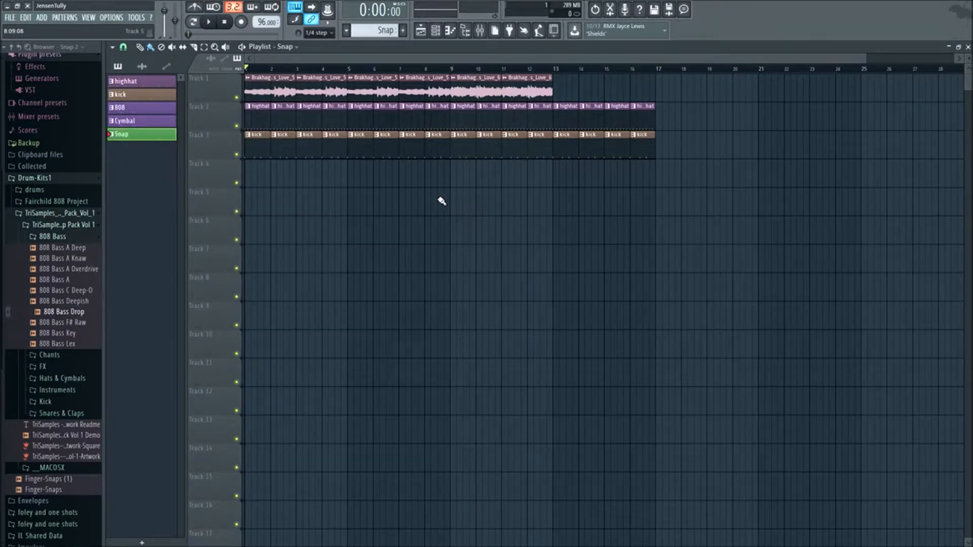
- Play the arrangement briefly and check the Snap pattern's steps in the Channel rack
{"action": "key", "text": "space"}
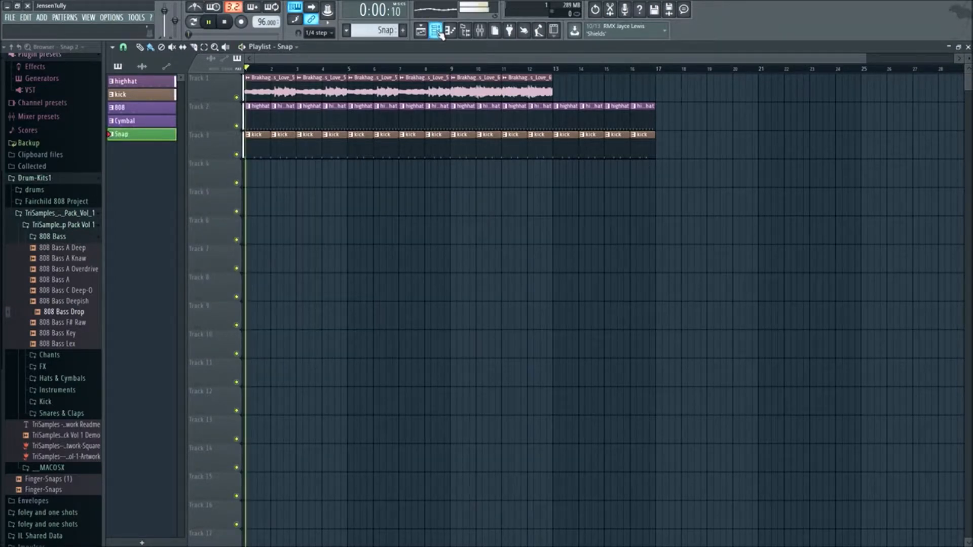
{"action": "left_click", "coordinate": [436, 31]}
{"action": "key", "text": "space"}
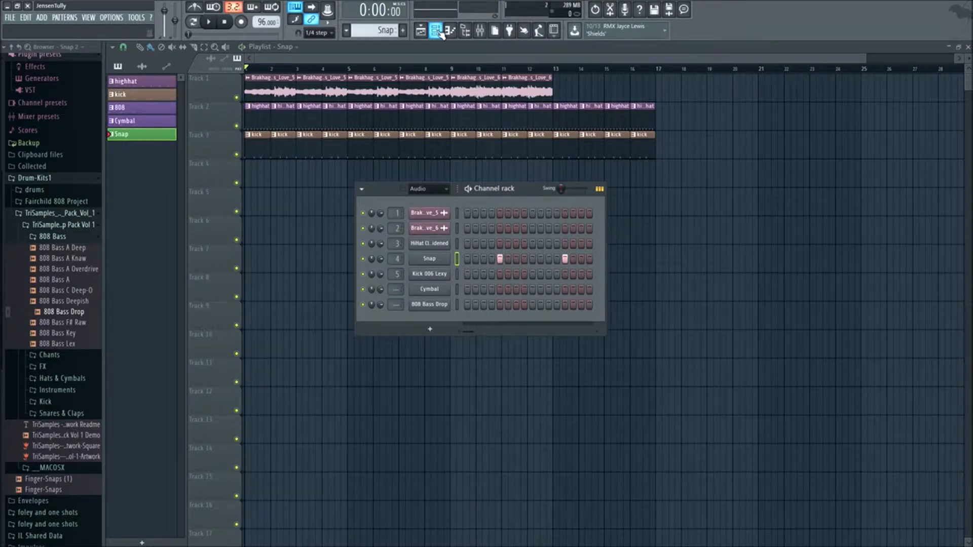
{"action": "mouse_move", "coordinate": [521, 197]}
{"action": "left_mouse_down"}
{"action": "mouse_move", "coordinate": [538, 179]}
{"action": "mouse_move", "coordinate": [525, 185]}
{"action": "mouse_move", "coordinate": [518, 212]}
{"action": "left_mouse_up"}
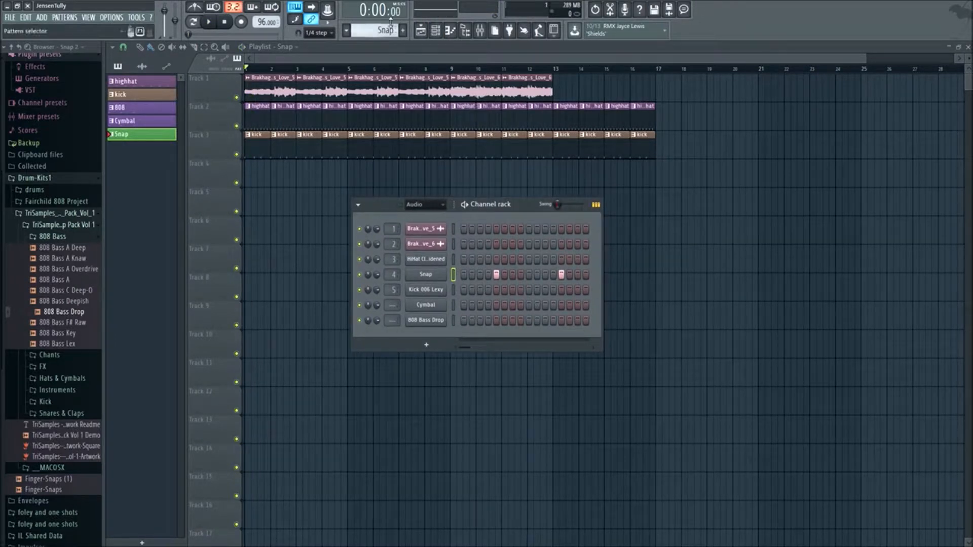
- Select the 808 pattern and paint its clips across Track 4 of the Playlist from bar 1 through bar 16
{"action": "scroll", "coordinate": [374, 31], "scroll_direction": "up", "scroll_amount": 1}
{"action": "scroll", "coordinate": [374, 30], "scroll_direction": "up", "scroll_amount": 2}
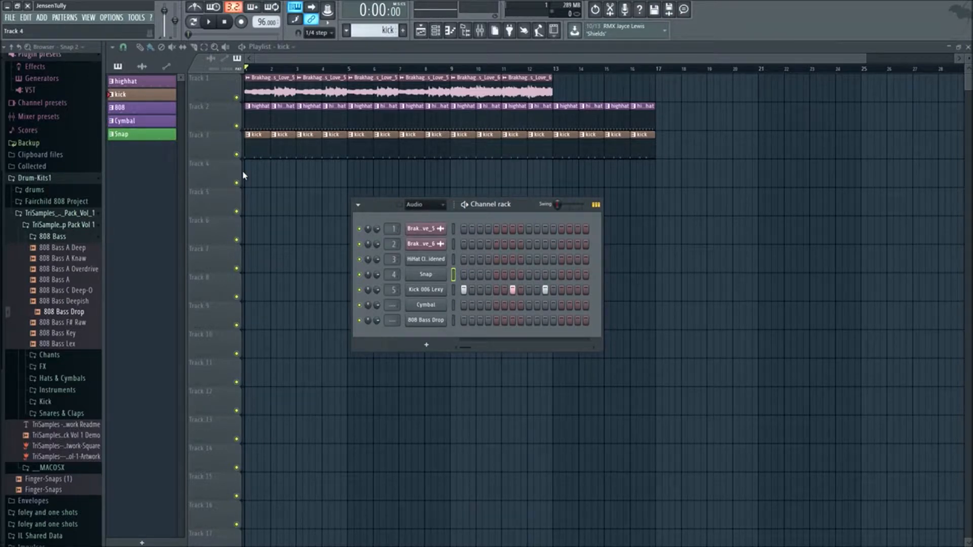
{"action": "scroll", "coordinate": [368, 29], "scroll_direction": "down", "scroll_amount": 1}
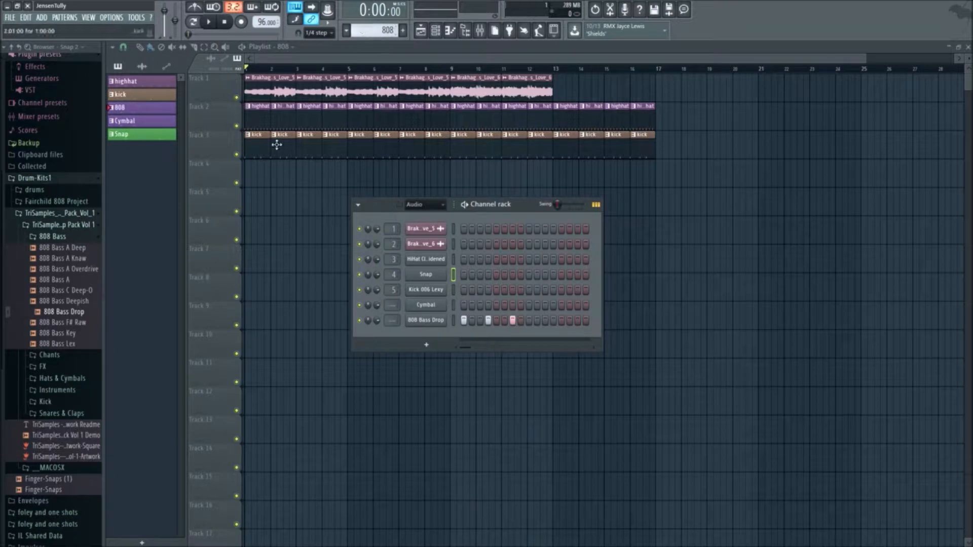
{"action": "left_click_drag", "start_coordinate": [251, 173], "coordinate": [637, 174]}
- Start playback and paint Cymbal pattern clips across Track 5 from bar 1 through bar 16
{"action": "key", "text": "space"}
{"action": "scroll", "coordinate": [382, 30], "scroll_direction": "down", "scroll_amount": 1}
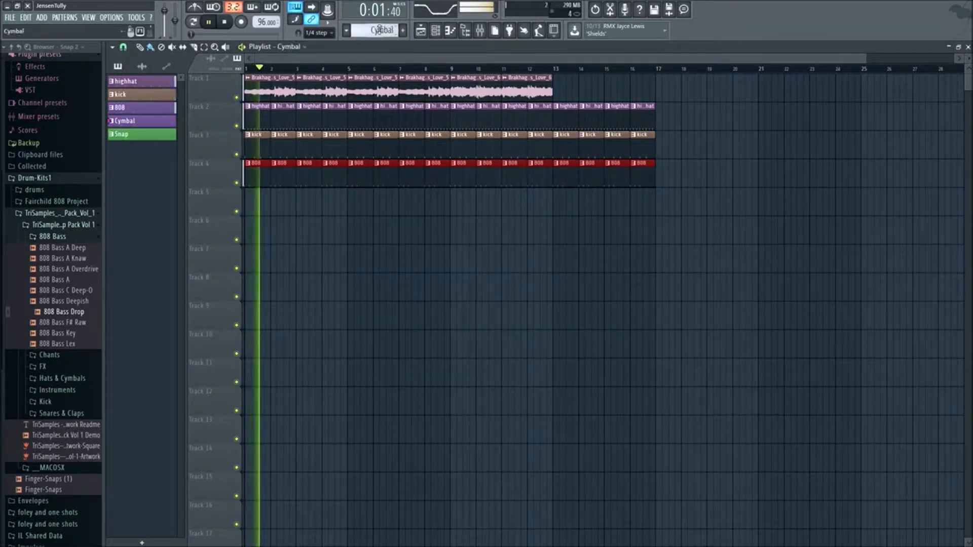
{"action": "left_click_drag", "start_coordinate": [250, 202], "coordinate": [638, 225]}
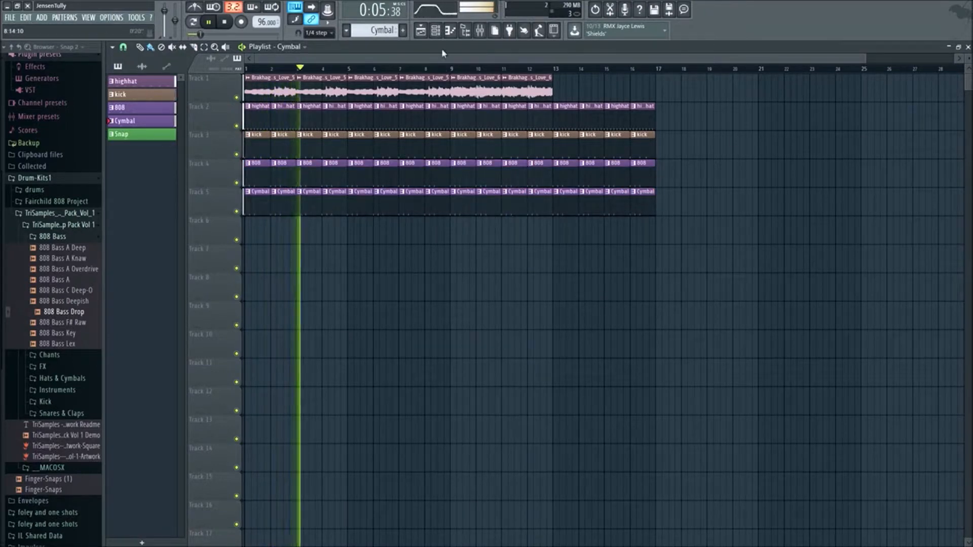
{"action": "key", "text": "F6"}
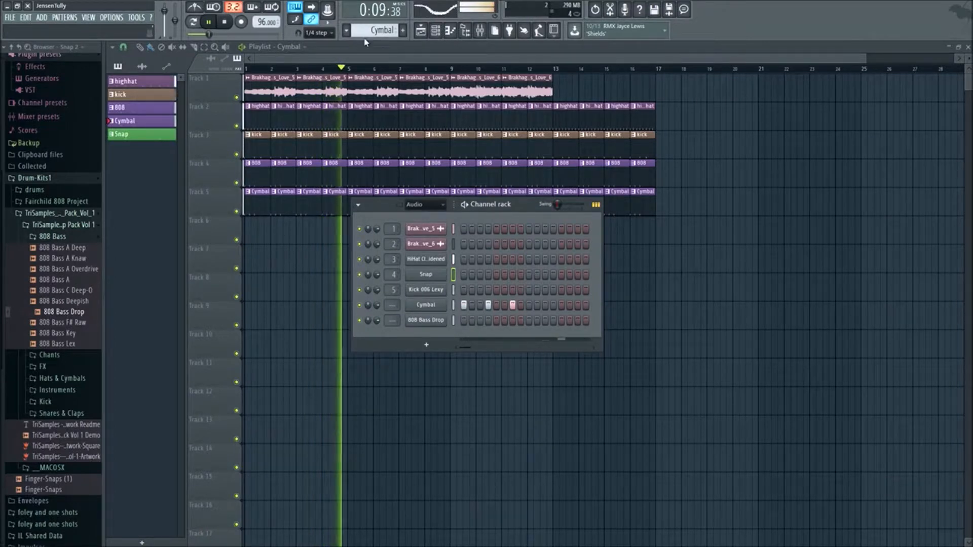
- Paint Snap pattern clips across Track 6 from bar 1 through bar 16 and play the arrangement from the start
{"action": "left_click", "coordinate": [137, 135]}
{"action": "key", "text": "space"}
{"action": "key", "text": "F6"}
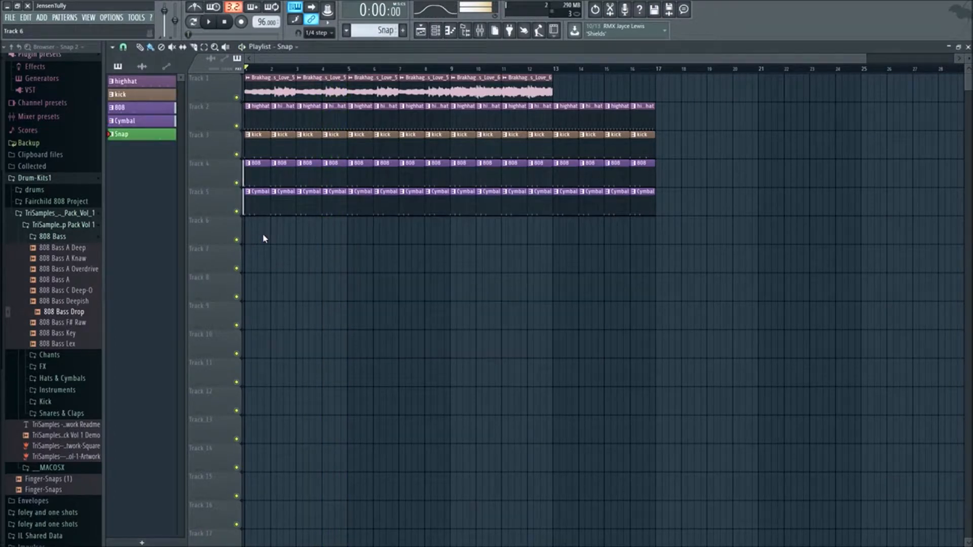
{"action": "left_click_drag", "start_coordinate": [265, 239], "coordinate": [647, 233]}
{"action": "key", "text": "space"}
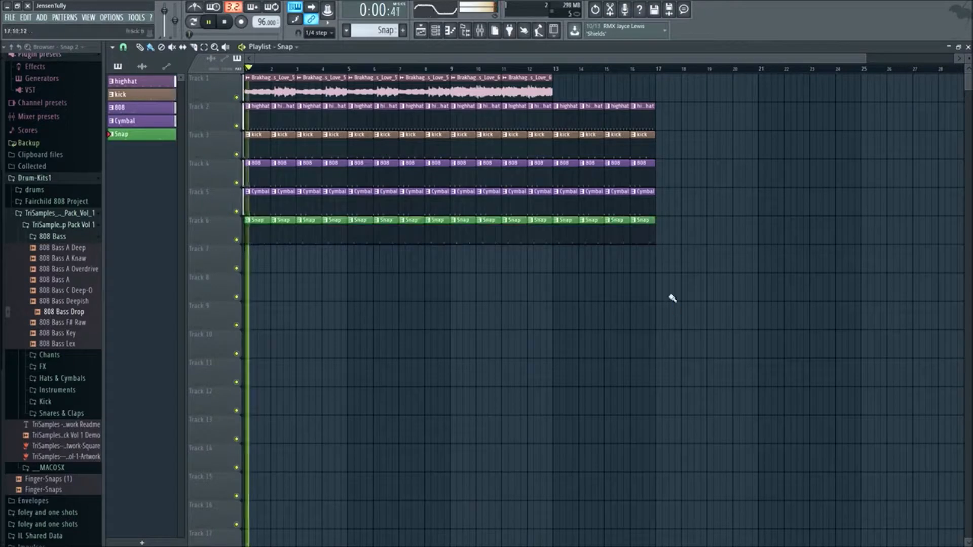
- Stop playback and examine the mixer track and cut group settings of the closed hi-hat and Snap channels
{"action": "left_click", "coordinate": [436, 31]}
{"action": "key", "text": "space"}
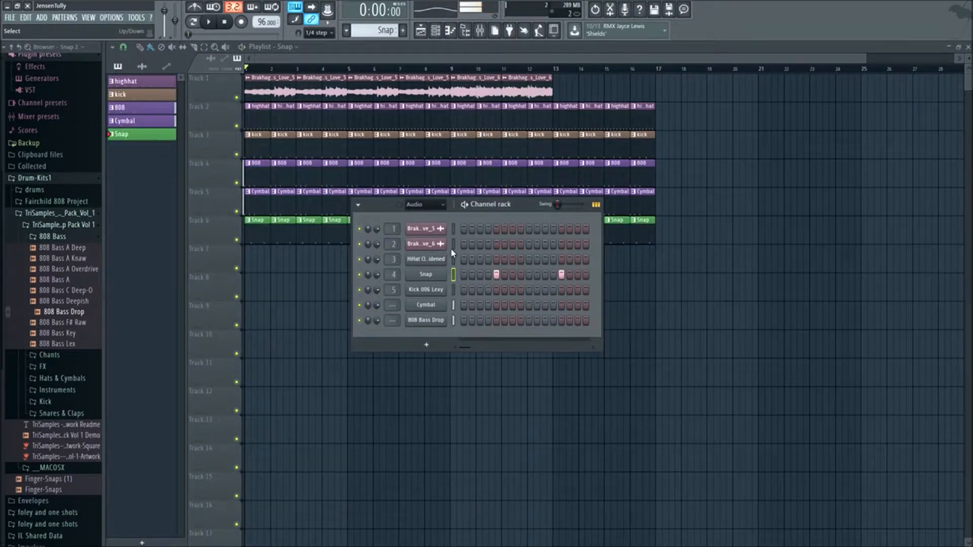
{"action": "left_click", "coordinate": [430, 259]}
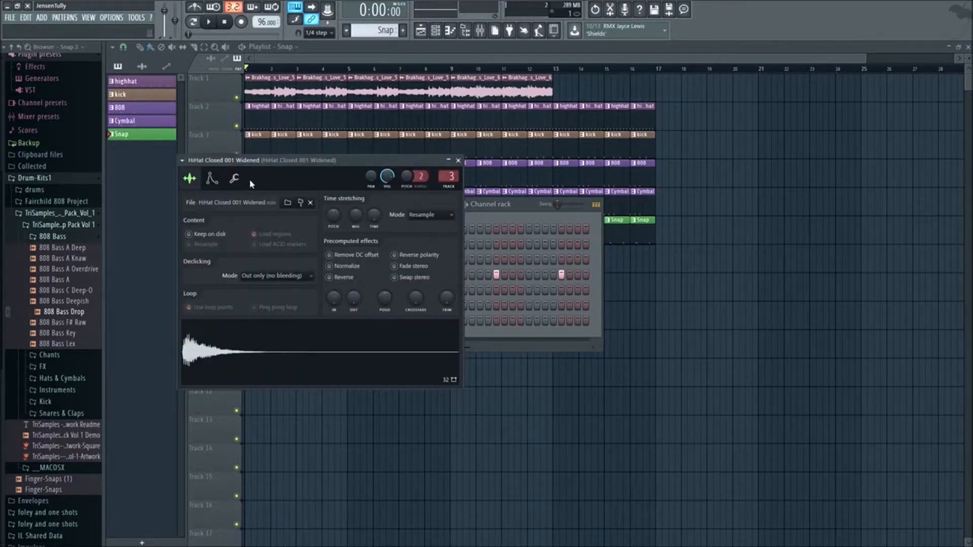
{"action": "left_click", "coordinate": [234, 179]}
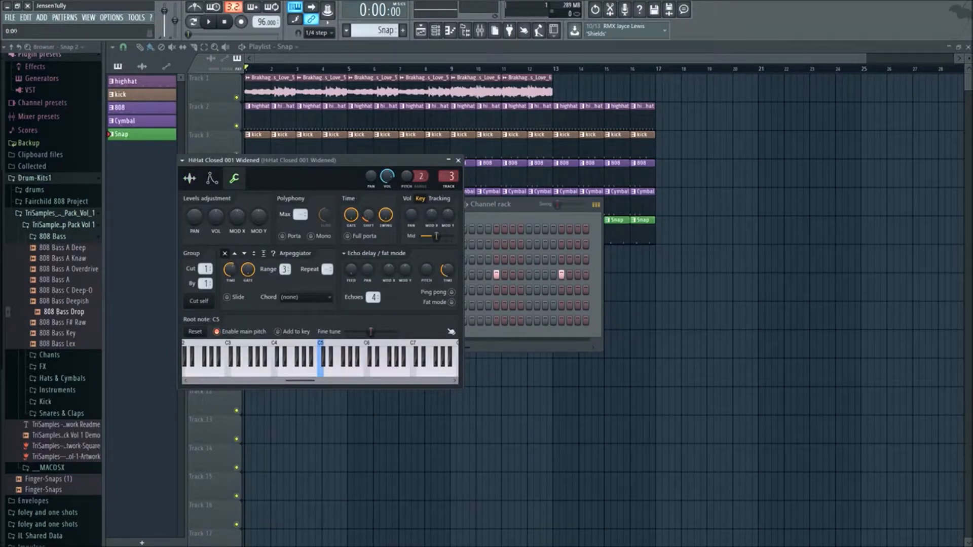
{"action": "left_click", "coordinate": [458, 161]}
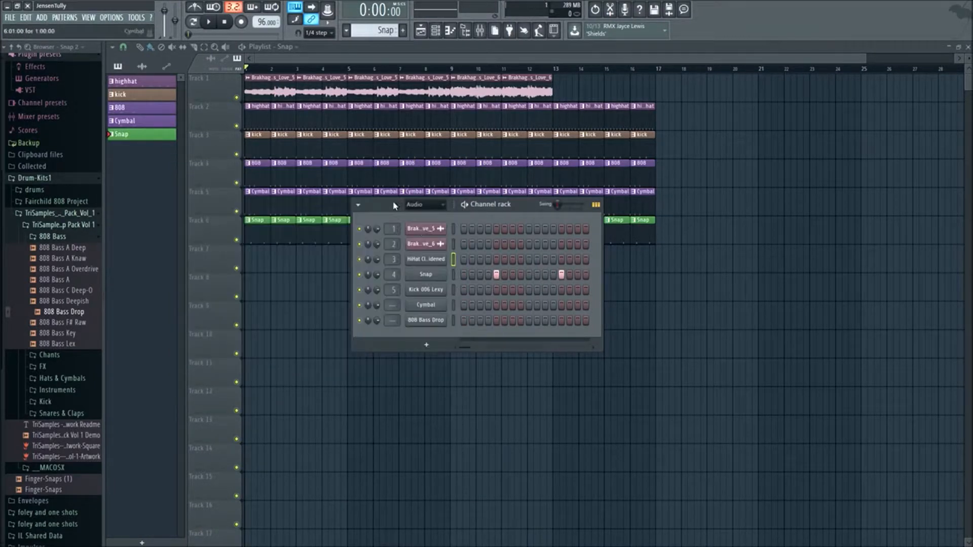
{"action": "left_click", "coordinate": [426, 275]}
{"action": "left_click", "coordinate": [248, 191]}
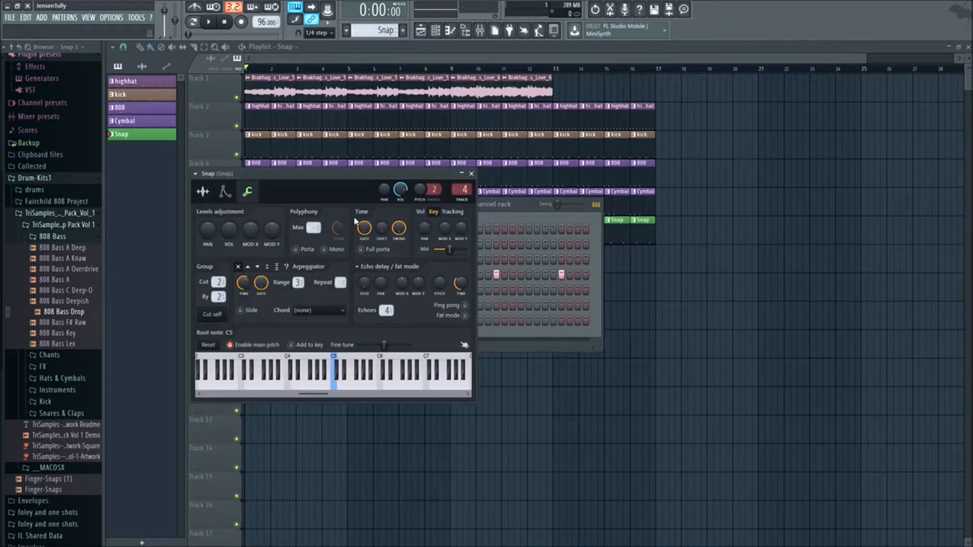
{"action": "left_click", "coordinate": [471, 175]}
- During playback, examine the mixer track and cut group settings of the Kick, Cymbal, 808 Bass Drop and closed hi-hat channels
{"action": "key", "text": "space"}
{"action": "left_click", "coordinate": [434, 292]}
{"action": "left_click", "coordinate": [262, 204]}
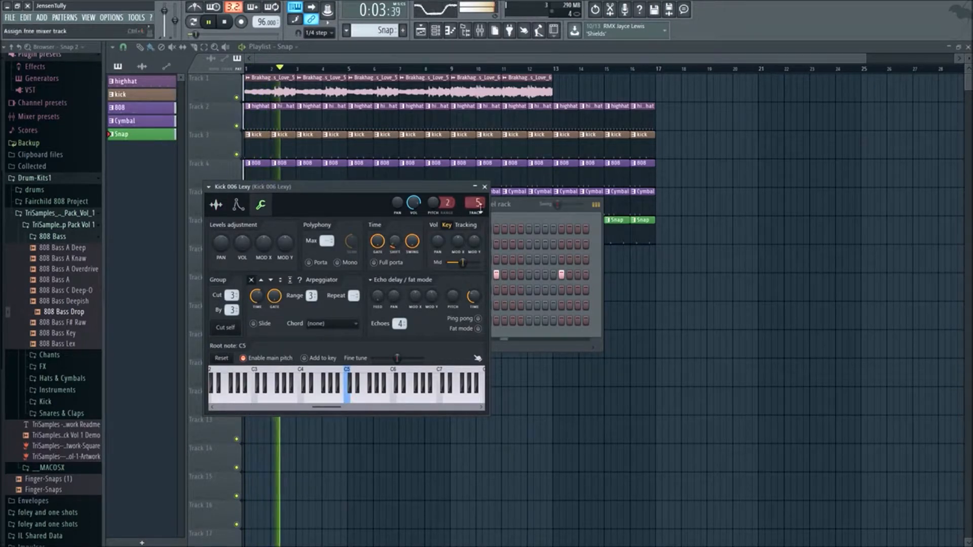
{"action": "left_click", "coordinate": [484, 187]}
{"action": "left_click", "coordinate": [426, 305]}
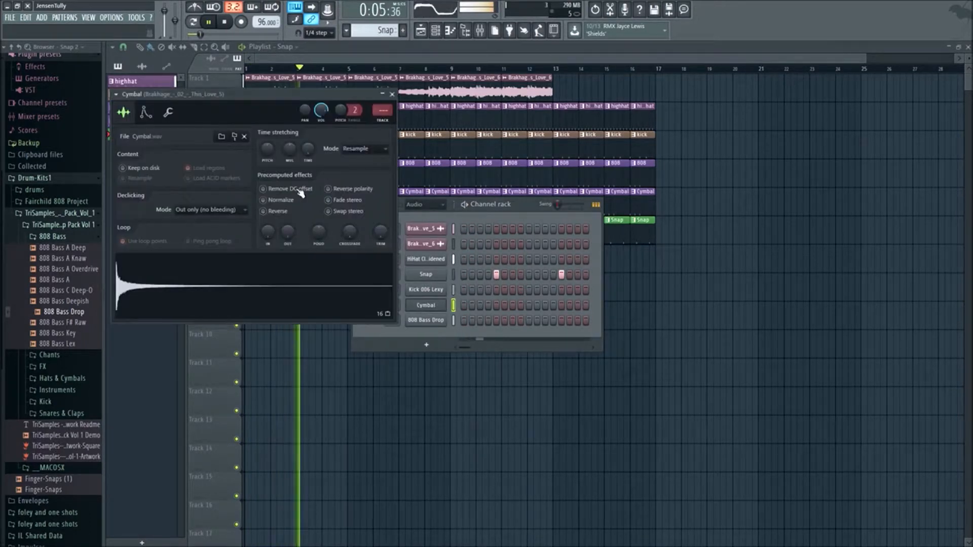
{"action": "left_click", "coordinate": [167, 112]}
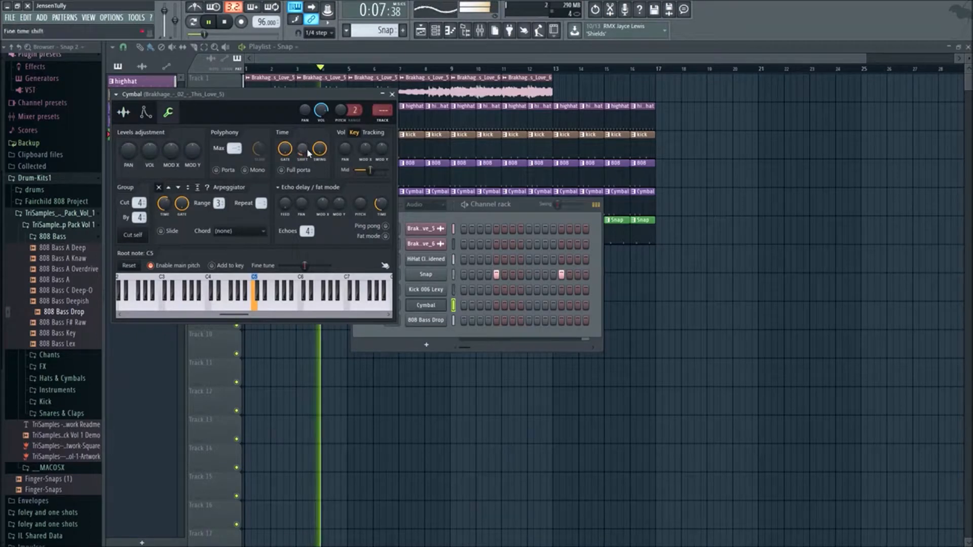
{"action": "left_click", "coordinate": [392, 94]}
{"action": "left_click", "coordinate": [425, 321]}
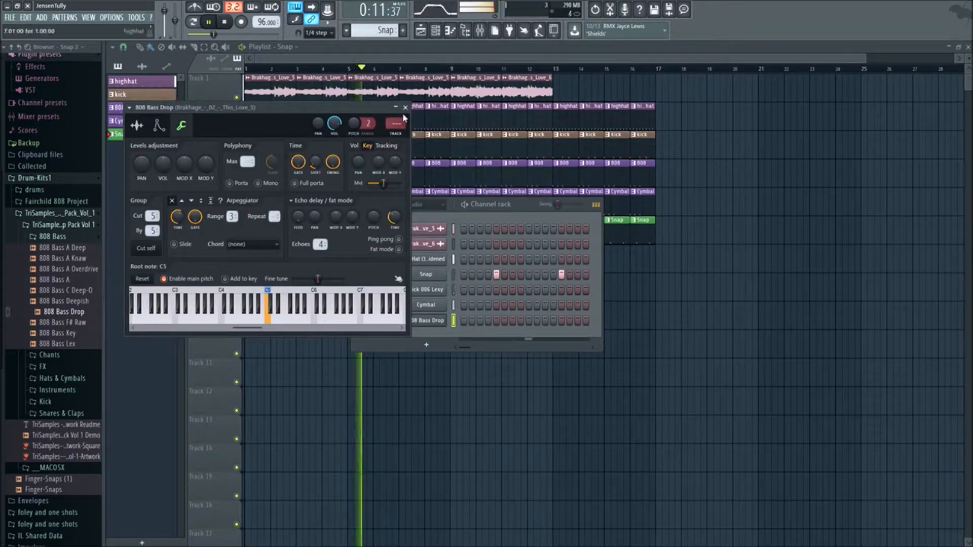
{"action": "left_click", "coordinate": [405, 108]}
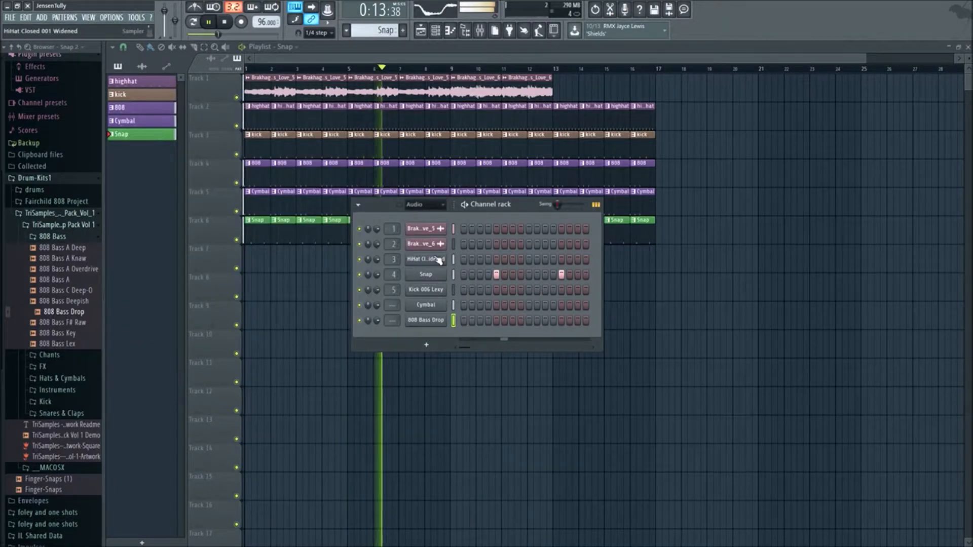
{"action": "left_click", "coordinate": [438, 259]}
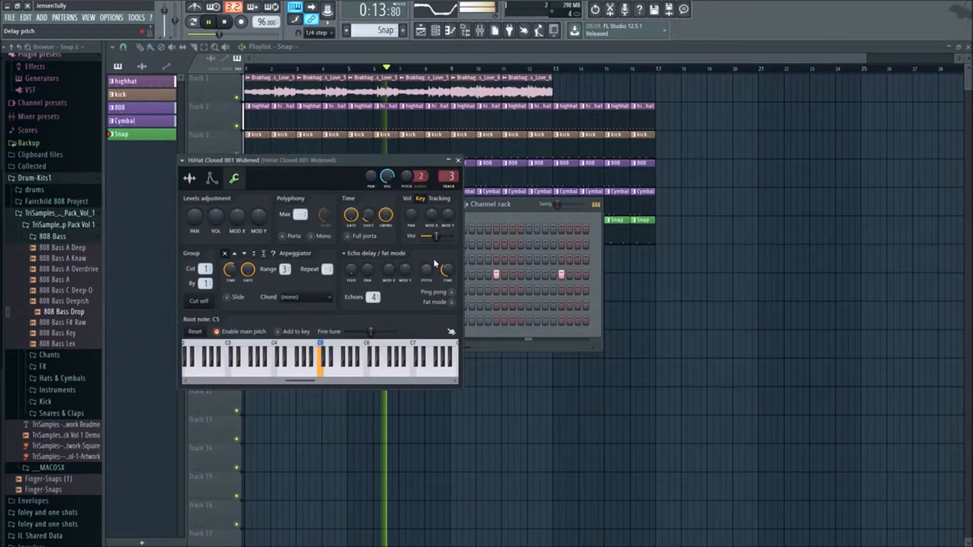
{"action": "left_click", "coordinate": [458, 160]}
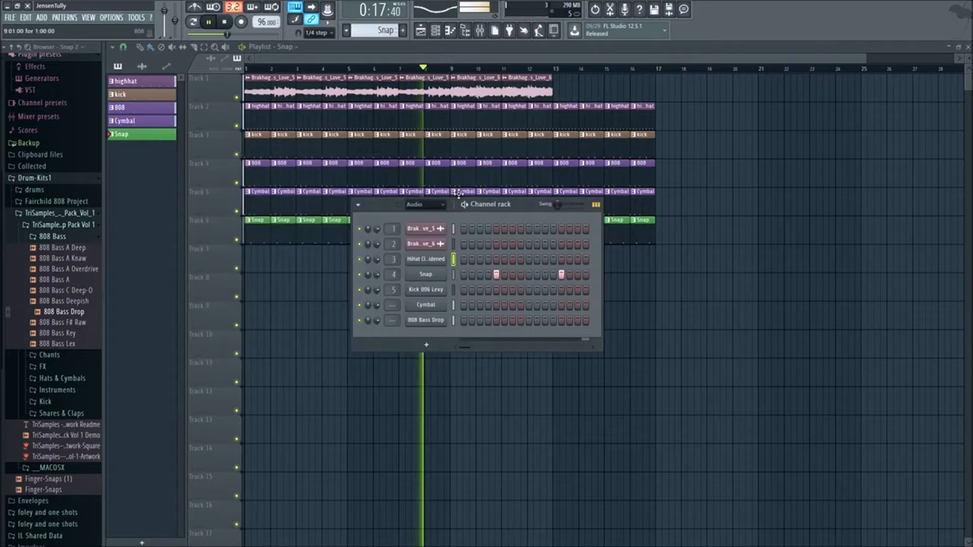
- Stop playback, compare the mixer tracks with the channel rack, and briefly play the beat to examine the Kick track's level
{"action": "right_click", "coordinate": [615, 419]}
{"action": "scroll", "coordinate": [508, 318], "scroll_direction": "down", "scroll_amount": 1}
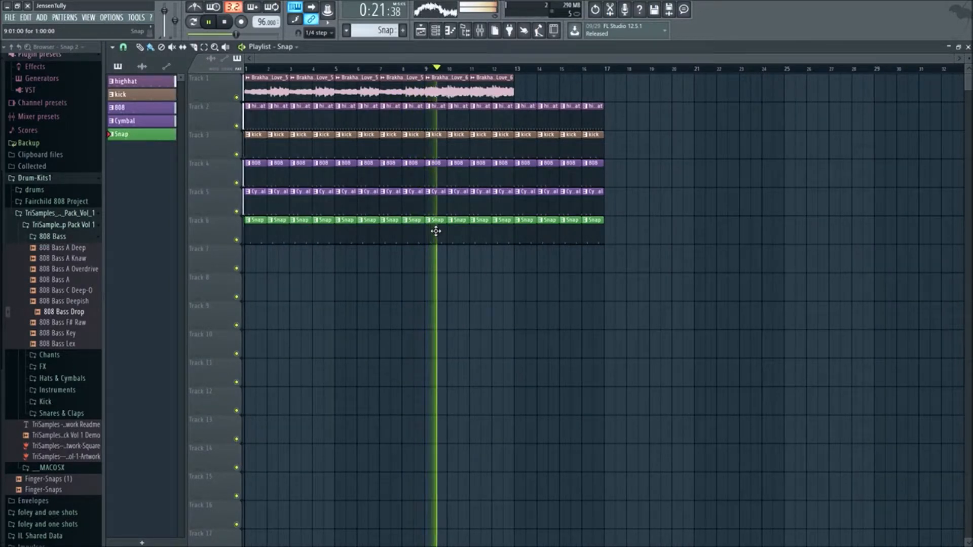
{"action": "key", "text": "space"}
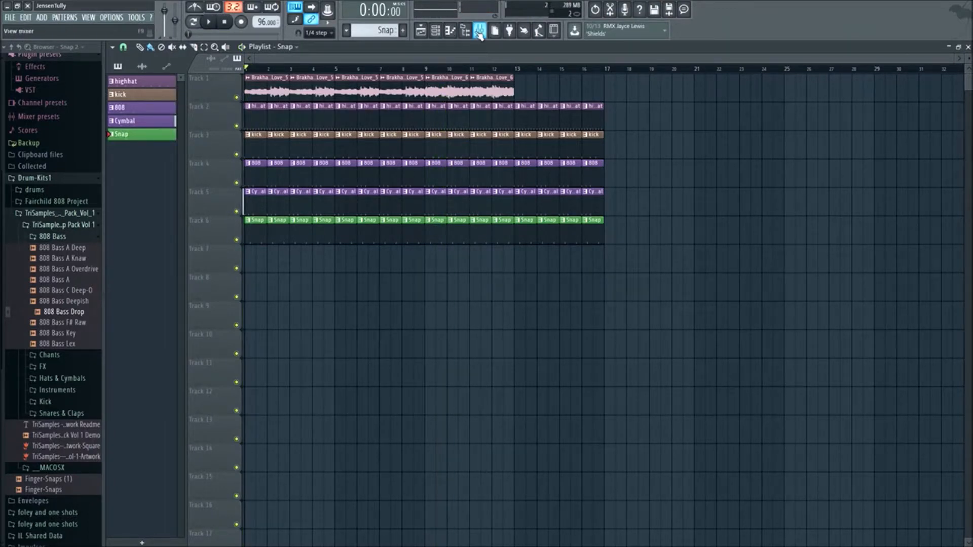
{"action": "left_click", "coordinate": [480, 31]}
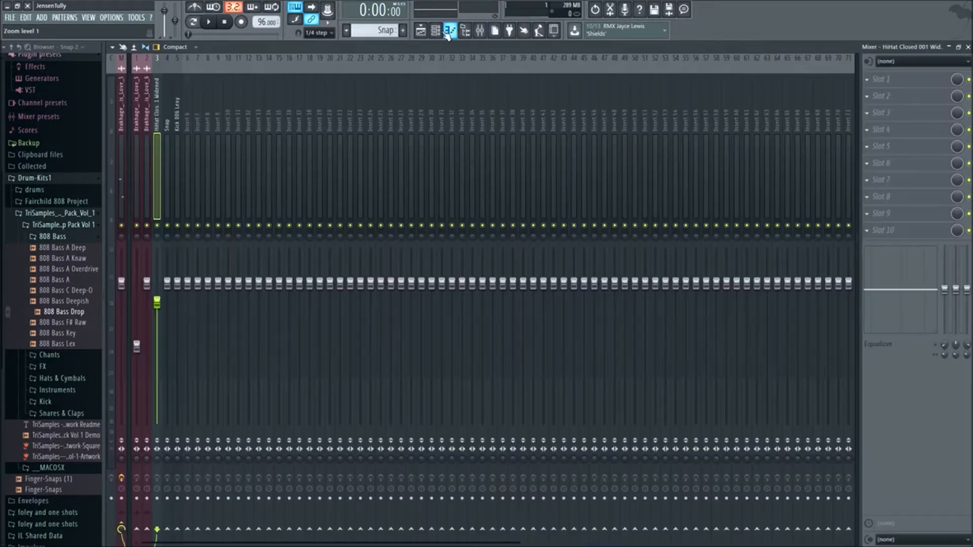
{"action": "left_click", "coordinate": [435, 31]}
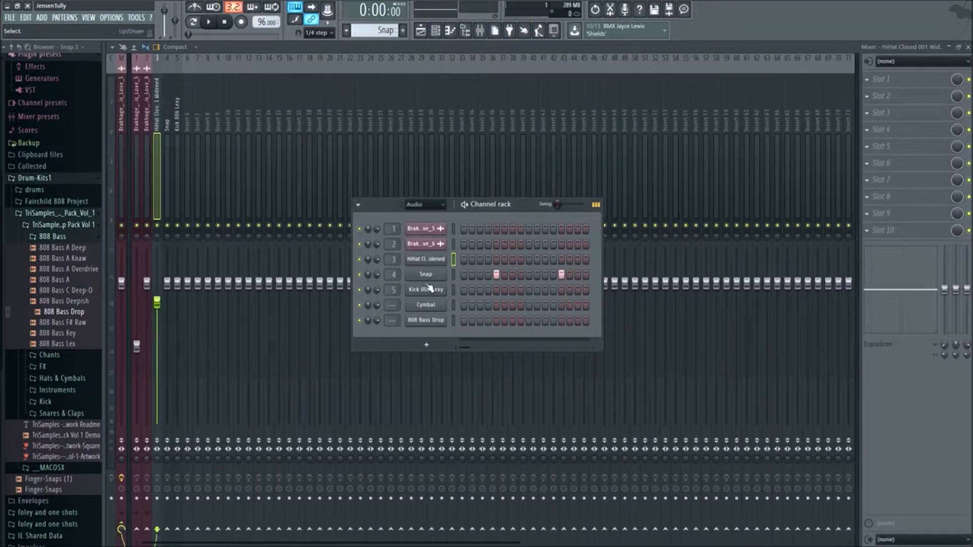
{"action": "left_click", "coordinate": [179, 133]}
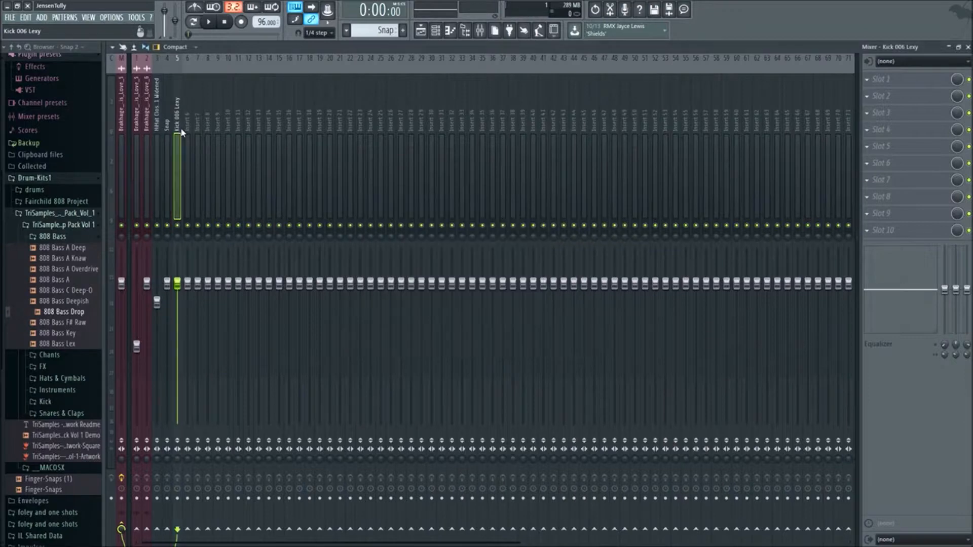
{"action": "key", "text": "space"}
{"action": "key", "text": "space"}
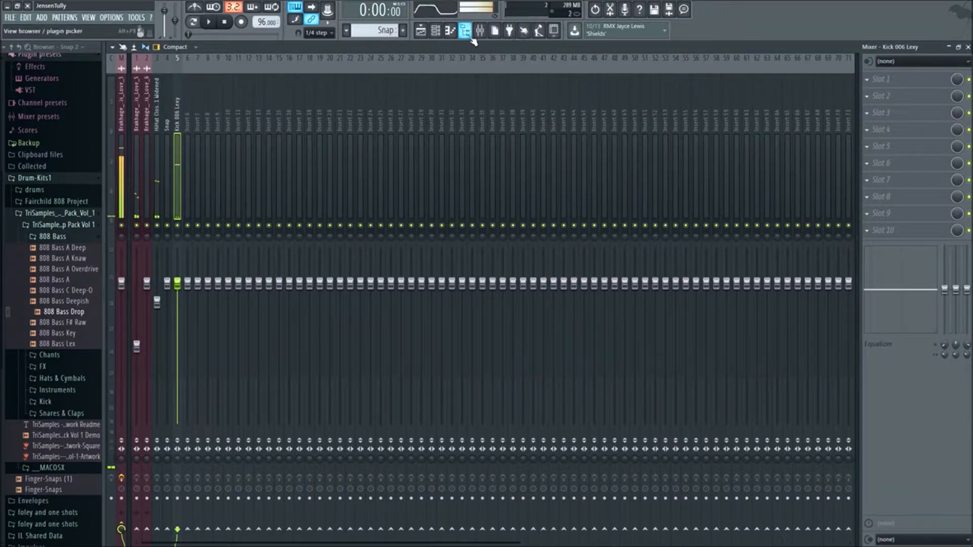
- Route the Cymbal channel to mixer track 6 and the 808 Bass Drop channel to mixer track 7
{"action": "left_click", "coordinate": [481, 38]}
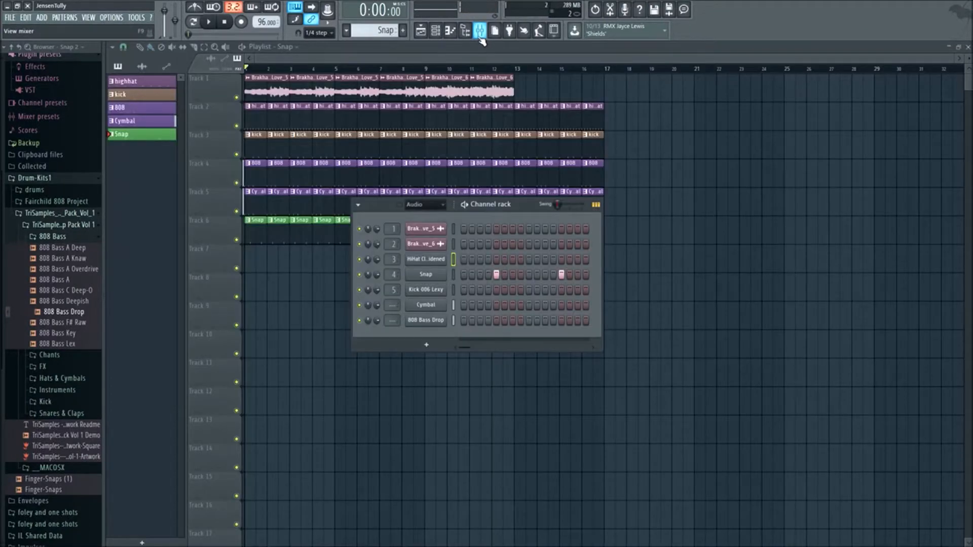
{"action": "left_click", "coordinate": [481, 37]}
{"action": "left_click", "coordinate": [441, 36]}
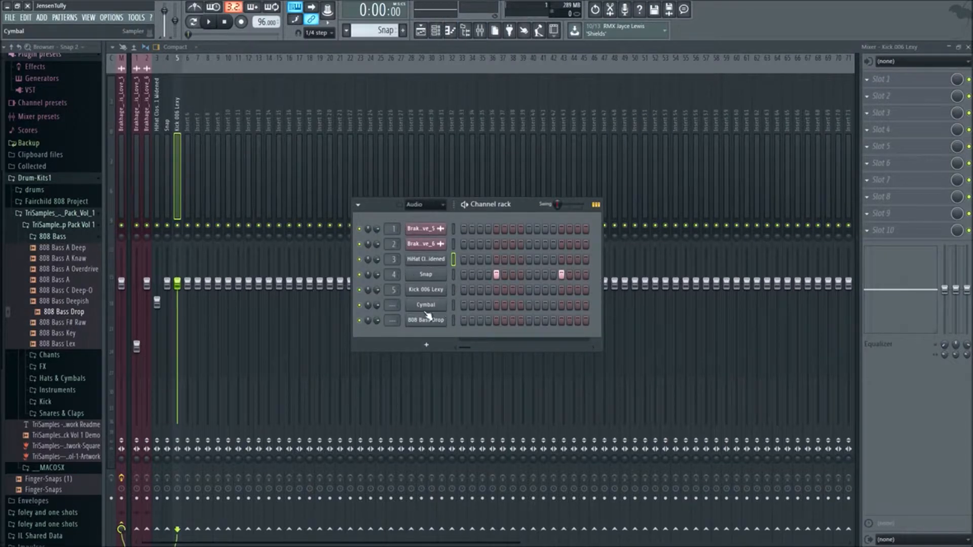
{"action": "scroll", "coordinate": [390, 305], "scroll_direction": "up", "scroll_amount": 7}
{"action": "scroll", "coordinate": [390, 305], "scroll_direction": "down", "scroll_amount": 1}
{"action": "scroll", "coordinate": [389, 306], "scroll_direction": "up", "scroll_amount": 1}
{"action": "scroll", "coordinate": [390, 321], "scroll_direction": "up", "scroll_amount": 8}
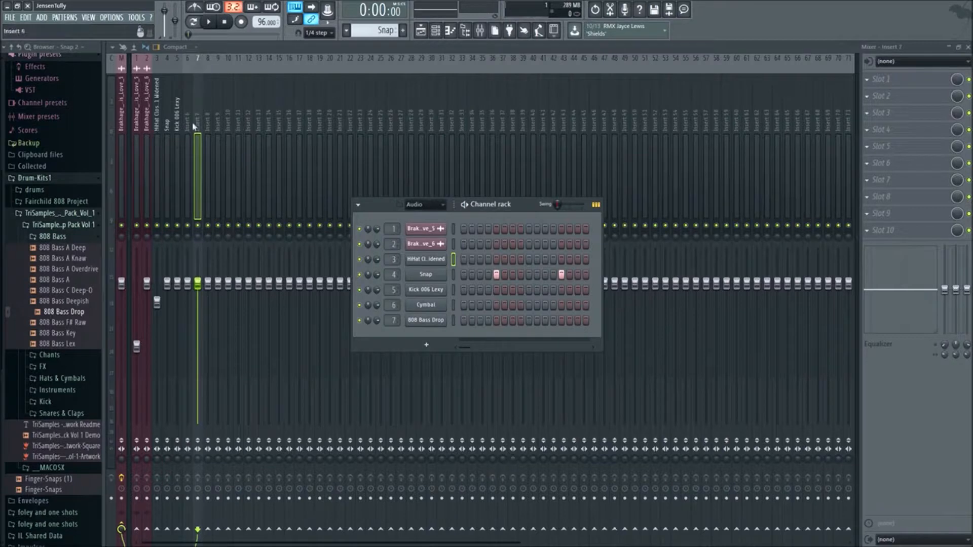
- Name mixer track 6 "cymbal" and color it blue
{"action": "right_click", "coordinate": [191, 56]}
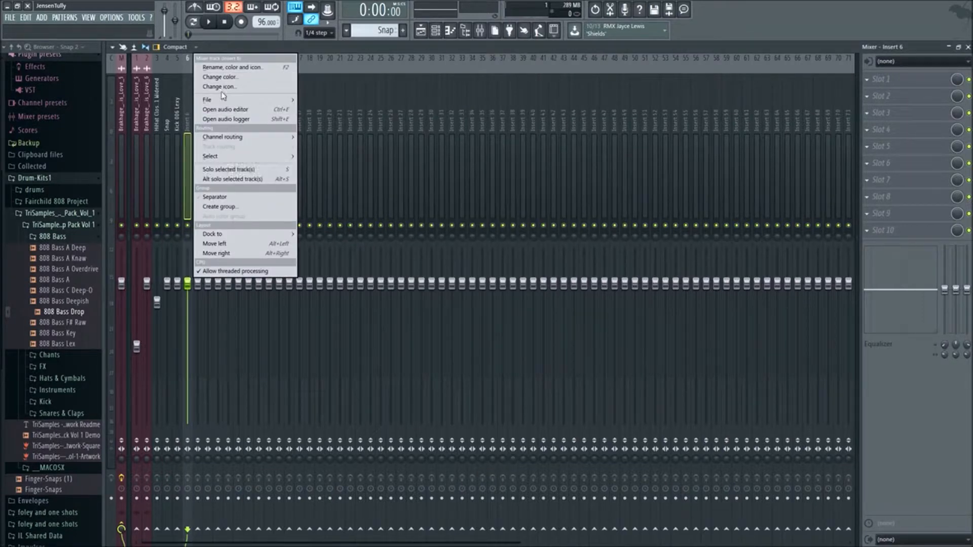
{"action": "left_click", "coordinate": [237, 67]}
{"action": "type", "text": "Cymbal"}
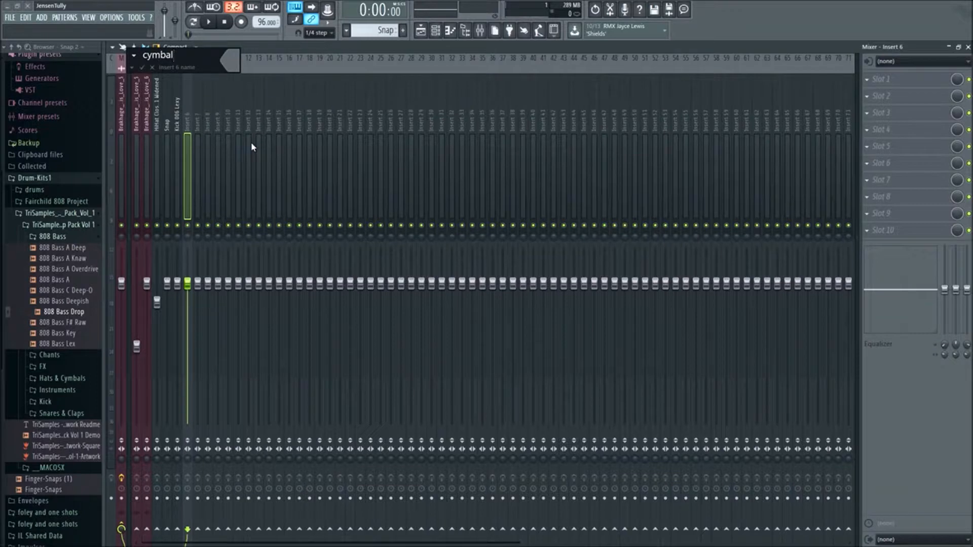
{"action": "left_click", "coordinate": [232, 69]}
{"action": "left_click", "coordinate": [312, 89]}
{"action": "key", "text": "Return"}
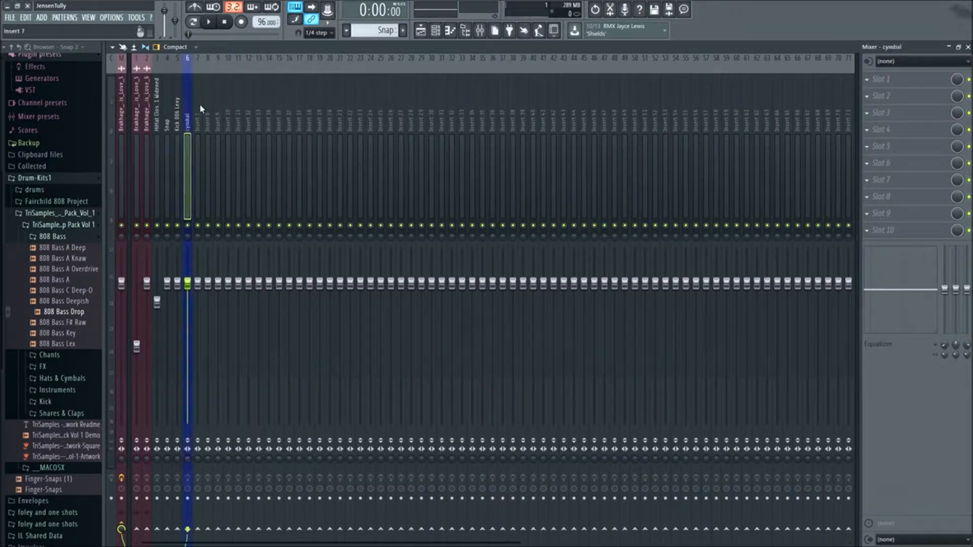
- Name mixer track 7 "bass" and choose a new color for it
{"action": "right_click", "coordinate": [201, 57]}
{"action": "left_click", "coordinate": [292, 67]}
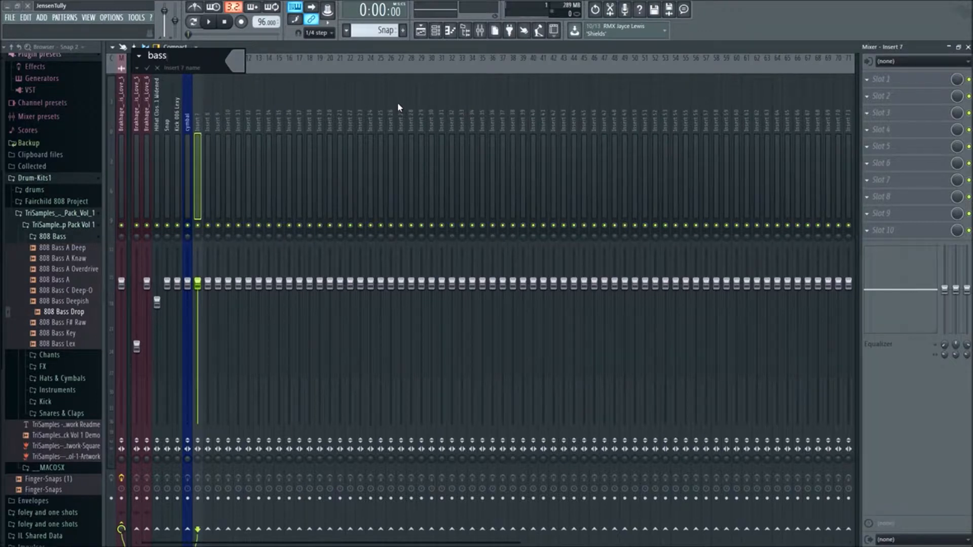
{"action": "left_click", "coordinate": [234, 61]}
{"action": "left_click", "coordinate": [315, 108]}
{"action": "key", "text": "Return"}
- During playback, lower the mixer faders of the second sample loop to 74%, the bass track and the cymbal track
{"action": "left_click", "coordinate": [419, 32]}
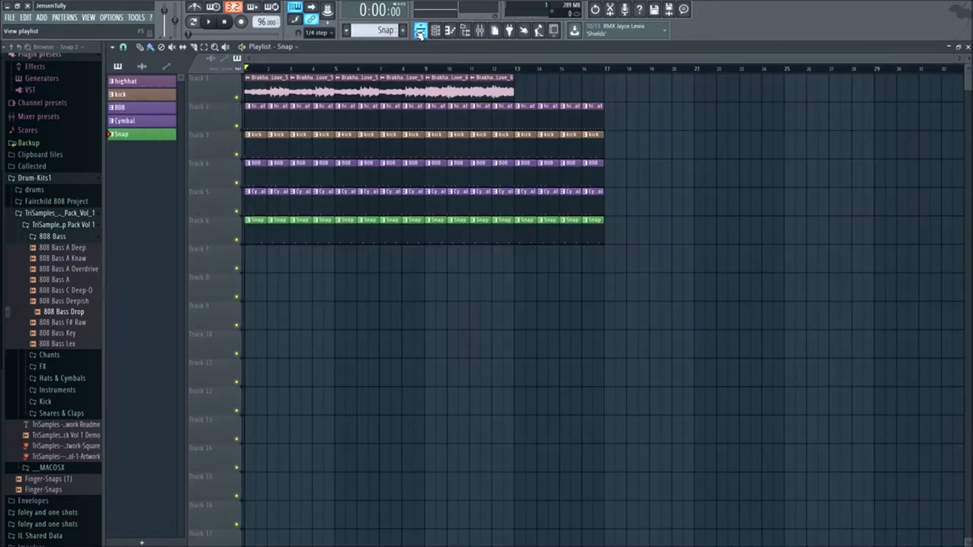
{"action": "key", "text": "space"}
{"action": "key", "text": "space"}
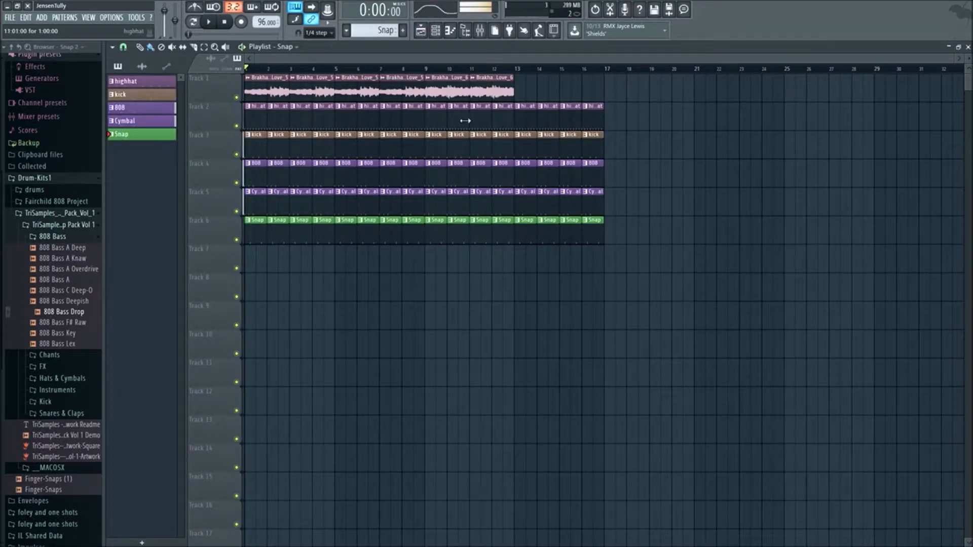
{"action": "left_click", "coordinate": [479, 30]}
{"action": "key", "text": "space"}
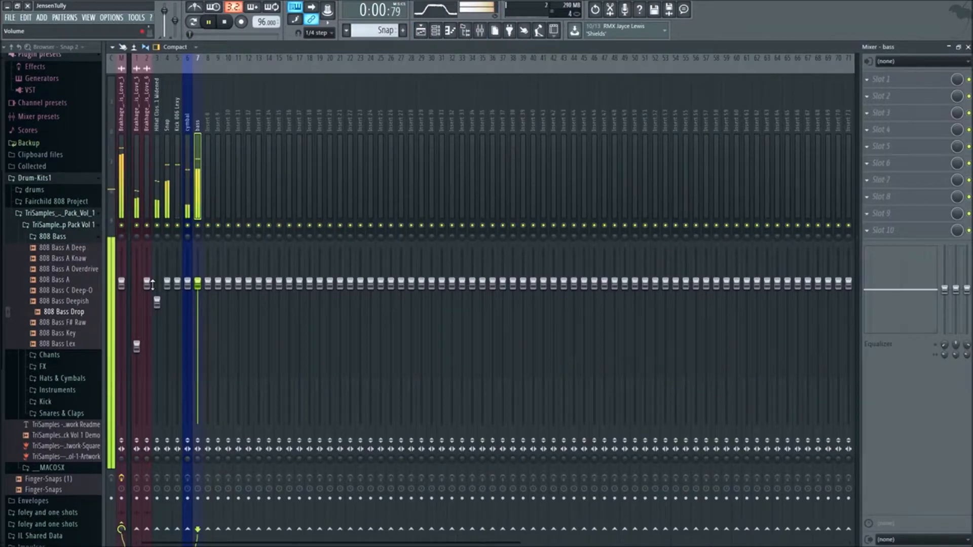
{"action": "left_click_drag", "start_coordinate": [147, 289], "coordinate": [146, 319]}
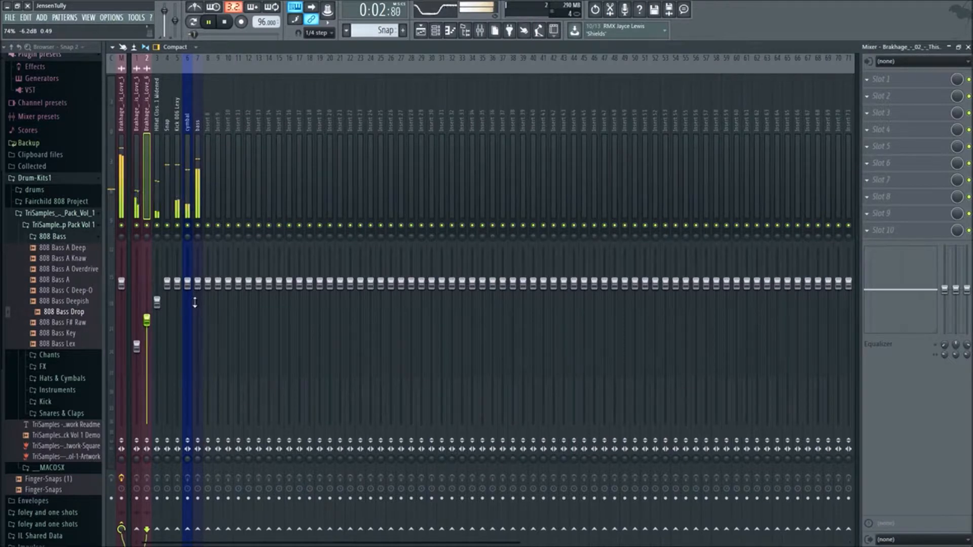
{"action": "left_click_drag", "start_coordinate": [198, 284], "coordinate": [198, 321]}
{"action": "left_click_drag", "start_coordinate": [187, 283], "coordinate": [167, 292]}
{"action": "key", "text": "space"}
- Extend the sample clips on Track 1 through bar 16 and duplicate the whole 16-bar arrangement into bars 17 through 32
{"action": "left_click", "coordinate": [422, 33]}
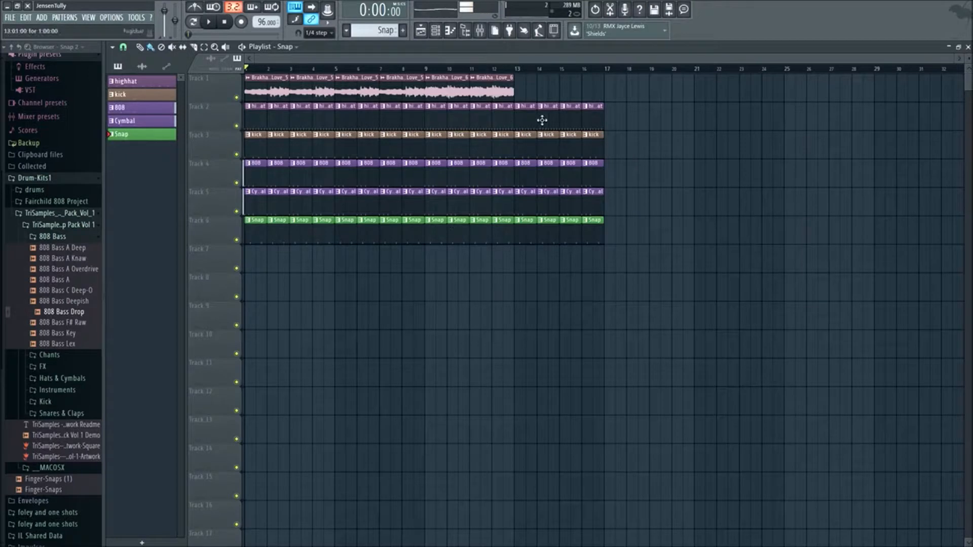
{"action": "mouse_move", "coordinate": [545, 98]}
{"action": "left_mouse_down"}
{"action": "mouse_move", "coordinate": [442, 99]}
{"action": "mouse_move", "coordinate": [557, 99]}
{"action": "mouse_move", "coordinate": [533, 99]}
{"action": "left_mouse_up"}
{"action": "right_click", "coordinate": [691, 138]}
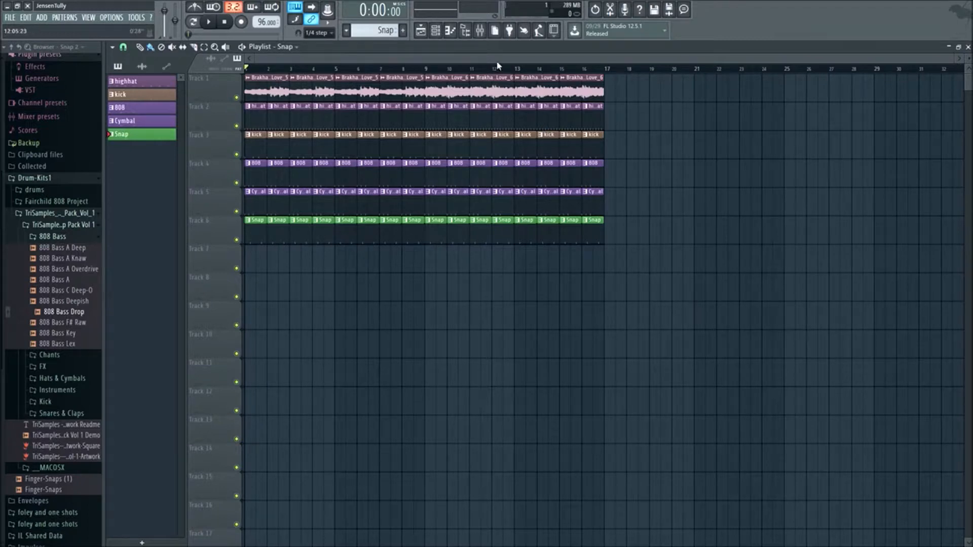
{"action": "left_click_drag", "start_coordinate": [778, 349], "coordinate": [620, 98]}
{"action": "right_click", "coordinate": [672, 330]}
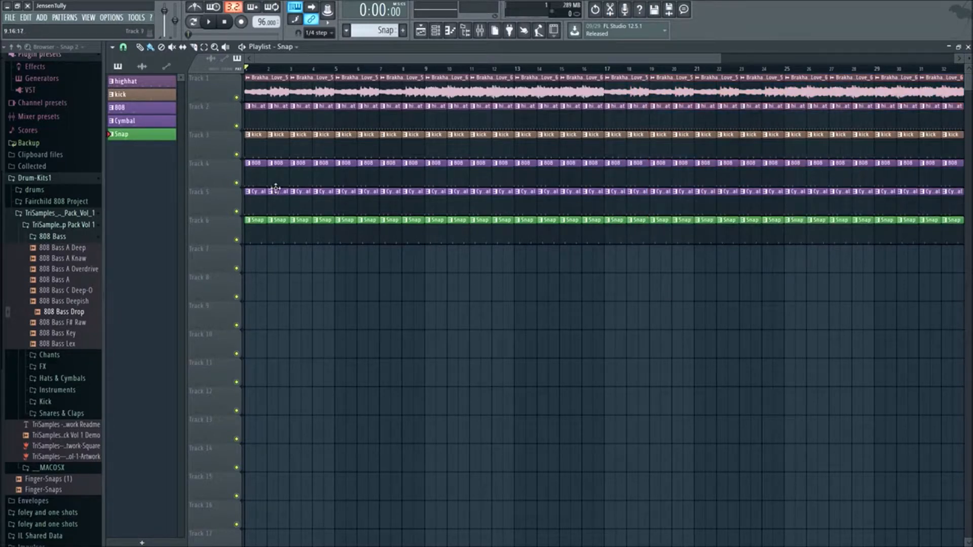
- Add a time marker named "intro" at bar 1 of the Playlist
{"action": "left_click", "coordinate": [112, 47]}
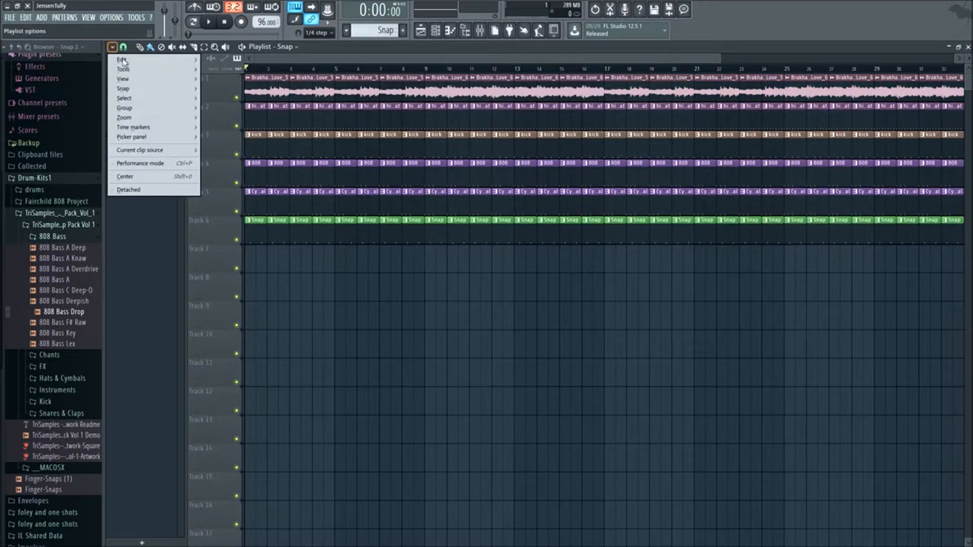
{"action": "mouse_move", "coordinate": [147, 127]}
{"action": "left_click", "coordinate": [218, 128]}
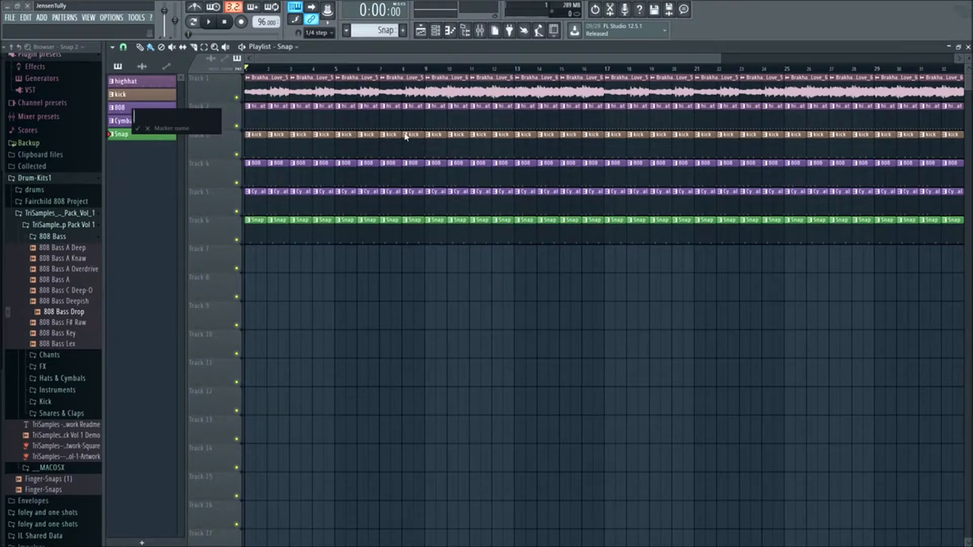
{"action": "key", "text": "Return"}
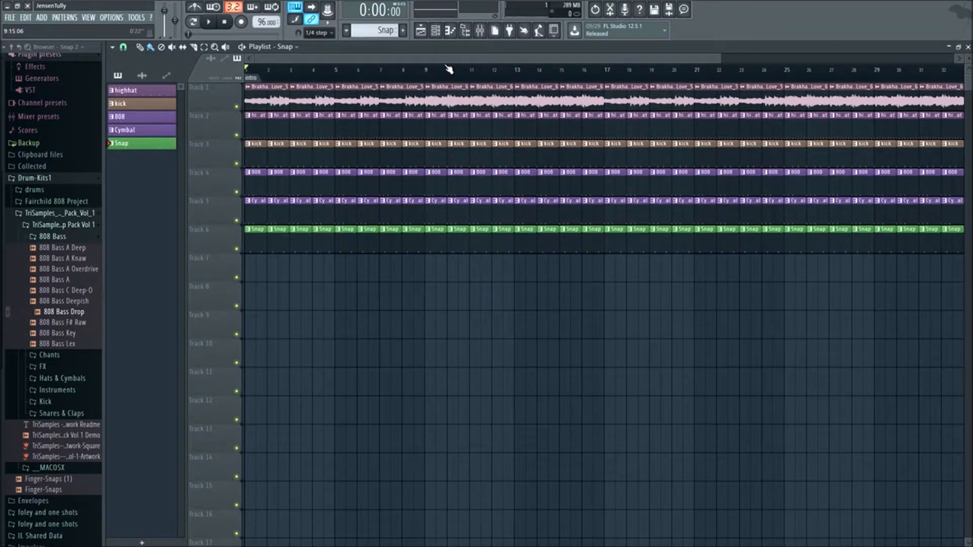
- Add a time marker named "verse" at bar 5 of the Playlist
{"action": "scroll", "coordinate": [299, 81], "scroll_direction": "up", "scroll_amount": 5}
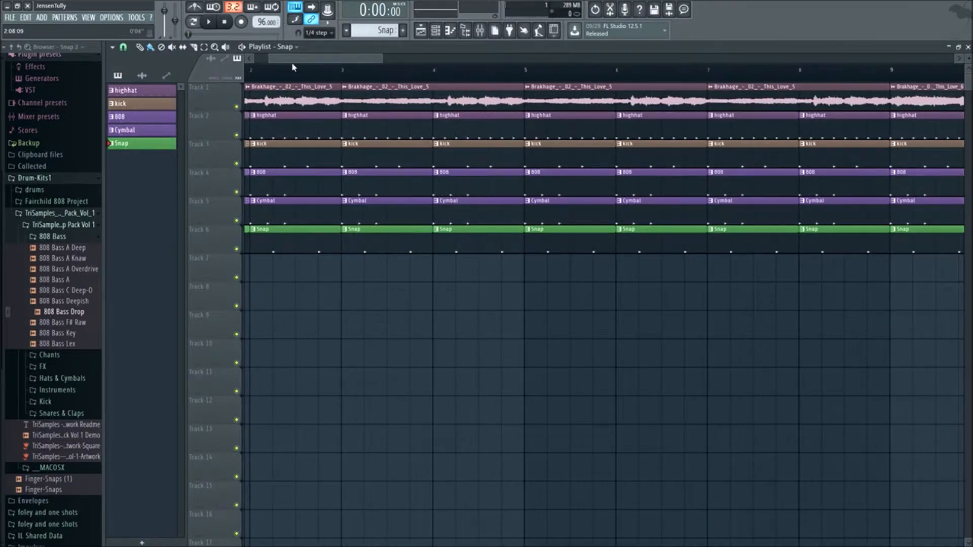
{"action": "left_click_drag", "start_coordinate": [291, 60], "coordinate": [268, 59]}
{"action": "scroll", "coordinate": [292, 78], "scroll_direction": "down", "scroll_amount": 5}
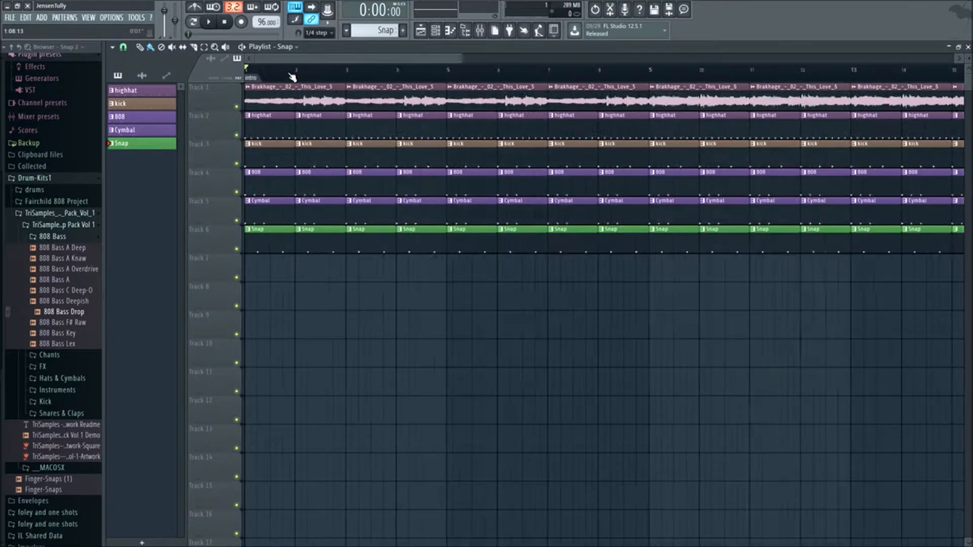
{"action": "right_click", "coordinate": [343, 83]}
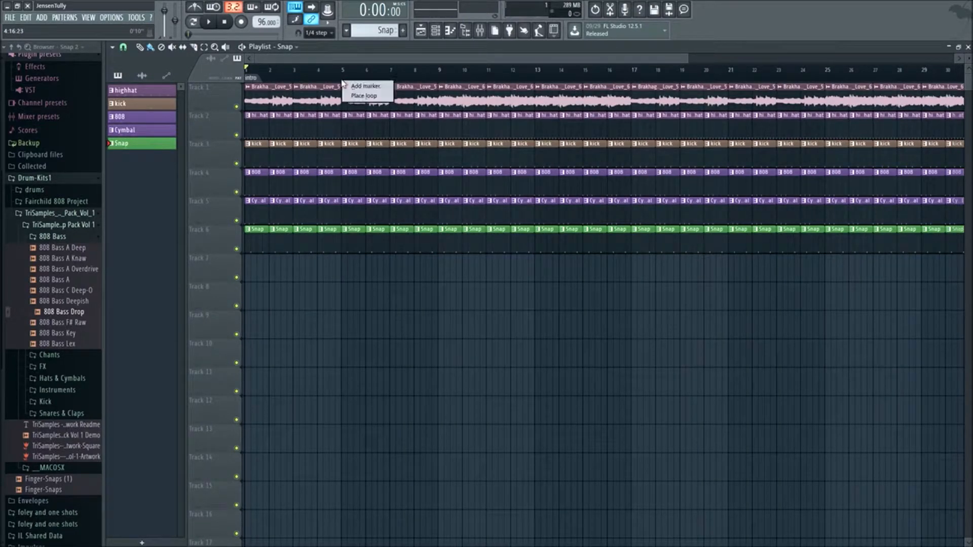
{"action": "left_click", "coordinate": [374, 87]}
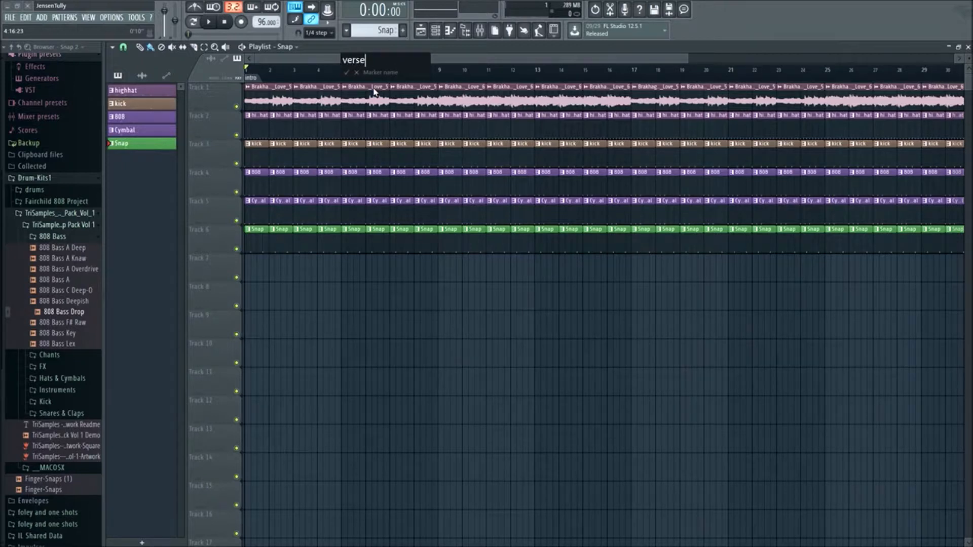
{"action": "key", "text": "Return"}
- Delete the highhat, kick and 808 clips from bars 1 through 4 on Tracks 2, 3 and 4
{"action": "key", "text": "space"}
{"action": "key", "text": "space"}
{"action": "right_click", "coordinate": [251, 132]}
{"action": "right_click", "coordinate": [273, 130]}
{"action": "right_click", "coordinate": [304, 126]}
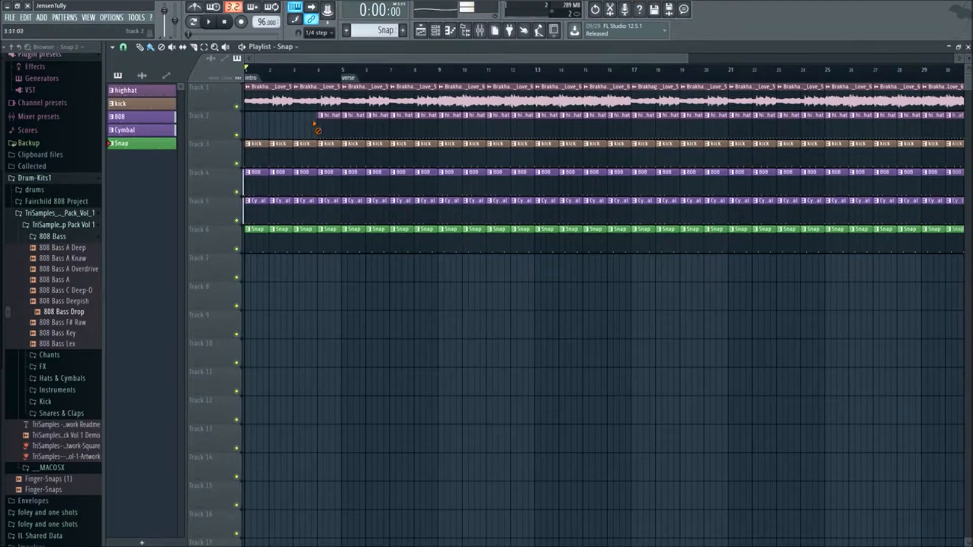
{"action": "right_click", "coordinate": [325, 127]}
{"action": "right_click", "coordinate": [327, 153]}
{"action": "right_click", "coordinate": [304, 156]}
{"action": "right_click", "coordinate": [266, 161]}
{"action": "right_click", "coordinate": [258, 178]}
{"action": "right_click", "coordinate": [280, 190]}
{"action": "right_click", "coordinate": [303, 188]}
{"action": "right_click", "coordinate": [319, 186]}
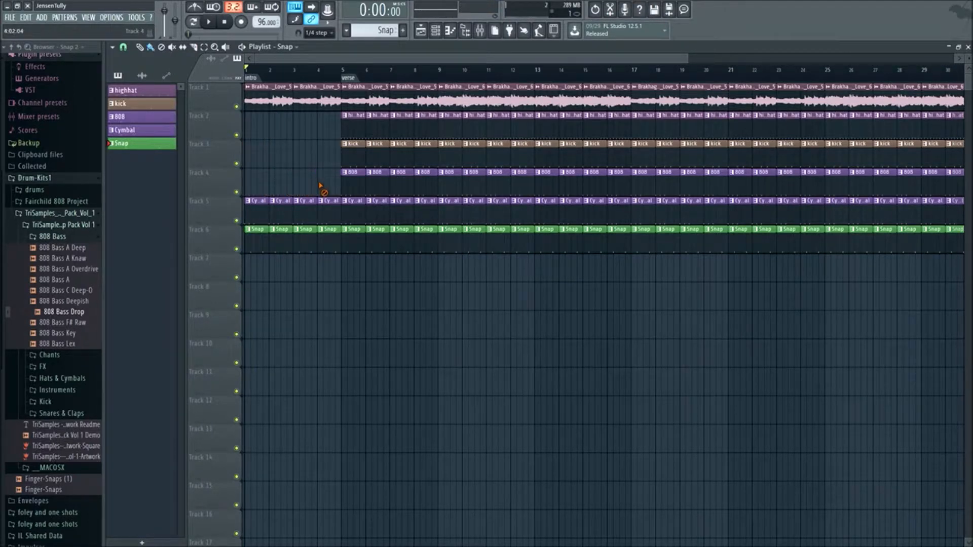
- Delete the Cymbal and Snap clips from bars 1 through 4 on Tracks 5 and 6
{"action": "right_click", "coordinate": [327, 202]}
{"action": "right_click", "coordinate": [304, 202]}
{"action": "right_click", "coordinate": [282, 202]}
{"action": "right_click", "coordinate": [256, 202]}
{"action": "right_click", "coordinate": [256, 231]}
{"action": "right_click", "coordinate": [294, 231]}
{"action": "right_click", "coordinate": [327, 231]}
- Play the arrangement from the start several times to review the sample-only intro leading into the verse
{"action": "key", "text": "space"}
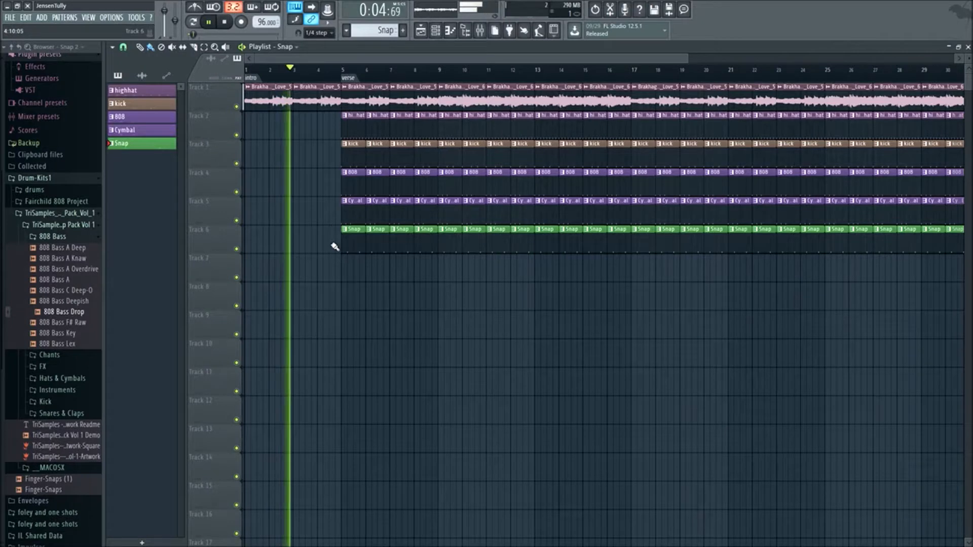
{"action": "scroll", "coordinate": [335, 247], "scroll_direction": "down", "scroll_amount": 2}
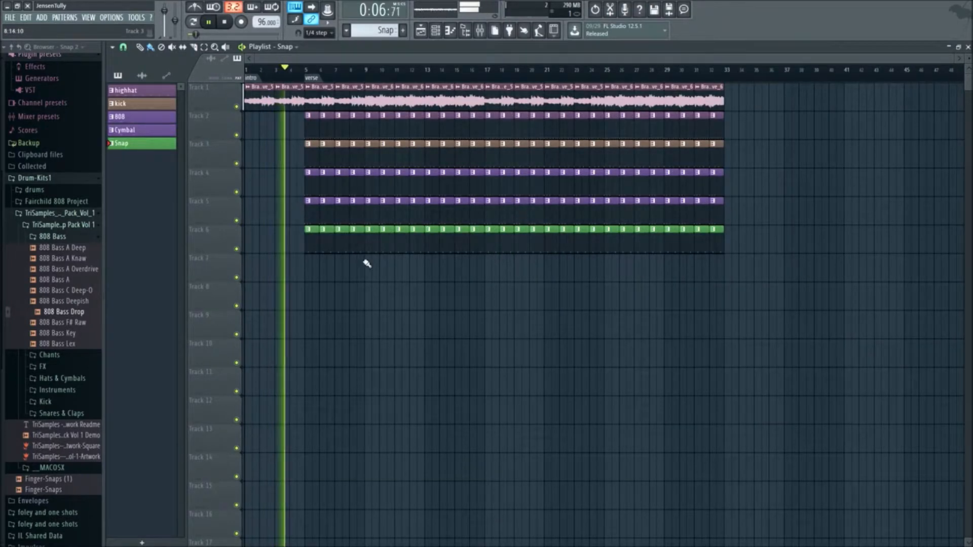
{"action": "key", "text": "space"}
{"action": "key", "text": "space"}
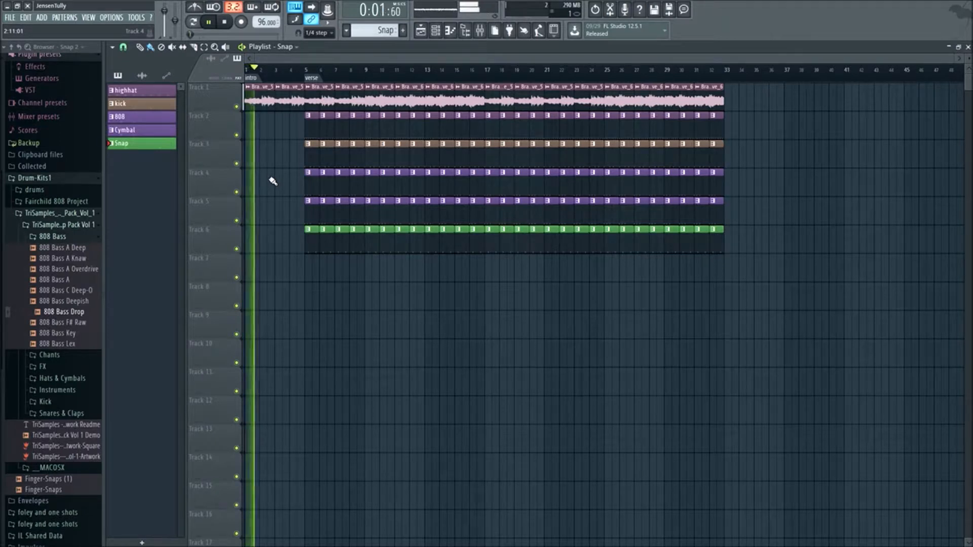
{"action": "key", "text": "space"}
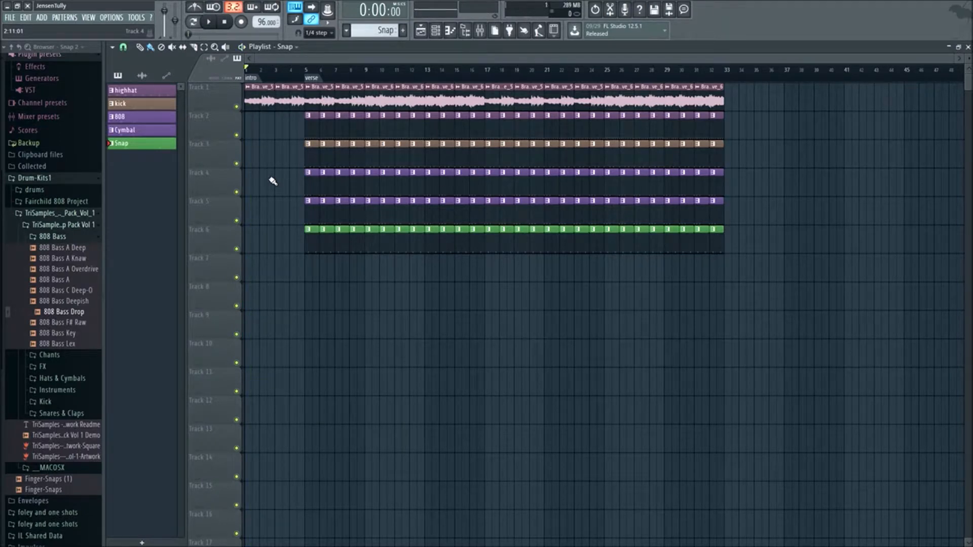
{"action": "key", "text": "space"}
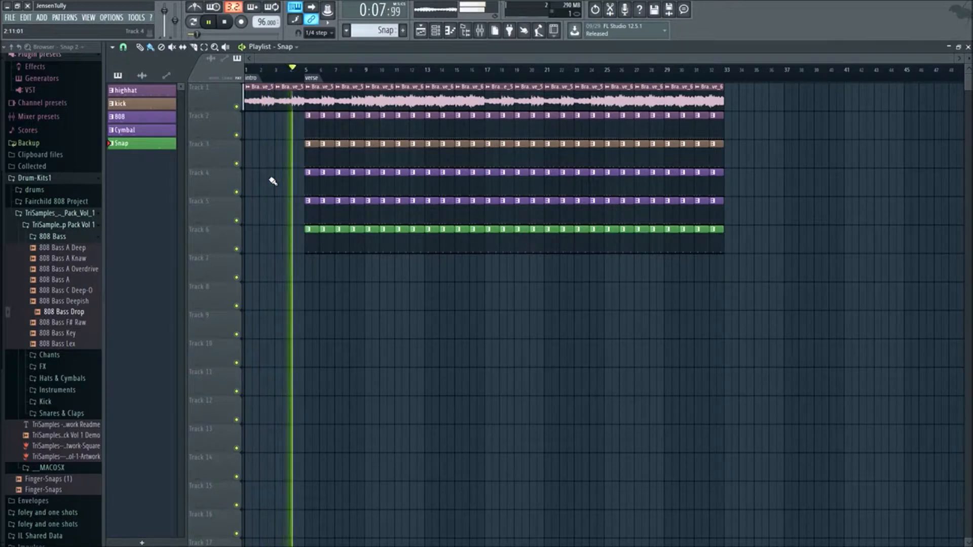
- Delete the Snap and Cymbal clips from bars 5 through 7 on Tracks 6 and 5, and restart playback
{"action": "right_click", "coordinate": [318, 243]}
{"action": "right_click", "coordinate": [327, 242]}
{"action": "right_click", "coordinate": [341, 243]}
{"action": "key", "text": "space"}
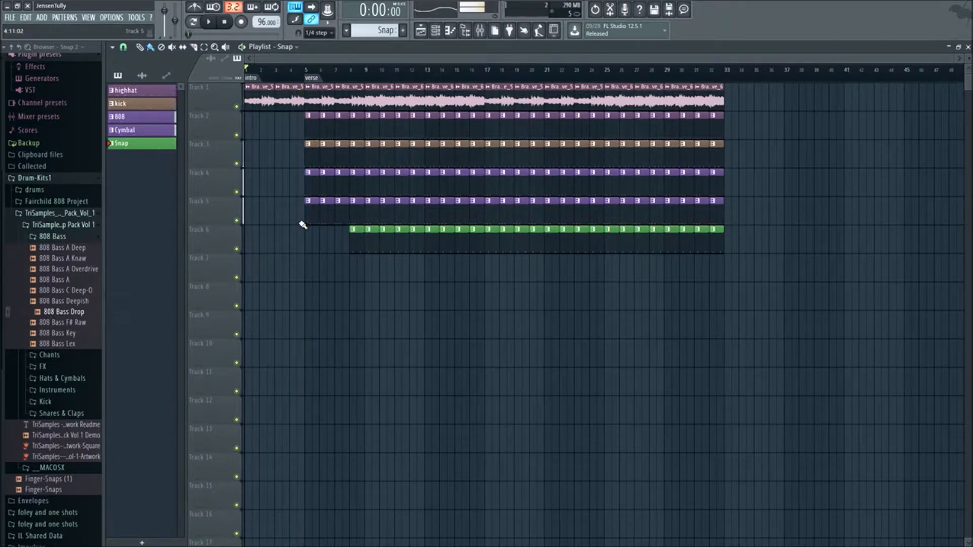
{"action": "key", "text": "space"}
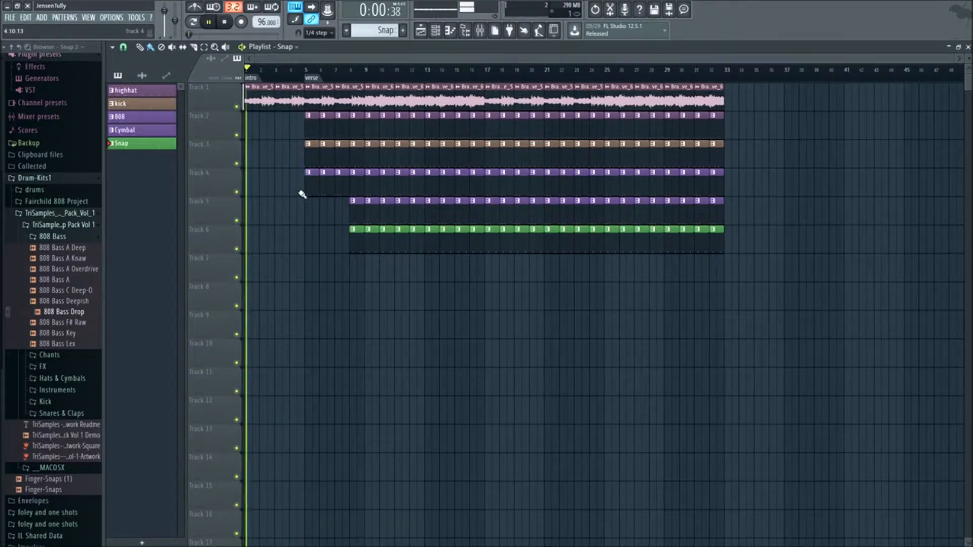
- Delete the kick and 808 clips from bars 5 and 6 on Tracks 3 and 4 during playback
{"action": "right_click", "coordinate": [308, 155]}
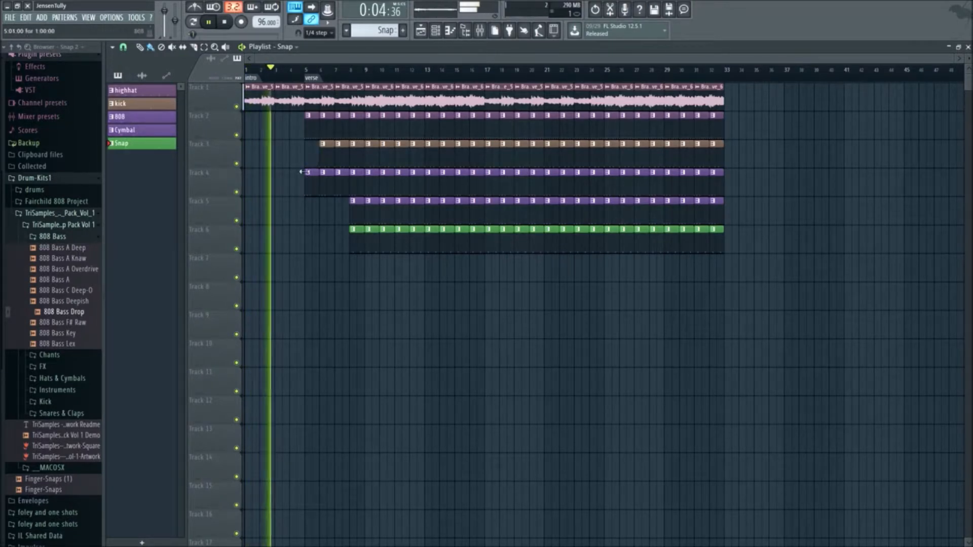
{"action": "right_click", "coordinate": [312, 177]}
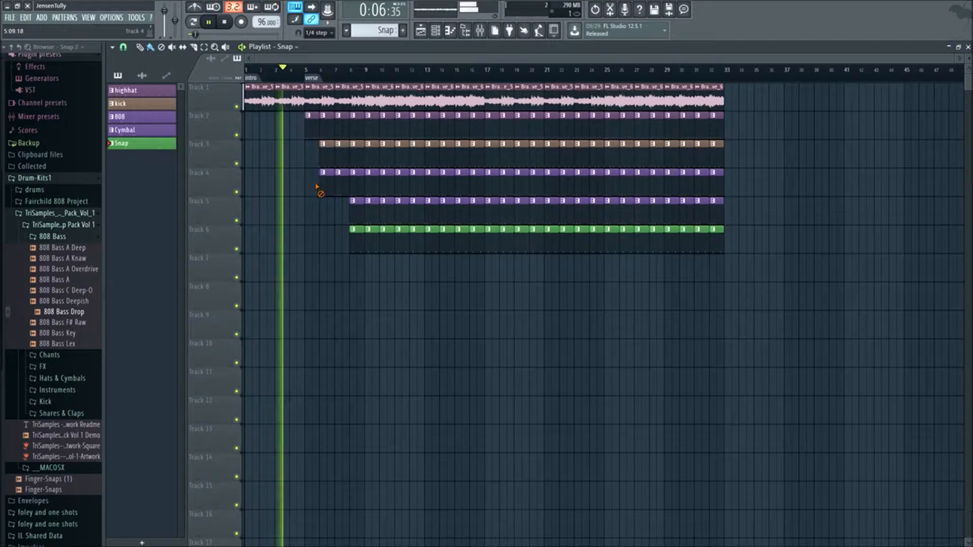
{"action": "right_click", "coordinate": [323, 174]}
{"action": "right_click", "coordinate": [323, 144]}
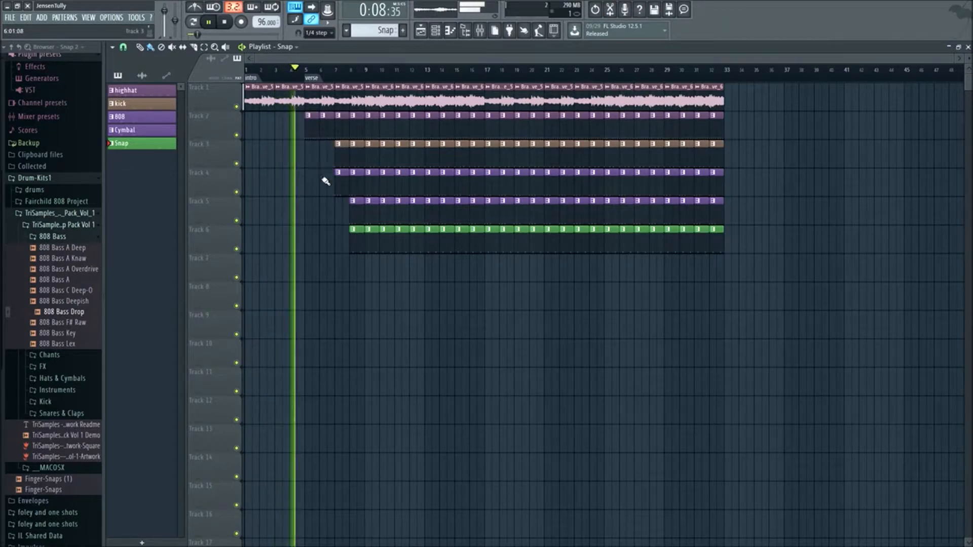
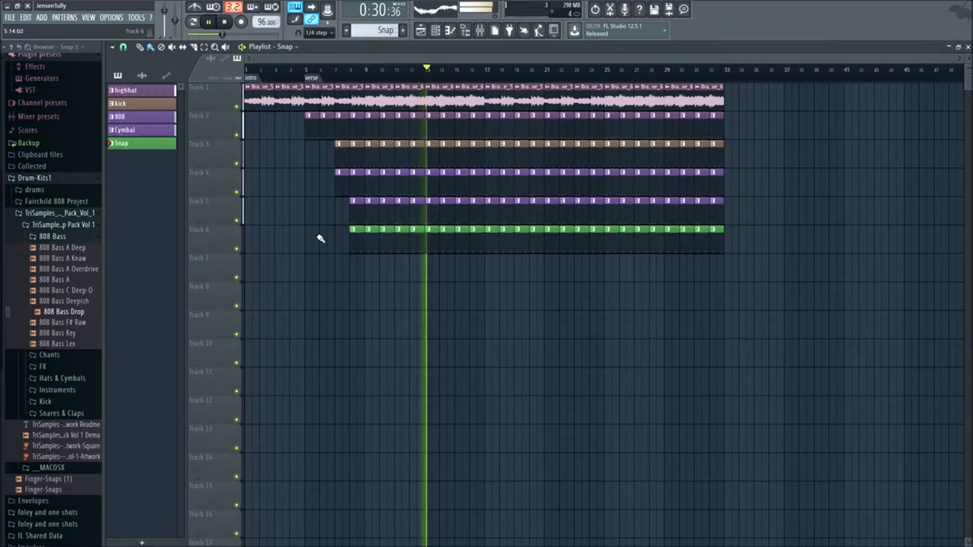
- Stop playback and add a marker named "chorus" at bar 21 of the playlist timeline
{"action": "key", "text": "space"}
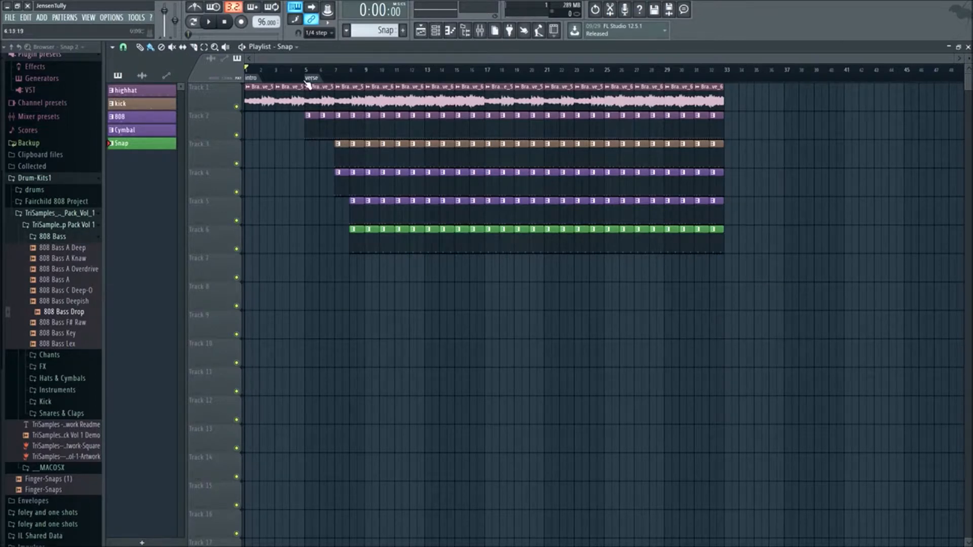
{"action": "scroll", "coordinate": [306, 78], "scroll_direction": "up", "scroll_amount": 1}
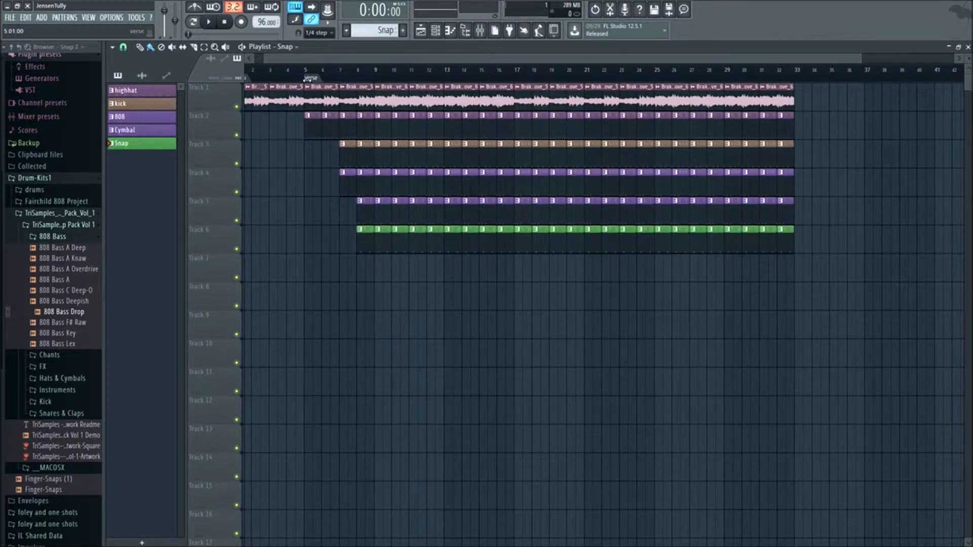
{"action": "right_click", "coordinate": [449, 82]}
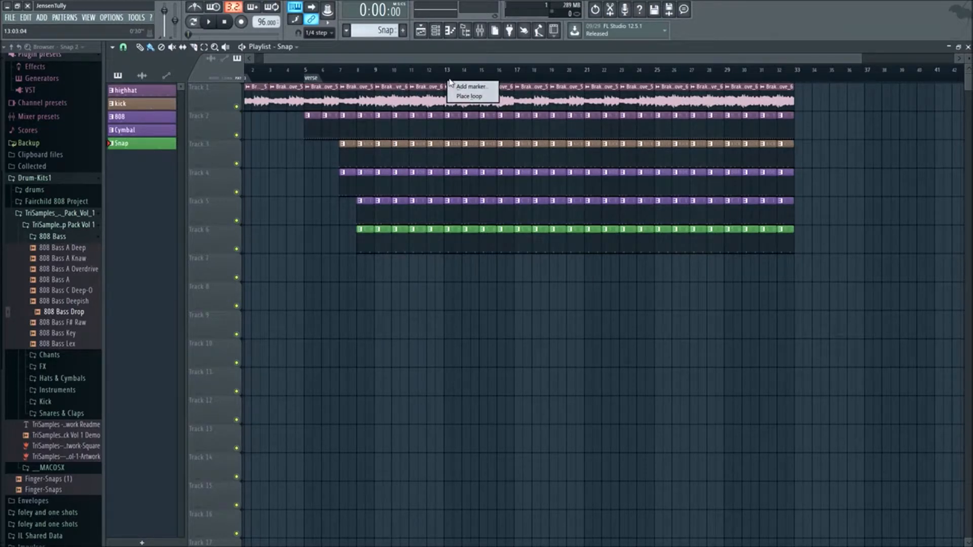
{"action": "left_click", "coordinate": [308, 79]}
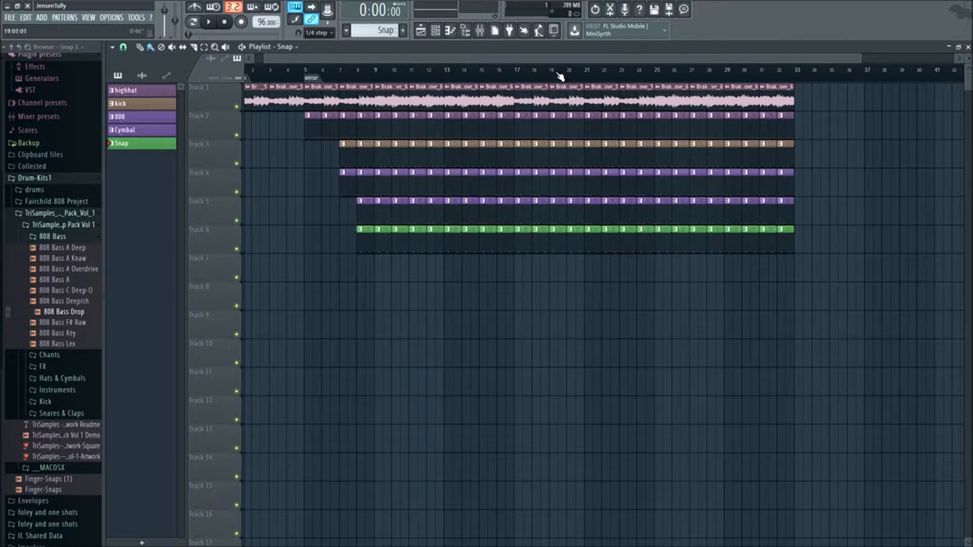
{"action": "right_click", "coordinate": [586, 81]}
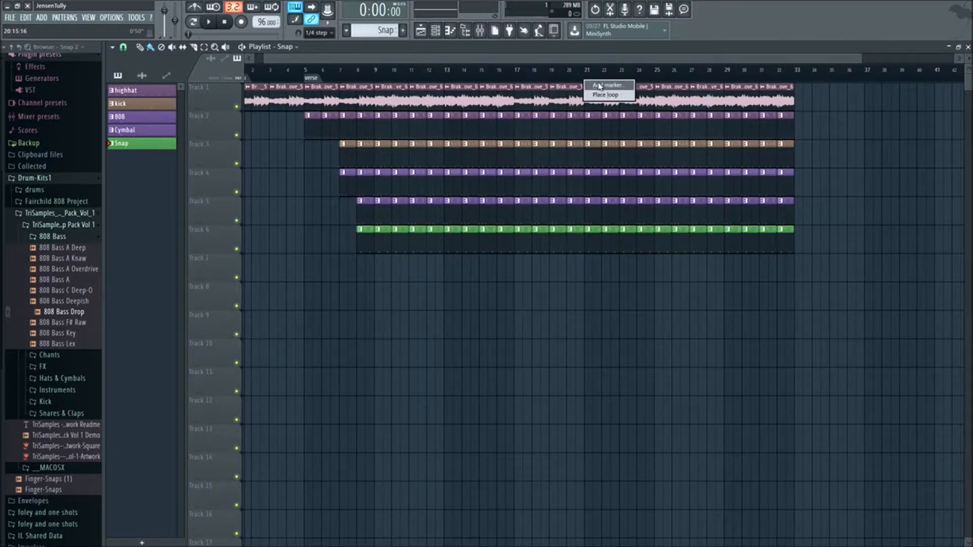
{"action": "left_click", "coordinate": [601, 87]}
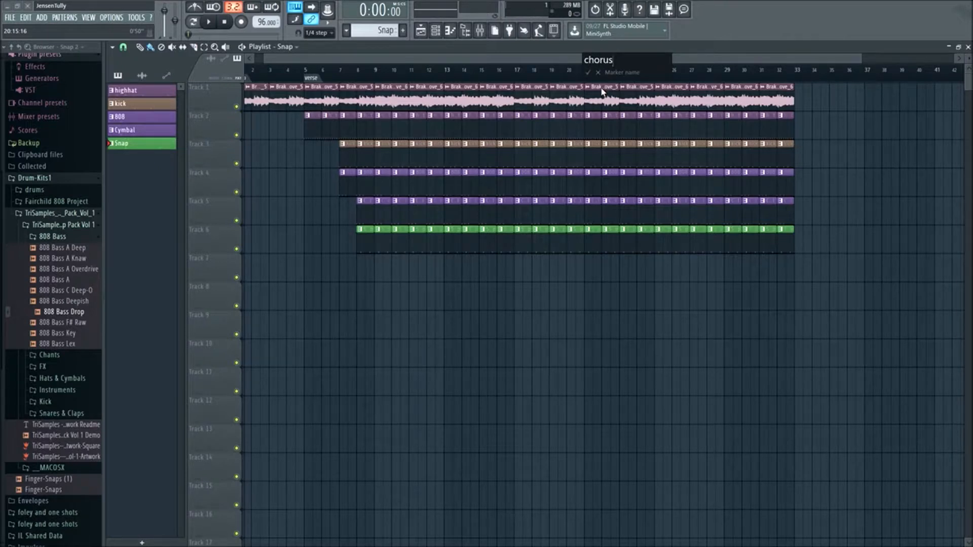
{"action": "key", "text": "Return"}
{"action": "scroll", "coordinate": [635, 280], "scroll_direction": "down", "scroll_amount": 1}
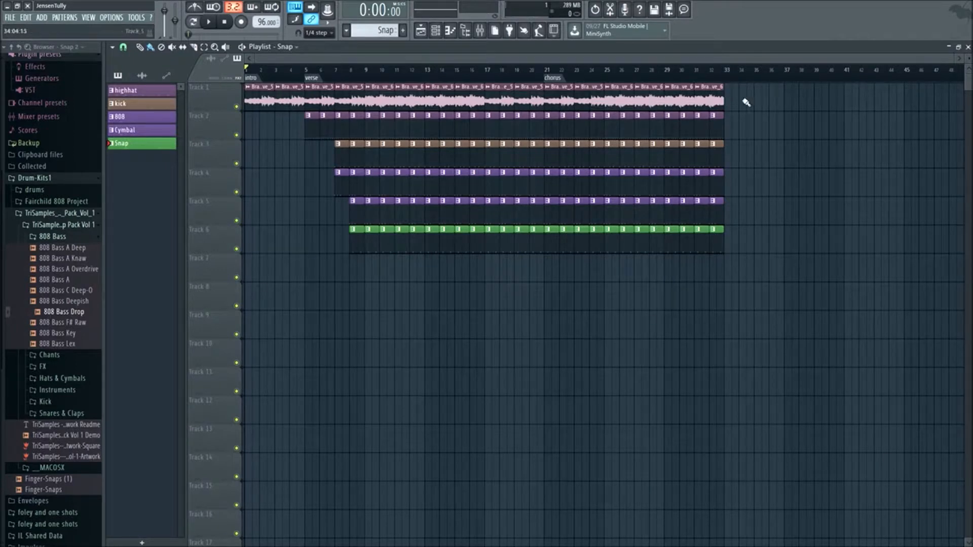
- Cut away the first beat of the sample and hi-hat clips at bar 5 on Tracks 1 and 2, leaving a gap where the verse starts
{"action": "key", "text": "space"}
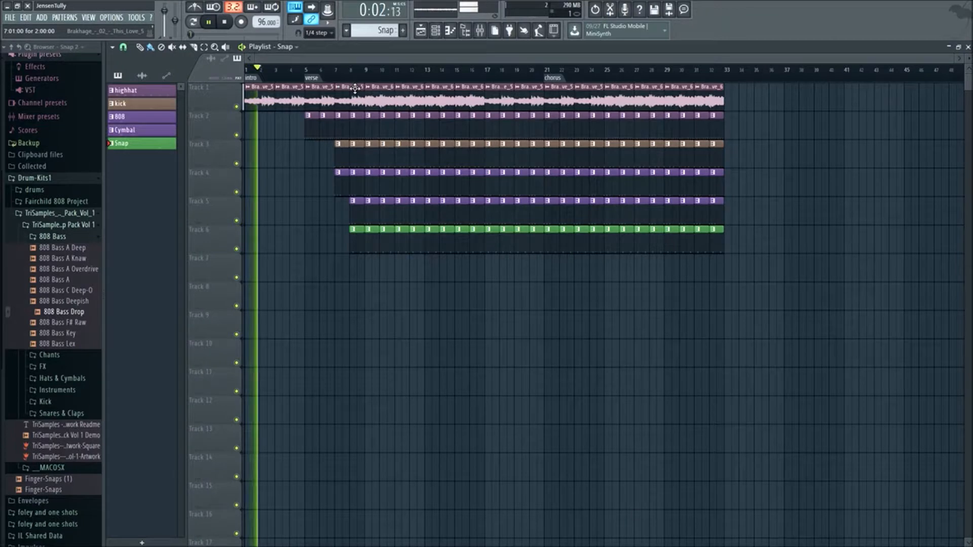
{"action": "key", "text": "space"}
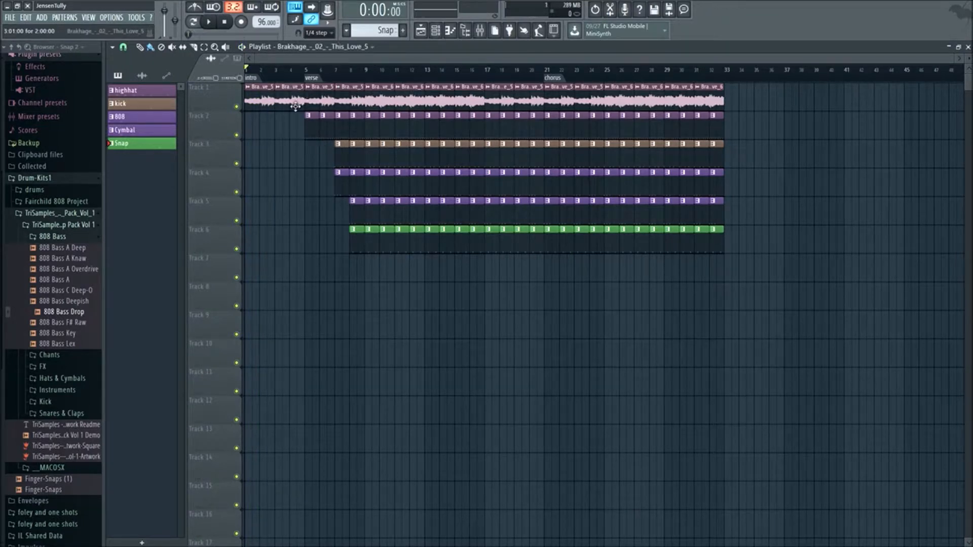
{"action": "scroll", "coordinate": [318, 167], "scroll_direction": "up", "scroll_amount": 3}
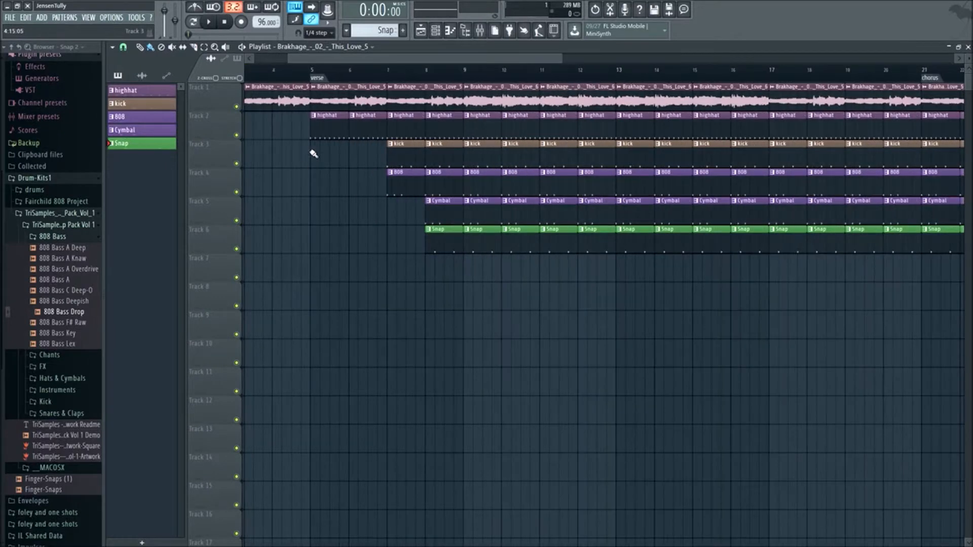
{"action": "scroll", "coordinate": [325, 131], "scroll_direction": "up", "scroll_amount": 2}
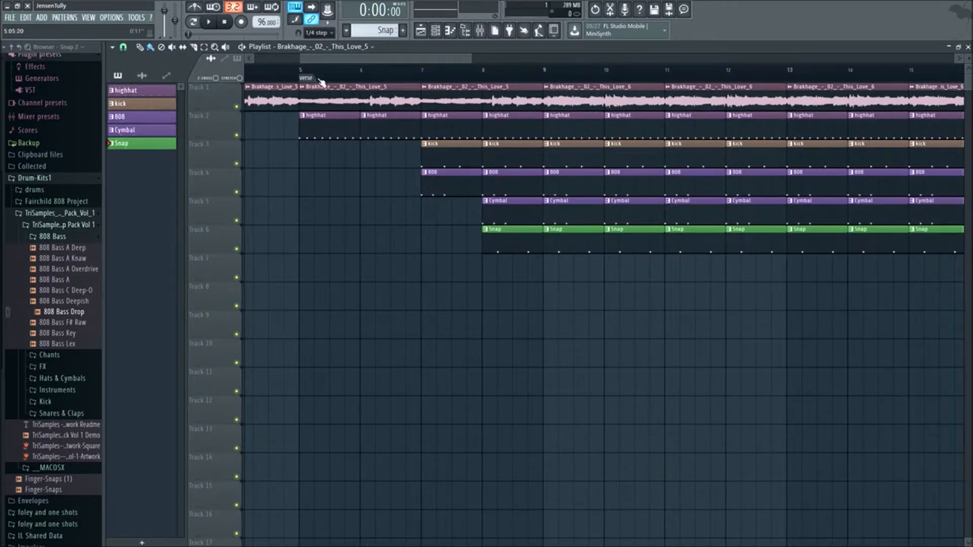
{"action": "left_click_drag", "start_coordinate": [327, 63], "coordinate": [317, 58]}
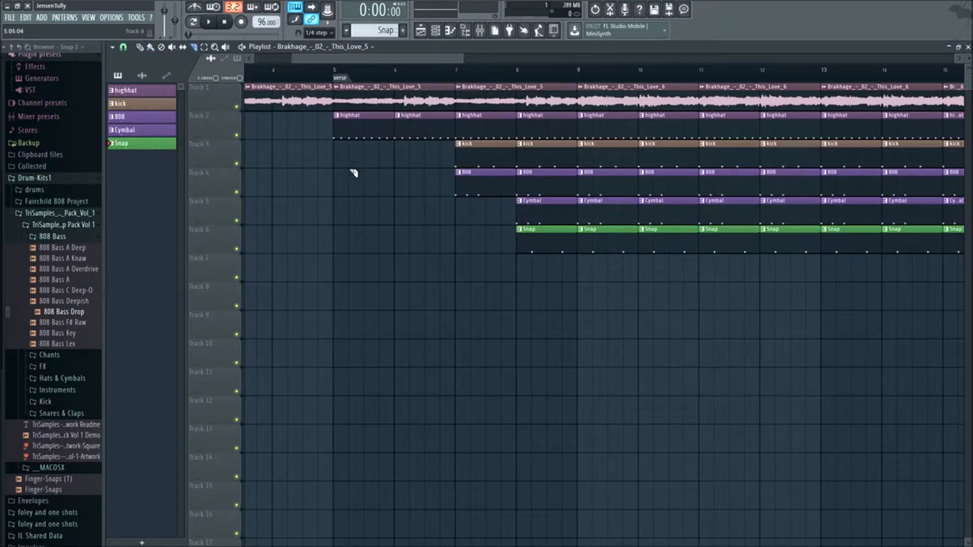
{"action": "left_click_drag", "start_coordinate": [353, 83], "coordinate": [349, 85]}
{"action": "left_click", "coordinate": [339, 133], "text": "ctrl+shift"}
{"action": "key", "text": "Delete"}
{"action": "left_click_drag", "start_coordinate": [308, 59], "coordinate": [249, 59]}
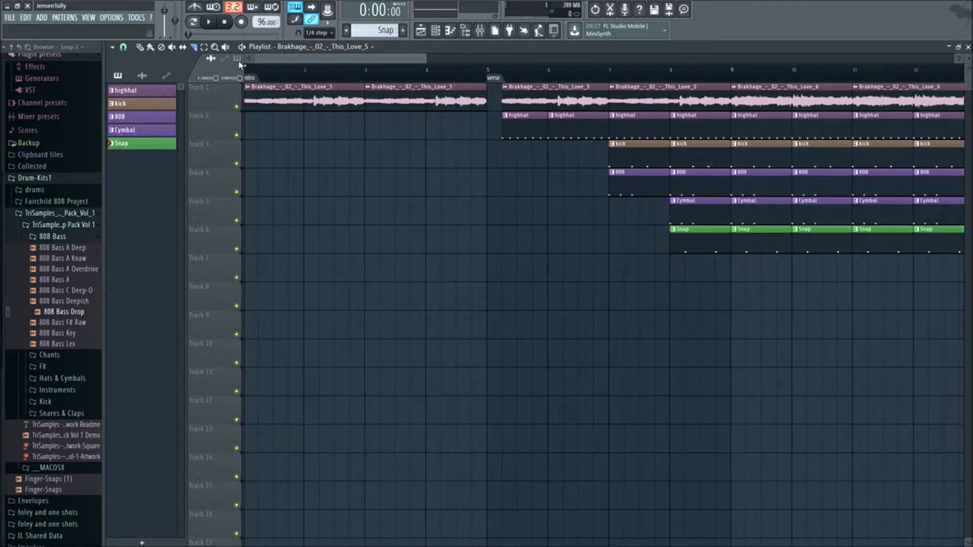
- Play the arrangement from the start to check the intro leading up to the gap before the verse
{"action": "key", "text": "space"}
{"action": "scroll", "coordinate": [519, 205], "scroll_direction": "down", "scroll_amount": 3}
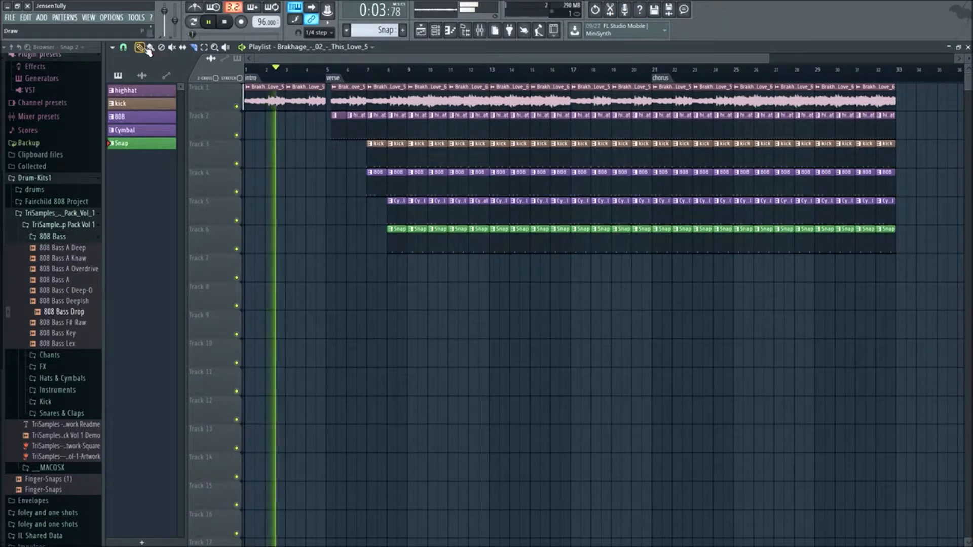
{"action": "key", "text": "space"}
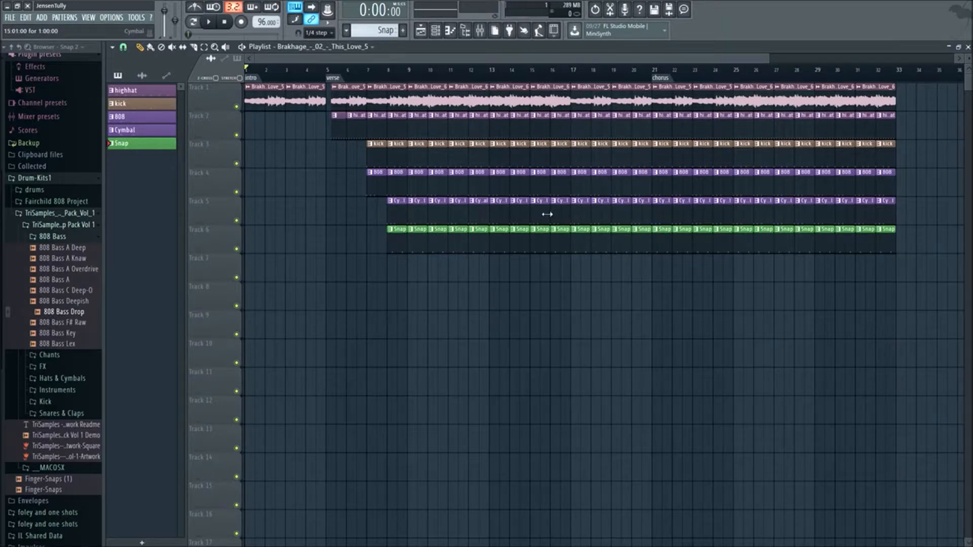
- Delete the Cymbal clips from bar 16 onward and the 808 and Snap clips from bar 21 onward, and add a "verse2" marker at bar 29
{"action": "left_click_drag", "start_coordinate": [903, 207], "coordinate": [559, 222]}
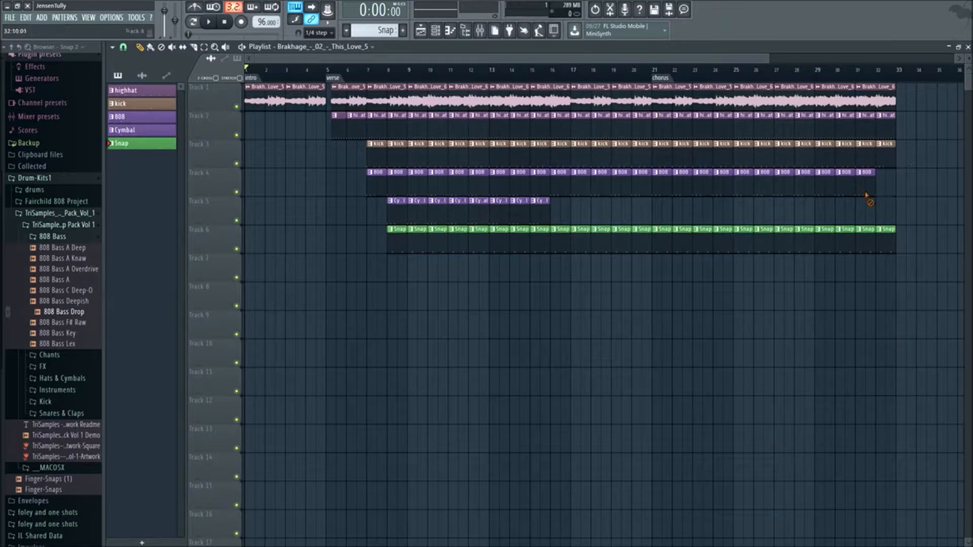
{"action": "left_click_drag", "start_coordinate": [865, 194], "coordinate": [657, 197]}
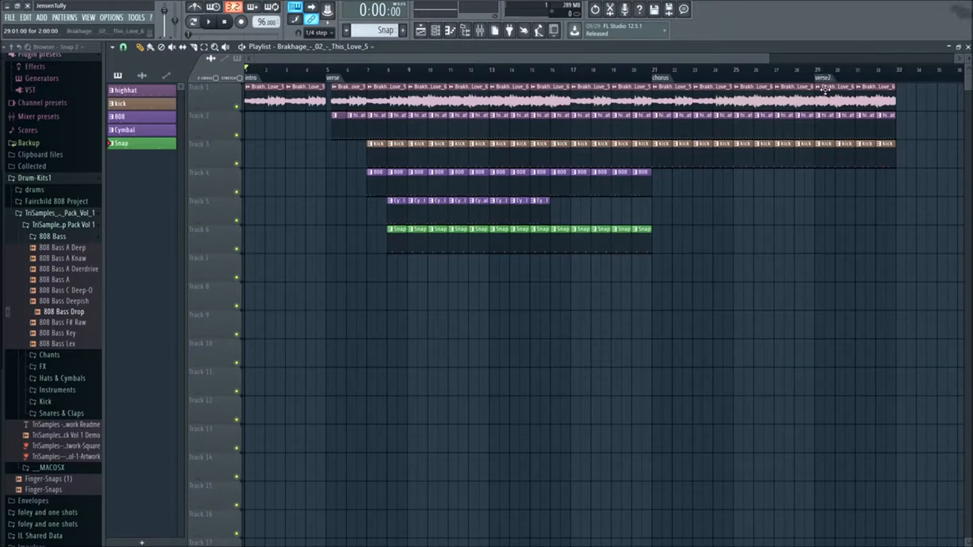
{"action": "scroll", "coordinate": [799, 267], "scroll_direction": "down", "scroll_amount": 1}
{"action": "scroll", "coordinate": [734, 229], "scroll_direction": "down", "scroll_amount": 1}
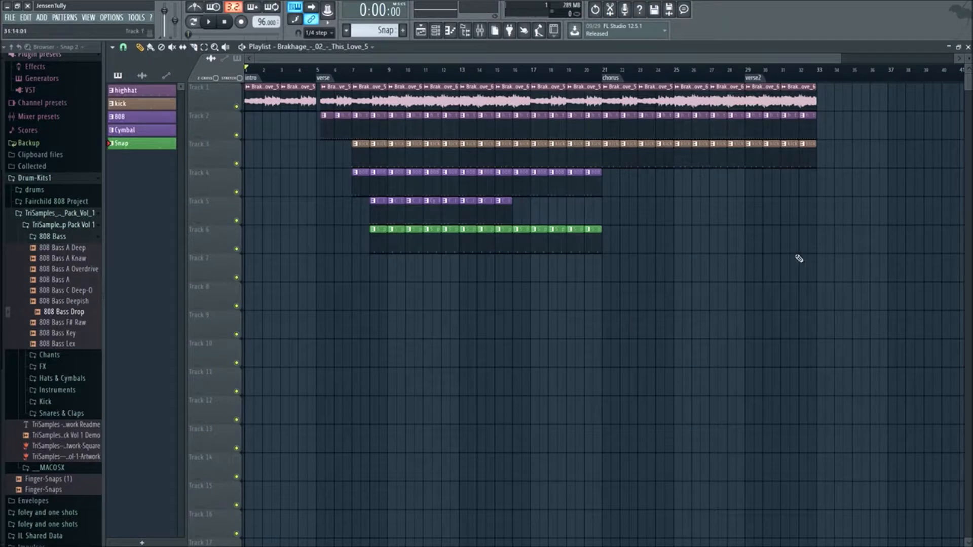
- Play the arrangement from the start through bar 8 to review how the verse drums come in
{"action": "scroll", "coordinate": [704, 244], "scroll_direction": "down", "scroll_amount": 1}
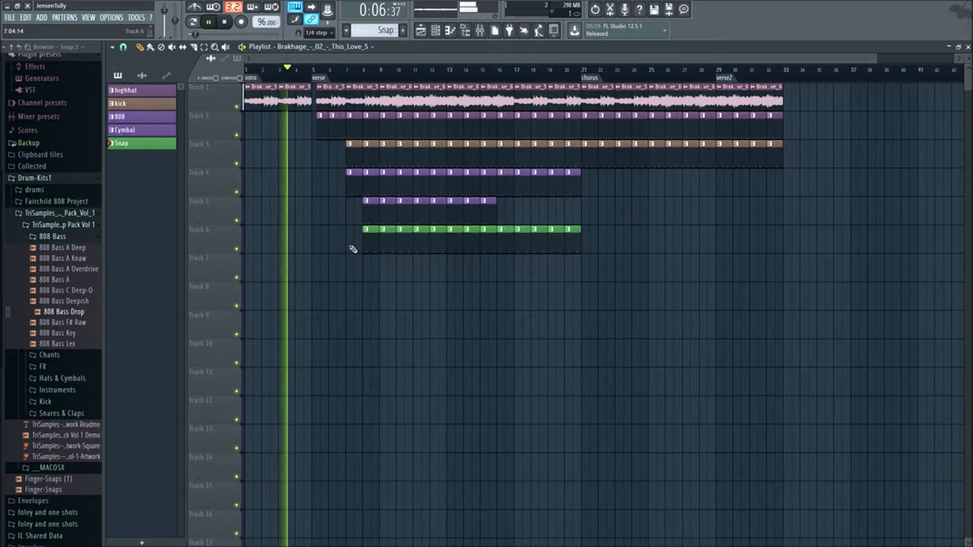
{"action": "scroll", "coordinate": [356, 282], "scroll_direction": "up", "scroll_amount": 2}
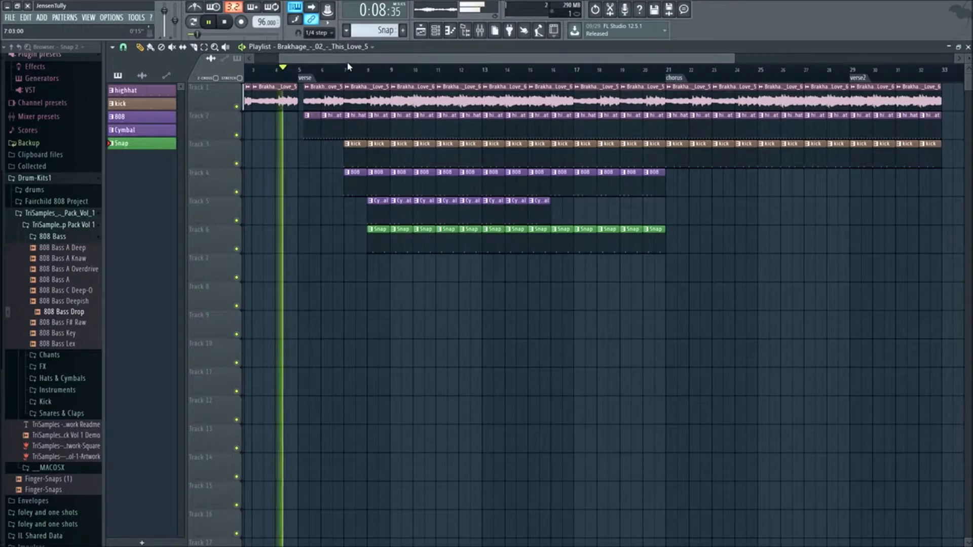
{"action": "left_click_drag", "start_coordinate": [347, 61], "coordinate": [333, 63]}
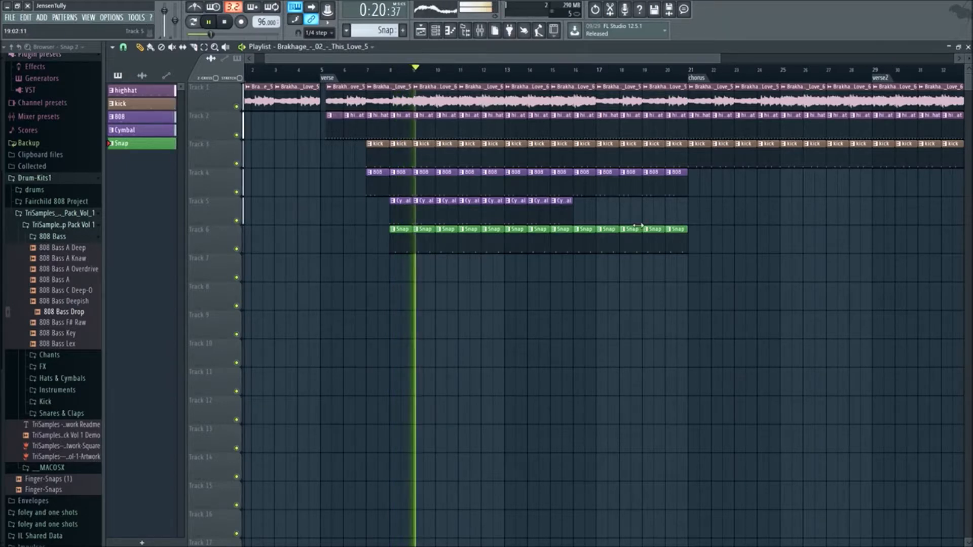
{"action": "key", "text": "space"}
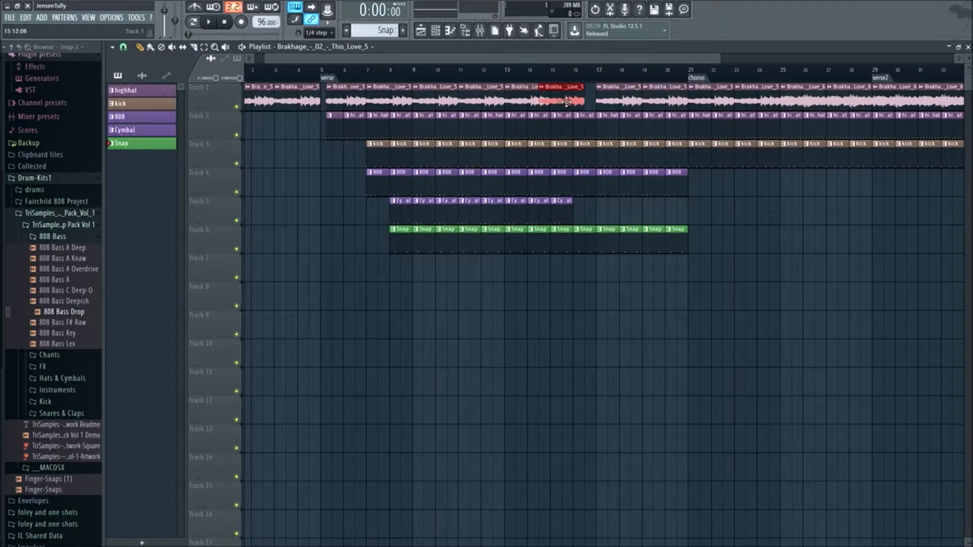
- Fill the verse on Track 1 with This_Love_5 clips through bar 20 and place the This_Love_6 clips over chorus bars 21 to 28
{"action": "scroll", "coordinate": [659, 131], "scroll_direction": "down", "scroll_amount": 2}
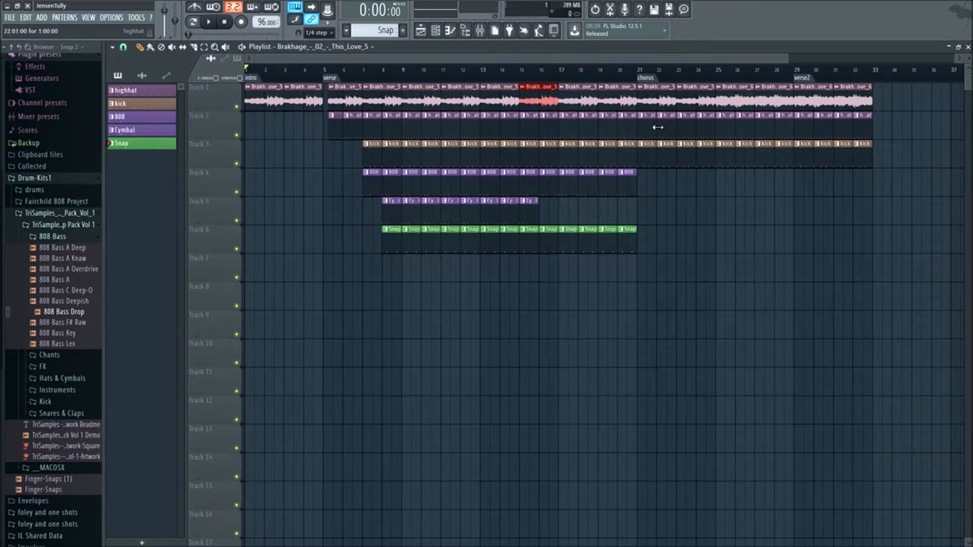
{"action": "left_click_drag", "start_coordinate": [698, 102], "coordinate": [887, 96]}
{"action": "mouse_move", "coordinate": [745, 96]}
{"action": "left_mouse_down"}
{"action": "mouse_move", "coordinate": [598, 98]}
{"action": "mouse_move", "coordinate": [744, 100]}
{"action": "left_mouse_up"}
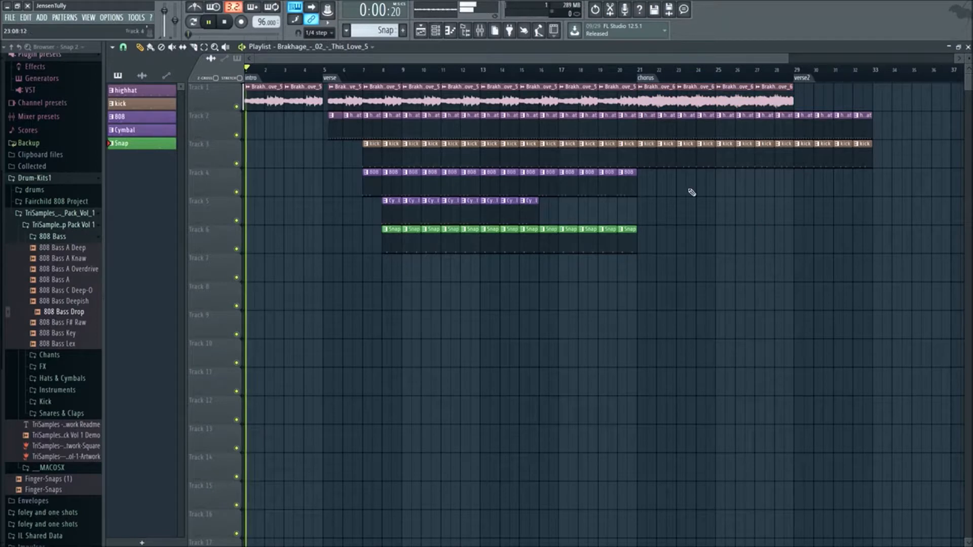
- Play the arrangement from the start into bar 11 to review the verse with the This_Love_5 sample
{"action": "scroll", "coordinate": [748, 218], "scroll_direction": "down", "scroll_amount": 2}
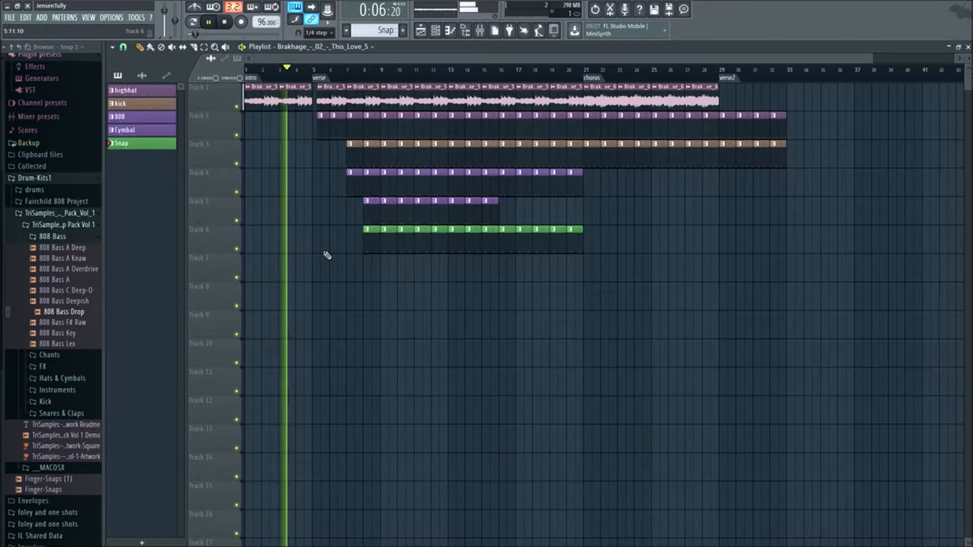
{"action": "scroll", "coordinate": [327, 256], "scroll_direction": "up", "scroll_amount": 2}
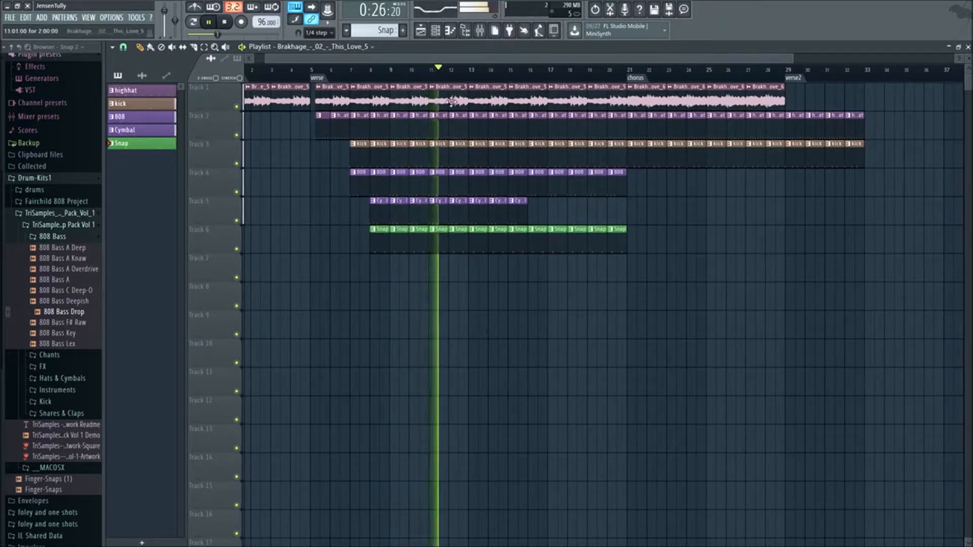
{"action": "key", "text": "space"}
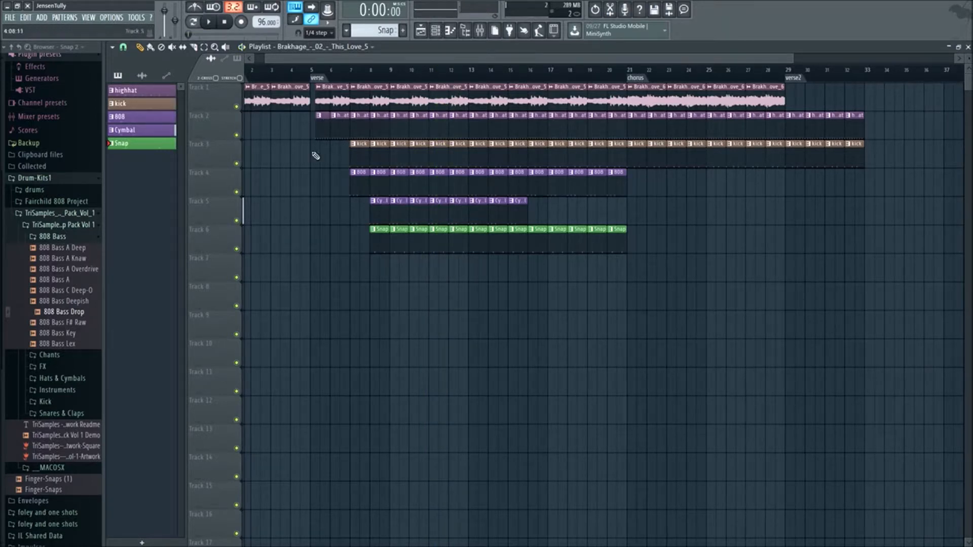
- Play from just before bar 7 and delete the Snap and Cymbal clips from bars 10 through 12 on Tracks 6 and 5
{"action": "scroll", "coordinate": [377, 324], "scroll_direction": "up", "scroll_amount": 3}
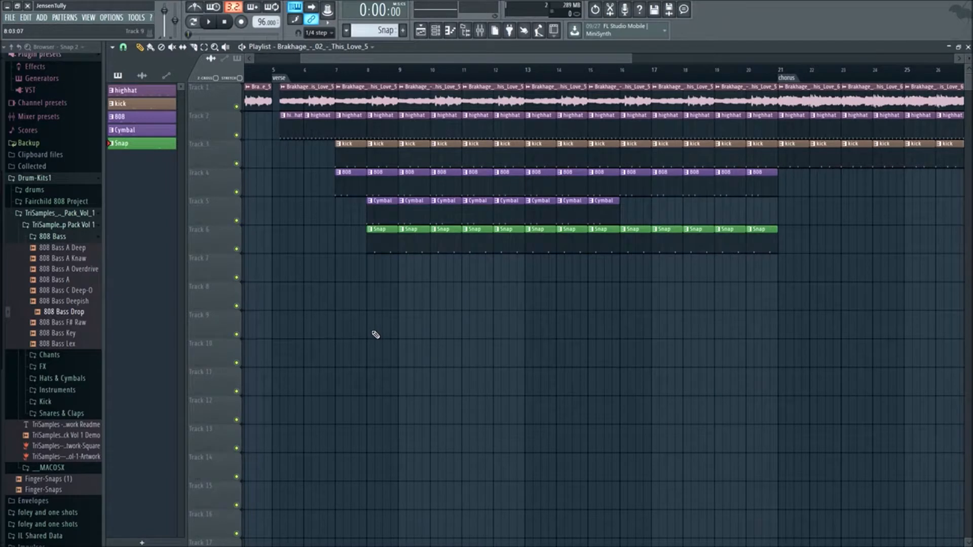
{"action": "scroll", "coordinate": [653, 324], "scroll_direction": "down", "scroll_amount": 3}
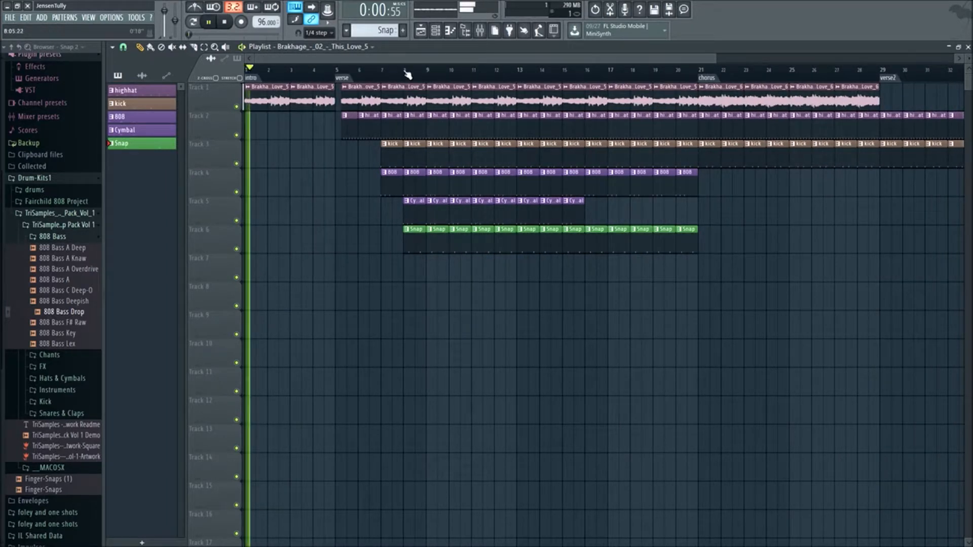
{"action": "left_click", "coordinate": [374, 71]}
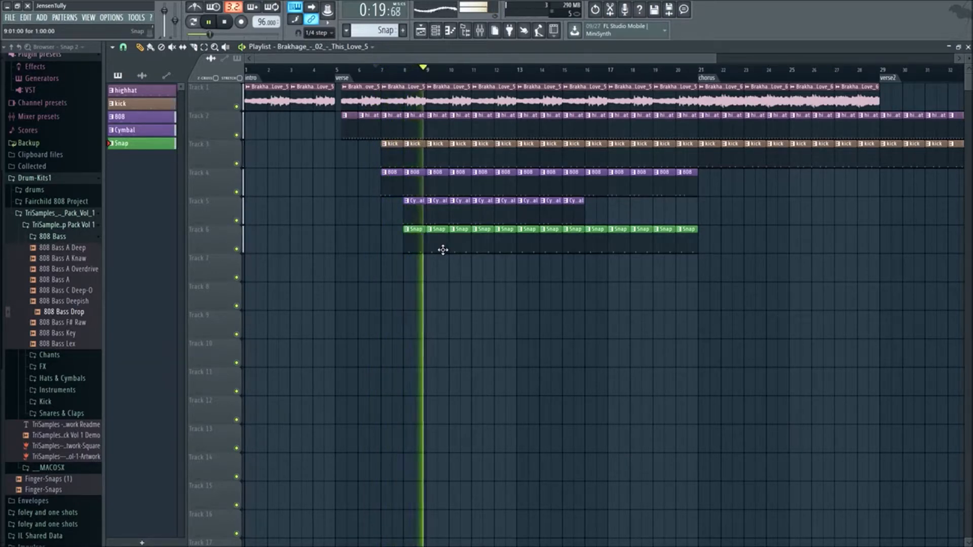
{"action": "right_click", "coordinate": [461, 230]}
{"action": "right_click", "coordinate": [461, 202]}
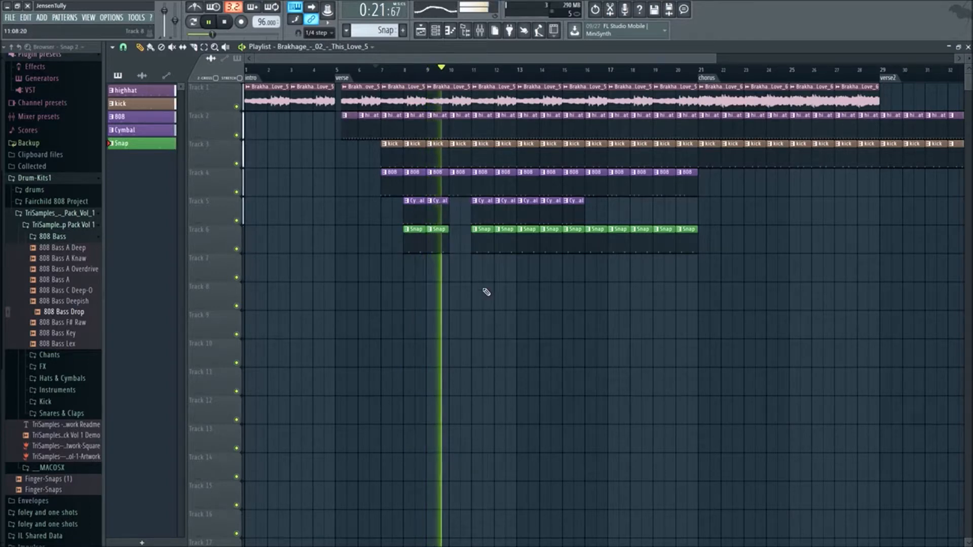
{"action": "right_click", "coordinate": [479, 232]}
{"action": "right_click", "coordinate": [479, 203]}
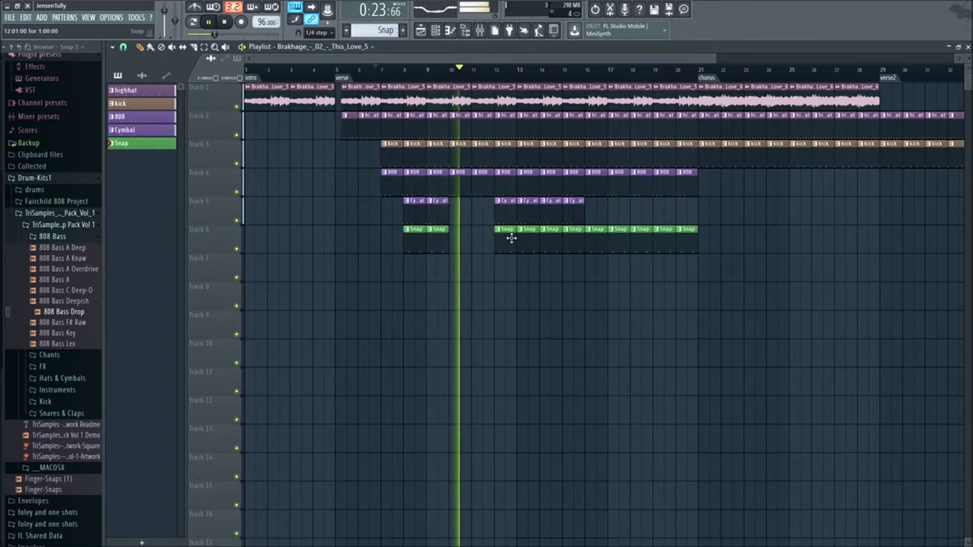
{"action": "right_click", "coordinate": [508, 236]}
{"action": "right_click", "coordinate": [507, 202]}
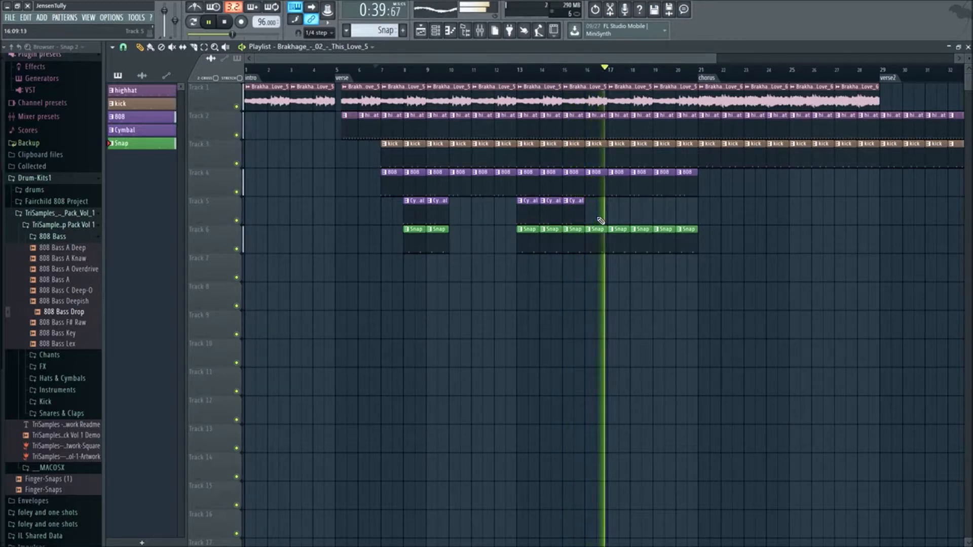
- Put Snap clips back into bars 10 through 12 on Track 6 and clear the selection
{"action": "left_click_drag", "start_coordinate": [498, 226], "coordinate": [507, 252]}
{"action": "key", "text": "ctrl+d"}
- Delete the 808 clips from bars 18 through 20 on Track 4 during playback
{"action": "right_click", "coordinate": [640, 193]}
{"action": "right_click", "coordinate": [664, 194]}
{"action": "right_click", "coordinate": [687, 195]}
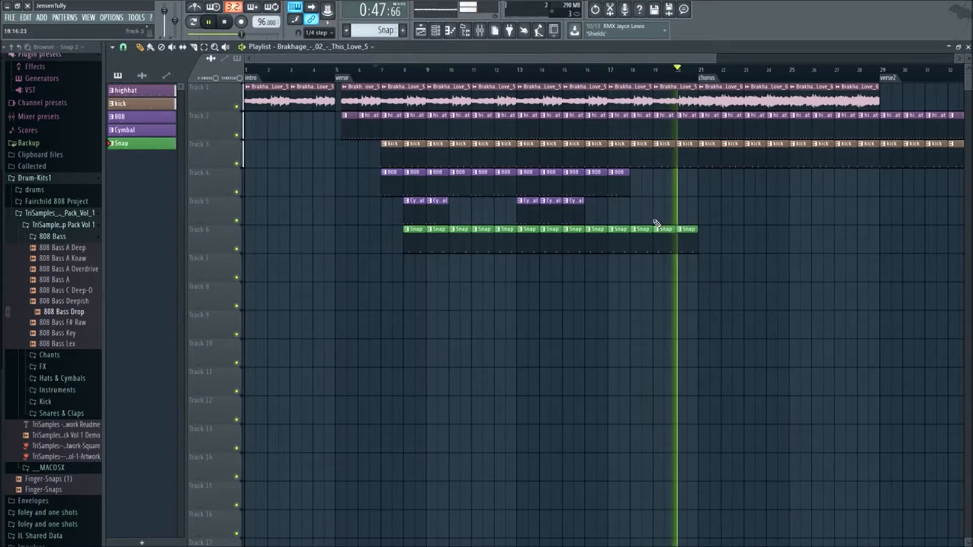
- Copy 808 clips back into bars 18 and 19 on Track 4 and replay from just before bar 7
{"action": "left_click_drag", "start_coordinate": [620, 170], "coordinate": [663, 199]}
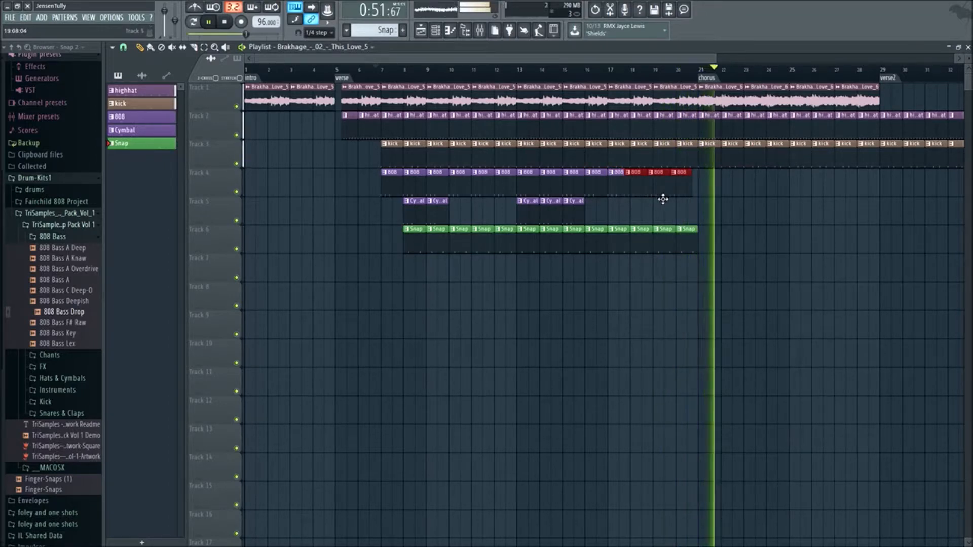
{"action": "key", "text": "space"}
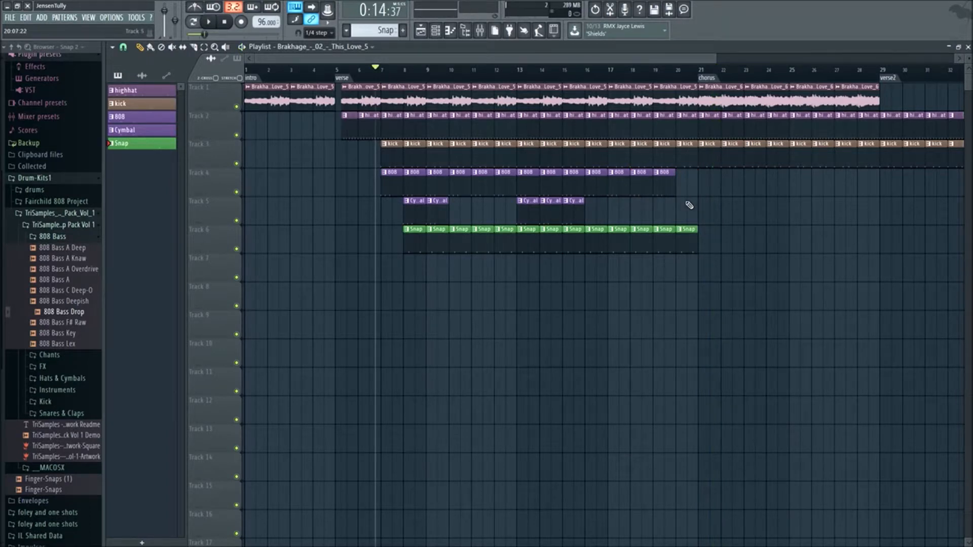
{"action": "key", "text": "space"}
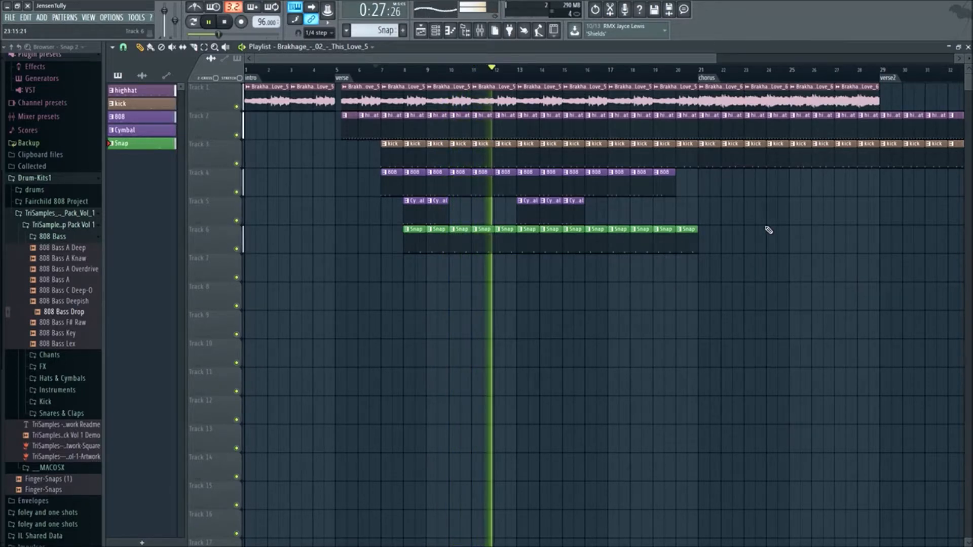
- Add a Cymbal clip at bar 19 on Track 5 and delete the highhat clip from bar 20 on Track 2
{"action": "scroll", "coordinate": [768, 230], "scroll_direction": "down", "scroll_amount": 1}
{"action": "scroll", "coordinate": [758, 265], "scroll_direction": "down", "scroll_amount": 1}
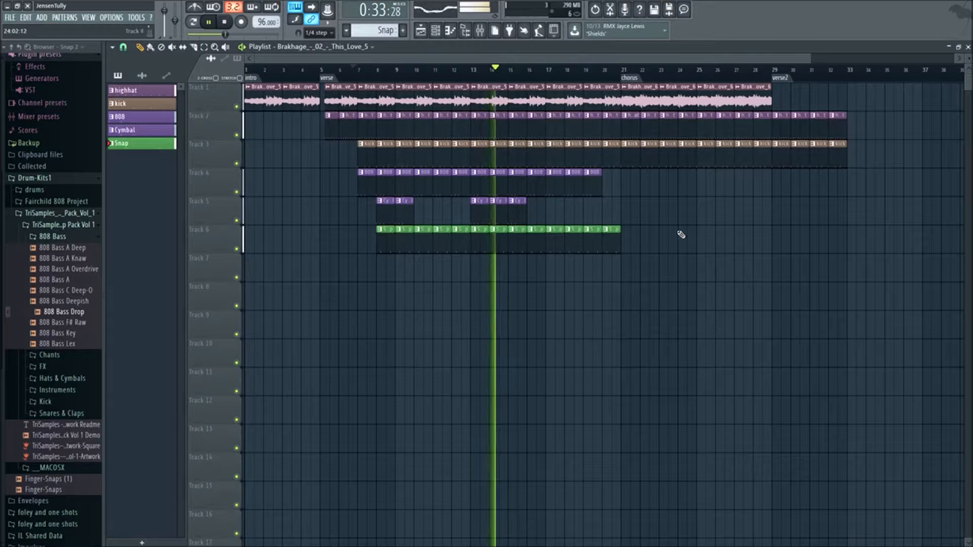
{"action": "left_click_drag", "start_coordinate": [572, 205], "coordinate": [604, 211]}
{"action": "right_click", "coordinate": [611, 116]}
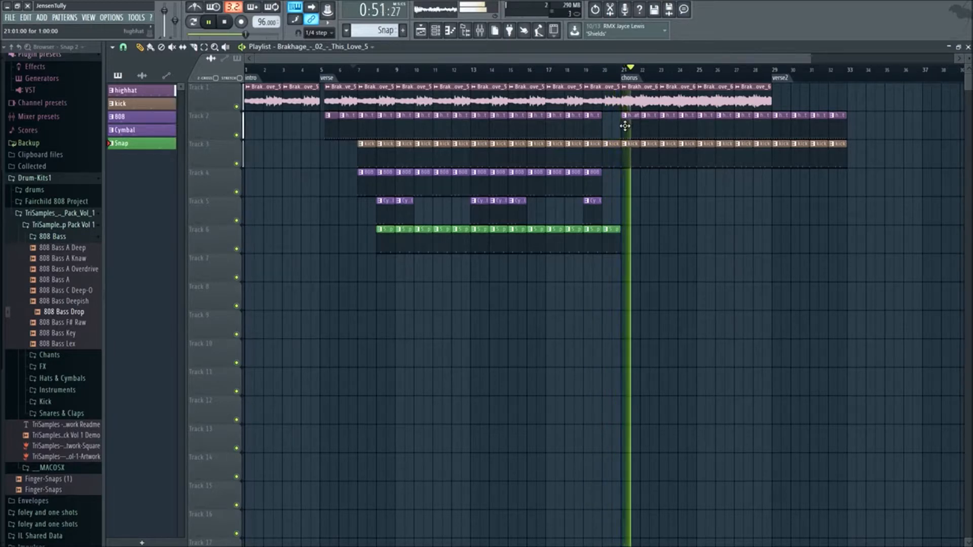
{"action": "key", "text": "space"}
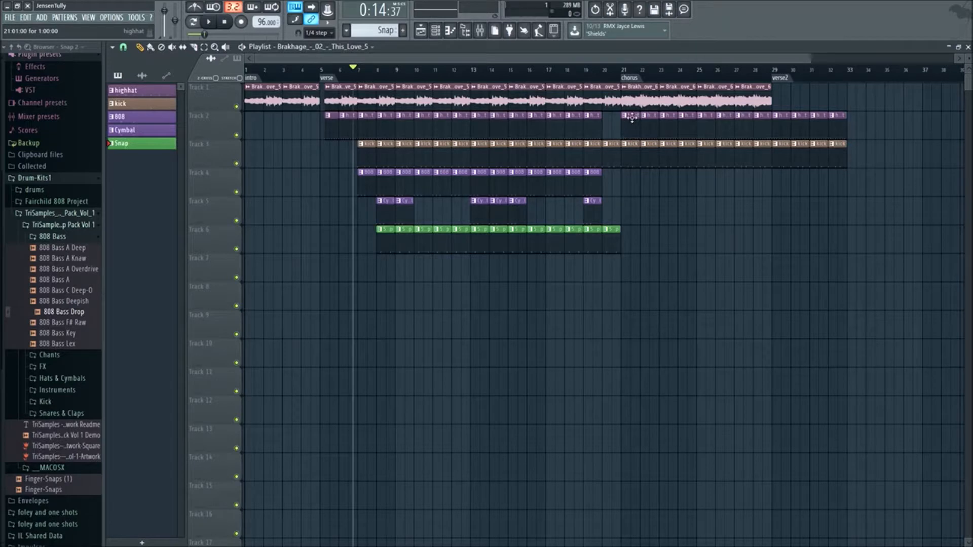
- Make the highhat clip at the chorus marker in bar 21 a unique pattern
{"action": "right_click", "coordinate": [627, 119]}
{"action": "left_click", "coordinate": [744, 275]}
{"action": "scroll", "coordinate": [647, 207], "scroll_direction": "up", "scroll_amount": 3}
{"action": "right_click", "coordinate": [606, 120]}
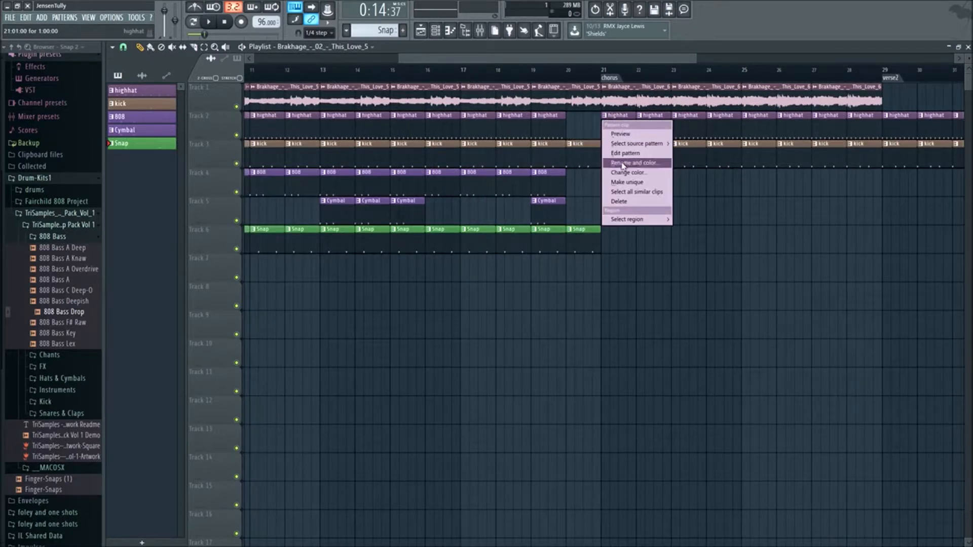
{"action": "left_click", "coordinate": [627, 183]}
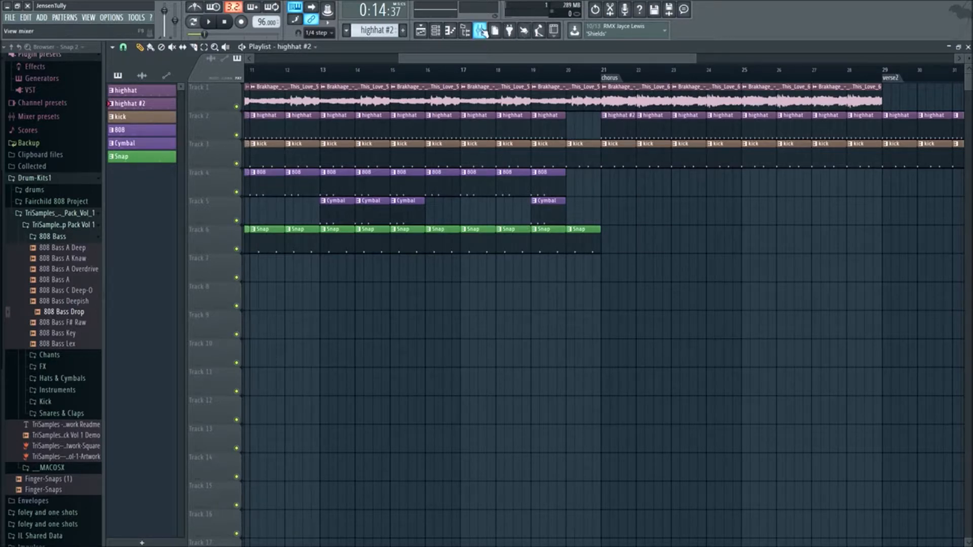
- Thin out the HiHat channel in the highhat #2 pattern to one hit on every fourth step
{"action": "left_click", "coordinate": [433, 32]}
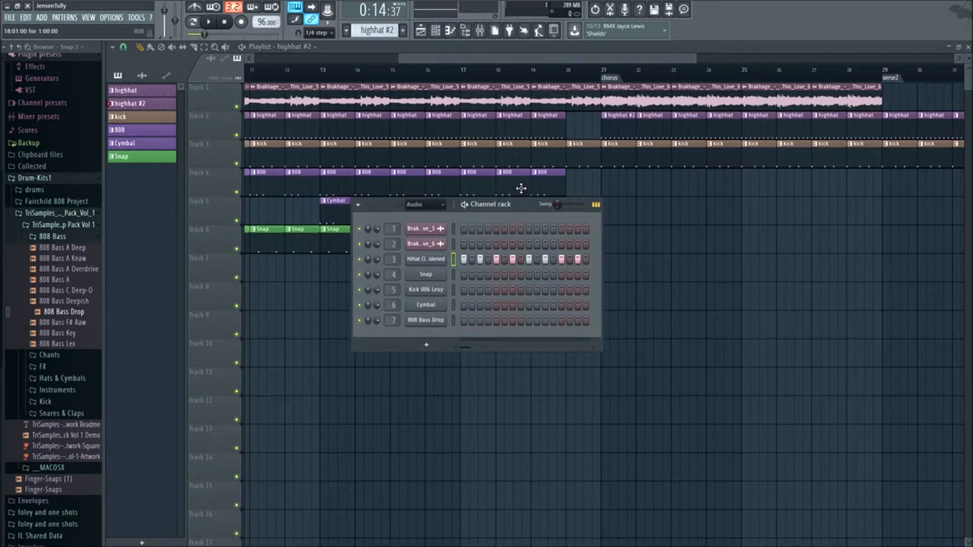
{"action": "right_click", "coordinate": [441, 260]}
{"action": "left_click", "coordinate": [549, 292]}
{"action": "right_click", "coordinate": [436, 262]}
{"action": "left_click", "coordinate": [555, 301]}
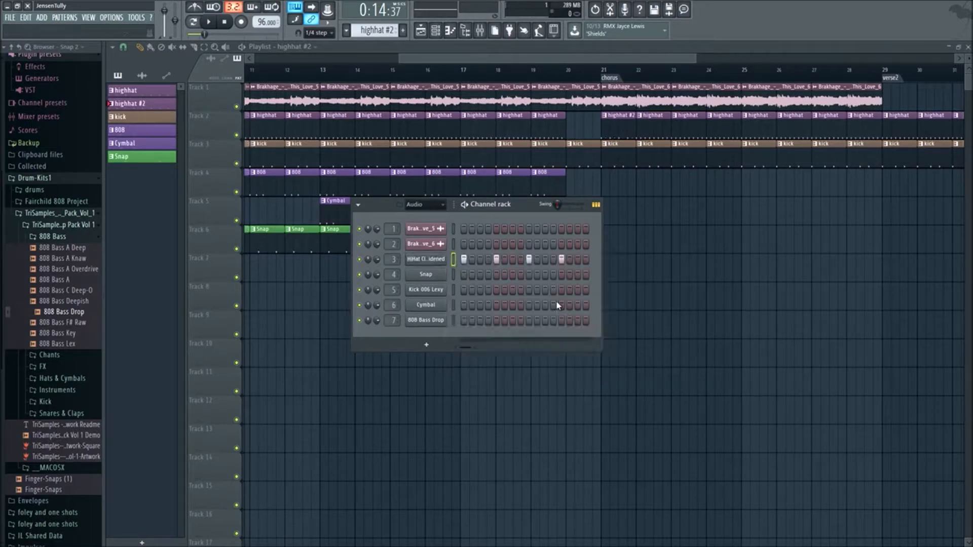
- Replace the Track 2 clips across the chorus with highhat #2 clips through bar 28 and play the section
{"action": "scroll", "coordinate": [593, 158], "scroll_direction": "down", "scroll_amount": 3}
{"action": "left_click_drag", "start_coordinate": [562, 135], "coordinate": [660, 131]}
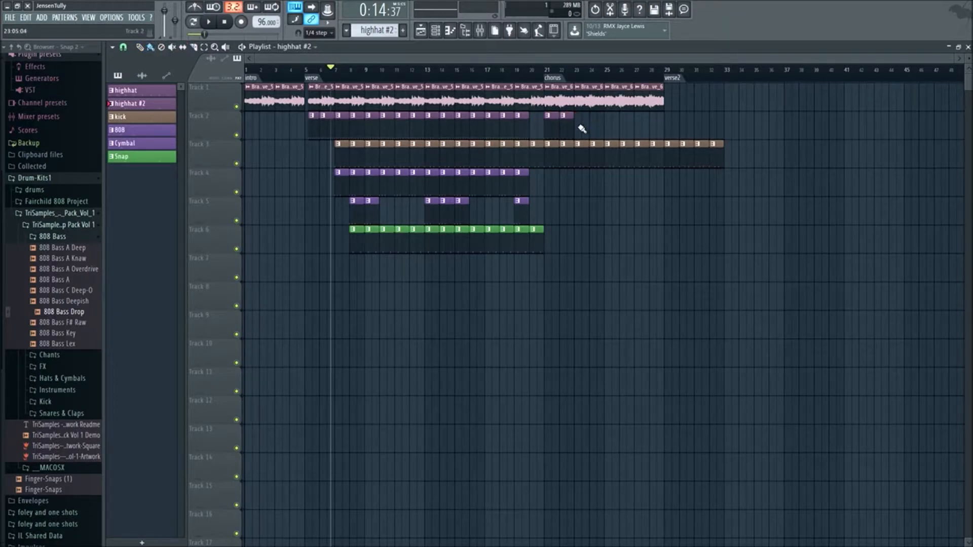
{"action": "key", "text": "space"}
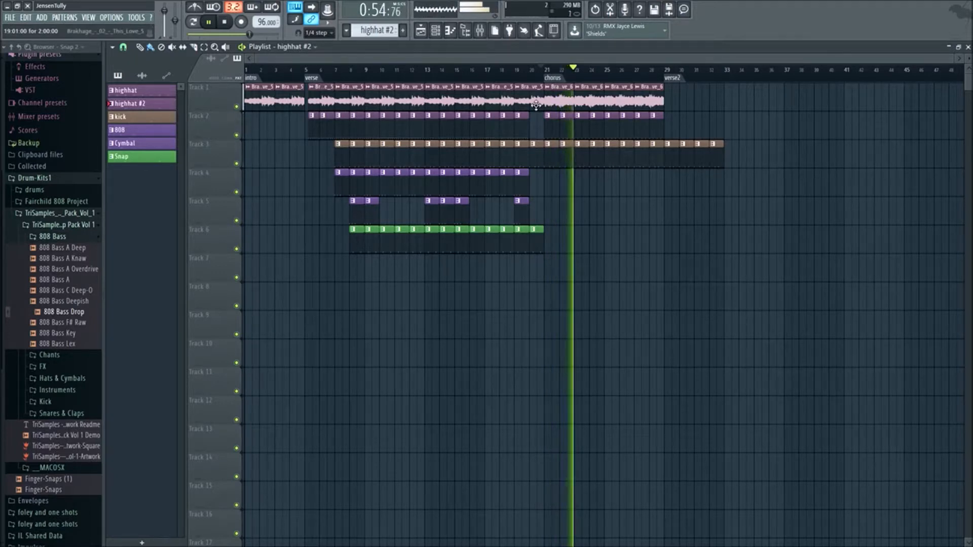
- Set the mixer volume of the This_Love_6 sample to 55% and the HiHat to 89% during playback
{"action": "left_click", "coordinate": [480, 32]}
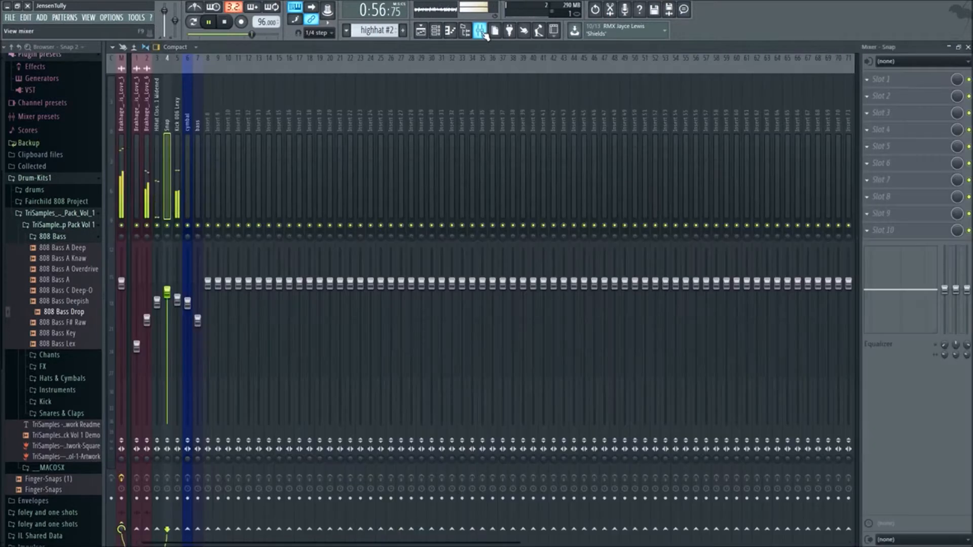
{"action": "left_click_drag", "start_coordinate": [147, 320], "coordinate": [147, 344]}
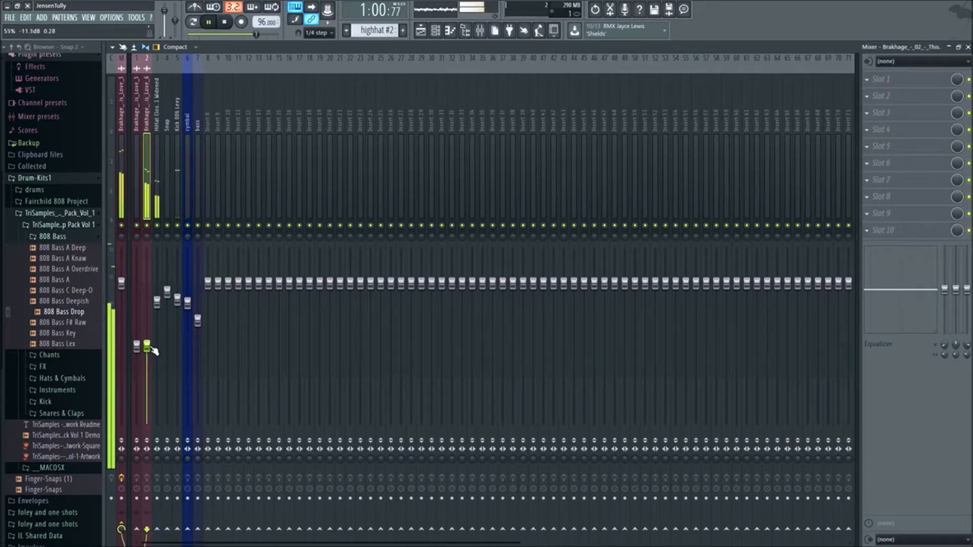
{"action": "left_click", "coordinate": [160, 131]}
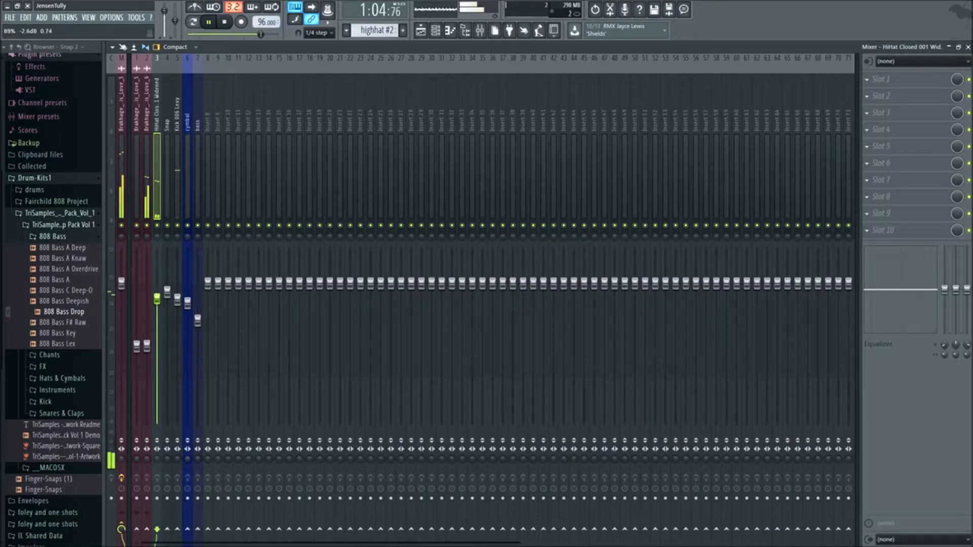
- Program the HiHat channel in highhat #2 with hits on steps 1, 3, 5, 9, 12, 13 and 15
{"action": "left_click", "coordinate": [435, 38]}
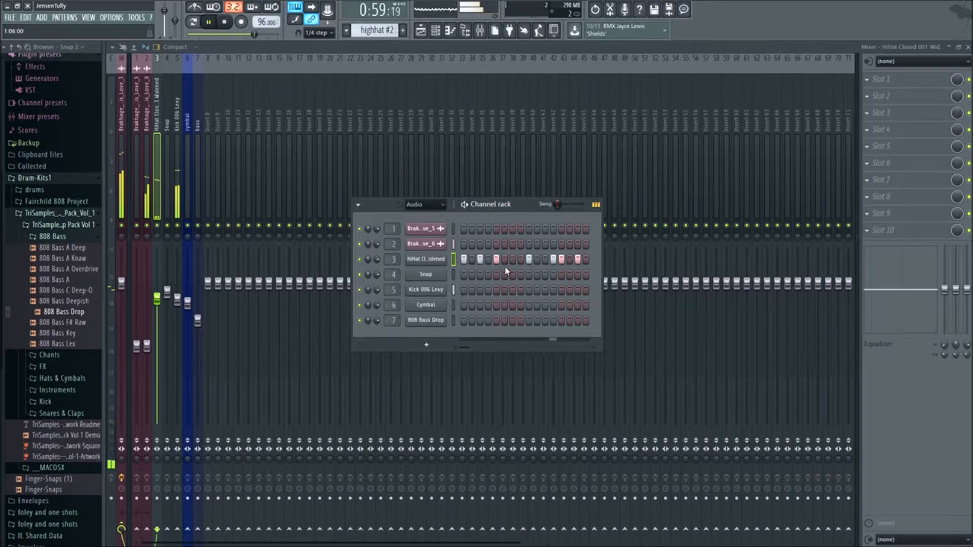
{"action": "left_click", "coordinate": [420, 31]}
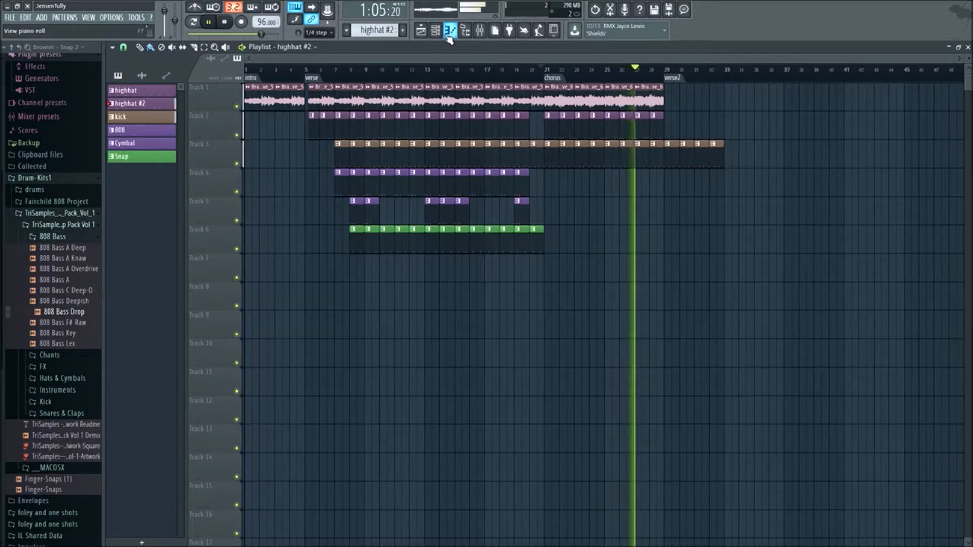
- Delete the kick clips beyond bar 28 on Track 3, then copy all the verse clips to the verse2 marker at bar 29
{"action": "left_click_drag", "start_coordinate": [730, 161], "coordinate": [665, 165]}
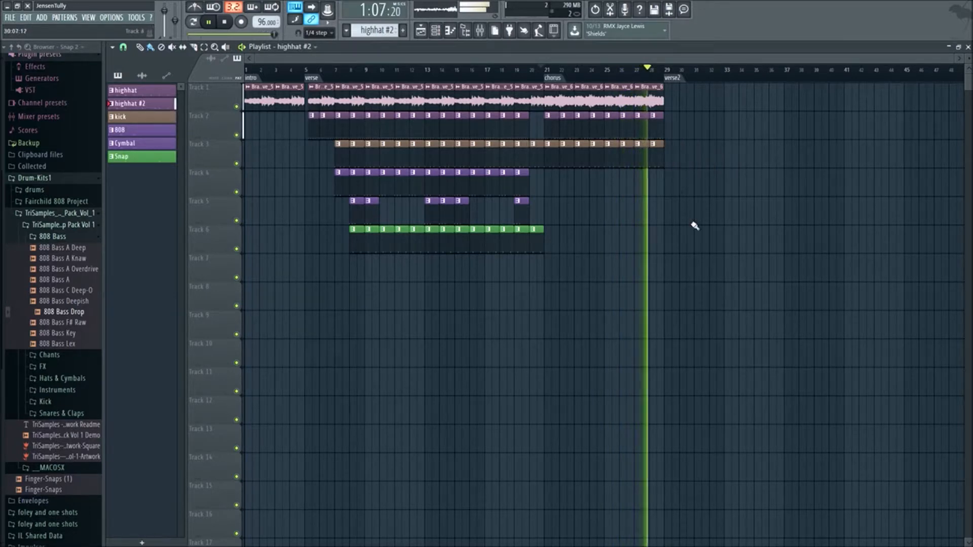
{"action": "key", "text": "space"}
{"action": "left_click_drag", "start_coordinate": [541, 268], "coordinate": [675, 114]}
{"action": "left_click", "coordinate": [689, 297]}
{"action": "scroll", "coordinate": [679, 297], "scroll_direction": "down", "scroll_amount": 2}
{"action": "key", "text": "space"}
{"action": "left_click_drag", "start_coordinate": [495, 79], "coordinate": [240, 89]}
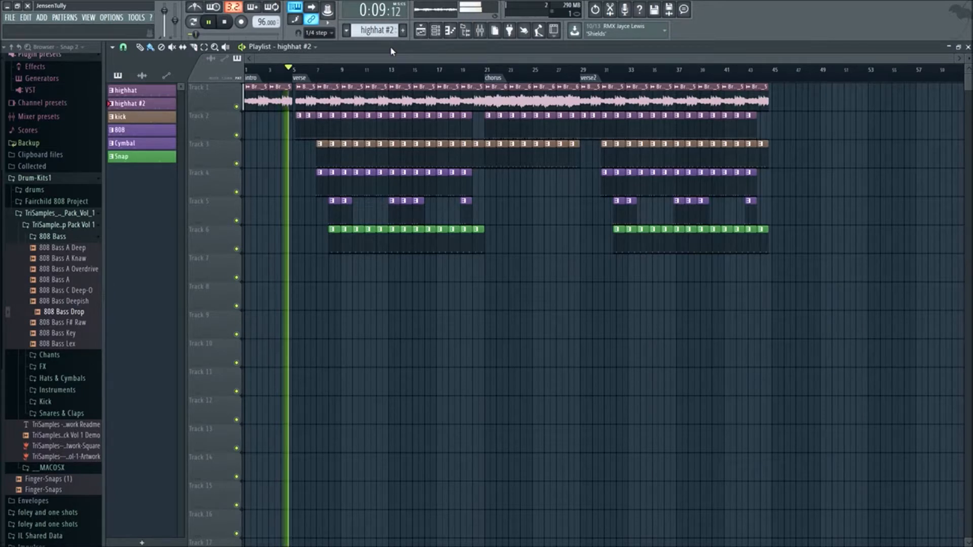
- Switch to the highhat pattern and open its HiHat Closed 001 Widened channel in the piano roll
{"action": "left_click", "coordinate": [435, 30]}
{"action": "left_click", "coordinate": [435, 264]}
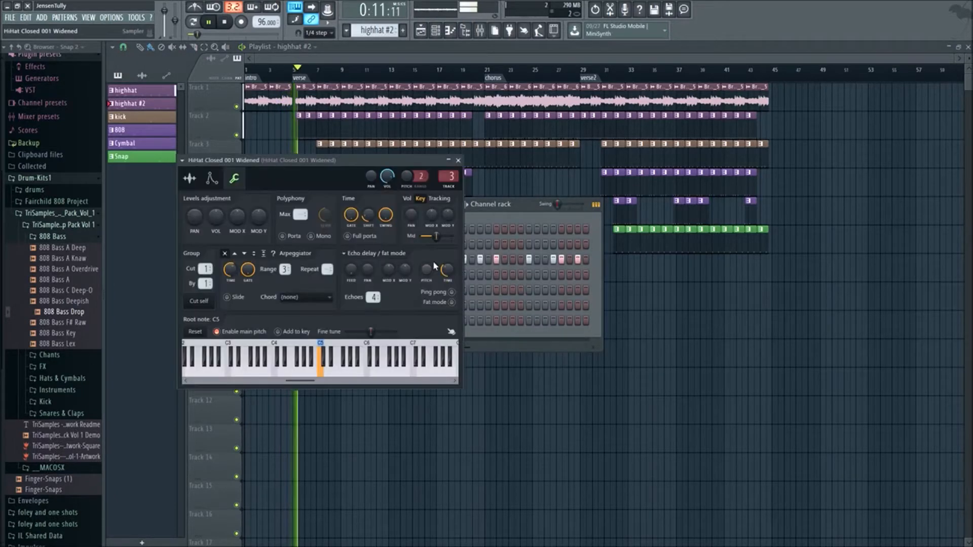
{"action": "scroll", "coordinate": [385, 30], "scroll_direction": "up", "scroll_amount": 1}
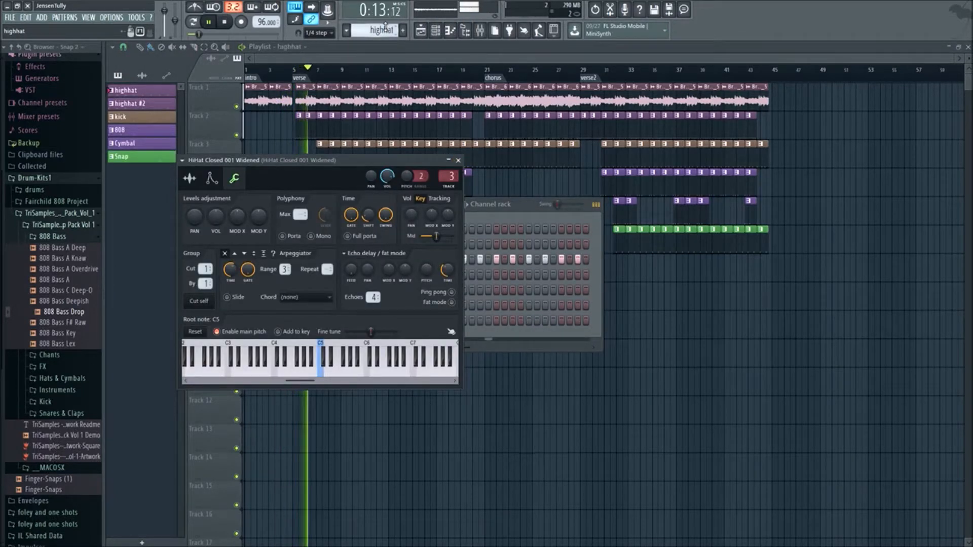
{"action": "left_click", "coordinate": [435, 30]}
{"action": "left_click", "coordinate": [435, 31]}
{"action": "right_click", "coordinate": [436, 260]}
{"action": "left_click", "coordinate": [435, 260]}
{"action": "left_click", "coordinate": [436, 260]}
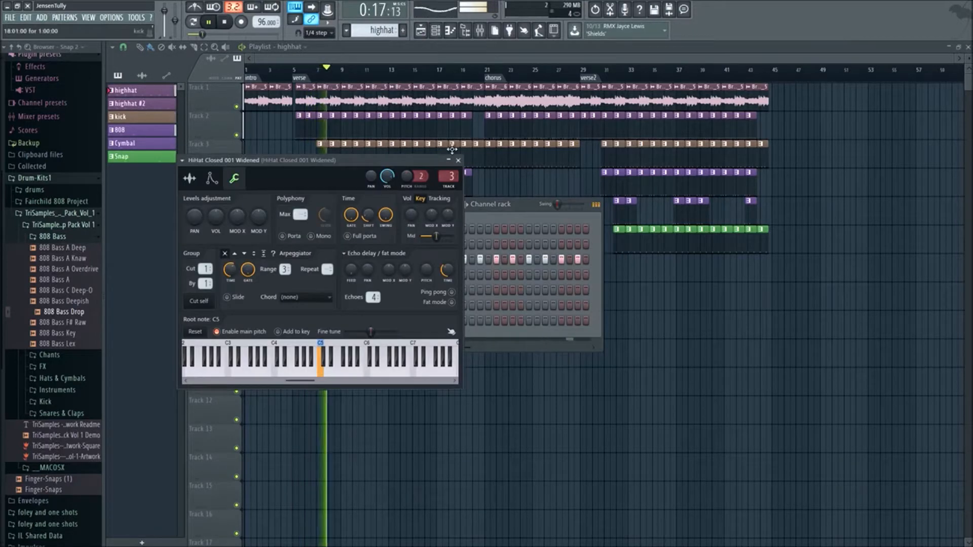
{"action": "left_click", "coordinate": [458, 160]}
{"action": "right_click", "coordinate": [445, 257]}
{"action": "left_click", "coordinate": [472, 260]}
{"action": "key", "text": "space"}
- Lower the velocity of every second HiHat note, audition the pattern and resume playing the arrangement
{"action": "left_click_drag", "start_coordinate": [196, 487], "coordinate": [211, 288]}
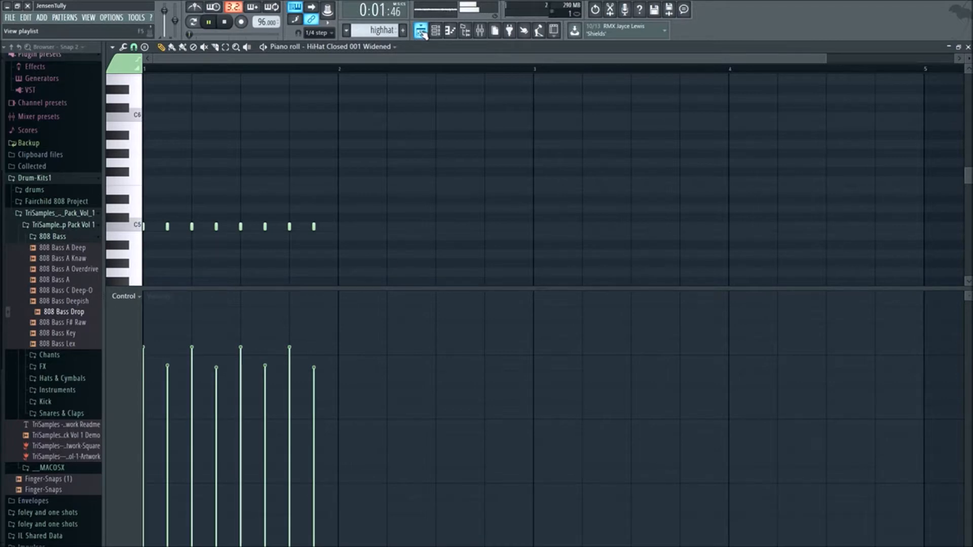
{"action": "left_click", "coordinate": [208, 26]}
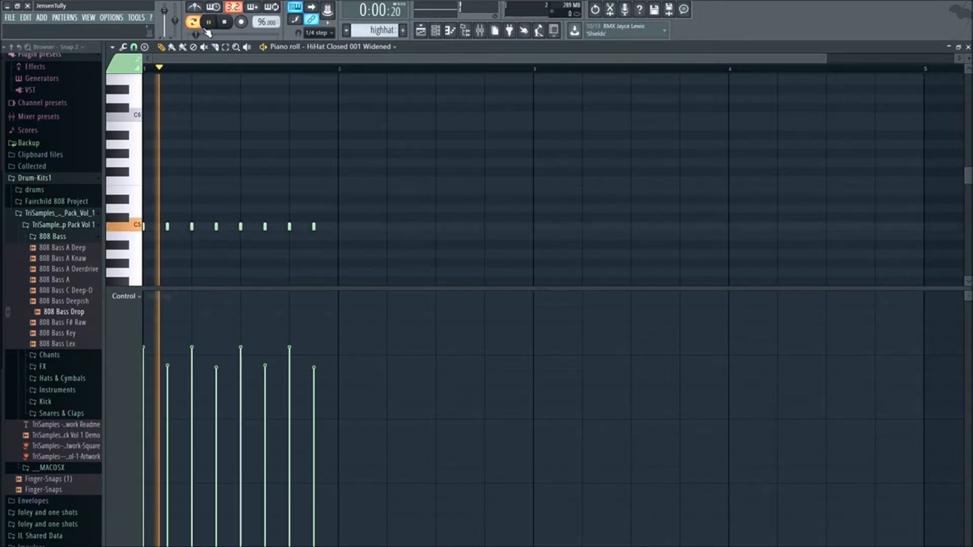
{"action": "left_click", "coordinate": [206, 29]}
{"action": "left_click", "coordinate": [422, 30]}
{"action": "key", "text": "space"}
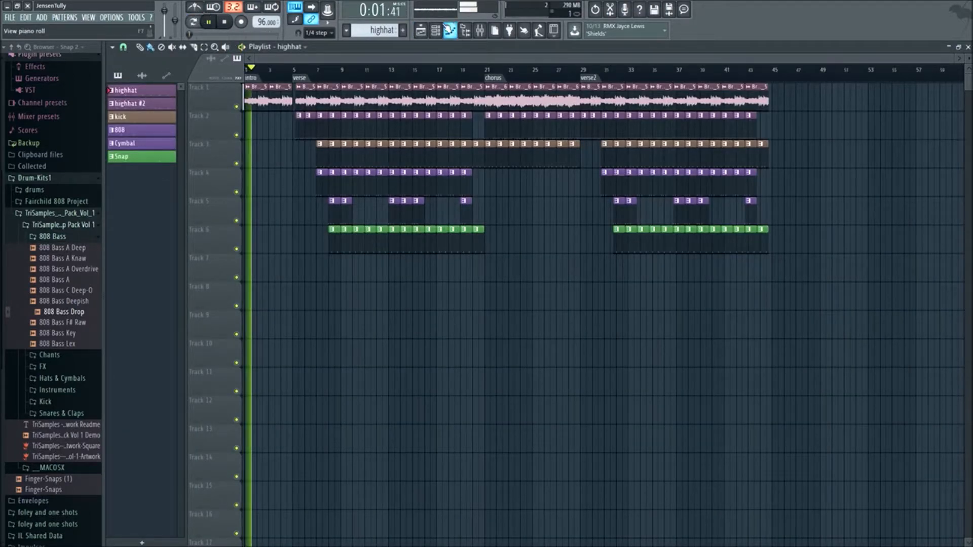
{"action": "left_click", "coordinate": [444, 27]}
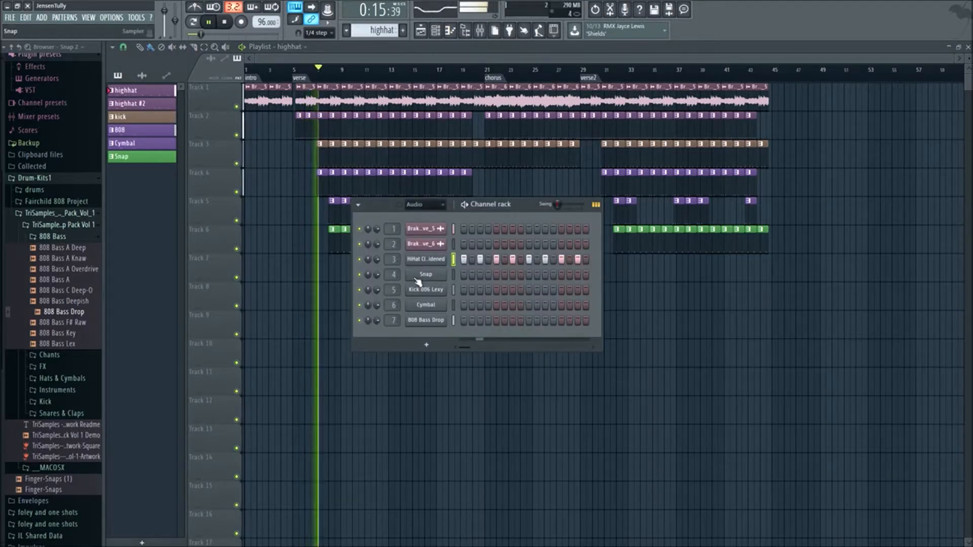
{"action": "left_click", "coordinate": [426, 274]}
{"action": "left_click", "coordinate": [472, 174]}
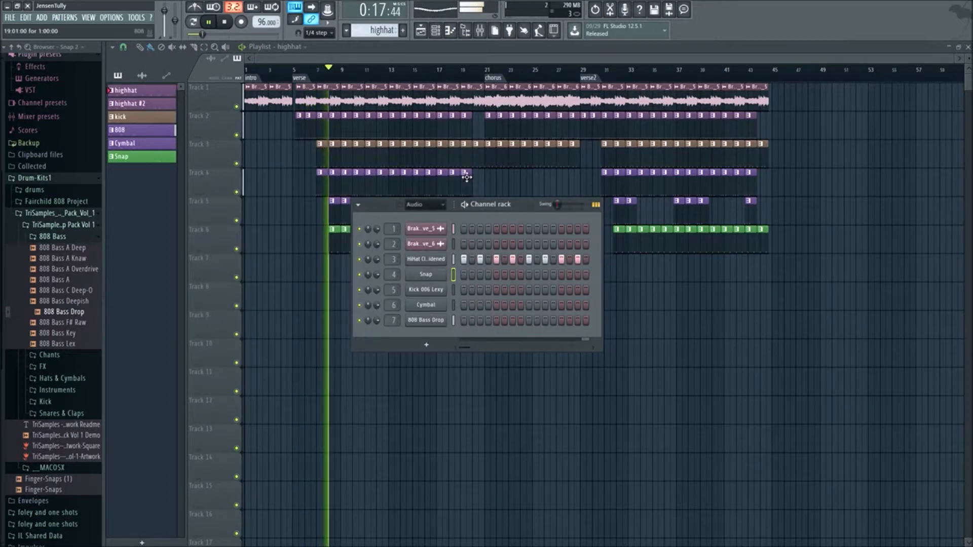
{"action": "left_click_drag", "start_coordinate": [534, 209], "coordinate": [596, 288]}
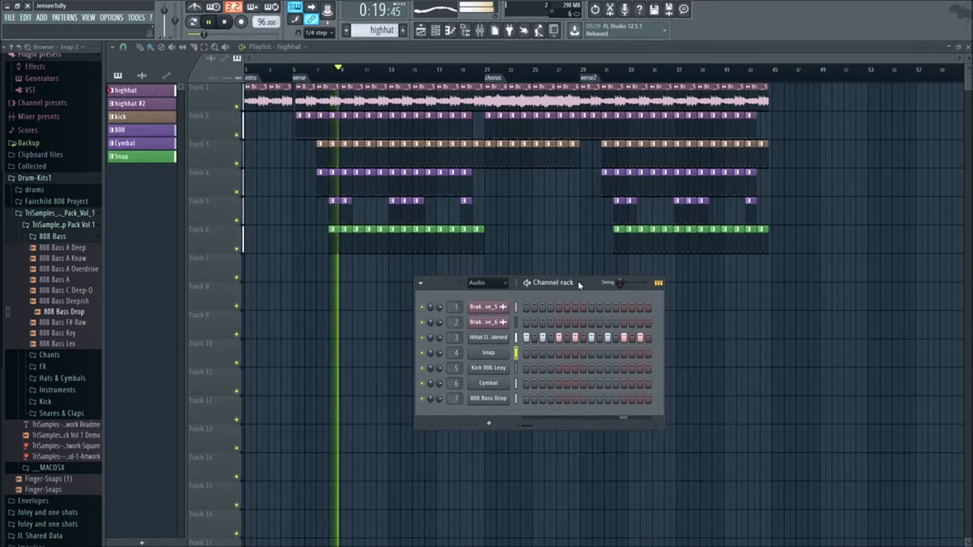
{"action": "right_click", "coordinate": [390, 286]}
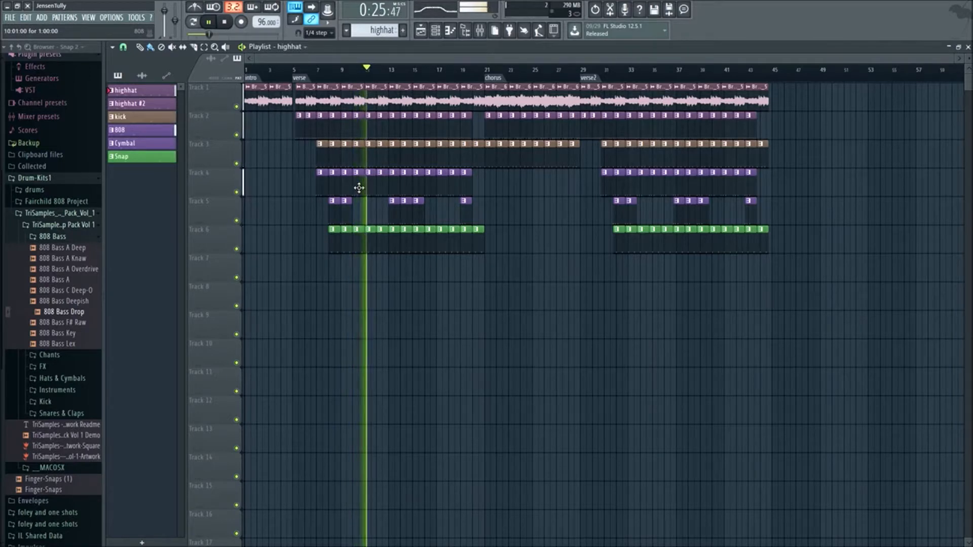
- Delete the 808 clip in bar 12 on Track 4 and let the arrangement play into the second verse
{"action": "right_click", "coordinate": [382, 188]}
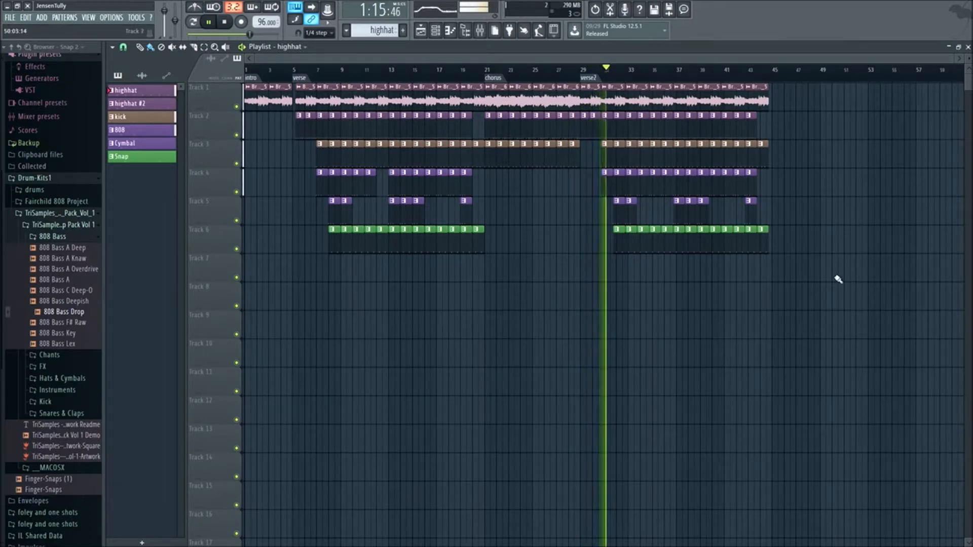
{"action": "key", "text": "space"}
- Shift all verse2 clips on Tracks 1 through 6 to start one beat after bar 29 and play from about bar 27
{"action": "left_click_drag", "start_coordinate": [799, 308], "coordinate": [593, 100]}
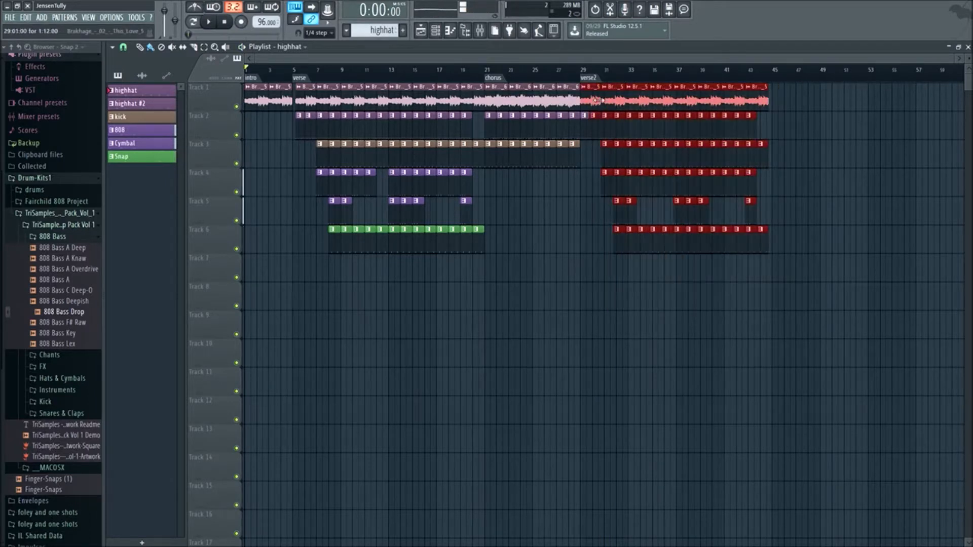
{"action": "left_click_drag", "start_coordinate": [832, 309], "coordinate": [599, 101]}
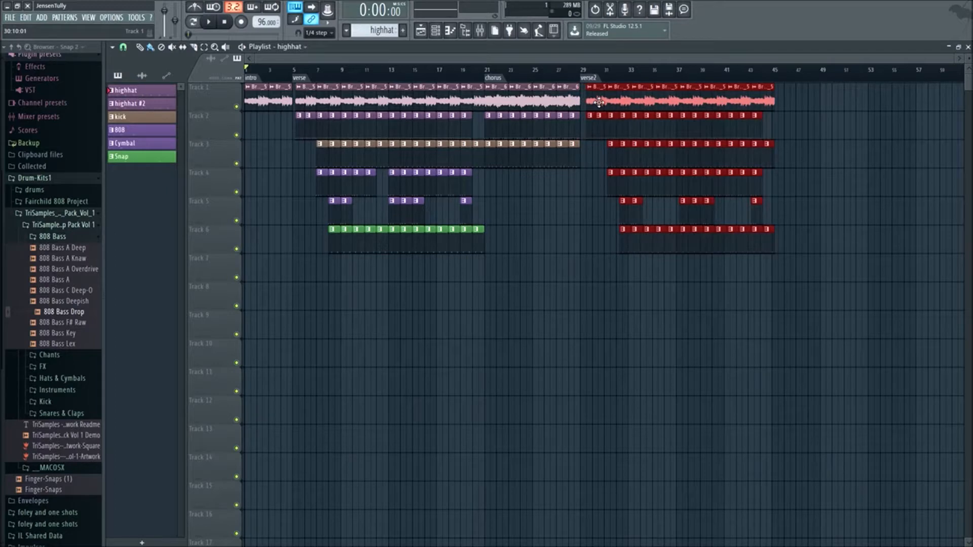
{"action": "scroll", "coordinate": [588, 158], "scroll_direction": "up", "scroll_amount": 5}
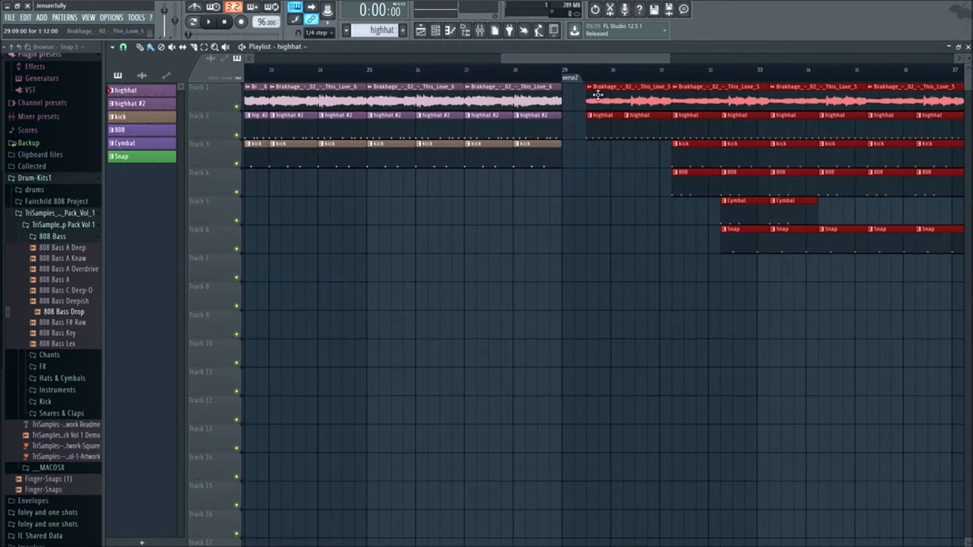
{"action": "left_click_drag", "start_coordinate": [598, 95], "coordinate": [585, 95]}
{"action": "left_click", "coordinate": [679, 289]}
{"action": "scroll", "coordinate": [665, 302], "scroll_direction": "down", "scroll_amount": 5}
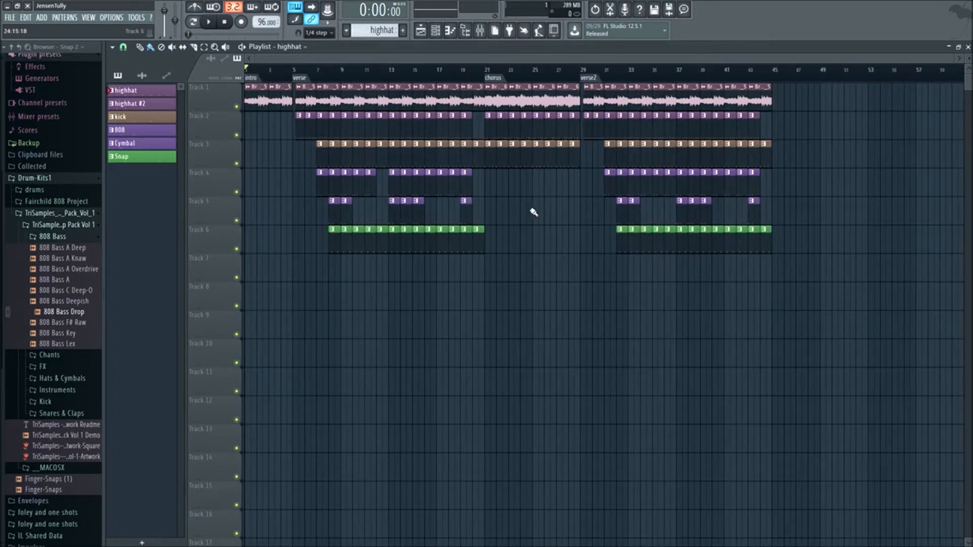
{"action": "left_click", "coordinate": [560, 70]}
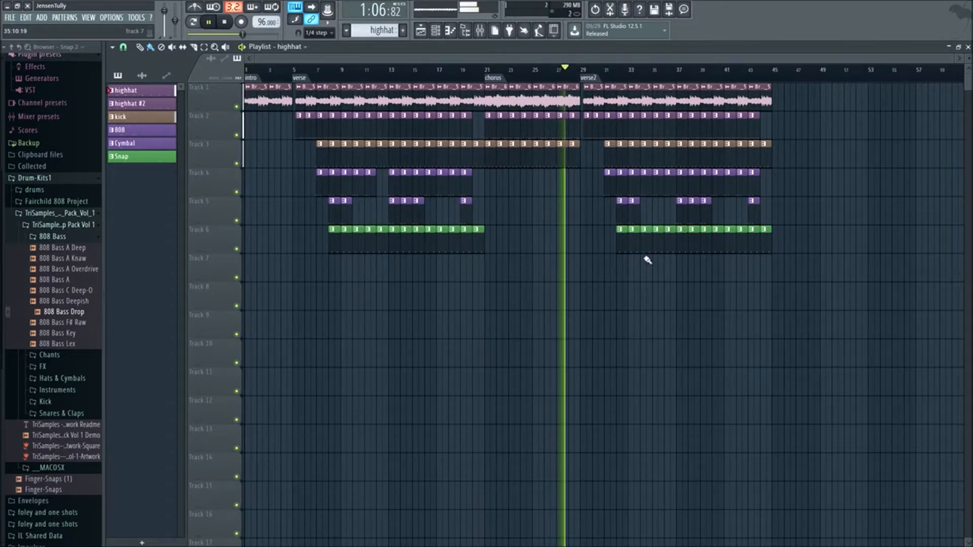
- Extend the first audio clip on Track 1 and first highhat clip on Track 2 of verse2 back to bar 29, and play from there
{"action": "left_click_drag", "start_coordinate": [597, 141], "coordinate": [785, 167]}
{"action": "left_click", "coordinate": [777, 183]}
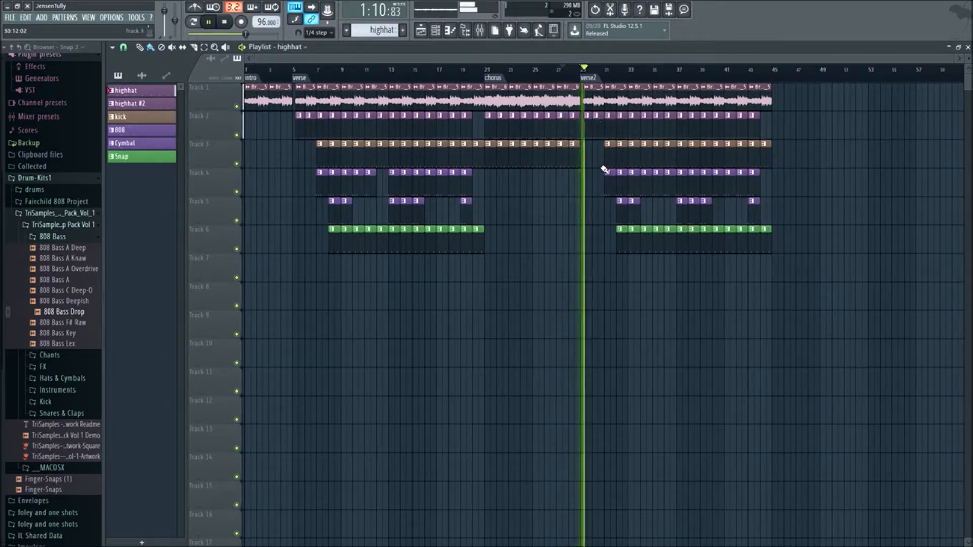
{"action": "scroll", "coordinate": [579, 224], "scroll_direction": "up", "scroll_amount": 4}
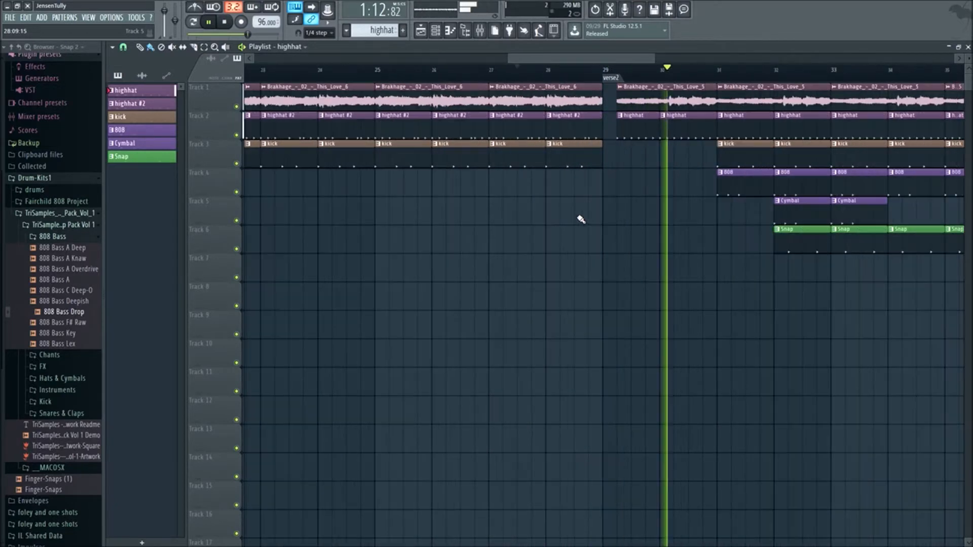
{"action": "key", "text": "space"}
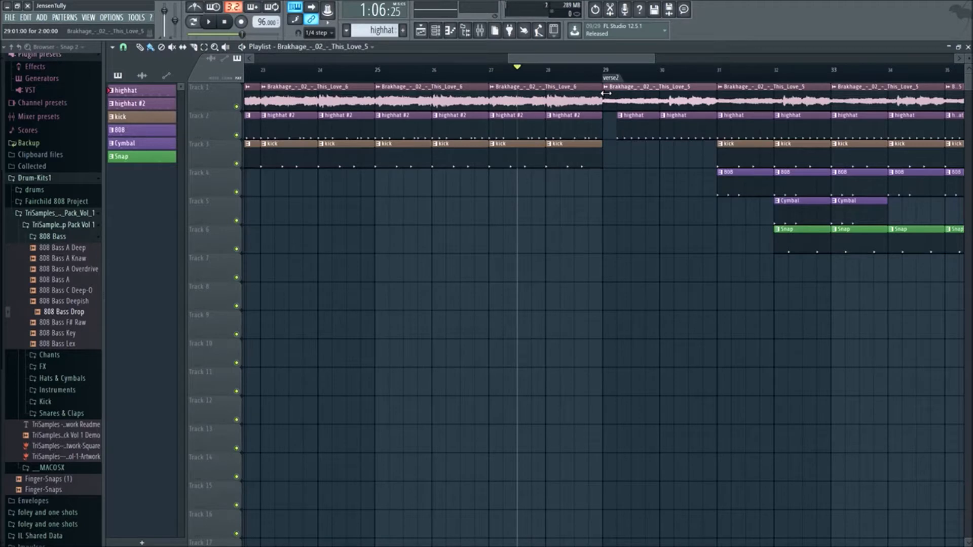
{"action": "left_click", "coordinate": [607, 98]}
{"action": "key", "text": "space"}
{"action": "key", "text": "space"}
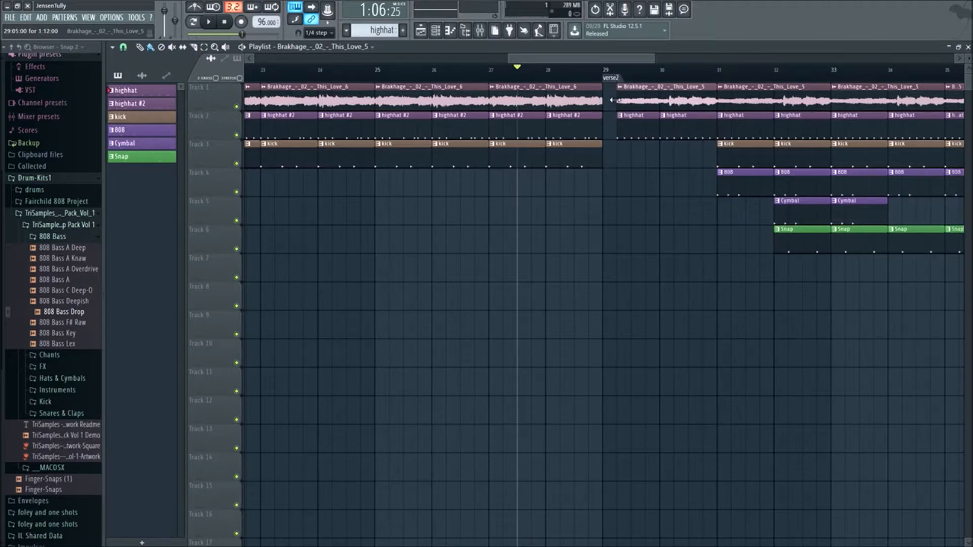
{"action": "left_click", "coordinate": [607, 71]}
{"action": "key", "text": "space"}
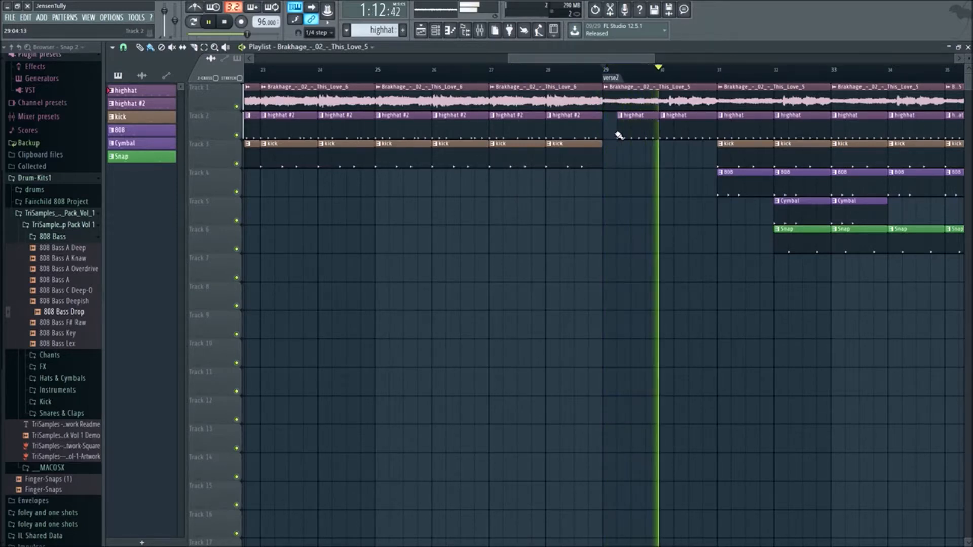
{"action": "key", "text": "space"}
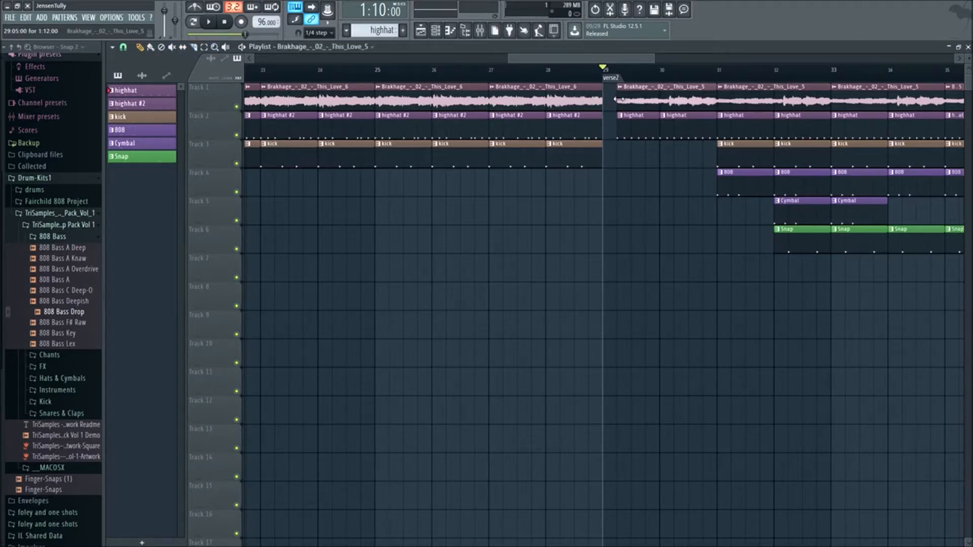
{"action": "key", "text": "space"}
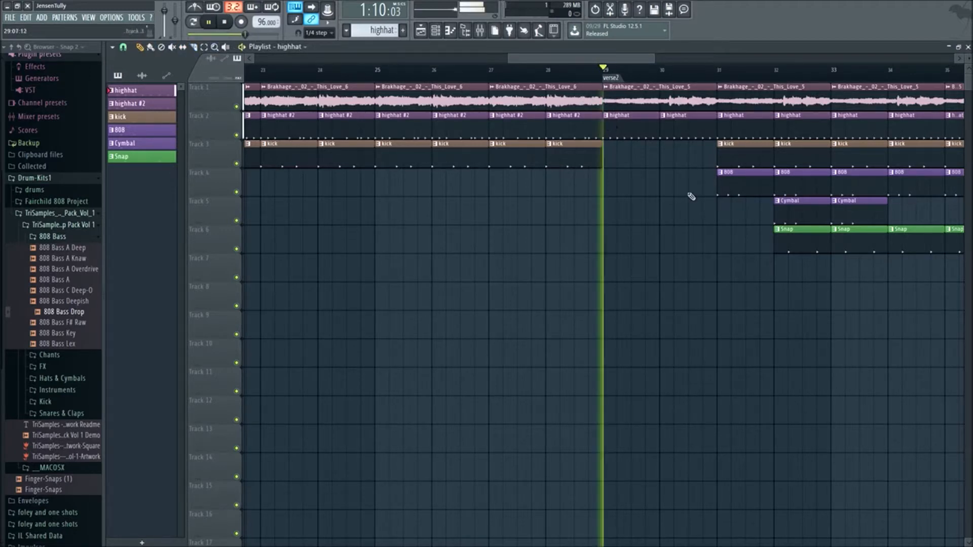
- Delete verse2's kick clip in bar 31, 808 clips in bars 31 to 33 and Cymbal clips in bars 32 and 33 during playback
{"action": "scroll", "coordinate": [707, 330], "scroll_direction": "down", "scroll_amount": 2}
{"action": "scroll", "coordinate": [686, 292], "scroll_direction": "down", "scroll_amount": 1}
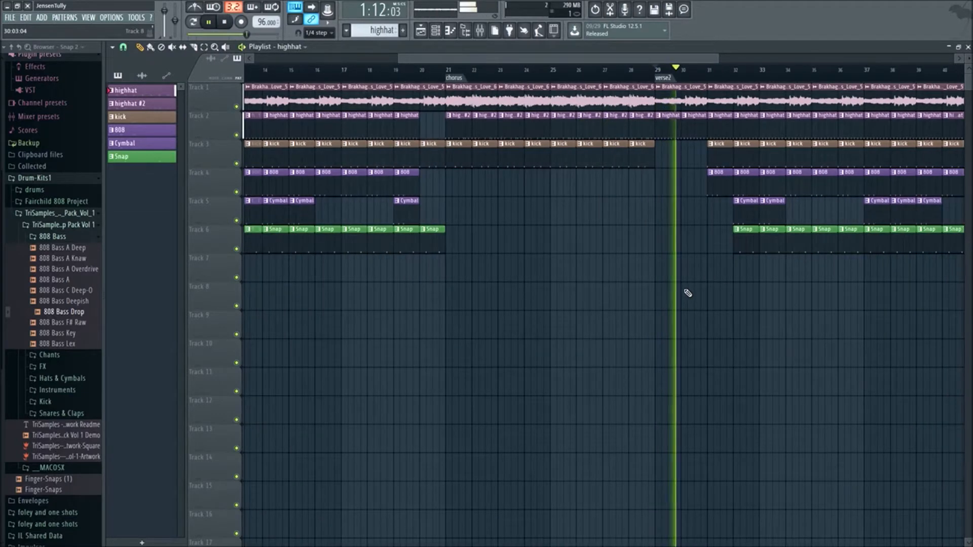
{"action": "right_click", "coordinate": [725, 173]}
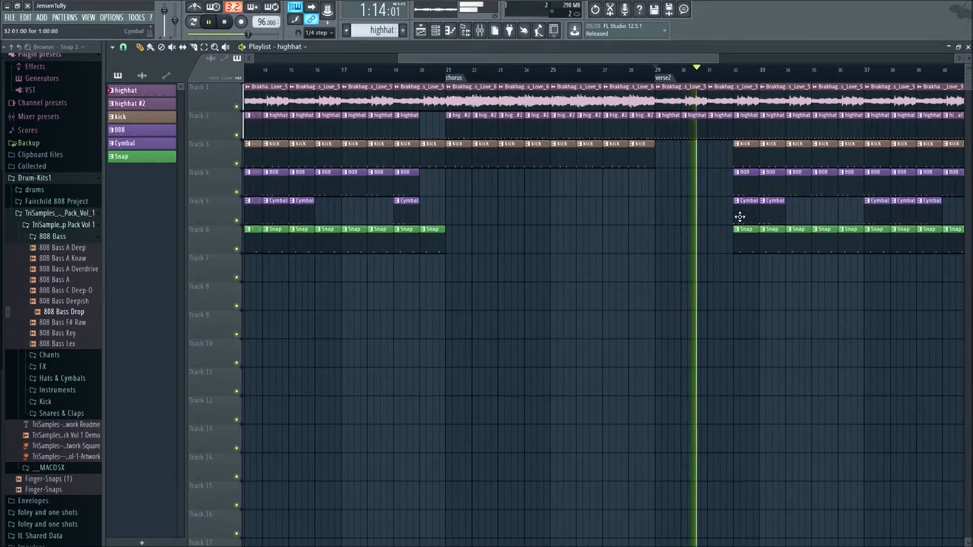
{"action": "right_click", "coordinate": [744, 209]}
{"action": "right_click", "coordinate": [768, 209]}
{"action": "right_click", "coordinate": [756, 191]}
{"action": "right_click", "coordinate": [765, 192]}
{"action": "scroll", "coordinate": [720, 271], "scroll_direction": "down", "scroll_amount": 2}
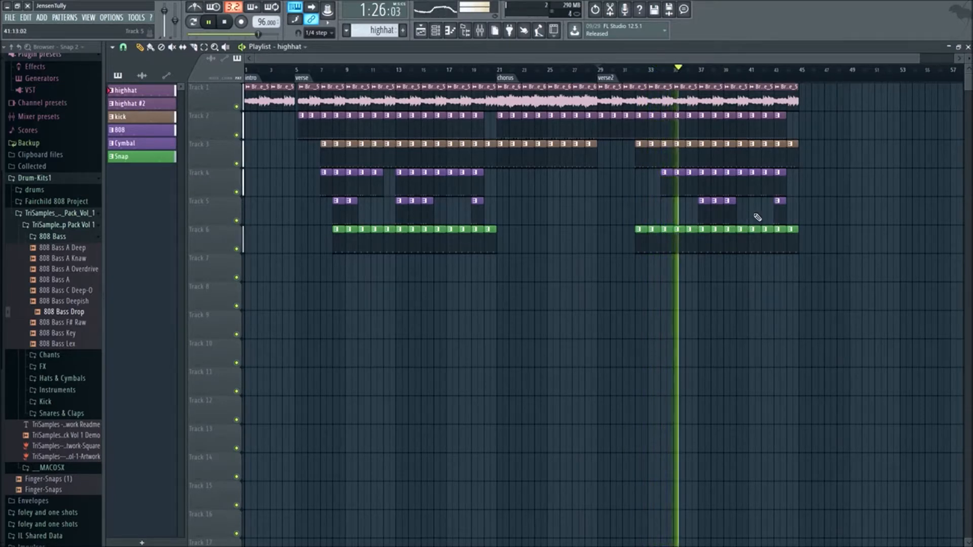
{"action": "scroll", "coordinate": [784, 360], "scroll_direction": "down", "scroll_amount": 1}
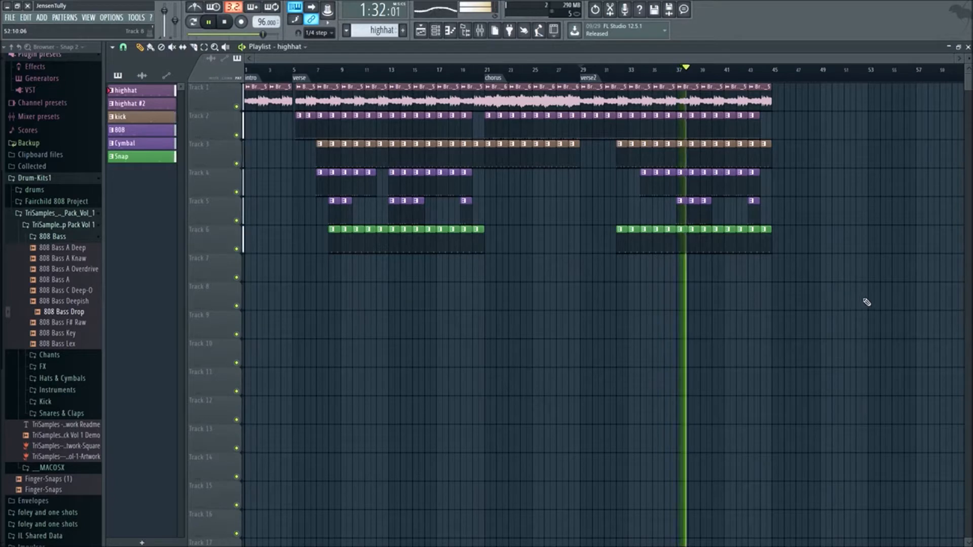
- Stop playback and duplicate the chorus and verse2 clips on Tracks 1 through 6 so the copies start at bar 45
{"action": "key", "text": "space"}
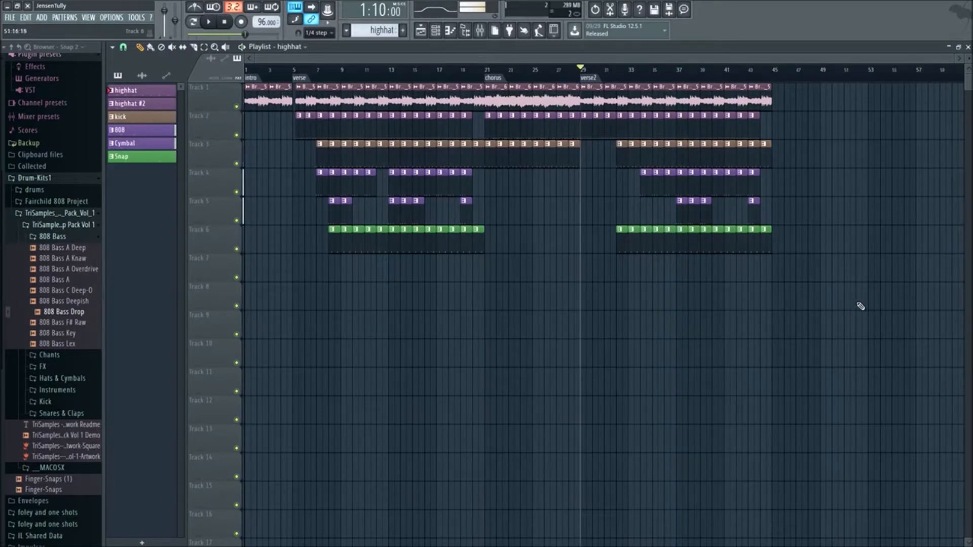
{"action": "left_click_drag", "start_coordinate": [875, 317], "coordinate": [593, 84]}
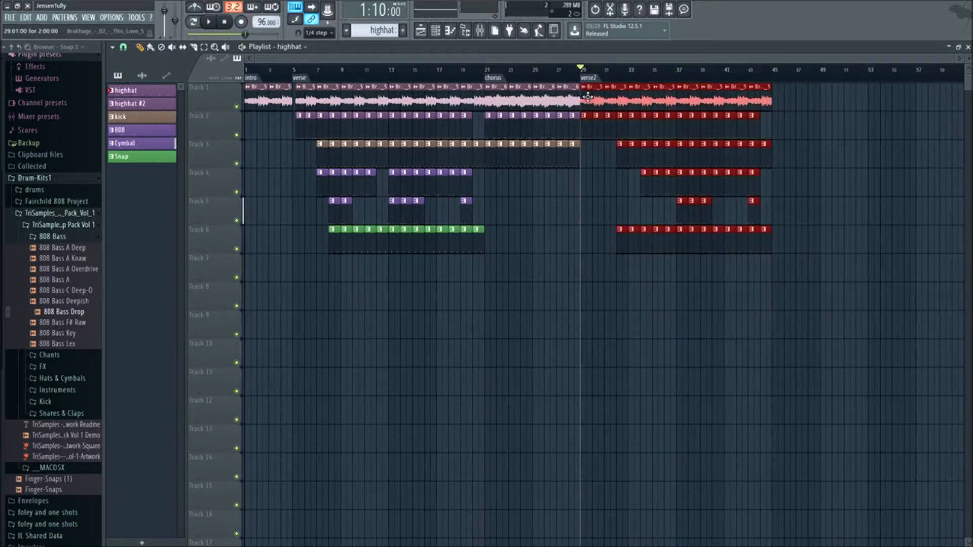
{"action": "left_click", "coordinate": [665, 307]}
{"action": "left_click_drag", "start_coordinate": [871, 312], "coordinate": [783, 136]}
{"action": "left_click", "coordinate": [831, 303], "text": "ctrl"}
{"action": "scroll", "coordinate": [826, 310], "scroll_direction": "down", "scroll_amount": 1}
{"action": "scroll", "coordinate": [826, 309], "scroll_direction": "down", "scroll_amount": 1}
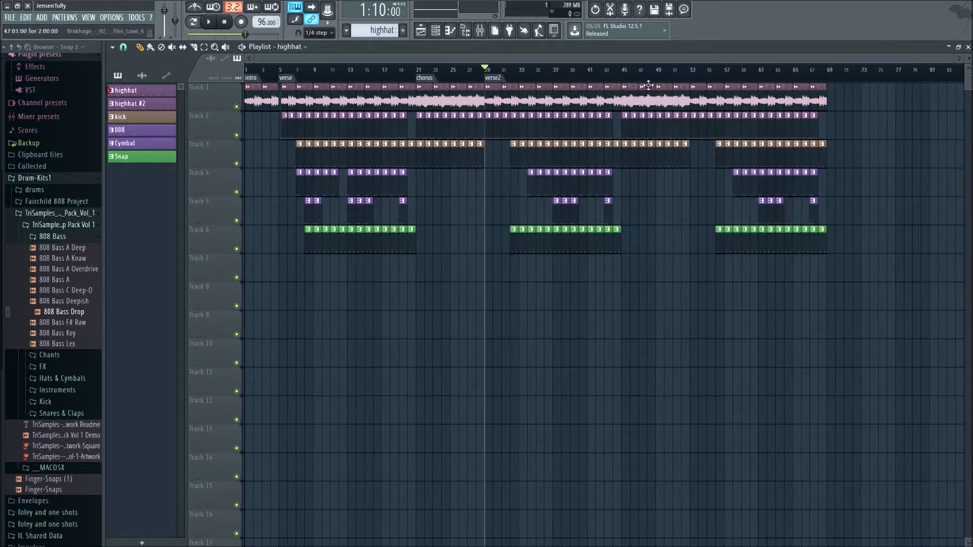
- Add a time marker named "chorus" at bar 45
{"action": "right_click", "coordinate": [627, 82]}
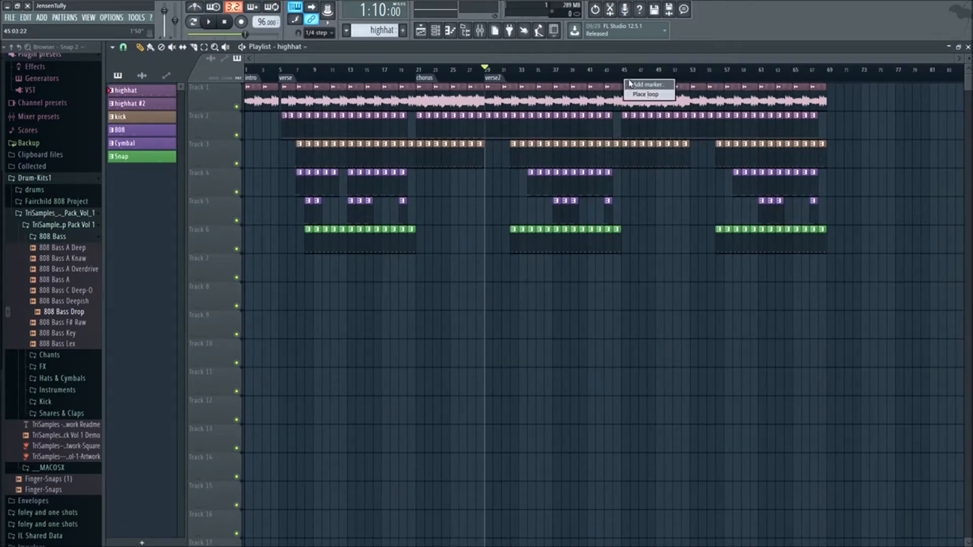
{"action": "left_click", "coordinate": [626, 79]}
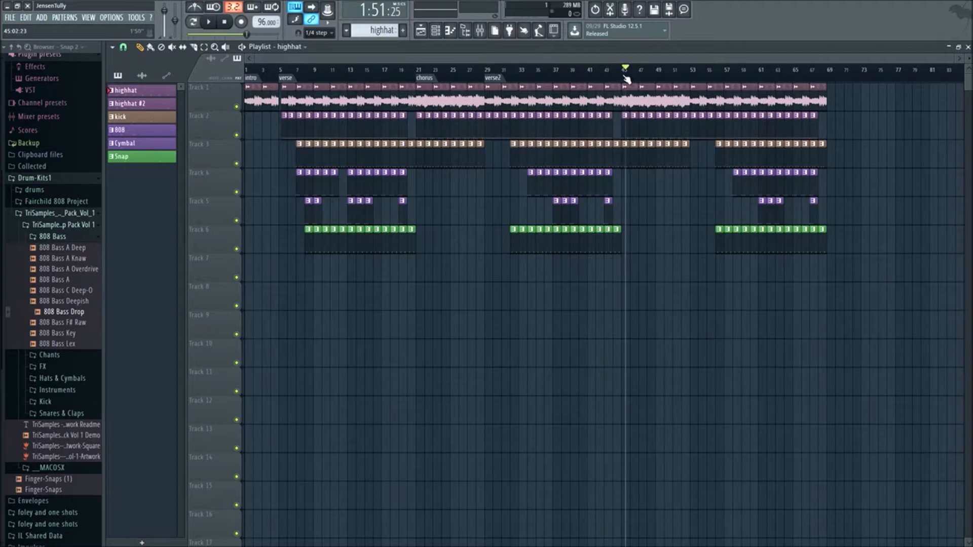
{"action": "right_click", "coordinate": [627, 79]}
{"action": "left_click", "coordinate": [640, 87]}
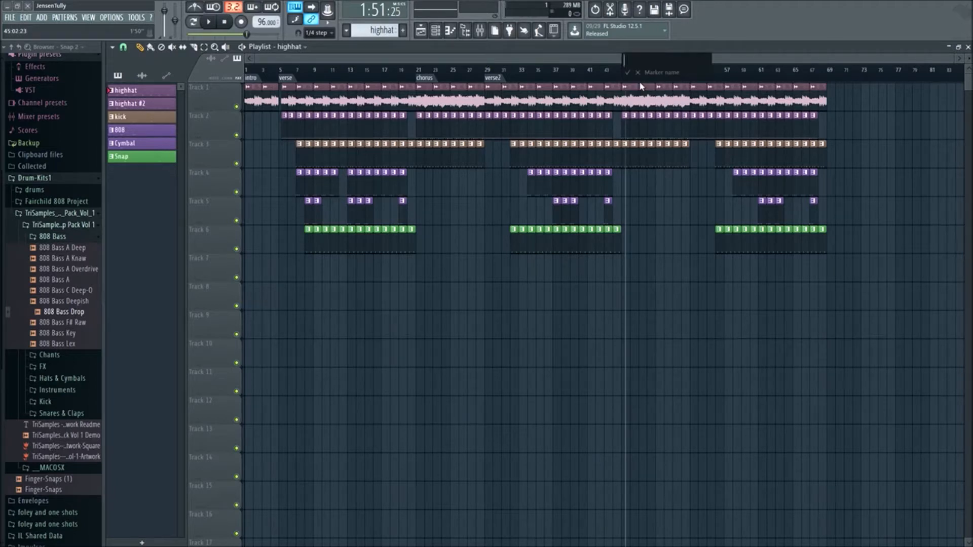
{"action": "type", "text": "chorus"}
{"action": "key", "text": "Return"}
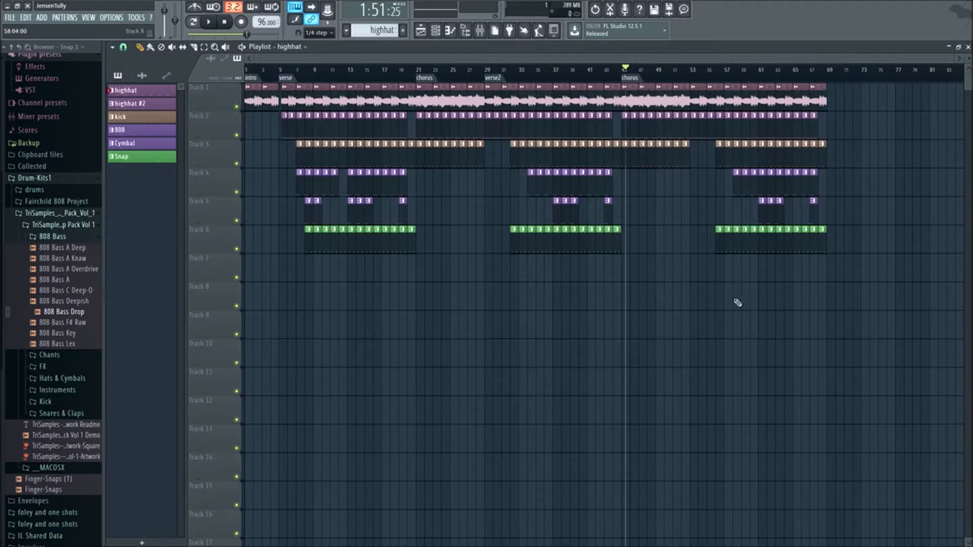
- Select all clips from bar 53 to the end of the song and create an automation clip for the tempo
{"action": "left_click_drag", "start_coordinate": [869, 310], "coordinate": [698, 82]}
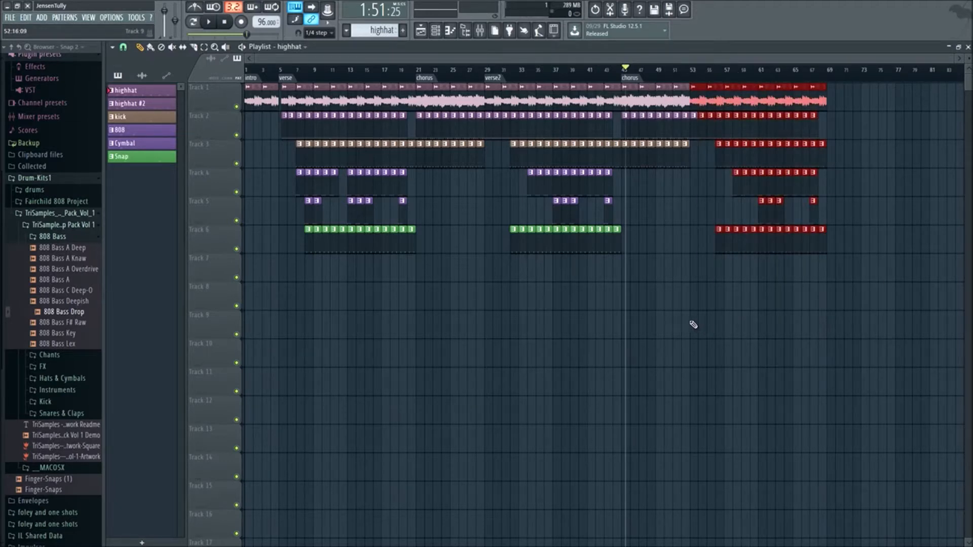
{"action": "left_click_drag", "start_coordinate": [867, 309], "coordinate": [700, 73]}
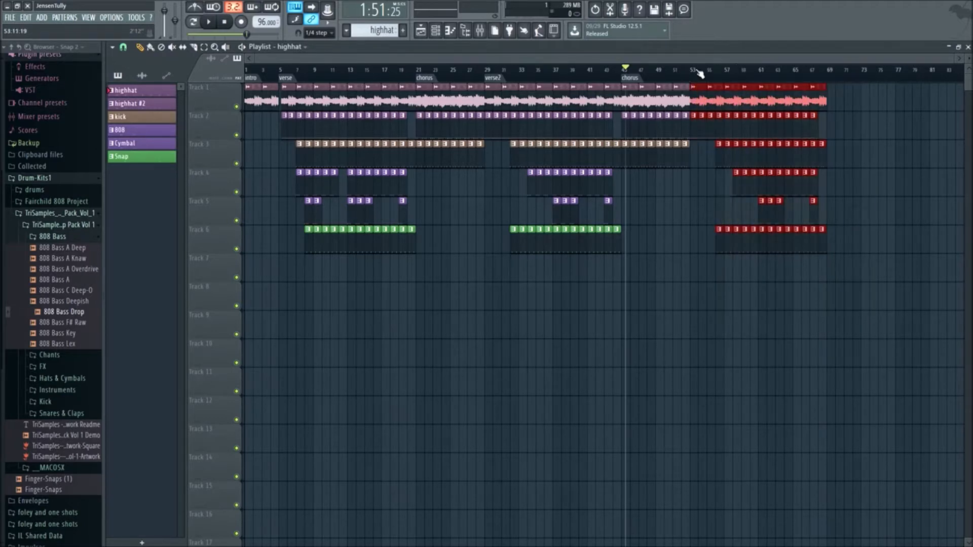
{"action": "right_click", "coordinate": [265, 22]}
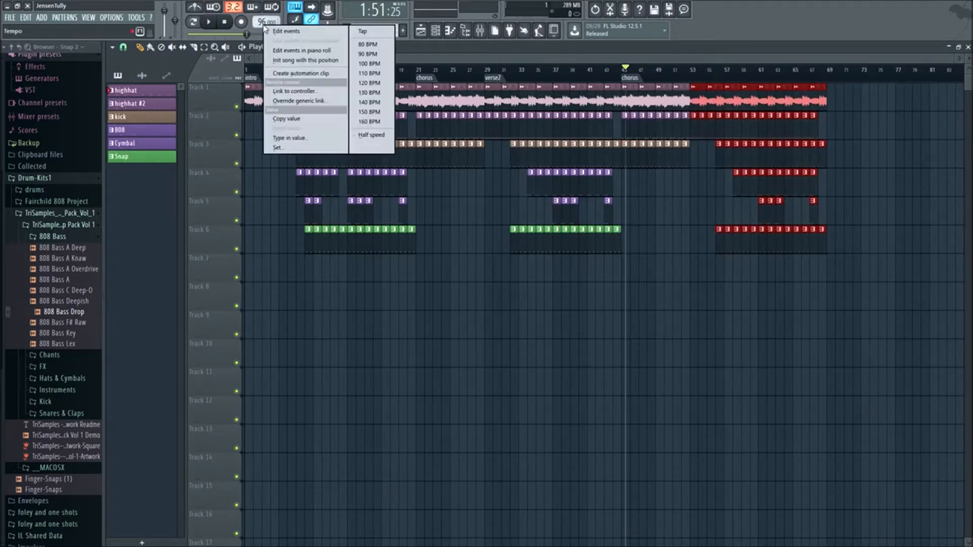
{"action": "left_click", "coordinate": [312, 73]}
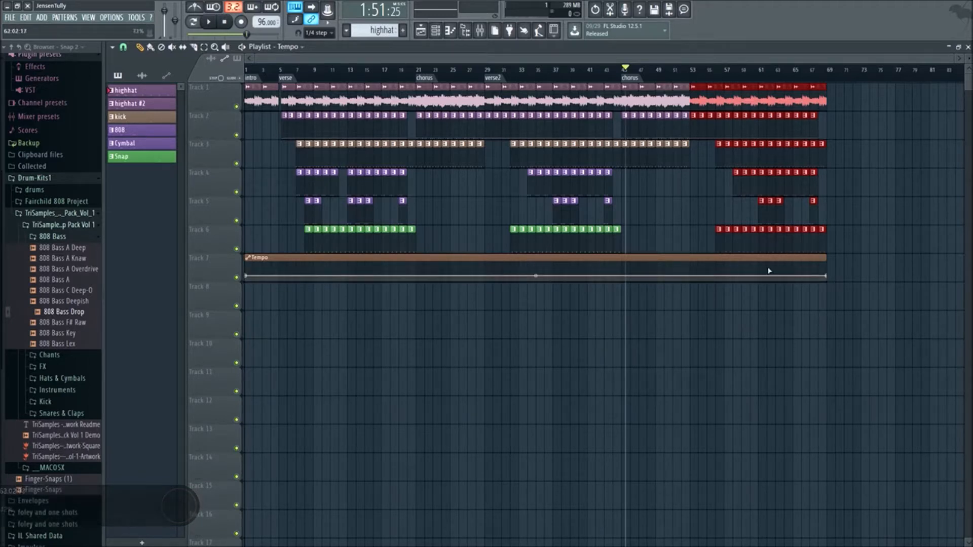
- Add a control point at bar 53 on the Tempo automation clip and lower it to 11%
{"action": "scroll", "coordinate": [650, 311], "scroll_direction": "up", "scroll_amount": 2}
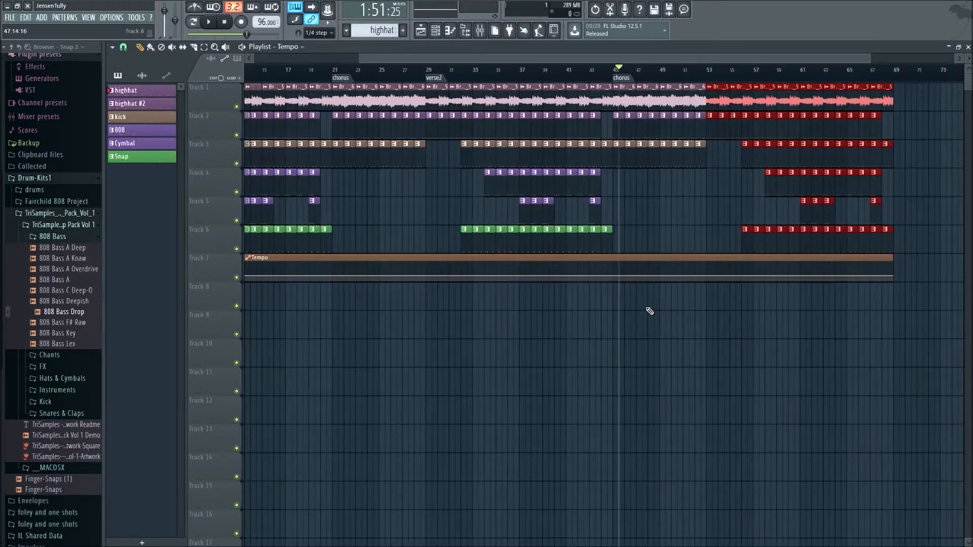
{"action": "scroll", "coordinate": [728, 134], "scroll_direction": "up", "scroll_amount": 4}
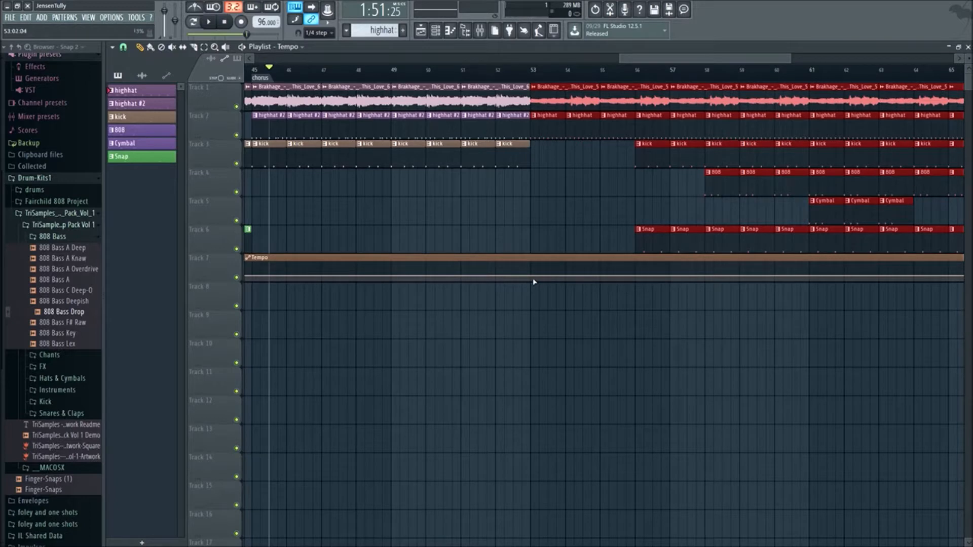
{"action": "scroll", "coordinate": [534, 282], "scroll_direction": "up", "scroll_amount": 3}
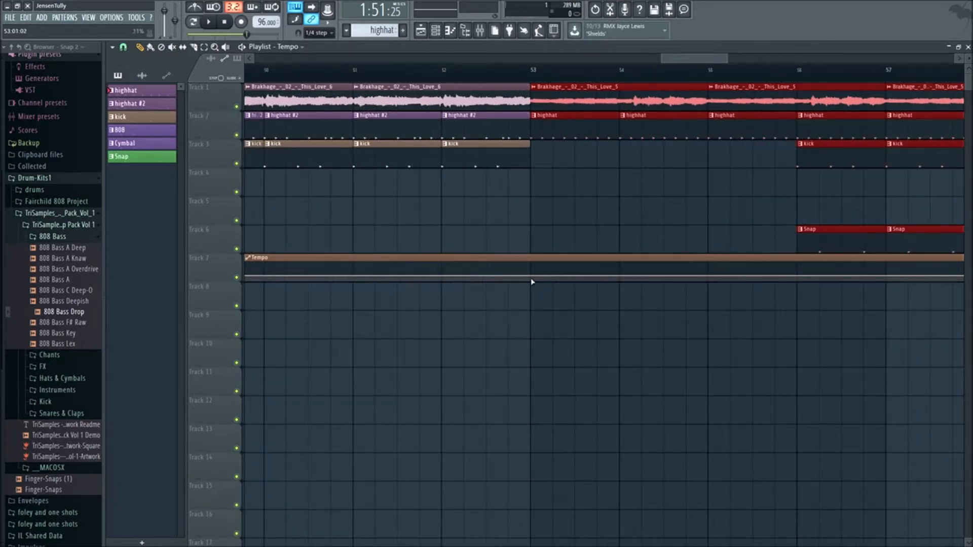
{"action": "left_click_drag", "start_coordinate": [531, 279], "coordinate": [532, 280]}
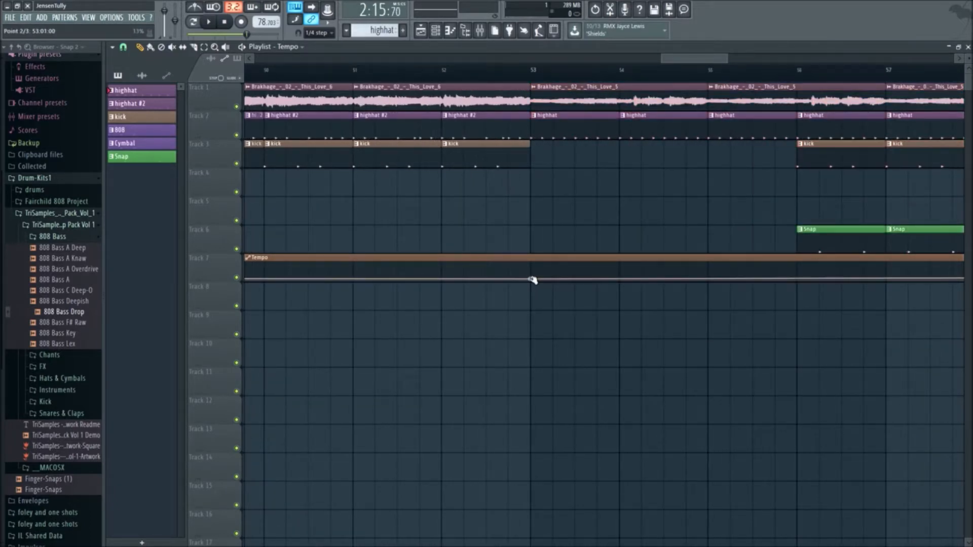
- Raise the bar 53 tempo point to 21%, then undo and redo that move for comparison
{"action": "left_click_drag", "start_coordinate": [532, 280], "coordinate": [533, 279]}
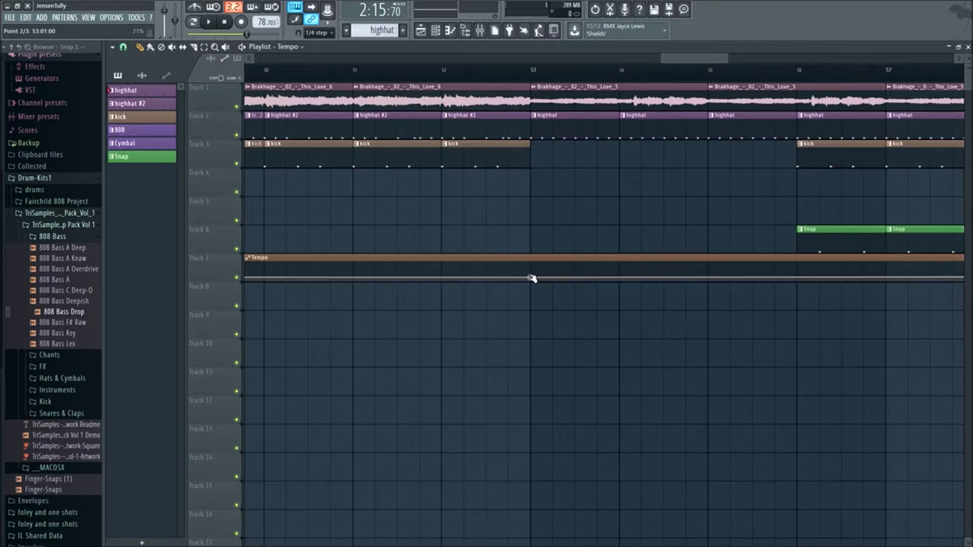
{"action": "left_click", "coordinate": [603, 11]}
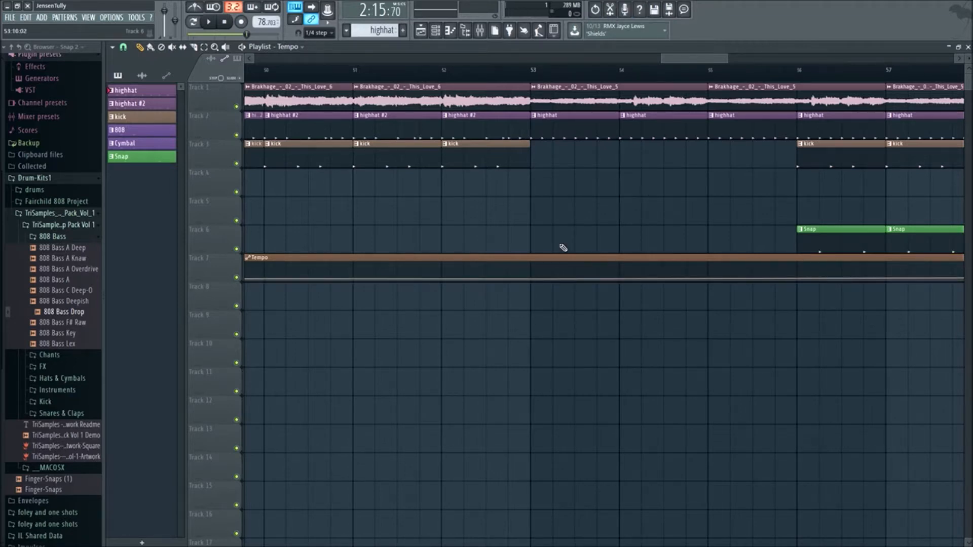
{"action": "left_click", "coordinate": [598, 11]}
{"action": "left_click", "coordinate": [596, 11]}
{"action": "left_click", "coordinate": [596, 10]}
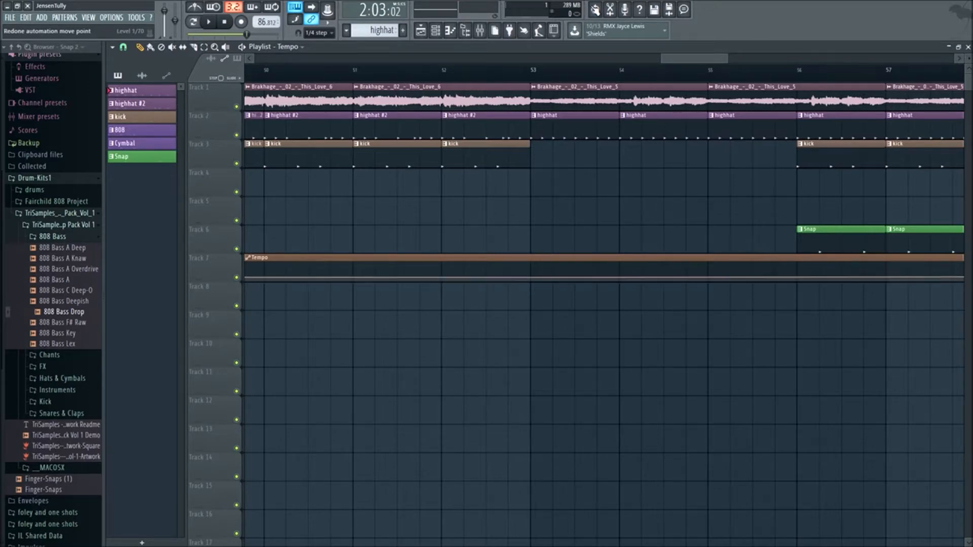
- Lower the final point of the Tempo automation clip to 0% and play from the chorus marker at bar 45
{"action": "scroll", "coordinate": [749, 311], "scroll_direction": "down", "scroll_amount": 8}
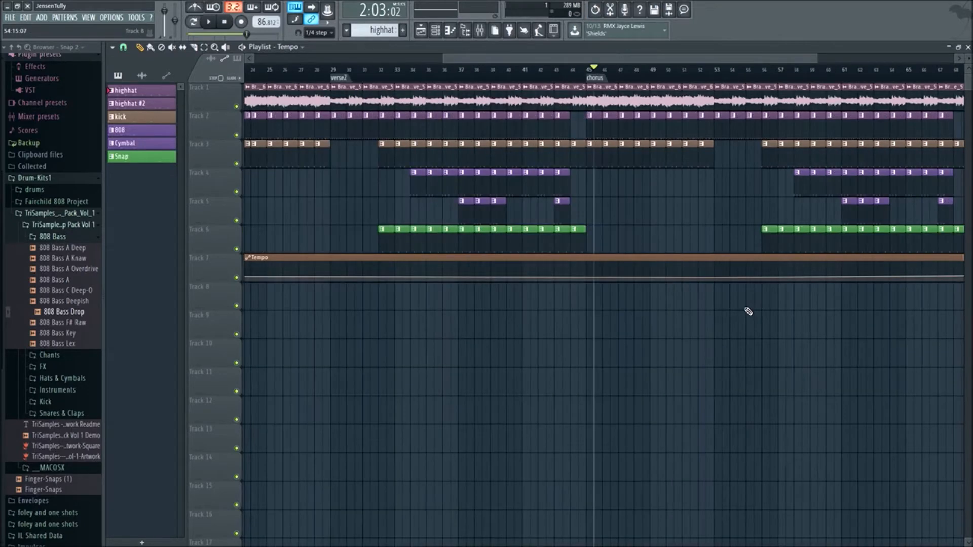
{"action": "mouse_move", "coordinate": [803, 279]}
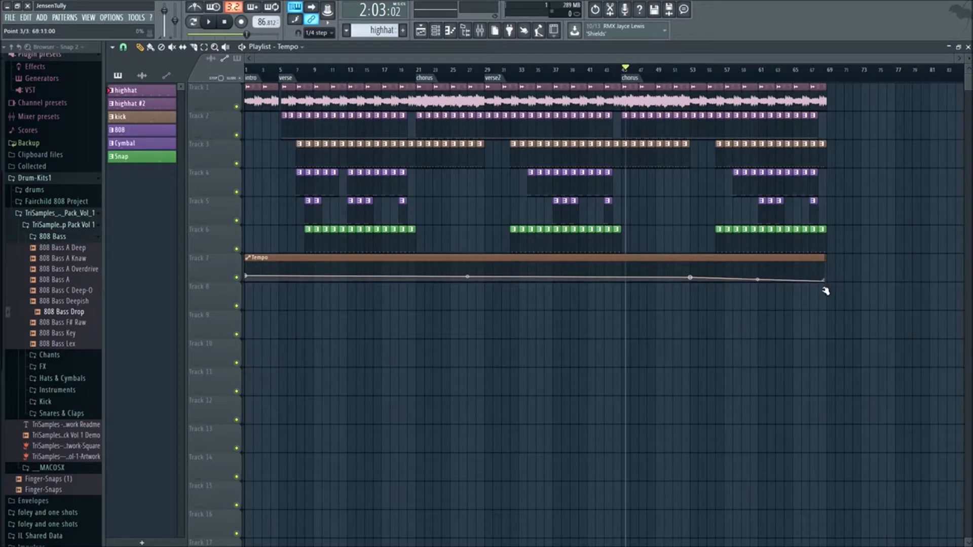
{"action": "left_click_drag", "start_coordinate": [820, 301], "coordinate": [828, 307]}
{"action": "key", "text": "space"}
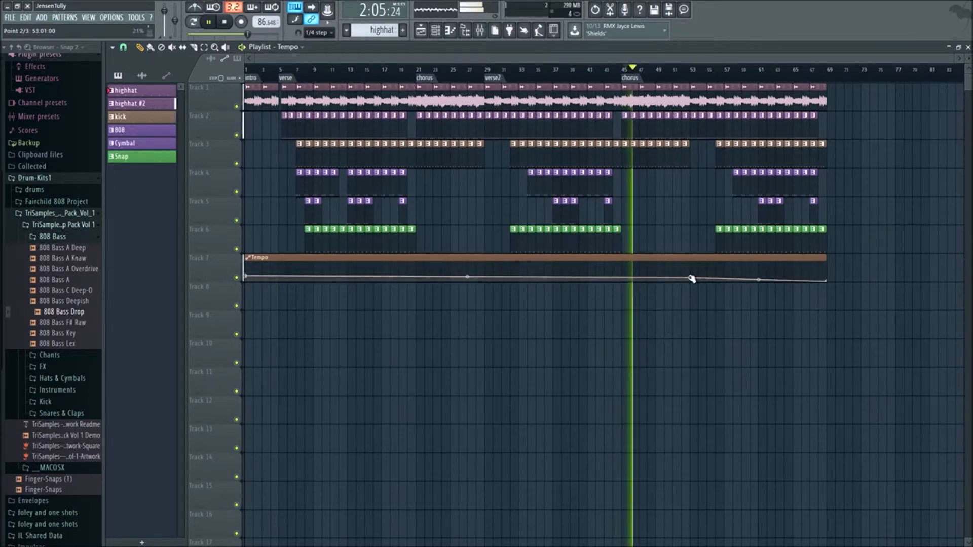
- Raise the bar 53 tempo point to 37% and audition the chorus from bar 45
{"action": "left_click_drag", "start_coordinate": [691, 278], "coordinate": [691, 276]}
{"action": "key", "text": "space"}
{"action": "key", "text": "space"}
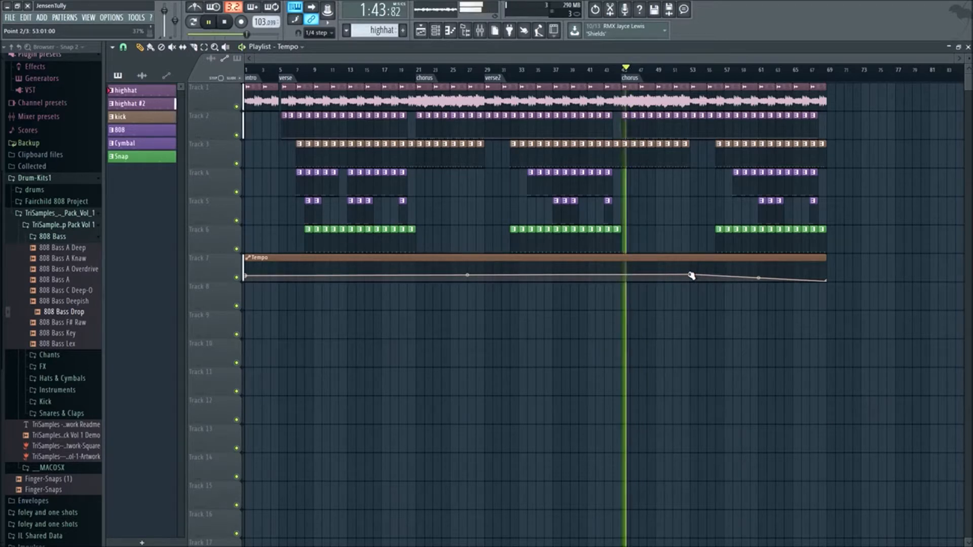
{"action": "key", "text": "space"}
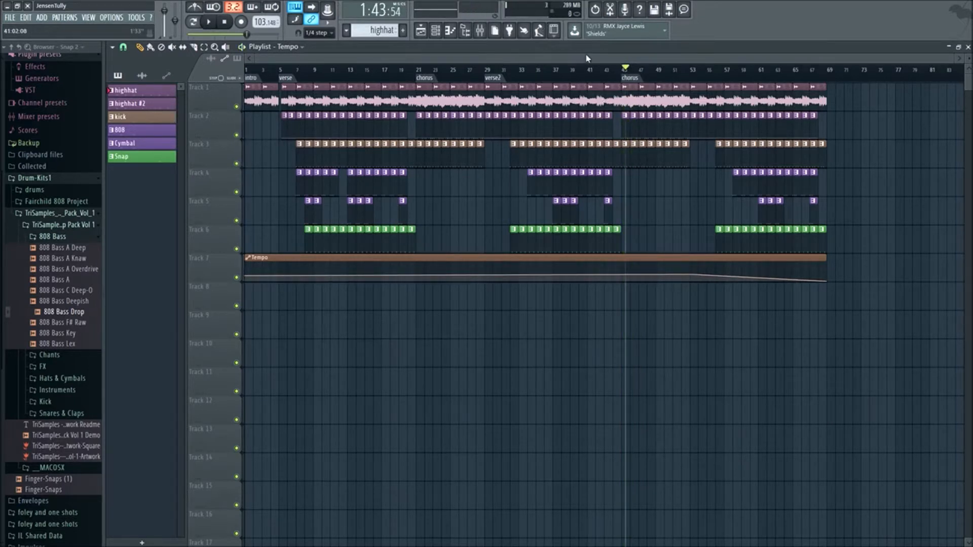
- Undo the latest point moves on the Tempo automation clip, back to the bar 53 point's 11% setting
{"action": "key", "text": "ctrl+z"}
{"action": "key", "text": "ctrl+z"}
{"action": "key", "text": "ctrl+z"}
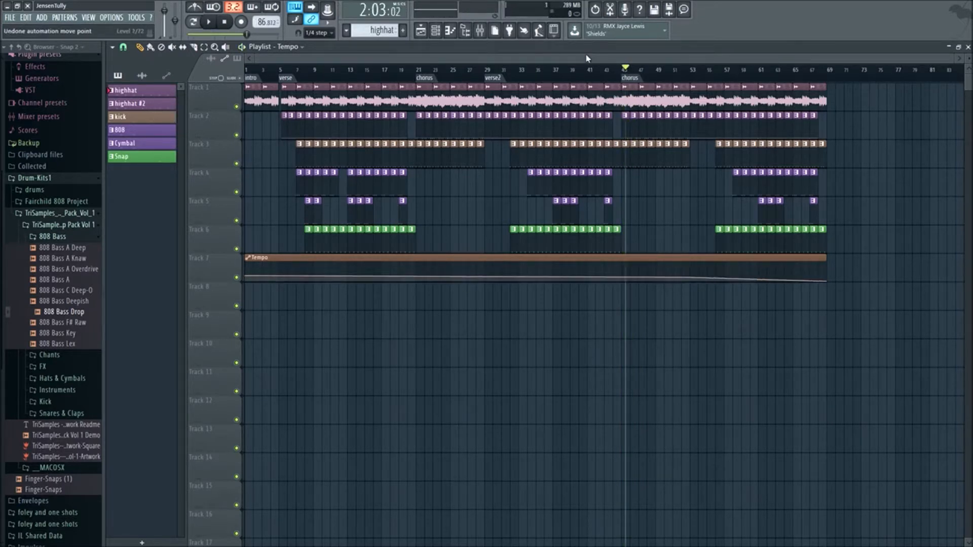
{"action": "key", "text": "ctrl+alt+z"}
{"action": "key", "text": "ctrl+alt+z"}
{"action": "key", "text": "ctrl+alt+z"}
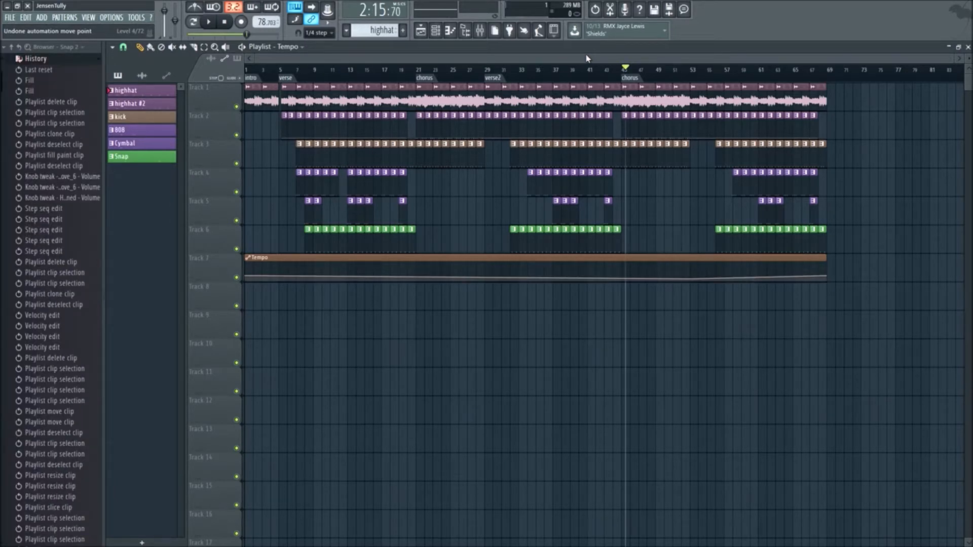
- Add control points at bar 53 of the Tempo automation clip so the tempo steps down abruptly there
{"action": "key", "text": "space"}
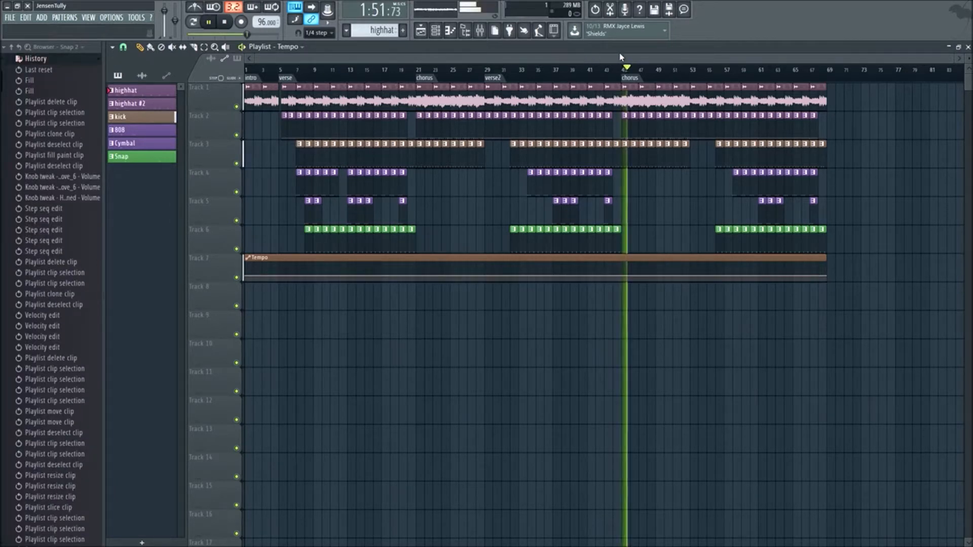
{"action": "key", "text": "space"}
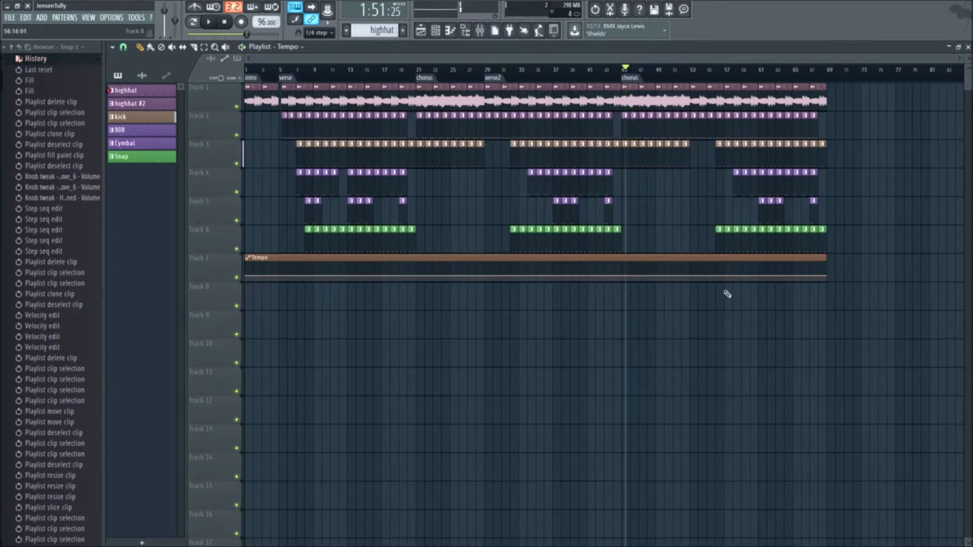
{"action": "scroll", "coordinate": [718, 306], "scroll_direction": "up", "scroll_amount": 5}
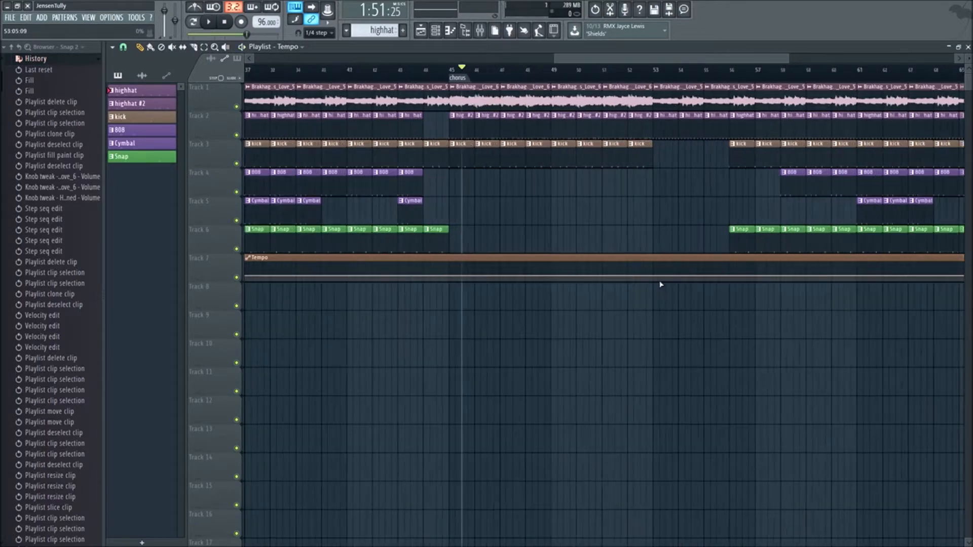
{"action": "scroll", "coordinate": [654, 282], "scroll_direction": "up", "scroll_amount": 2}
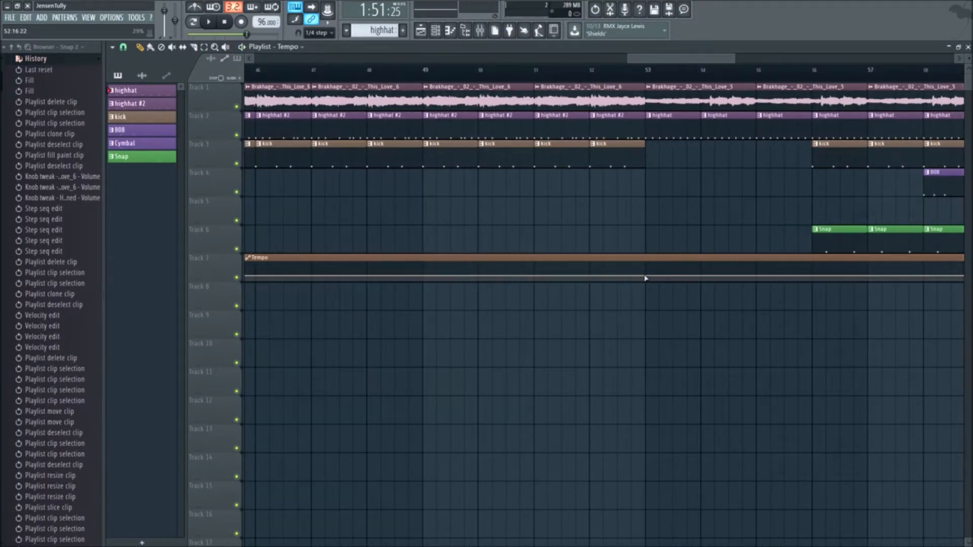
{"action": "left_click_drag", "start_coordinate": [649, 277], "coordinate": [648, 277]}
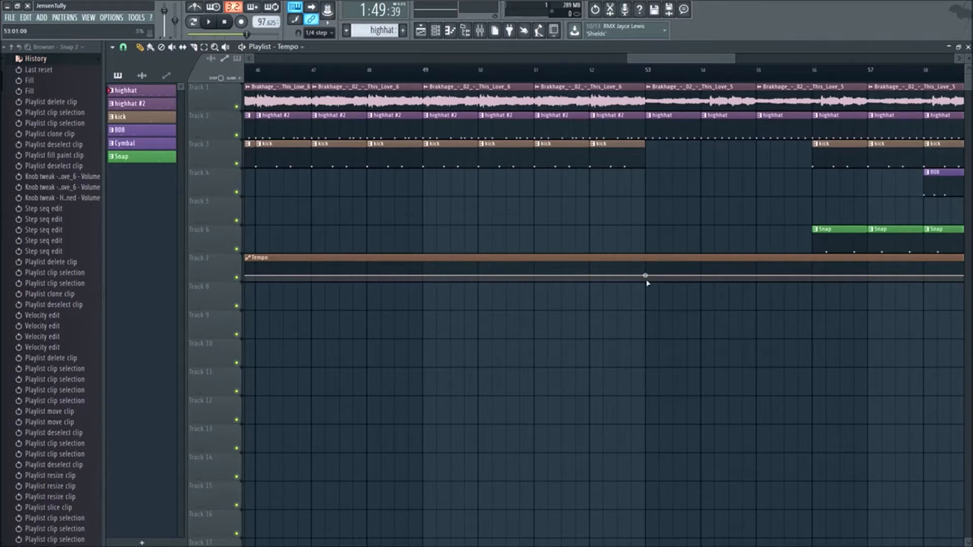
{"action": "right_click", "coordinate": [648, 281]}
- Play the chorus from bar 45 and examine the Tempo automation step at bar 53 up close
{"action": "key", "text": "space"}
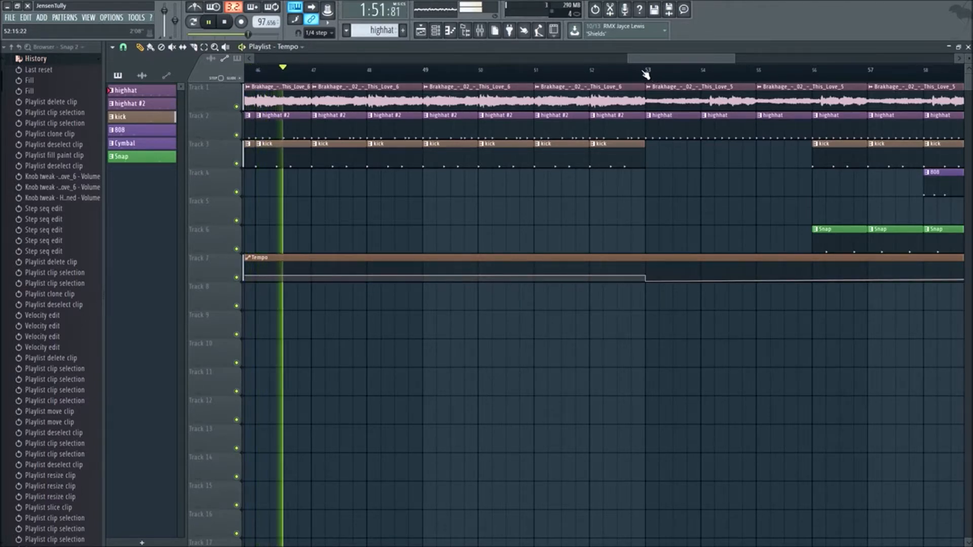
{"action": "scroll", "coordinate": [602, 358], "scroll_direction": "down", "scroll_amount": 6, "text": "ctrl"}
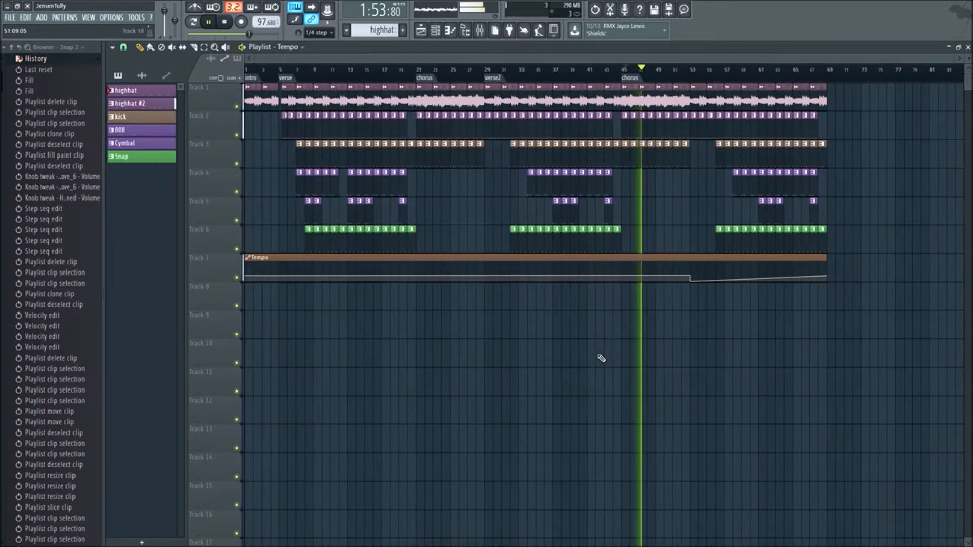
{"action": "scroll", "coordinate": [725, 345], "scroll_direction": "up", "scroll_amount": 2}
{"action": "scroll", "coordinate": [734, 342], "scroll_direction": "up", "scroll_amount": 2}
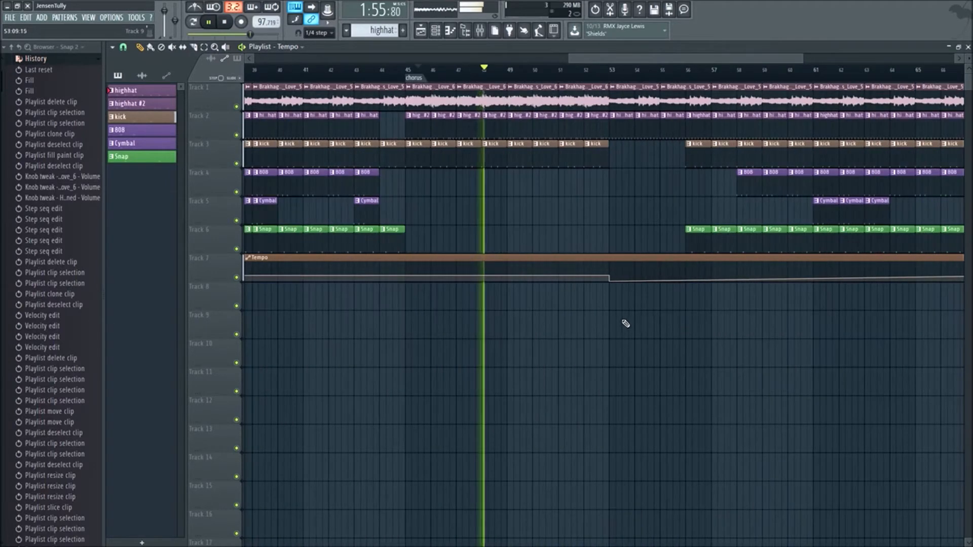
{"action": "key", "text": "space"}
{"action": "scroll", "coordinate": [634, 327], "scroll_direction": "up", "scroll_amount": 1}
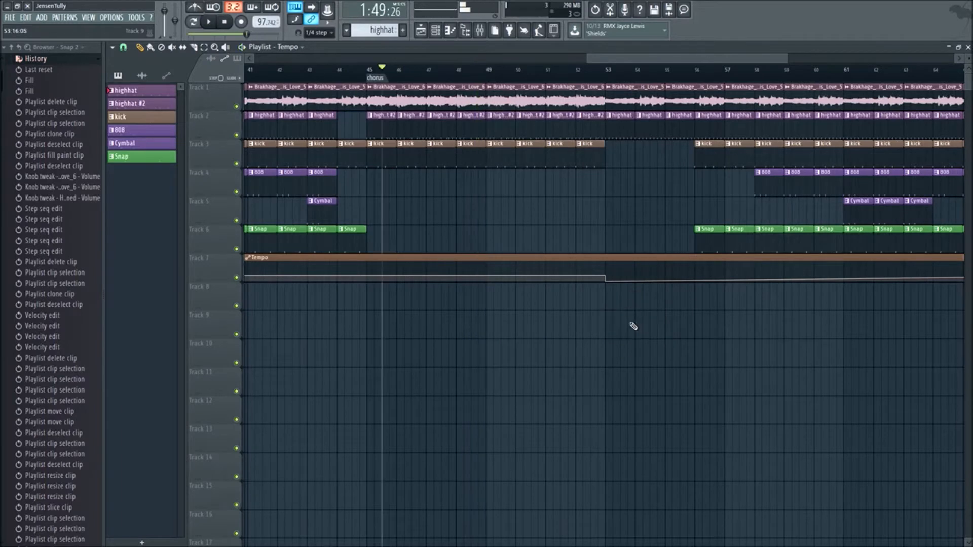
{"action": "scroll", "coordinate": [614, 293], "scroll_direction": "up", "scroll_amount": 4}
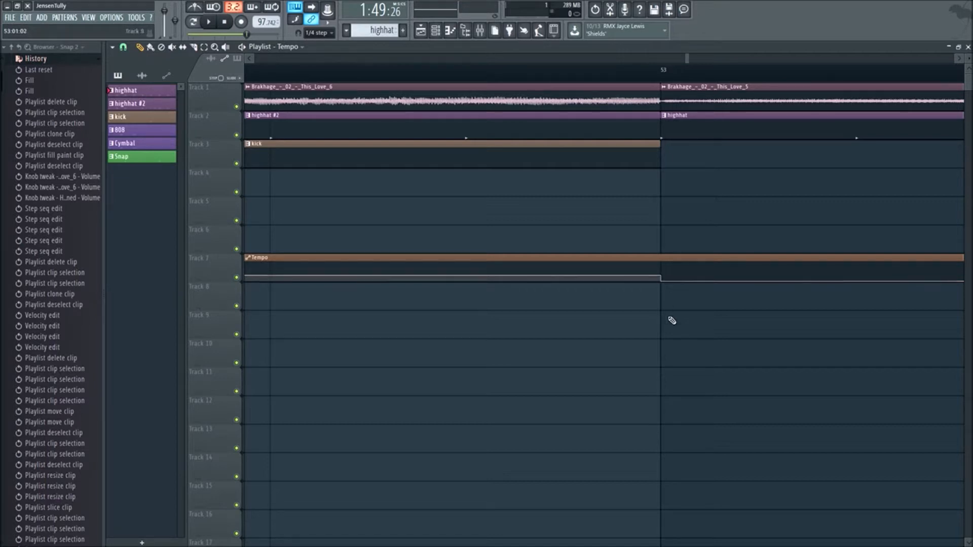
{"action": "scroll", "coordinate": [631, 306], "scroll_direction": "down", "scroll_amount": 8}
{"action": "scroll", "coordinate": [618, 281], "scroll_direction": "down", "scroll_amount": 2}
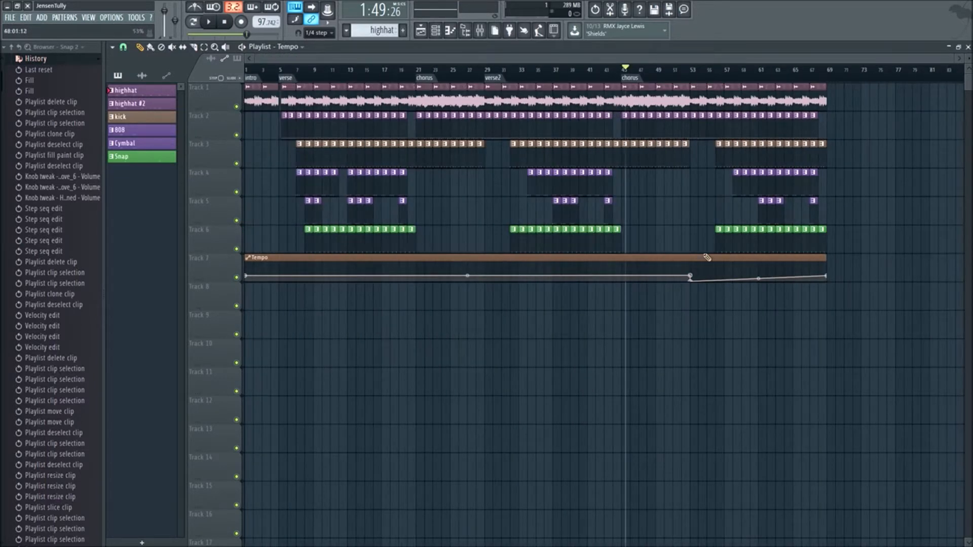
- Lower the final point of the Tempo automation clip to 0% and audition the slow section from bar 53 onward
{"action": "key", "text": "space"}
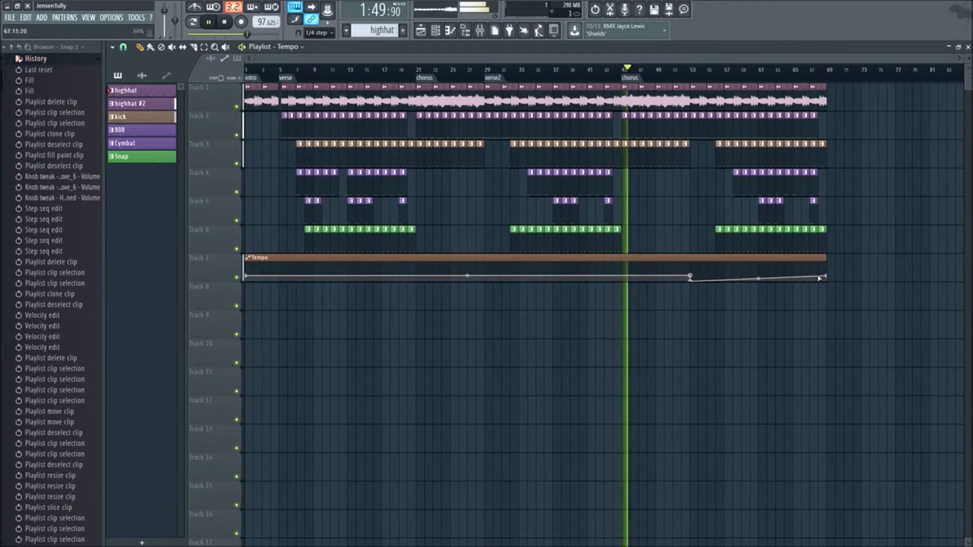
{"action": "left_click_drag", "start_coordinate": [827, 277], "coordinate": [830, 282]}
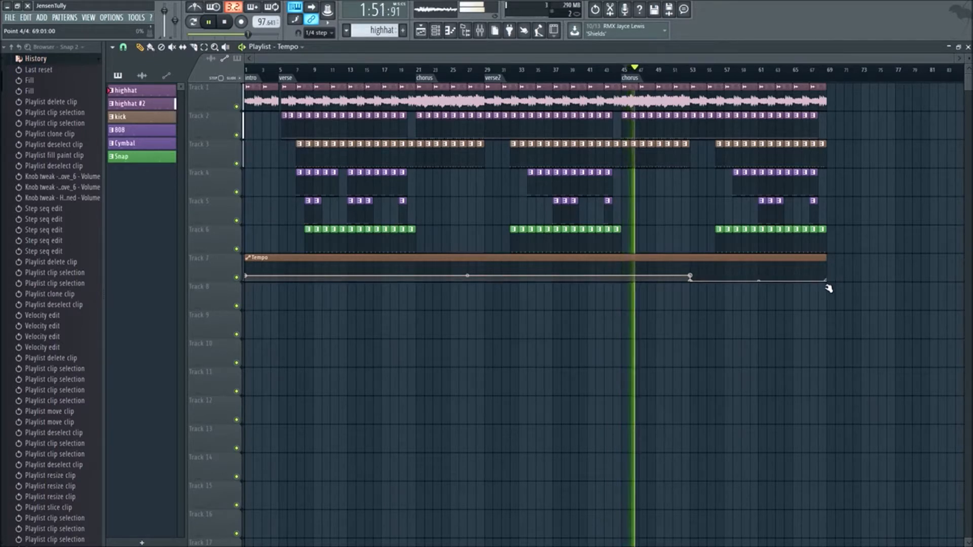
{"action": "left_click", "coordinate": [691, 72]}
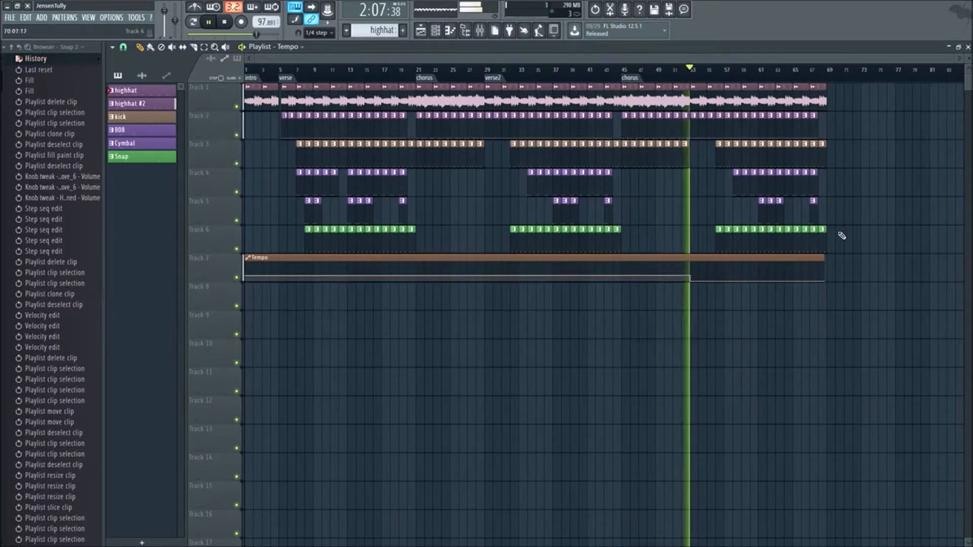
{"action": "left_click", "coordinate": [827, 259]}
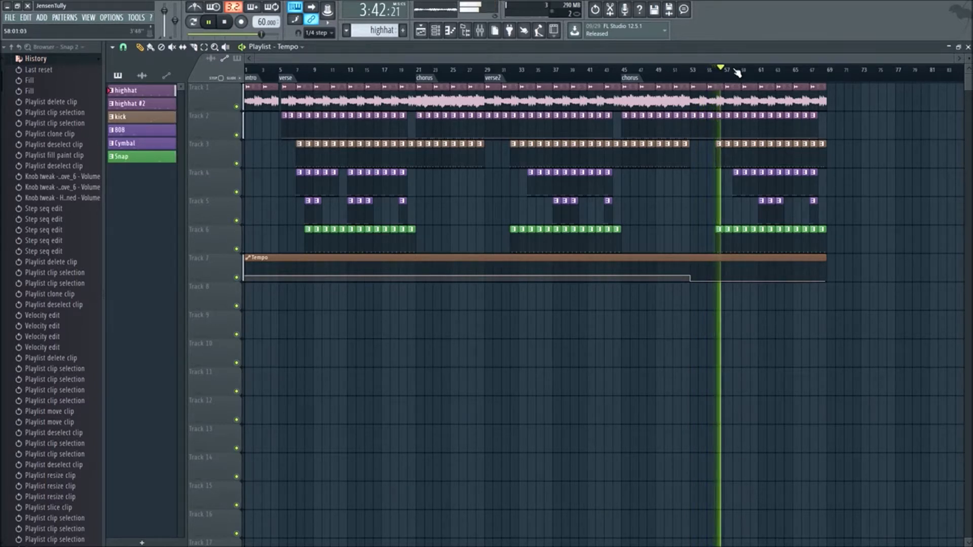
{"action": "left_click", "coordinate": [734, 71]}
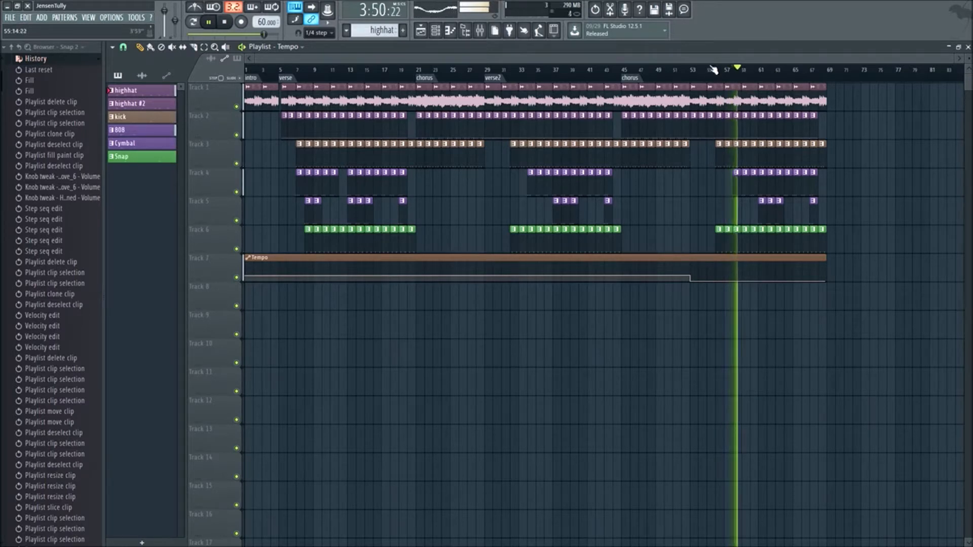
{"action": "left_click", "coordinate": [685, 71]}
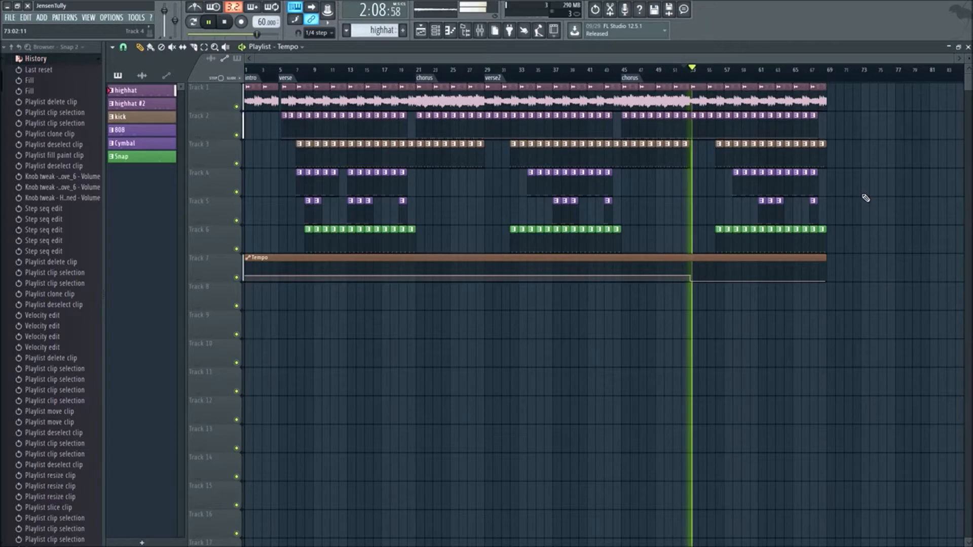
{"action": "key", "text": "space"}
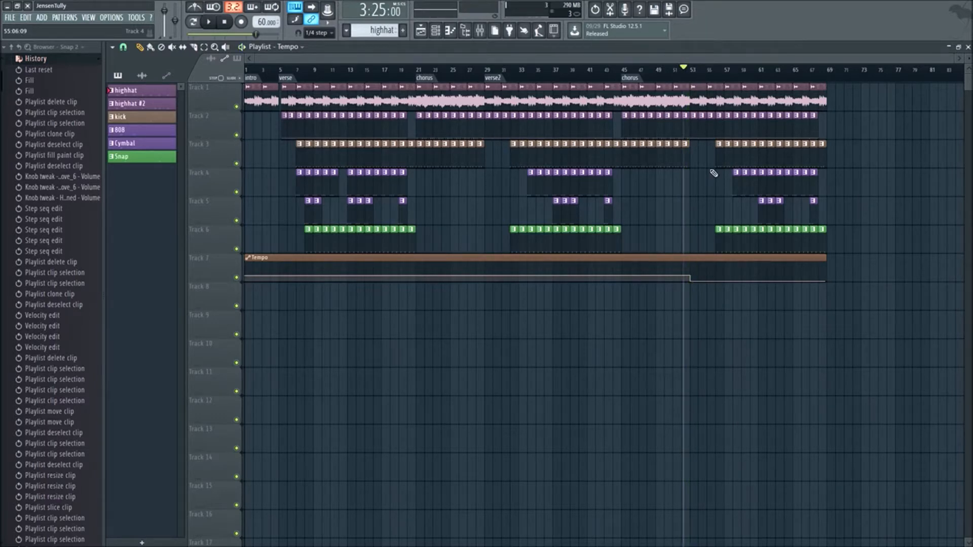
- Make the bar 53 highhat clip a unique pattern and clear the highhat clips from bars 53 to 58
{"action": "scroll", "coordinate": [705, 168], "scroll_direction": "up", "scroll_amount": 3}
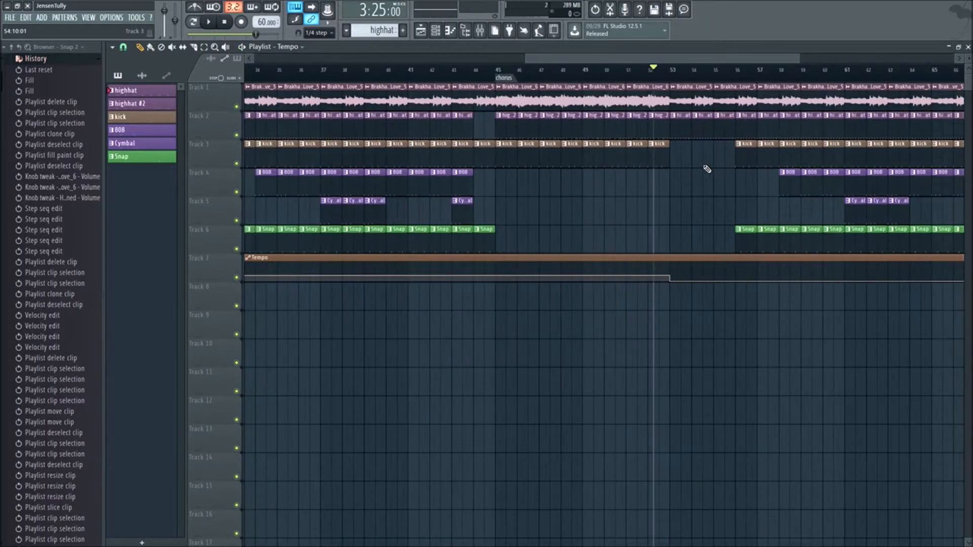
{"action": "left_click_drag", "start_coordinate": [695, 61], "coordinate": [719, 80]}
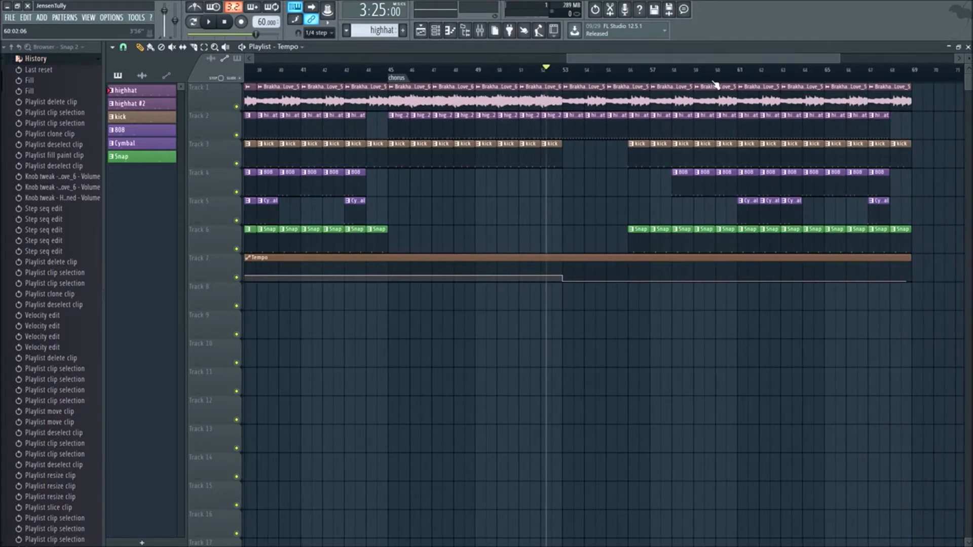
{"action": "left_click", "coordinate": [567, 120]}
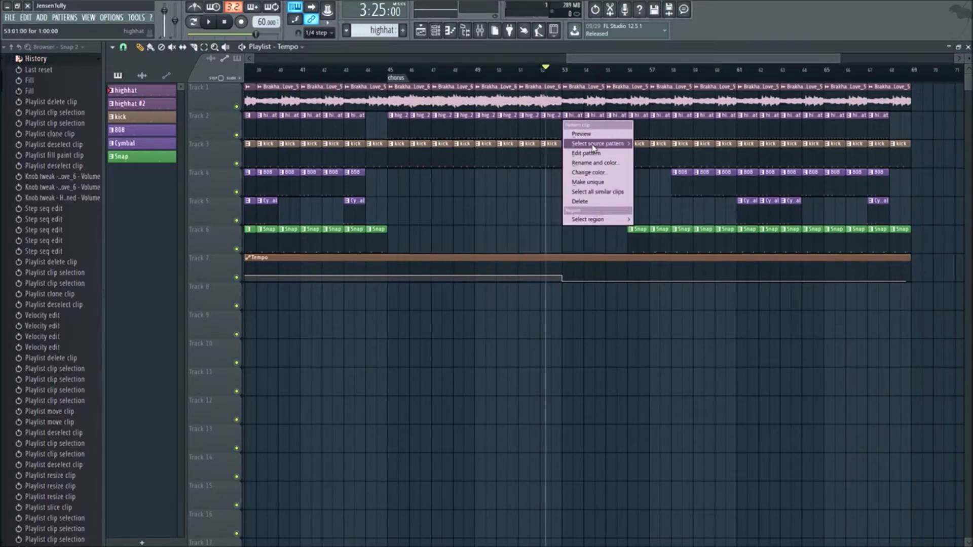
{"action": "left_click", "coordinate": [615, 70]}
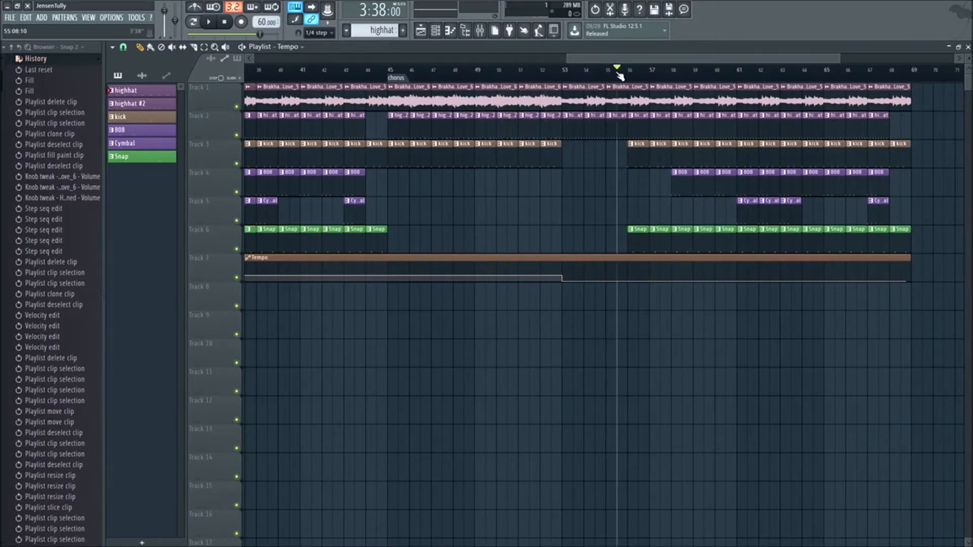
{"action": "left_click", "coordinate": [568, 117]}
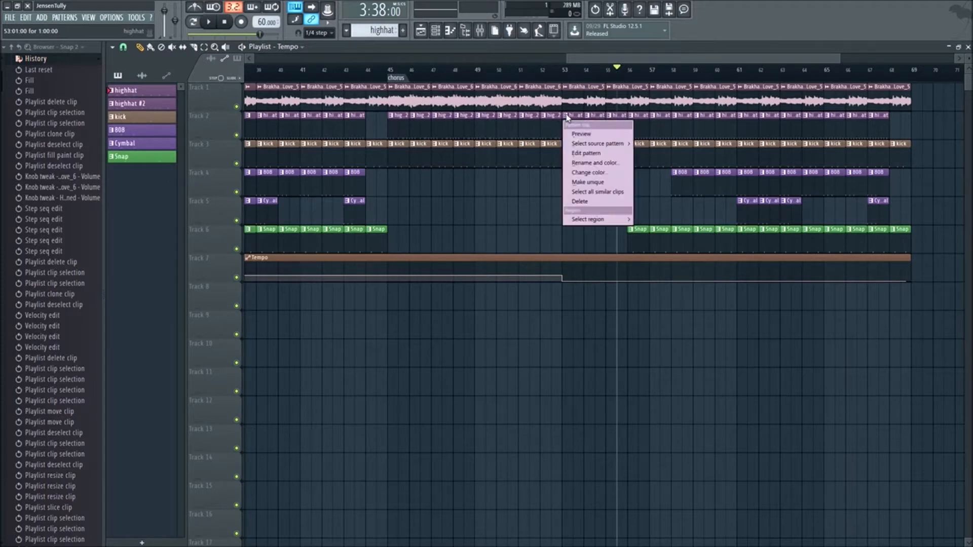
{"action": "left_click", "coordinate": [598, 182]}
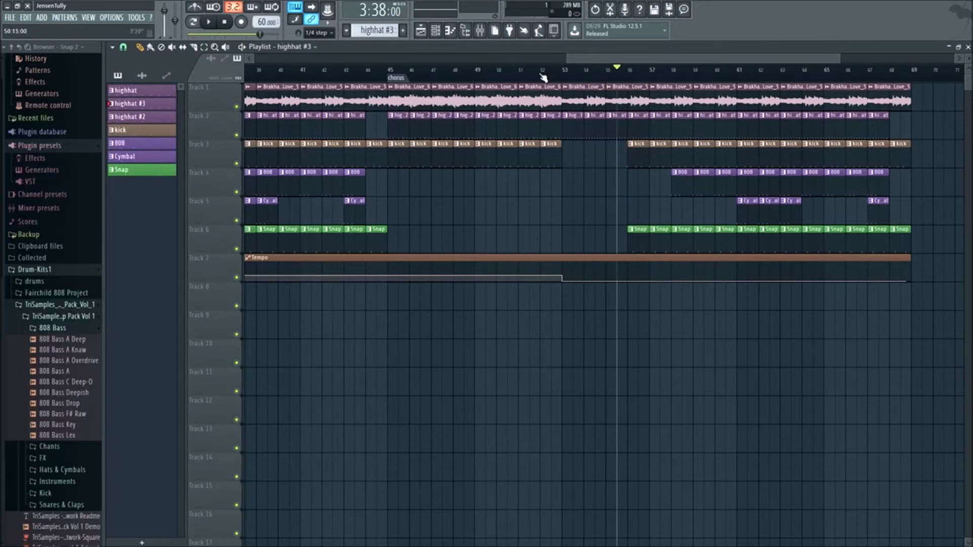
{"action": "left_click", "coordinate": [437, 34]}
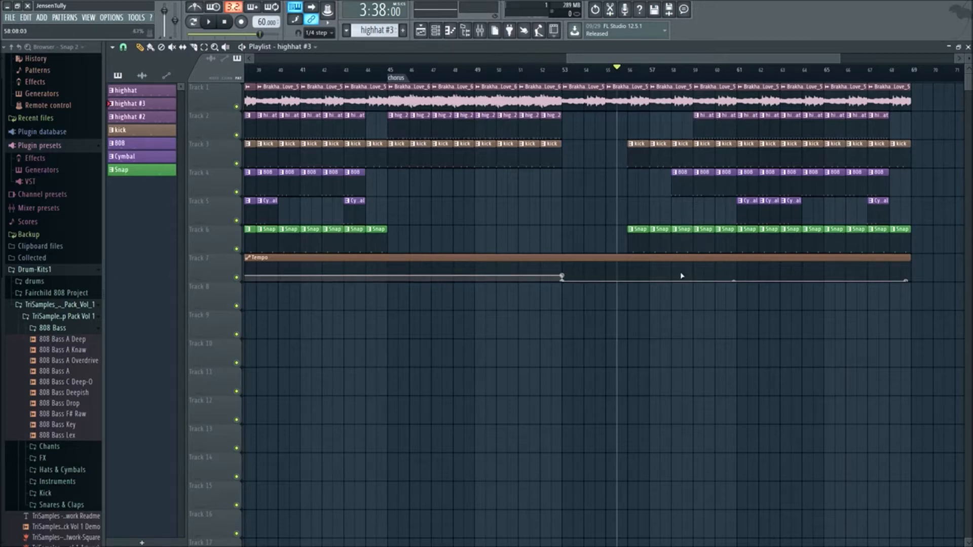
- Copy the bar 53 point's 17% value and use it to step the tempo back up at bar 61, holding 0% until there
{"action": "right_click", "coordinate": [564, 277]}
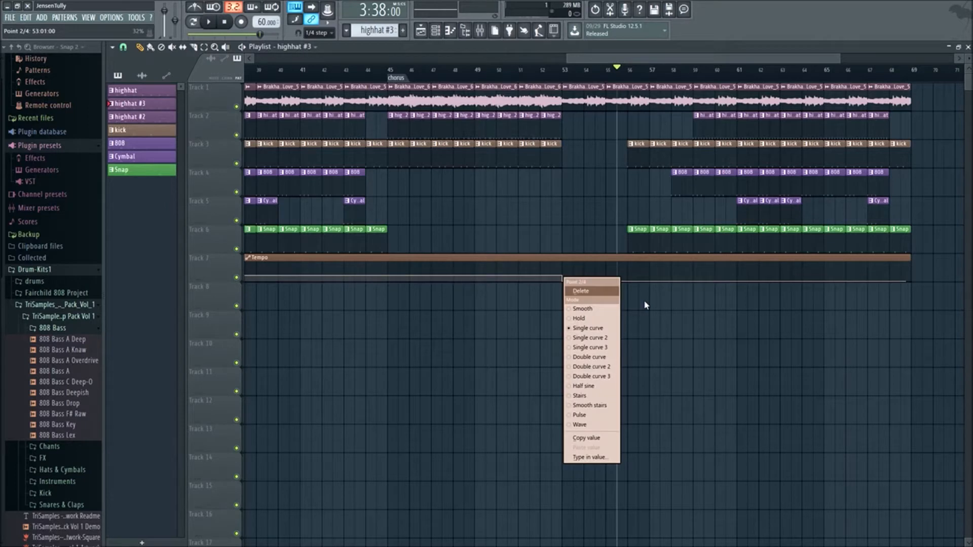
{"action": "left_click", "coordinate": [591, 439]}
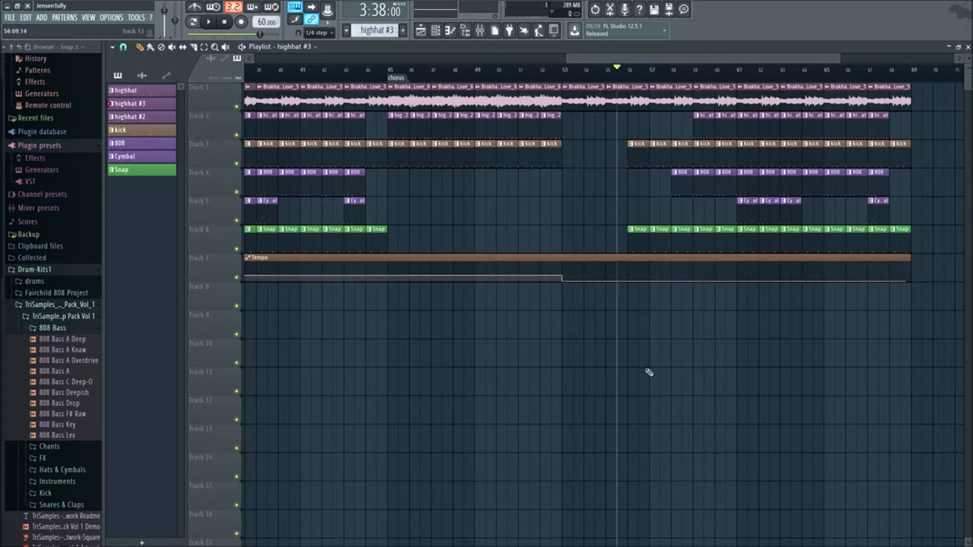
{"action": "left_click_drag", "start_coordinate": [739, 276], "coordinate": [739, 274]}
{"action": "right_click", "coordinate": [739, 274]}
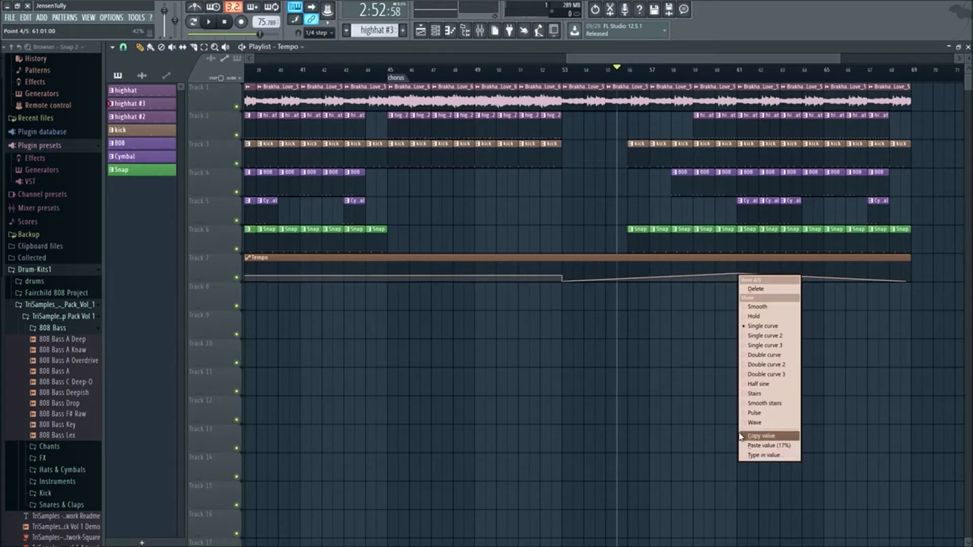
{"action": "left_click", "coordinate": [759, 446]}
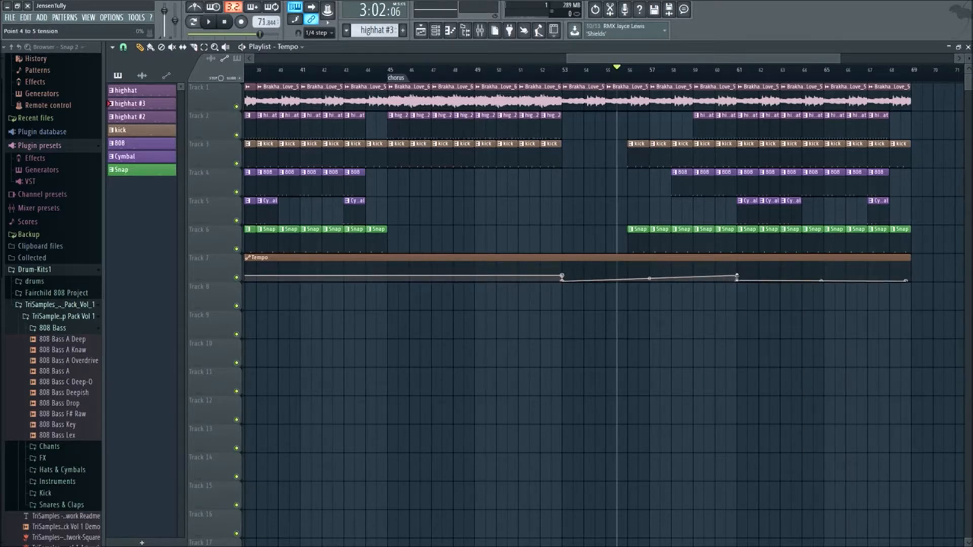
{"action": "right_click", "coordinate": [738, 274]}
{"action": "left_click", "coordinate": [768, 443]}
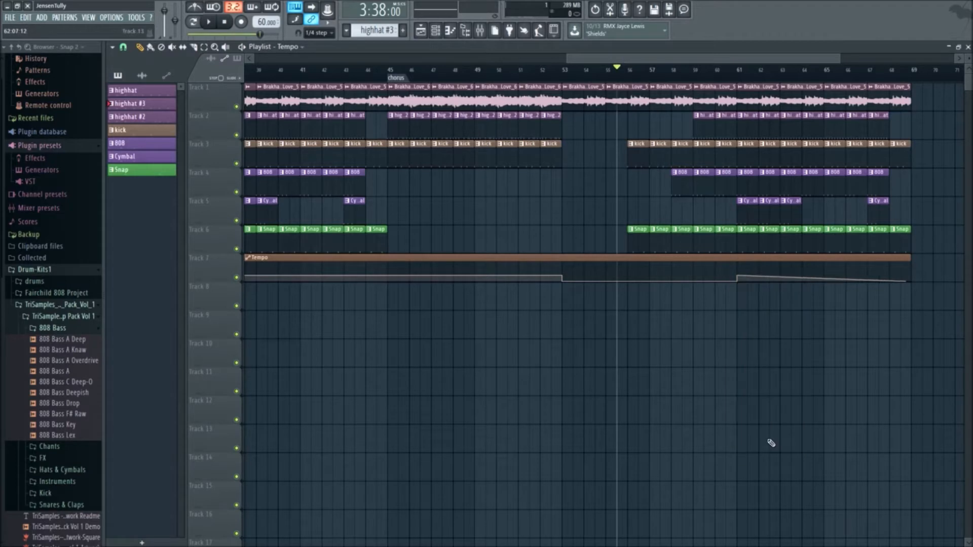
- Paste the copied 17% value onto the final Tempo automation point and place that point at bar 69
{"action": "right_click", "coordinate": [908, 282]}
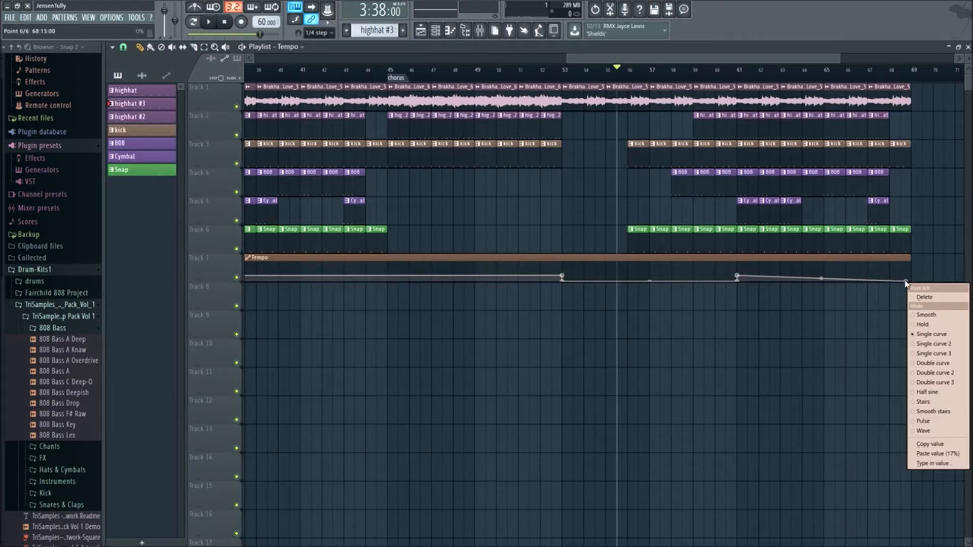
{"action": "left_click", "coordinate": [939, 454]}
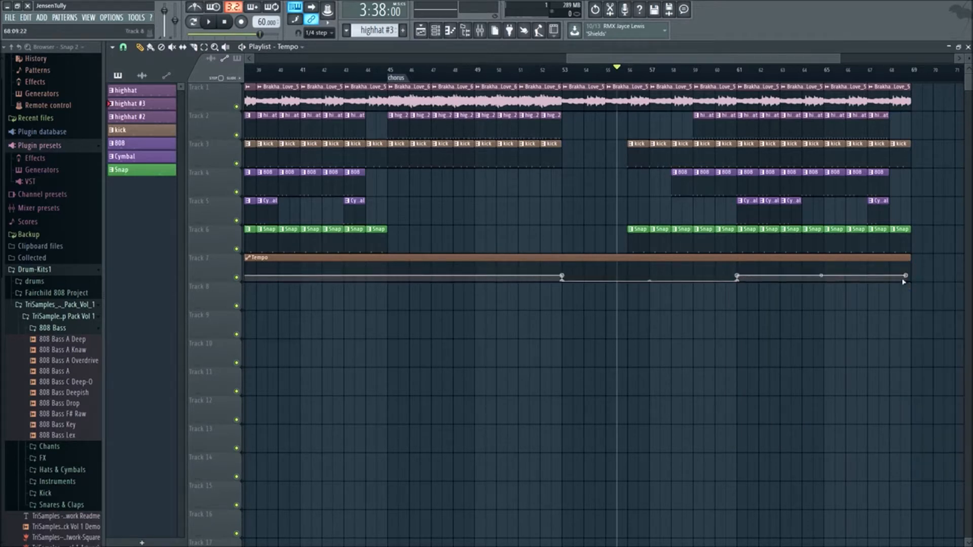
{"action": "left_click_drag", "start_coordinate": [909, 260], "coordinate": [919, 256]}
{"action": "right_click", "coordinate": [912, 277]}
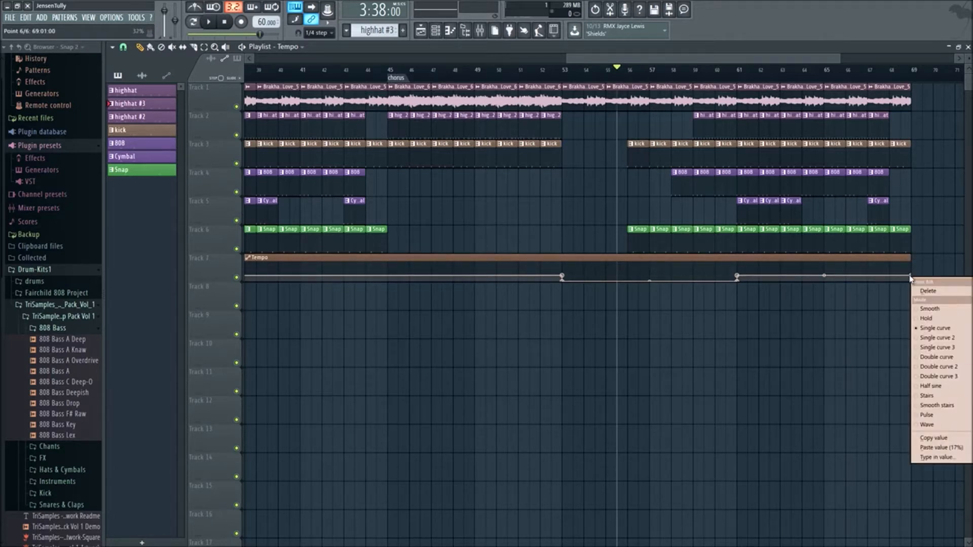
{"action": "left_click", "coordinate": [937, 448]}
- Play the arrangement from bar 55 to audition the slowed section
{"action": "key", "text": "space"}
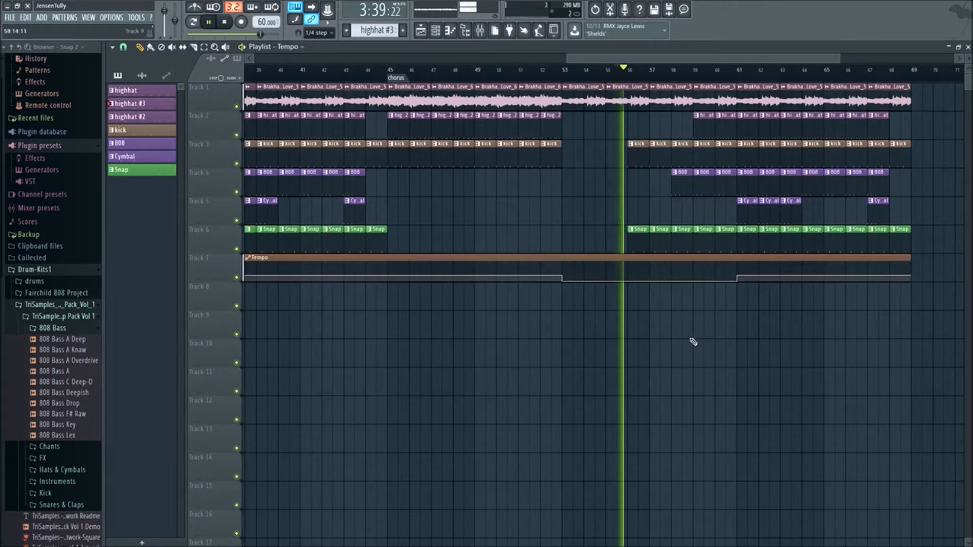
{"action": "scroll", "coordinate": [669, 376], "scroll_direction": "down", "scroll_amount": 4}
{"action": "scroll", "coordinate": [659, 349], "scroll_direction": "up", "scroll_amount": 2}
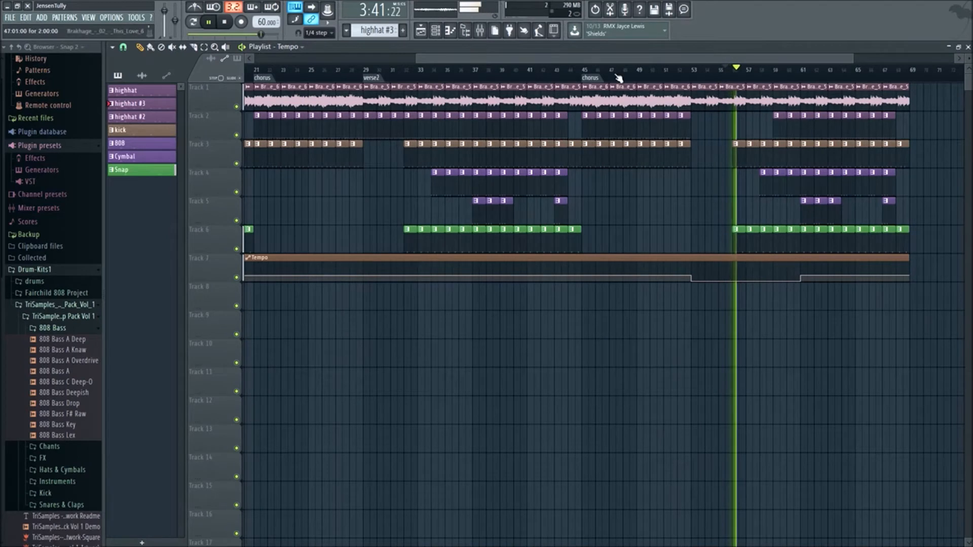
- Add three 808 clips on bars 53 to 55 and delete the Snap clip at bar 56
{"action": "left_click_drag", "start_coordinate": [634, 59], "coordinate": [664, 65]}
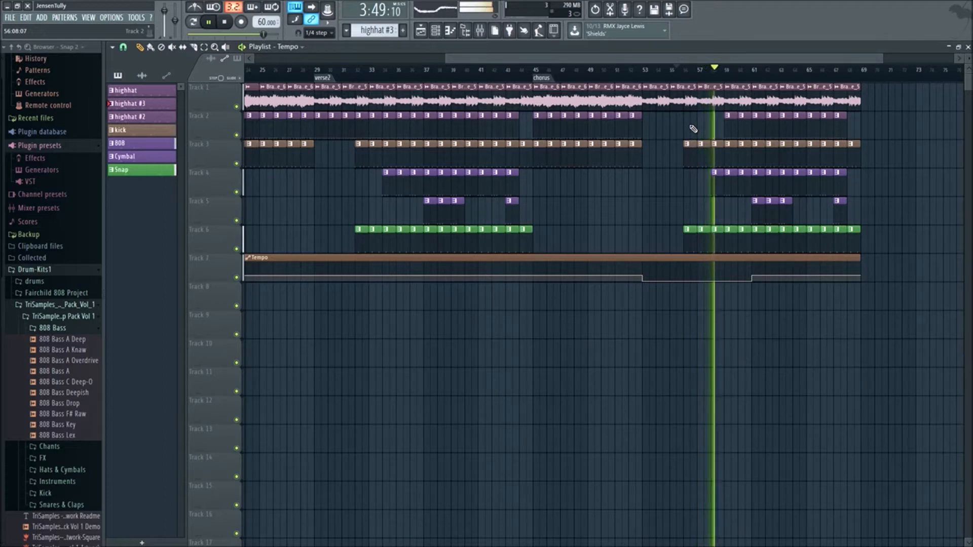
{"action": "left_click_drag", "start_coordinate": [680, 169], "coordinate": [652, 189]}
{"action": "right_click", "coordinate": [689, 231]}
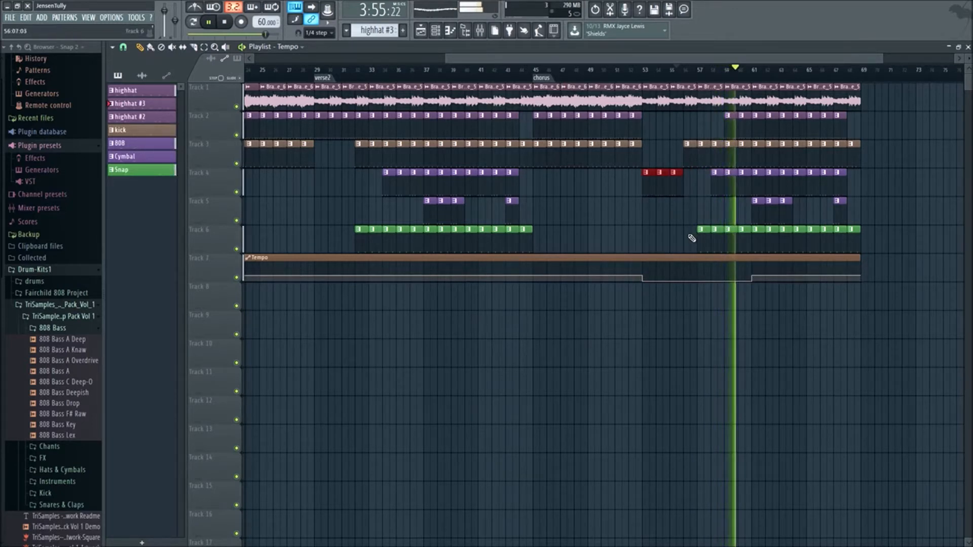
{"action": "key", "text": "space"}
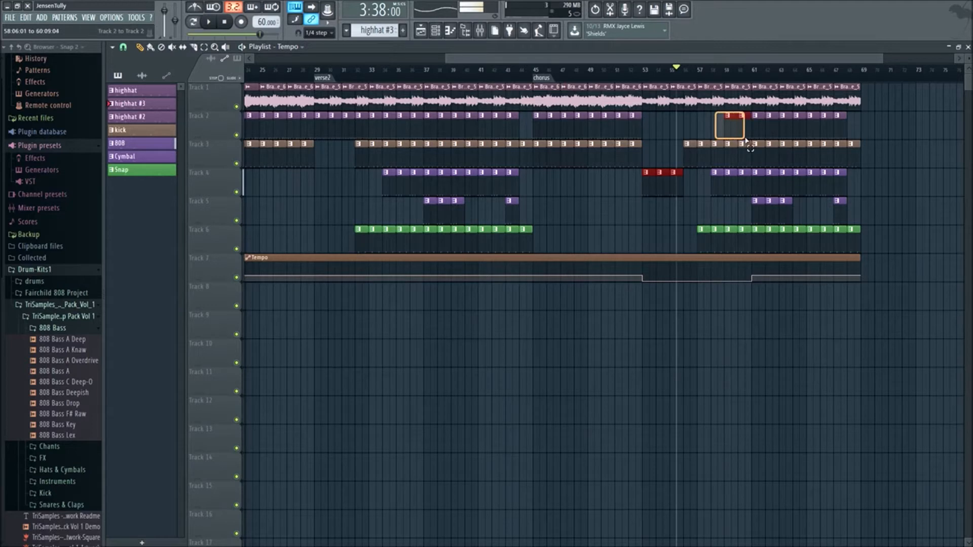
- Play the arrangement from bar 53 to audition the start of the slowed section
{"action": "left_click_drag", "start_coordinate": [733, 130], "coordinate": [690, 128]}
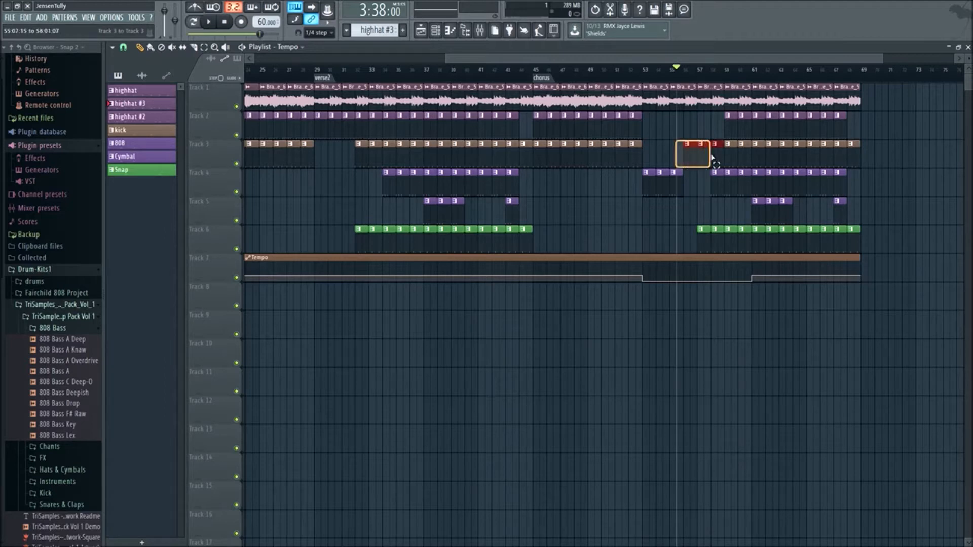
{"action": "left_click_drag", "start_coordinate": [724, 161], "coordinate": [722, 163]}
{"action": "left_click_drag", "start_coordinate": [679, 70], "coordinate": [643, 70]}
{"action": "key", "text": "space"}
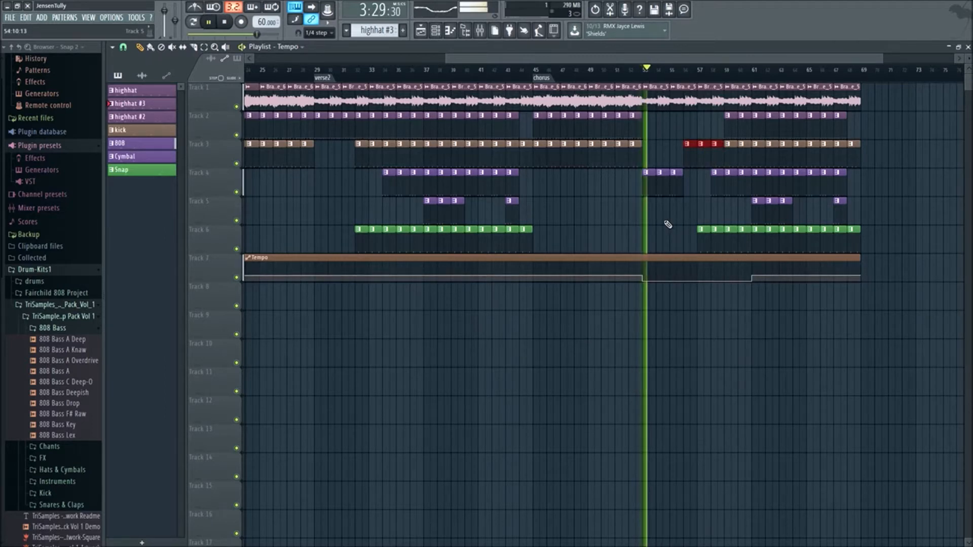
- Fill bars 53 to 56 with Snap clips and bars 53 to 58 with Cymbal clips
{"action": "mouse_move", "coordinate": [689, 243]}
{"action": "left_mouse_down"}
{"action": "mouse_move", "coordinate": [746, 246]}
{"action": "mouse_move", "coordinate": [671, 235]}
{"action": "mouse_move", "coordinate": [691, 245]}
{"action": "left_mouse_up"}
{"action": "left_click", "coordinate": [702, 218], "text": "ctrl"}
{"action": "left_click_drag", "start_coordinate": [751, 214], "coordinate": [691, 223]}
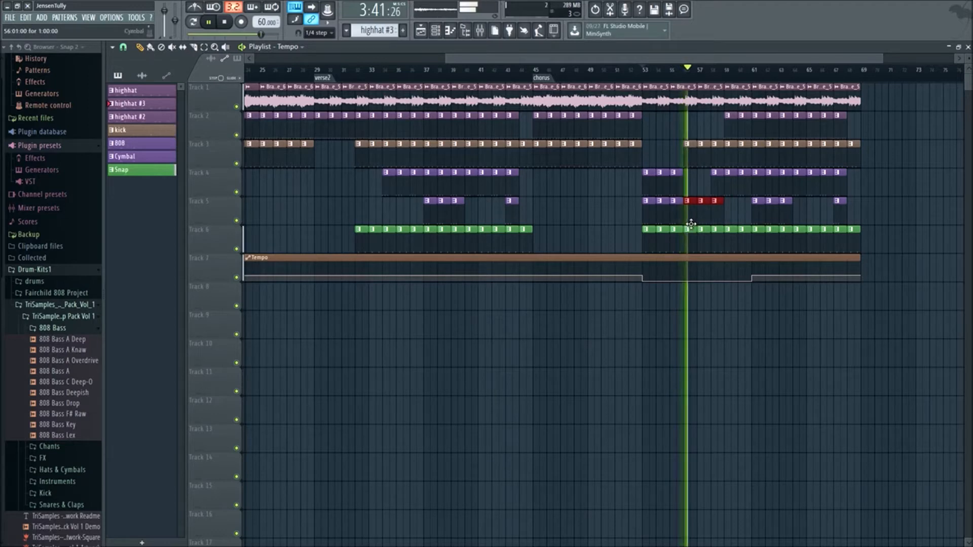
{"action": "left_click", "coordinate": [892, 241], "text": "ctrl"}
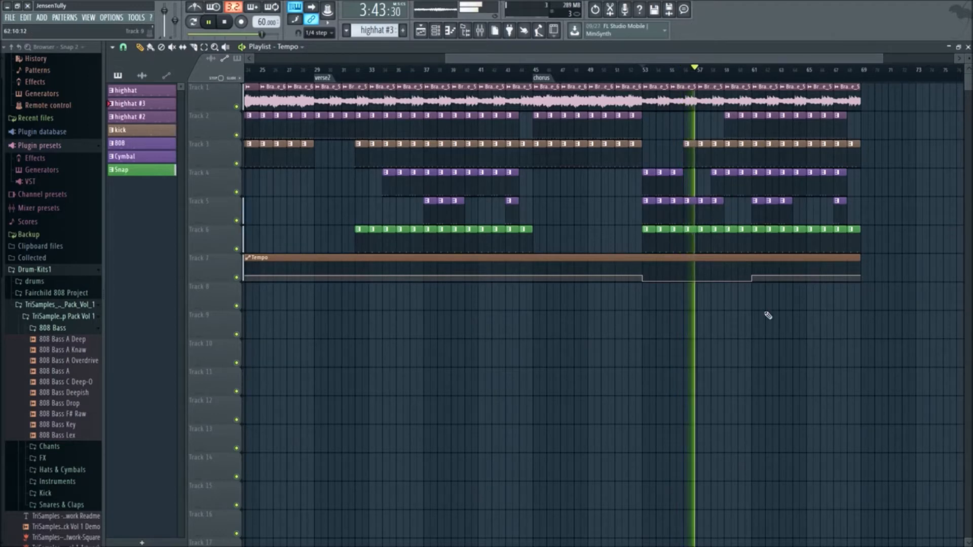
- Extend the highhat clips on Track 2 backwards to cover bars 57 and 58
{"action": "scroll", "coordinate": [679, 248], "scroll_direction": "up", "scroll_amount": 3}
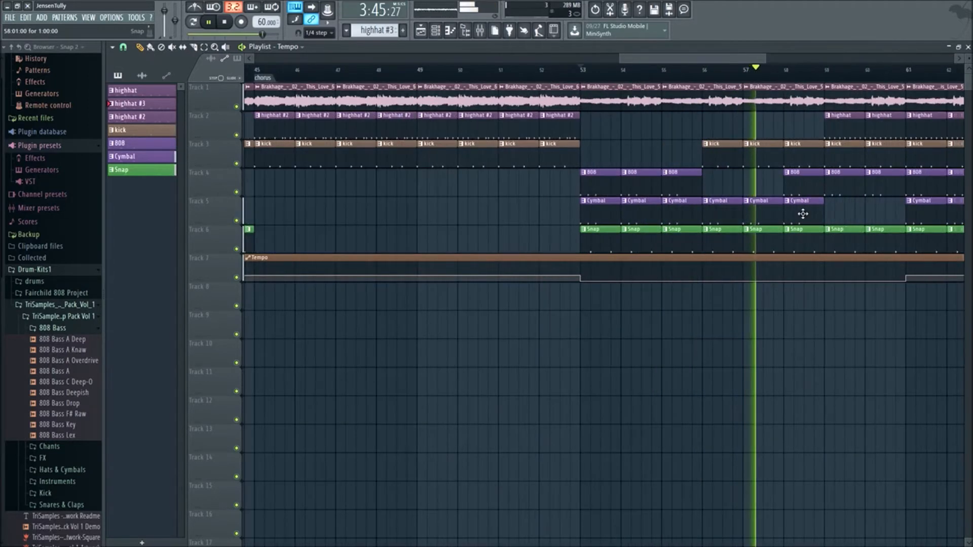
{"action": "scroll", "coordinate": [812, 209], "scroll_direction": "up", "scroll_amount": 2}
{"action": "scroll", "coordinate": [704, 237], "scroll_direction": "up", "scroll_amount": 2}
{"action": "scroll", "coordinate": [705, 241], "scroll_direction": "down", "scroll_amount": 6}
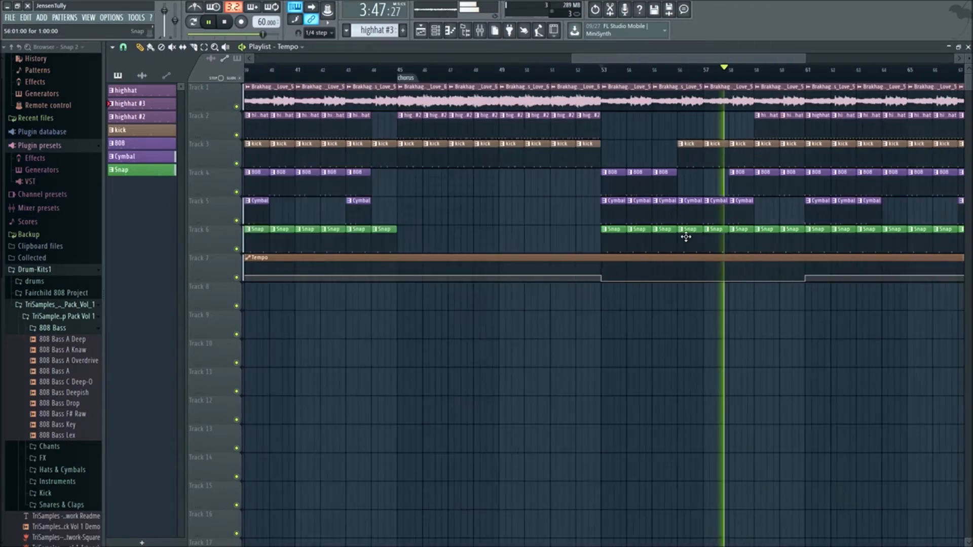
{"action": "scroll", "coordinate": [655, 370], "scroll_direction": "down", "scroll_amount": 2}
{"action": "scroll", "coordinate": [655, 373], "scroll_direction": "down", "scroll_amount": 2}
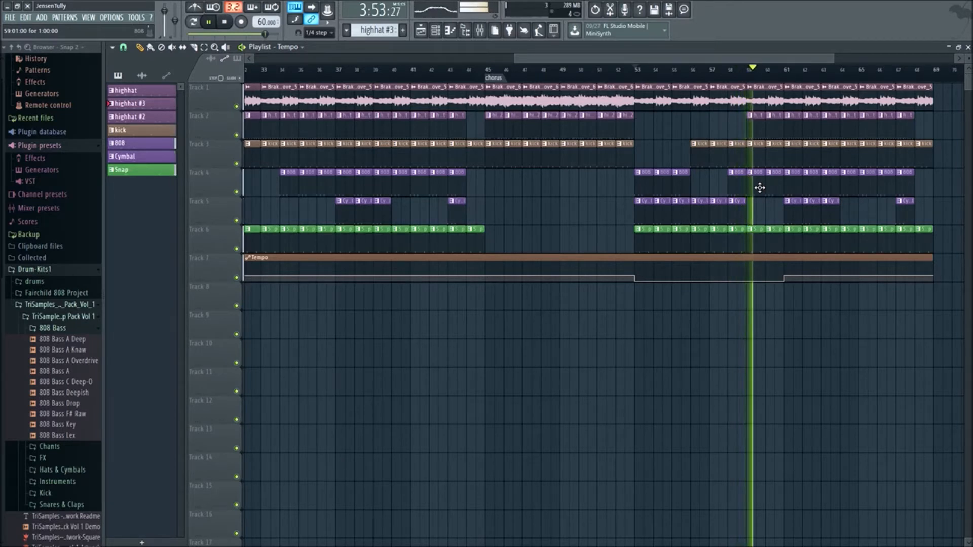
{"action": "mouse_move", "coordinate": [735, 130]}
{"action": "left_mouse_down"}
{"action": "mouse_move", "coordinate": [774, 124]}
{"action": "mouse_move", "coordinate": [720, 129]}
{"action": "left_mouse_up"}
{"action": "left_click", "coordinate": [726, 387], "text": "ctrl"}
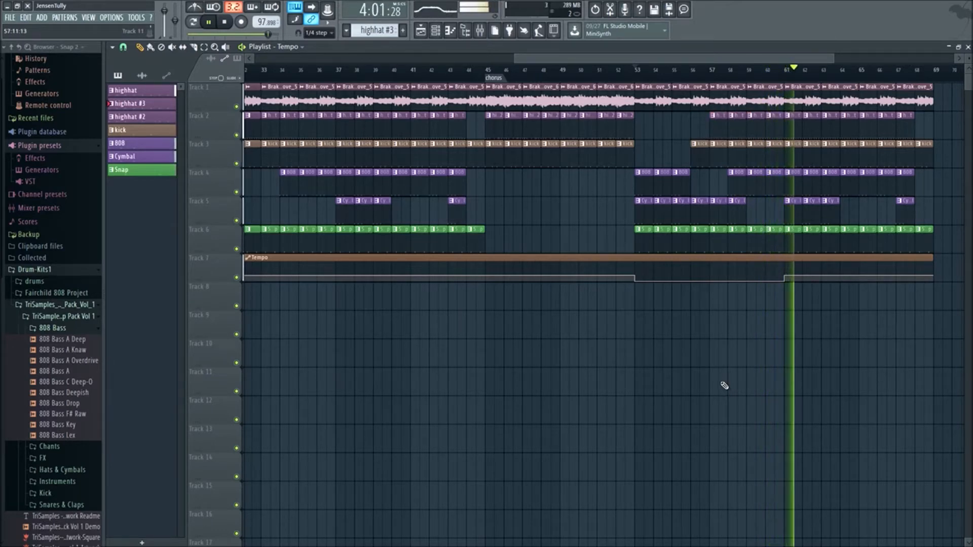
- Edit the end of the Tempo automation to hold the slowed tempo from bar 53 through bar 69, and play from the beginning
{"action": "scroll", "coordinate": [726, 386], "scroll_direction": "down", "scroll_amount": 3}
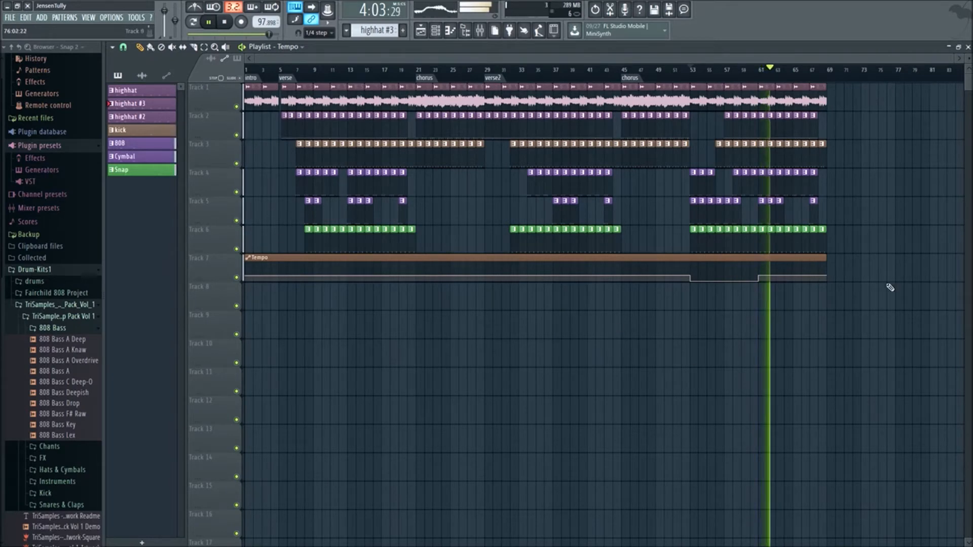
{"action": "left_click_drag", "start_coordinate": [781, 69], "coordinate": [86, 95]}
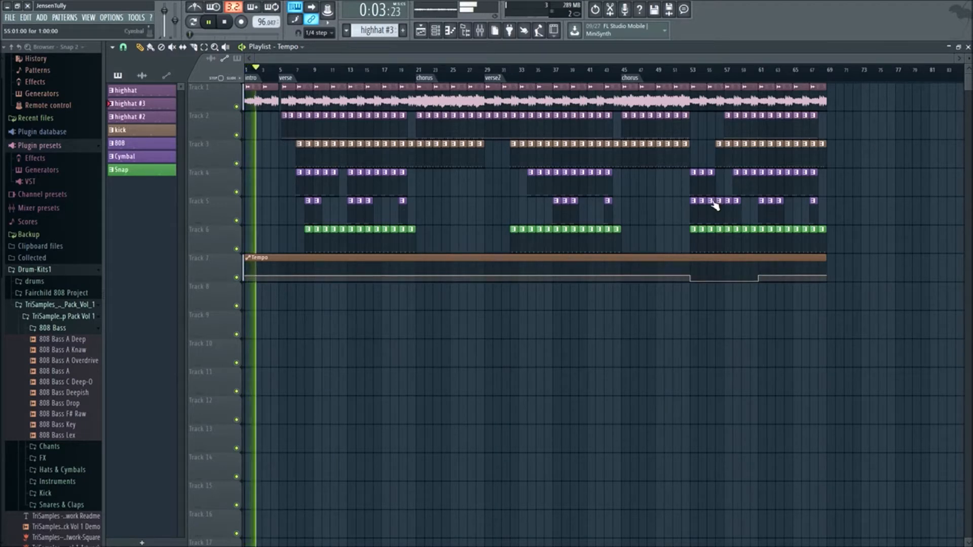
{"action": "key", "text": "space"}
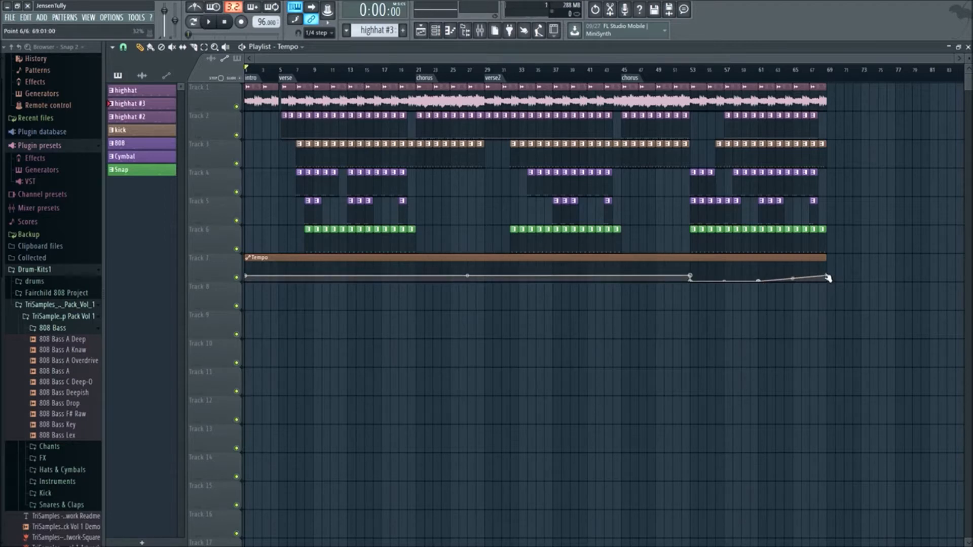
{"action": "key", "text": "space"}
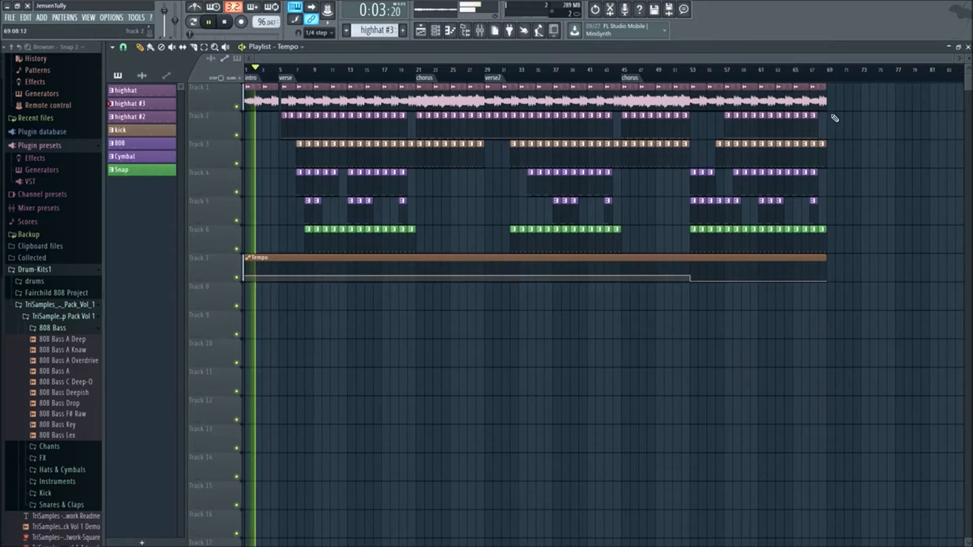
{"action": "left_click_drag", "start_coordinate": [880, 107], "coordinate": [877, 302]}
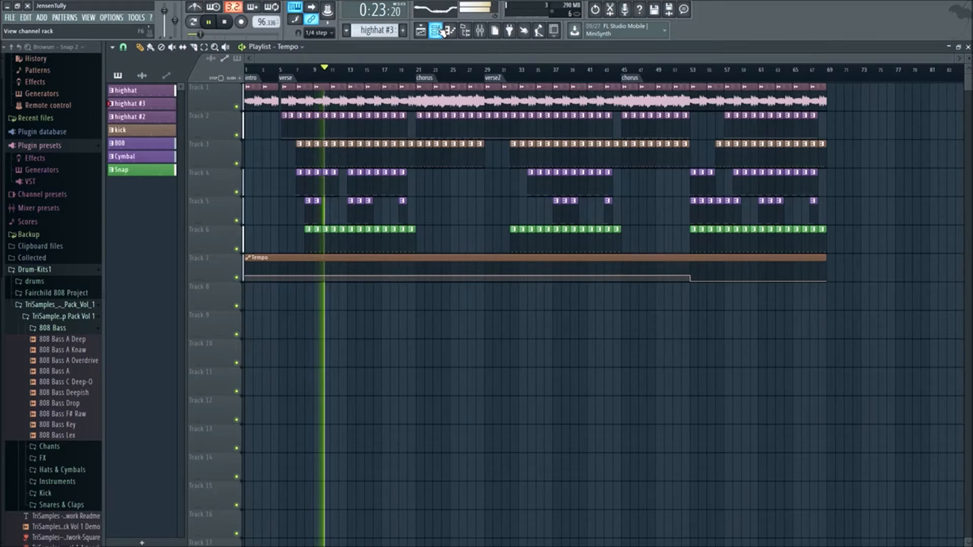
- Create an automation clip for the master track's volume and shape a fade-in from bar 1 to bar 5
{"action": "left_click", "coordinate": [481, 33]}
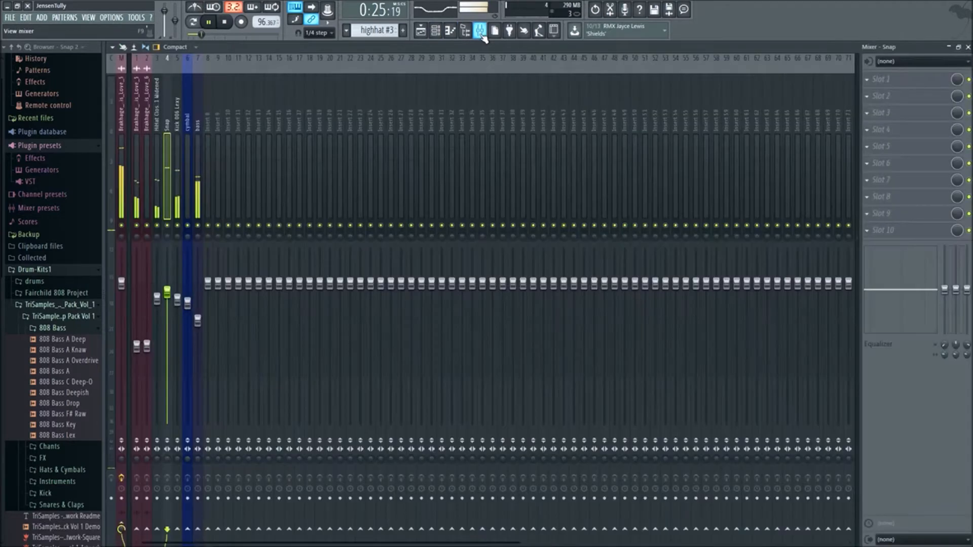
{"action": "right_click", "coordinate": [122, 285]}
{"action": "left_click", "coordinate": [168, 352]}
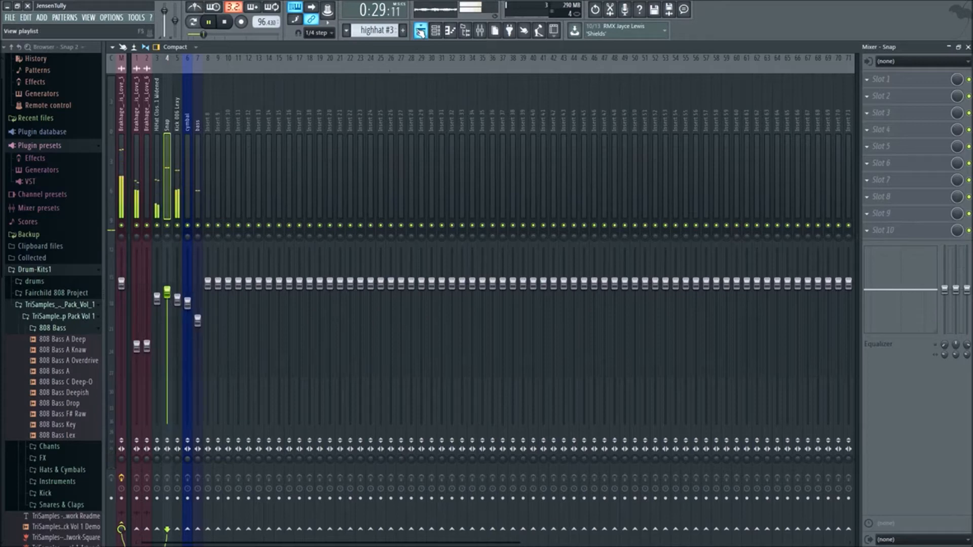
{"action": "left_click", "coordinate": [420, 30]}
{"action": "key", "text": "space"}
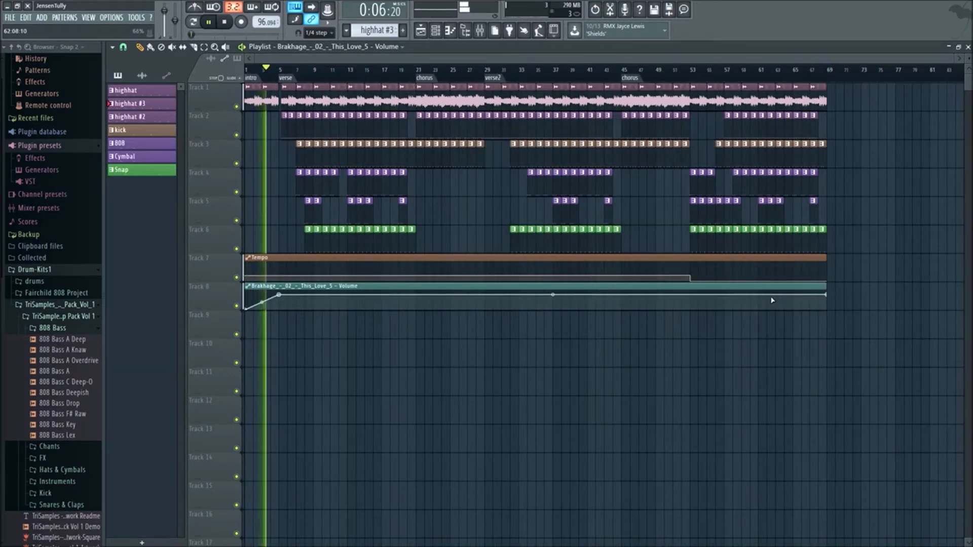
- Add a volume automation point at bar 61 and fade the volume out to the clip's end at bar 69
{"action": "scroll", "coordinate": [733, 300], "scroll_direction": "up", "scroll_amount": 2}
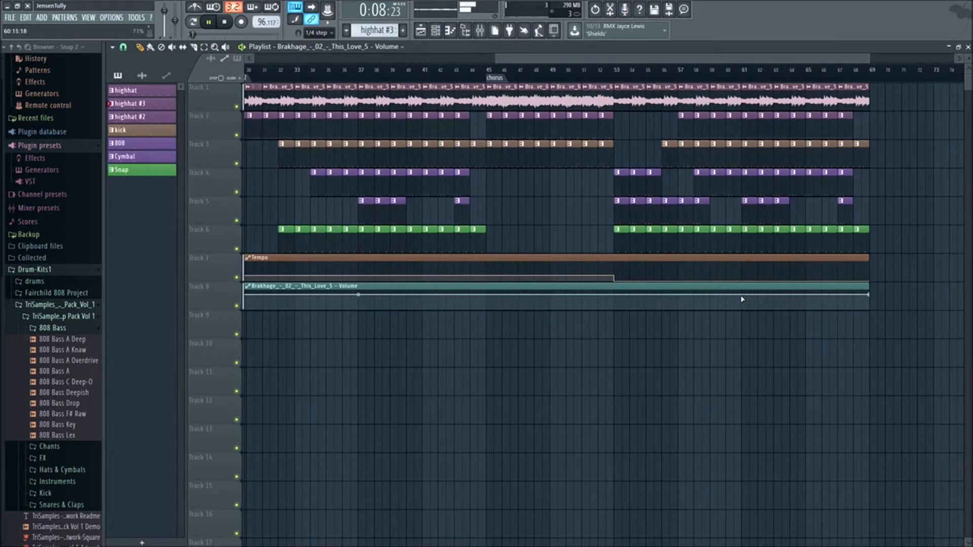
{"action": "right_click", "coordinate": [742, 297]}
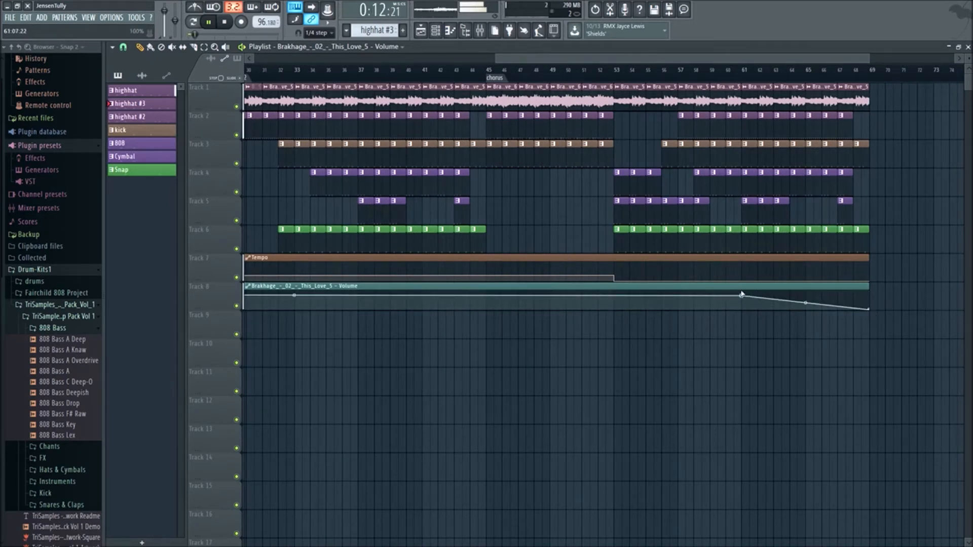
{"action": "scroll", "coordinate": [742, 295], "scroll_direction": "down", "scroll_amount": 3}
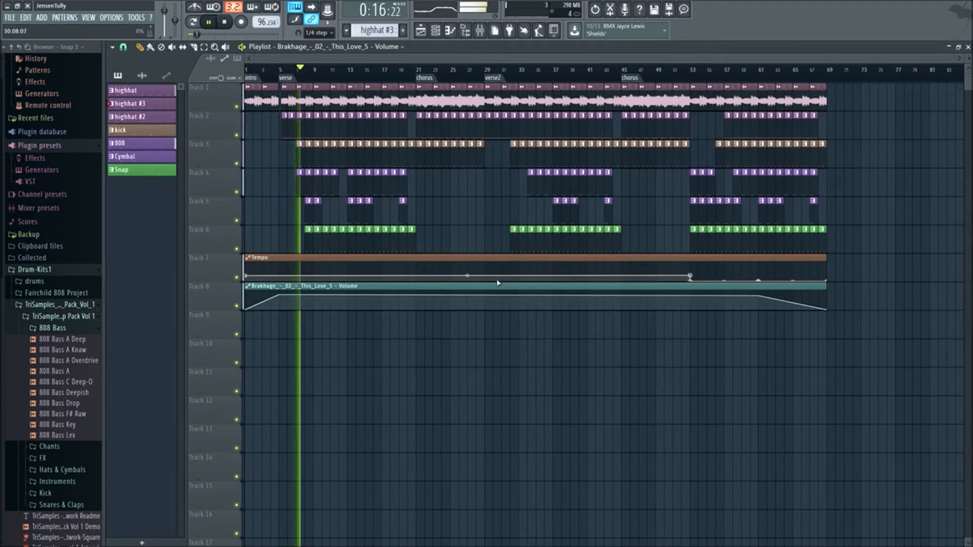
- Pan the HiHat, Snap, Kick and cymbal mixer tracks, set the Kick volume to 74%, and lower the cymbal and bass volumes
{"action": "key", "text": "F9"}
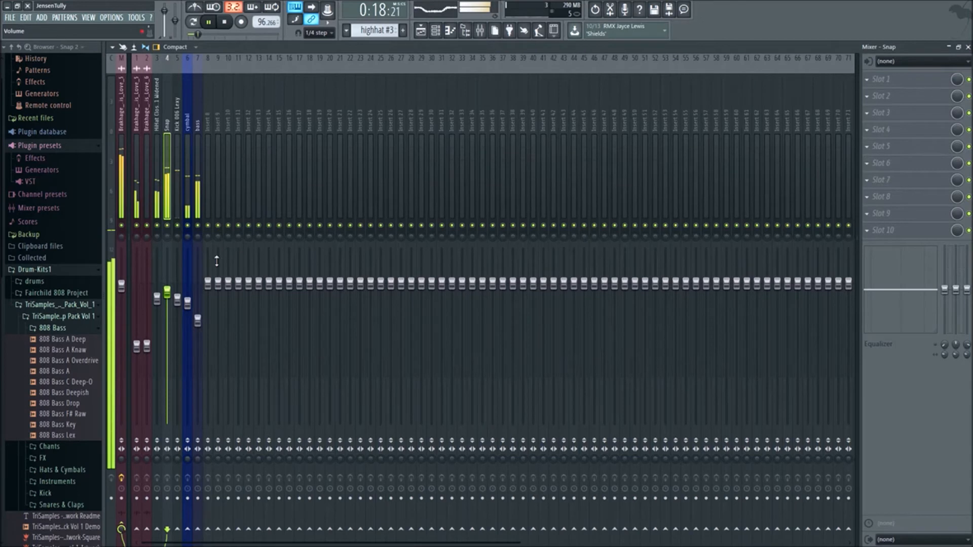
{"action": "mouse_move", "coordinate": [167, 236]}
{"action": "left_mouse_down"}
{"action": "mouse_move", "coordinate": [167, 226]}
{"action": "mouse_move", "coordinate": [157, 244]}
{"action": "left_mouse_up"}
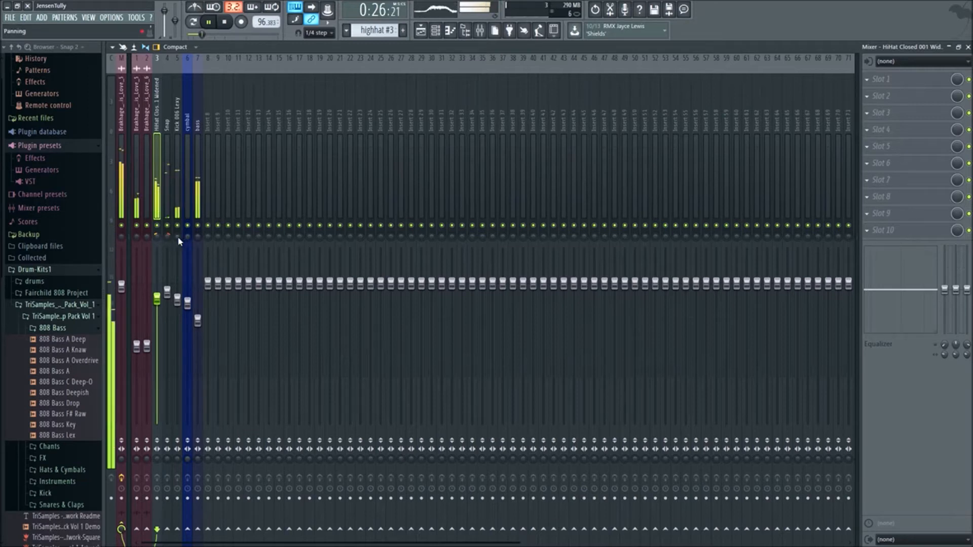
{"action": "left_click_drag", "start_coordinate": [177, 299], "coordinate": [177, 319]}
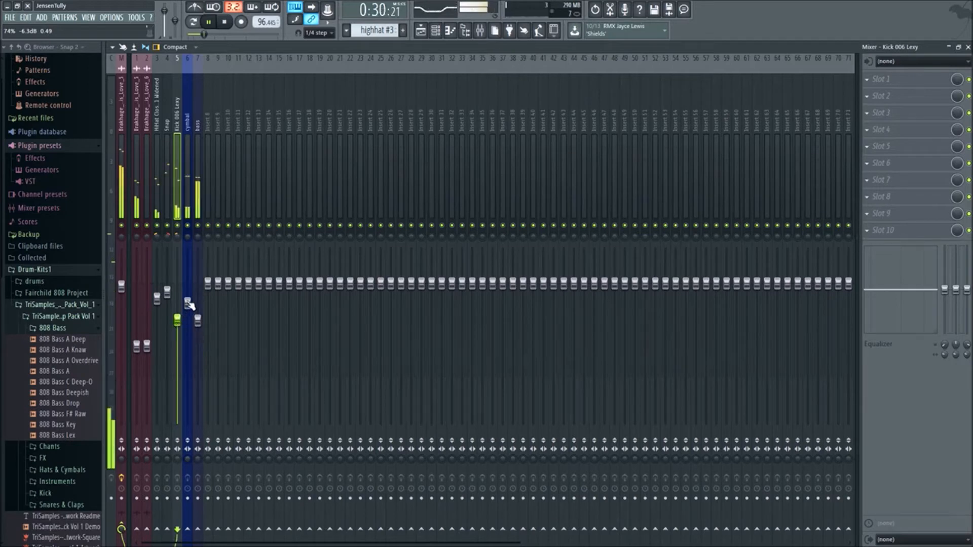
{"action": "mouse_move", "coordinate": [198, 320]}
{"action": "left_mouse_down"}
{"action": "mouse_move", "coordinate": [187, 311]}
{"action": "mouse_move", "coordinate": [191, 322]}
{"action": "left_mouse_up"}
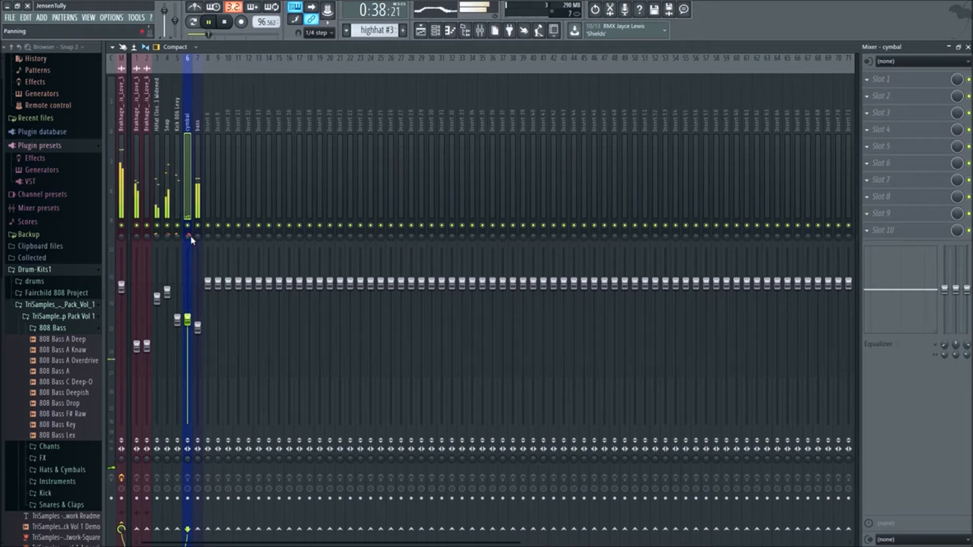
{"action": "left_click_drag", "start_coordinate": [197, 236], "coordinate": [189, 233]}
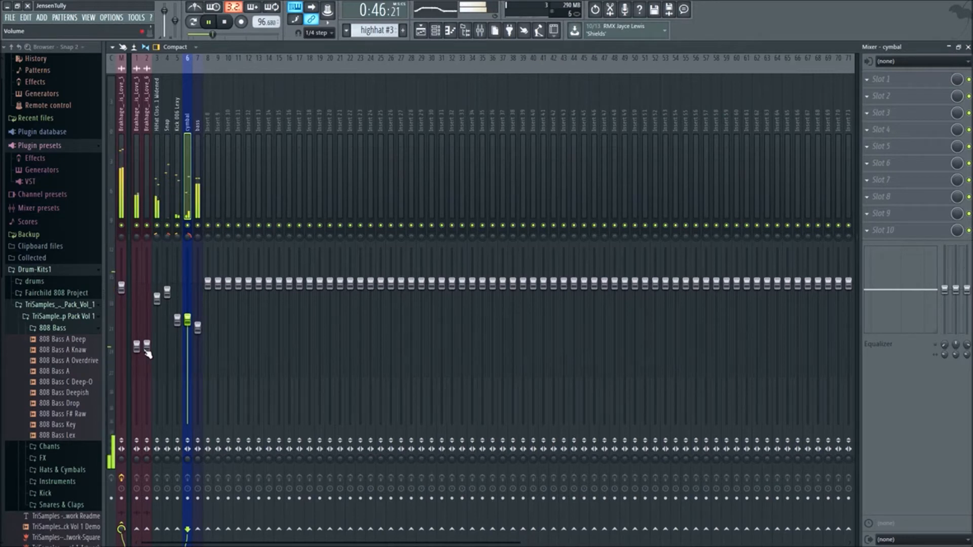
- Pan the first sample mixer track about 49% left and the second sample track to the right
{"action": "left_click_drag", "start_coordinate": [138, 242], "coordinate": [138, 253]}
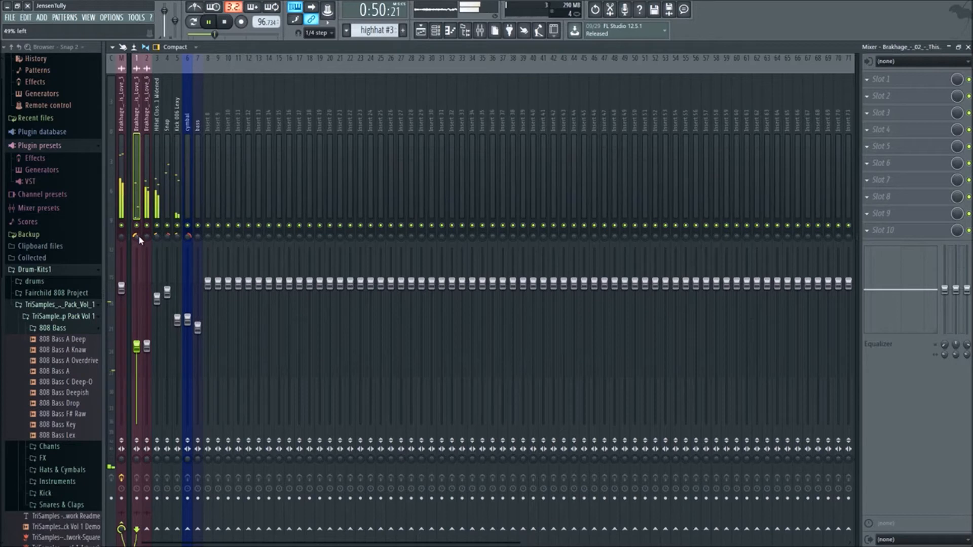
{"action": "left_click_drag", "start_coordinate": [148, 237], "coordinate": [147, 220]}
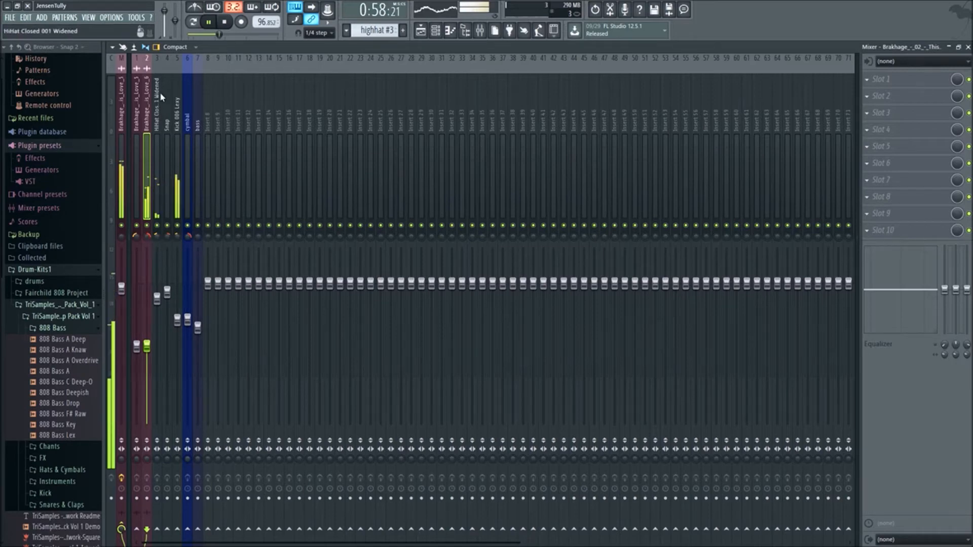
- Review the arrangement in the playlist and replay it from the verse2 marker
{"action": "left_click", "coordinate": [421, 31]}
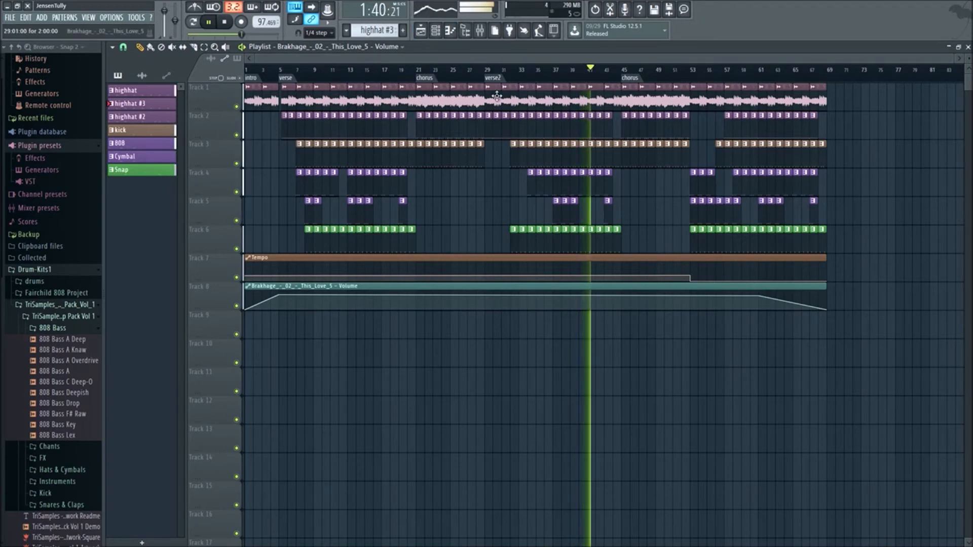
{"action": "key", "text": "space"}
{"action": "scroll", "coordinate": [556, 101], "scroll_direction": "up", "scroll_amount": 3}
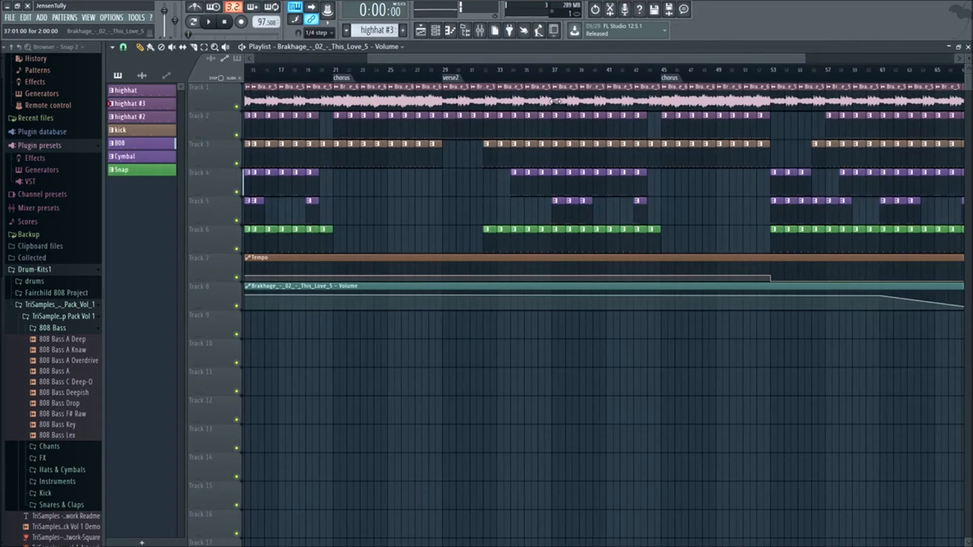
{"action": "left_click", "coordinate": [439, 81]}
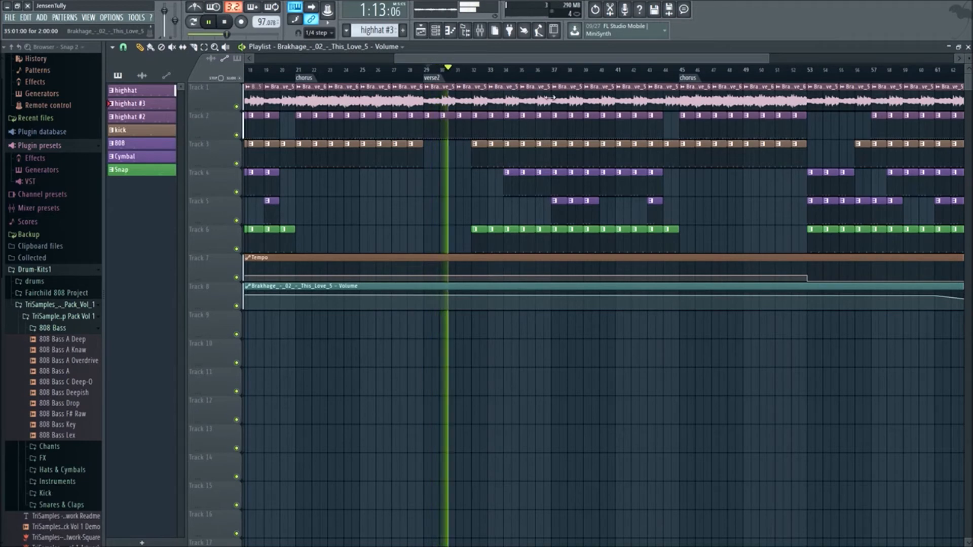
- Trim the sample clip at bar 35 to leave a short gap before bar 36, and replay that passage
{"action": "left_click_drag", "start_coordinate": [550, 99], "coordinate": [535, 102]}
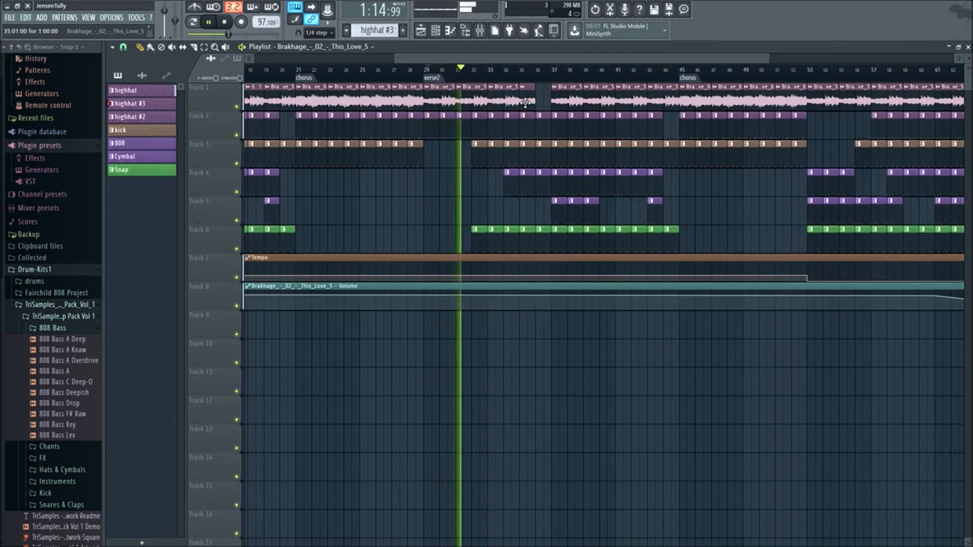
{"action": "left_click", "coordinate": [517, 71]}
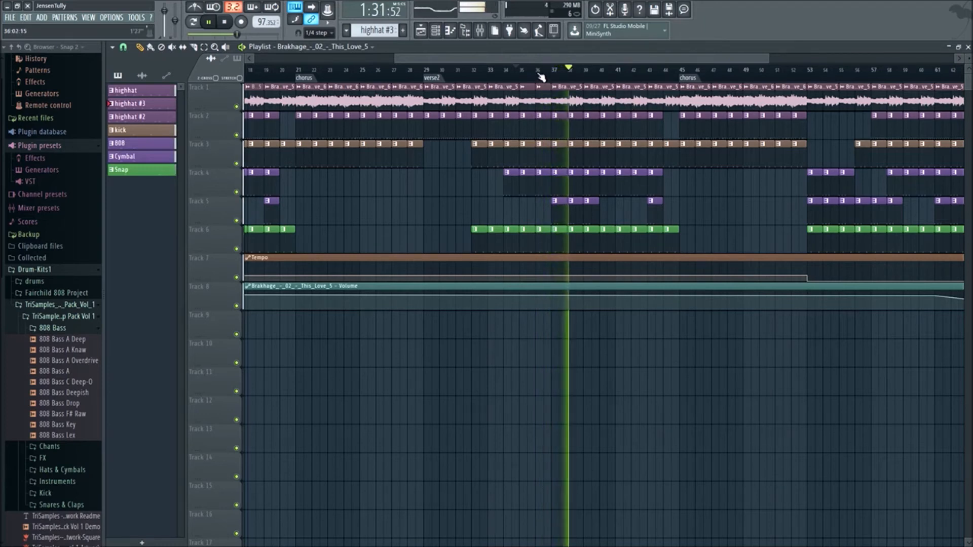
{"action": "key", "text": "space"}
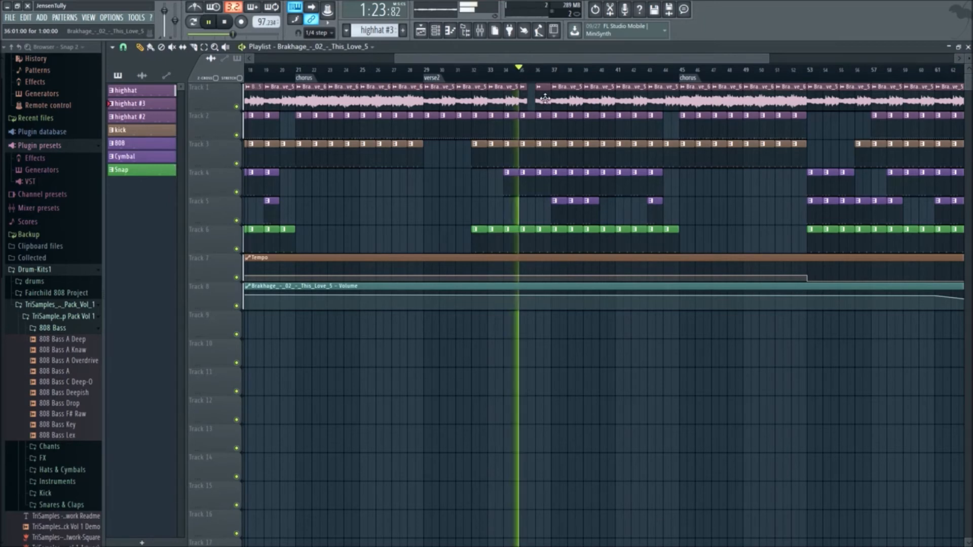
- Close the sample gap before bar 36, shorten the sample clip to leave the gap just before bar 37 instead, and replay the passage
{"action": "left_click_drag", "start_coordinate": [541, 100], "coordinate": [532, 103]}
{"action": "key", "text": "space"}
{"action": "key", "text": "space"}
{"action": "left_click", "coordinate": [541, 102]}
{"action": "left_click", "coordinate": [547, 107]}
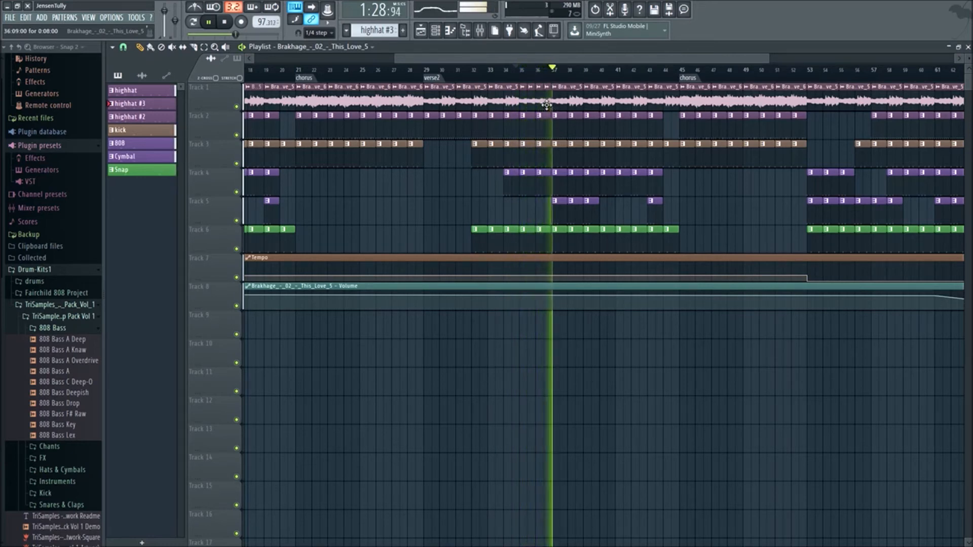
{"action": "key", "text": "space"}
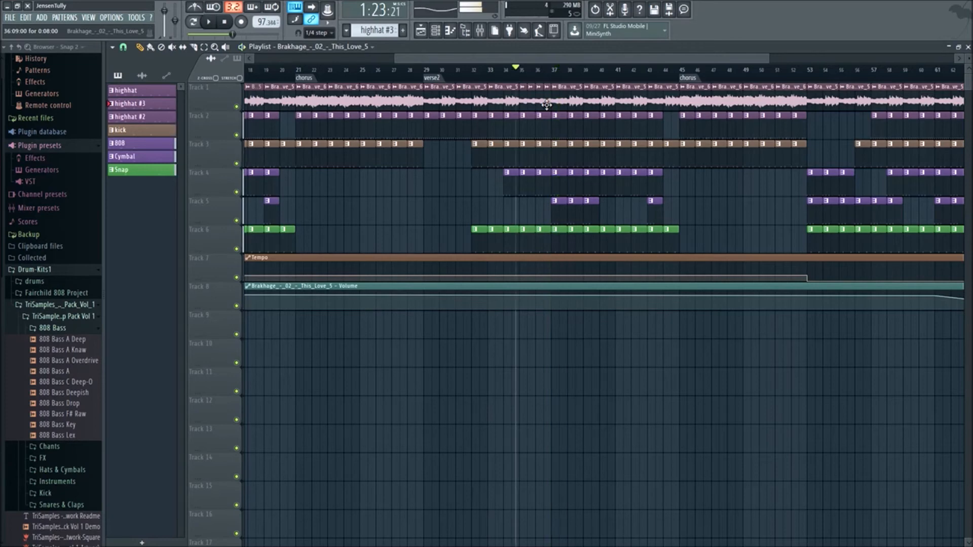
{"action": "key", "text": "space"}
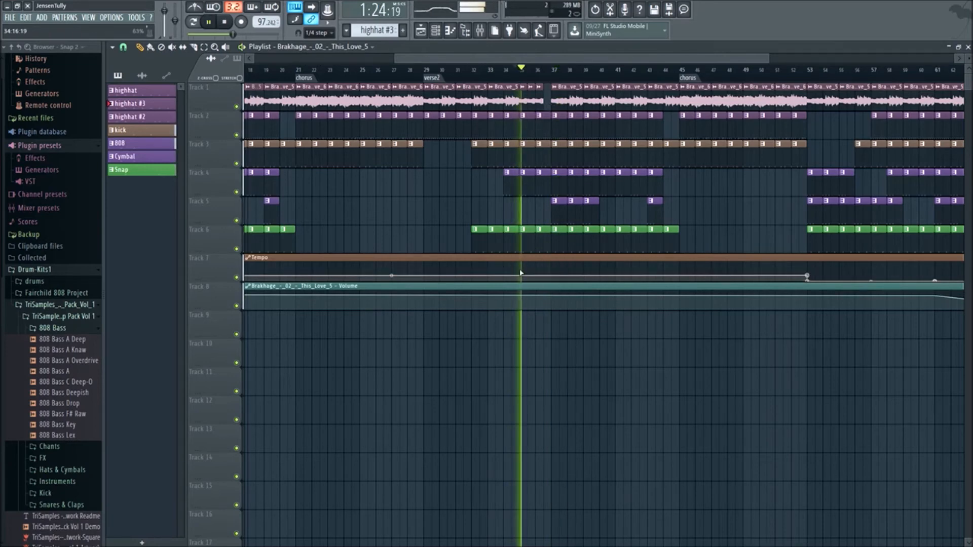
- Listen to the arrangement from just before the verse2 marker and from just before the second chorus
{"action": "scroll", "coordinate": [502, 284], "scroll_direction": "down", "scroll_amount": 3}
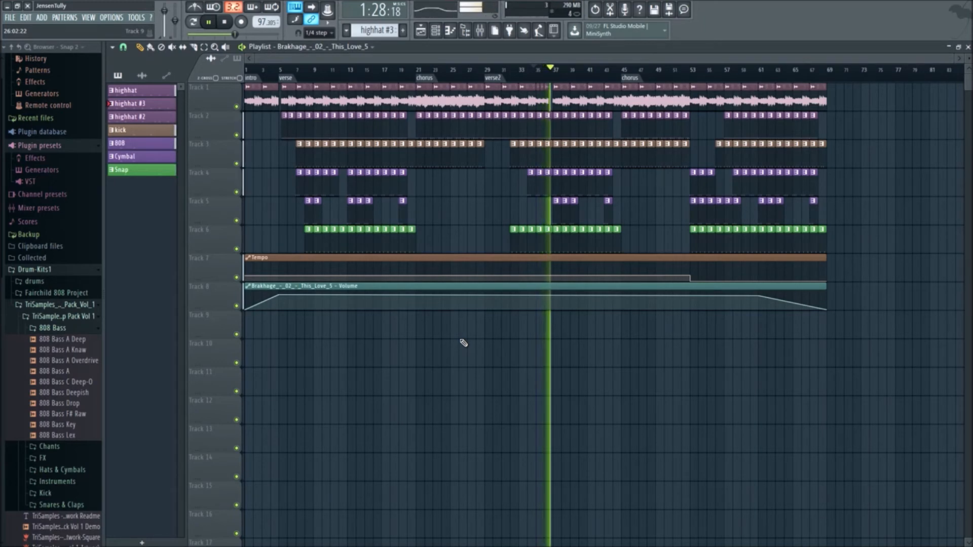
{"action": "left_click", "coordinate": [487, 72]}
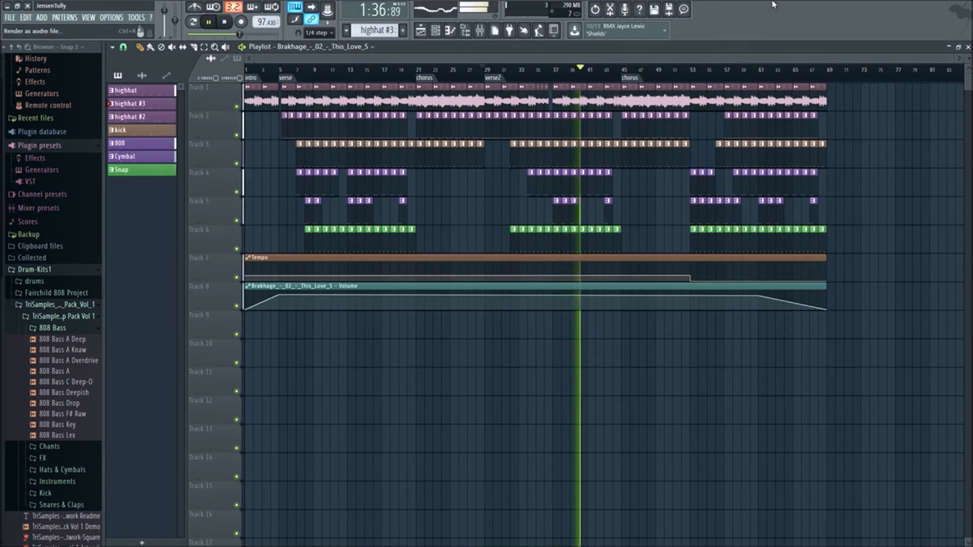
{"action": "left_click", "coordinate": [684, 69]}
{"action": "left_click", "coordinate": [616, 69]}
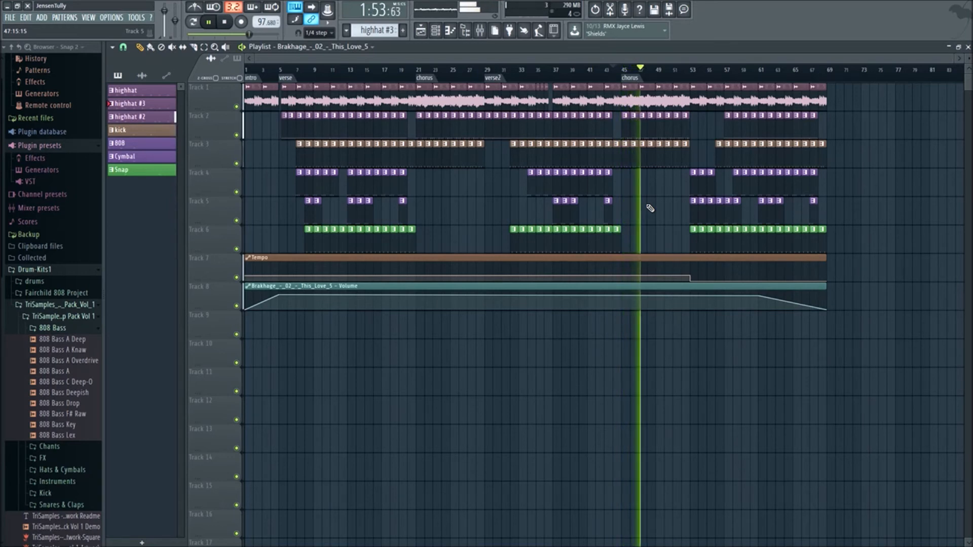
- Raise the volume of both sample tracks in the mixer
{"action": "key", "text": "F9"}
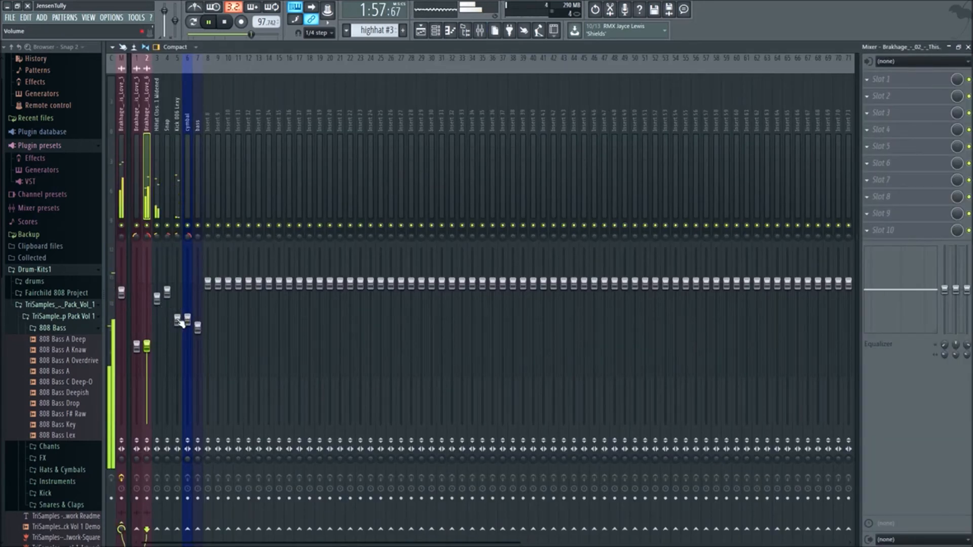
{"action": "left_click", "coordinate": [123, 169]}
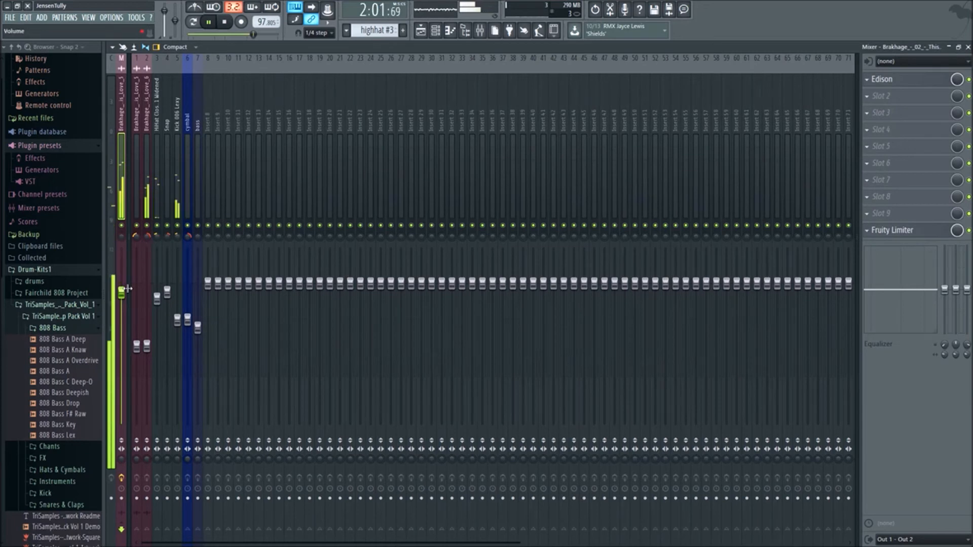
{"action": "left_click_drag", "start_coordinate": [146, 356], "coordinate": [146, 345]}
{"action": "left_click", "coordinate": [136, 346]}
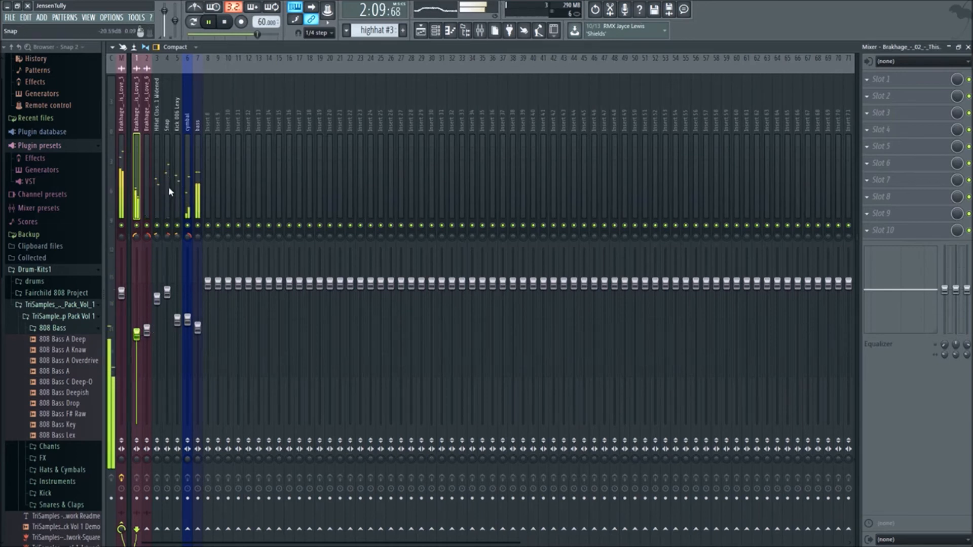
- Select the cymbal mixer track, show the audio channels in the channel rack and inspect the Cymbal channel's settings
{"action": "left_click", "coordinate": [187, 195]}
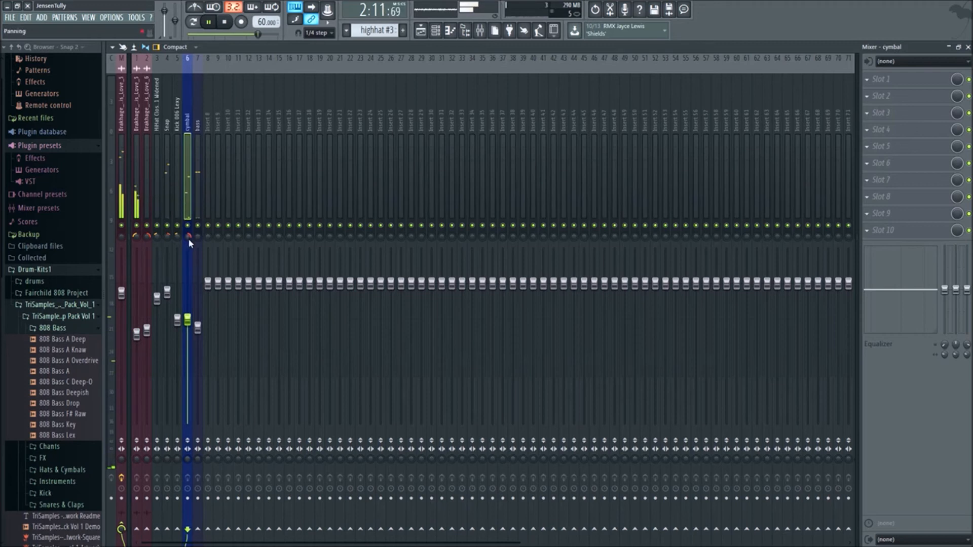
{"action": "left_click", "coordinate": [435, 31]}
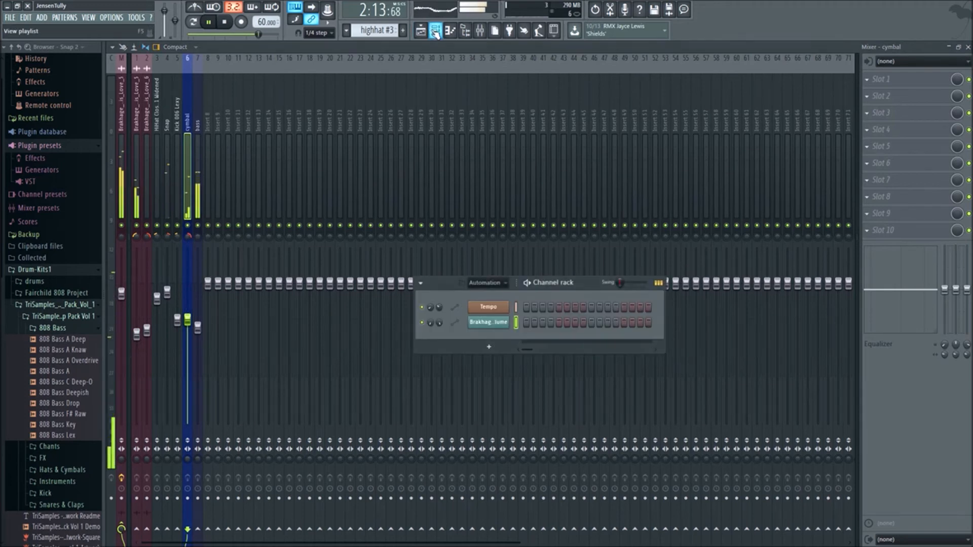
{"action": "key", "text": "F6"}
{"action": "left_click", "coordinate": [448, 25]}
{"action": "left_click", "coordinate": [486, 282]}
{"action": "left_click", "coordinate": [477, 307]}
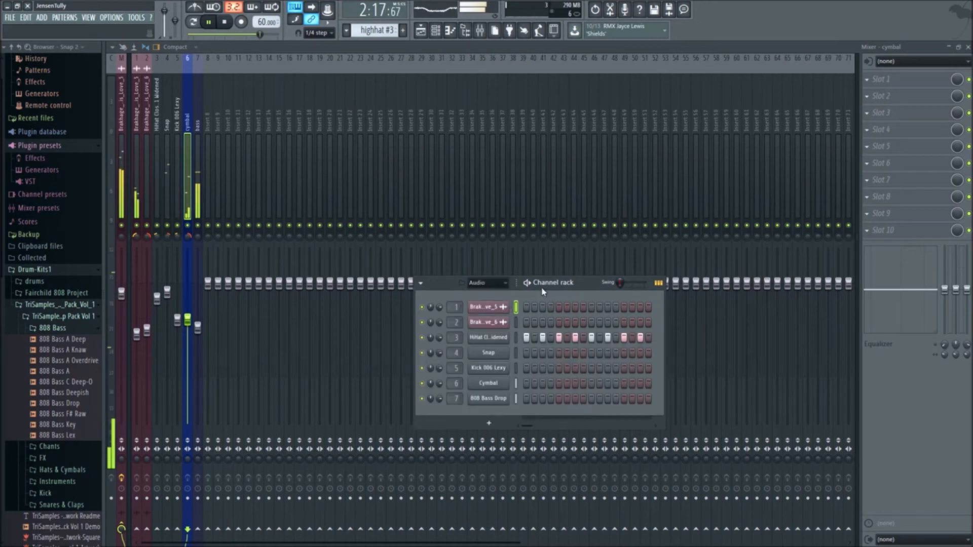
{"action": "left_click_drag", "start_coordinate": [578, 289], "coordinate": [533, 206]}
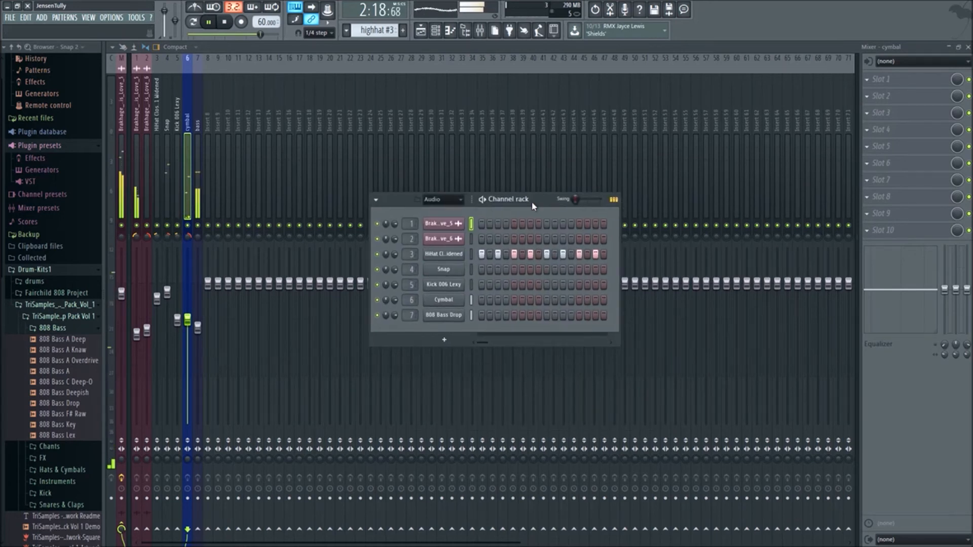
{"action": "left_click", "coordinate": [462, 300]}
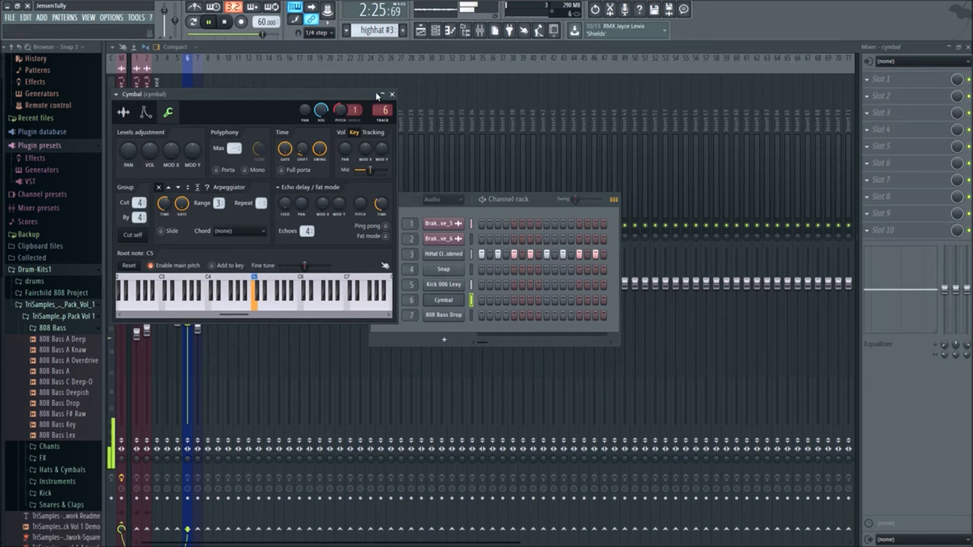
{"action": "left_click", "coordinate": [393, 94]}
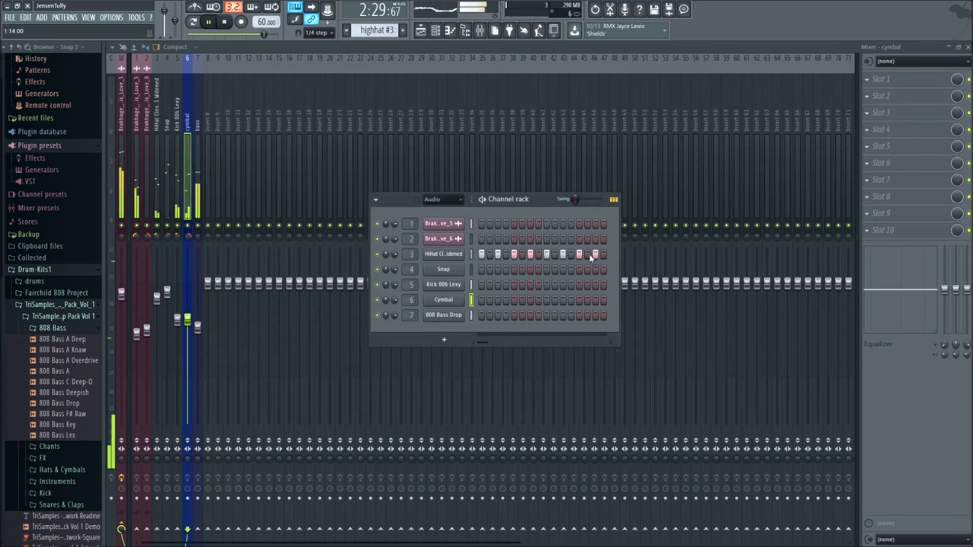
- Stop playback and make the highhat clip at bar 58 in the playlist a unique pattern
{"action": "left_click", "coordinate": [420, 32]}
{"action": "key", "text": "space"}
{"action": "scroll", "coordinate": [763, 149], "scroll_direction": "up", "scroll_amount": 3}
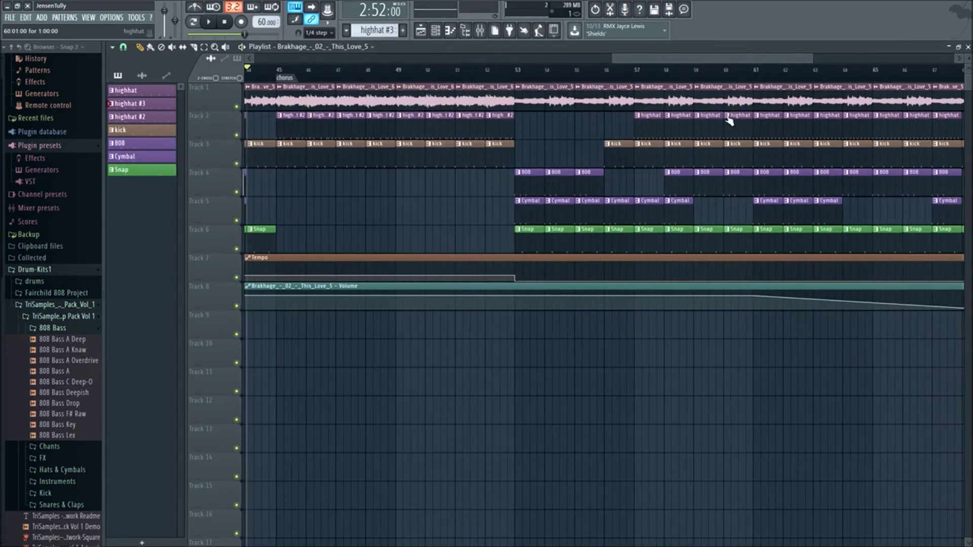
{"action": "right_click", "coordinate": [670, 119]}
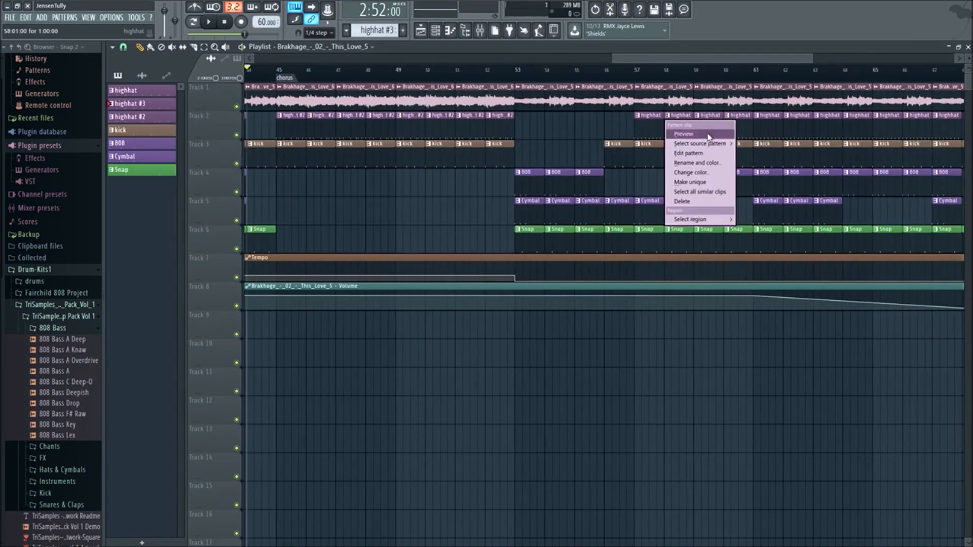
{"action": "left_click", "coordinate": [705, 183]}
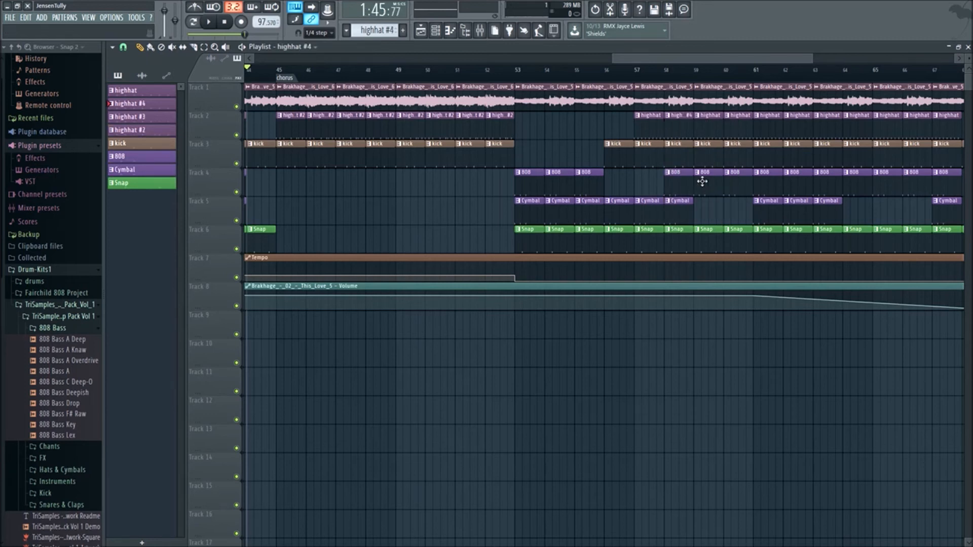
{"action": "right_click", "coordinate": [672, 121]}
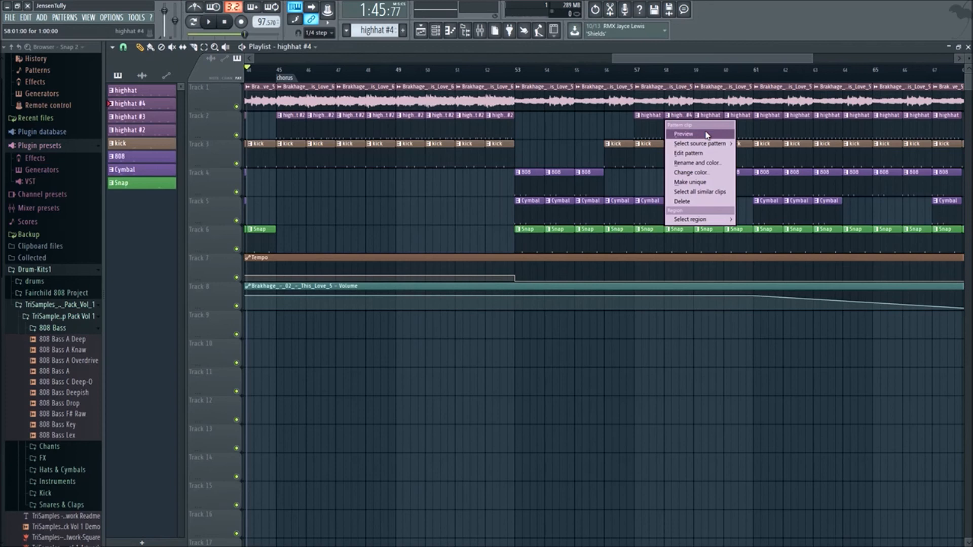
{"action": "left_click", "coordinate": [675, 115]}
{"action": "left_click", "coordinate": [667, 116]}
{"action": "left_click", "coordinate": [667, 117]}
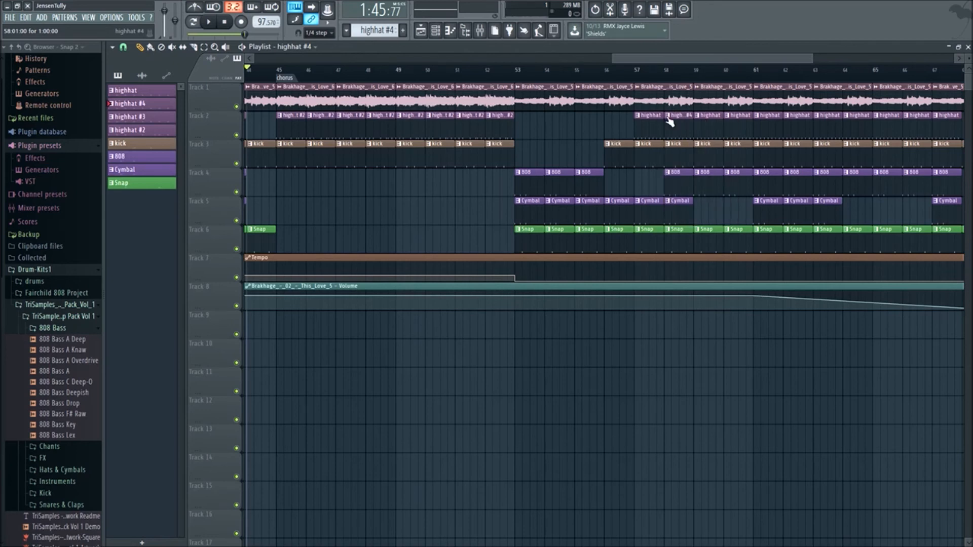
- Open the unique hi-hat pattern in the piano roll and show the HiHat Closed 001 Widened channel's notes
{"action": "left_click", "coordinate": [463, 32]}
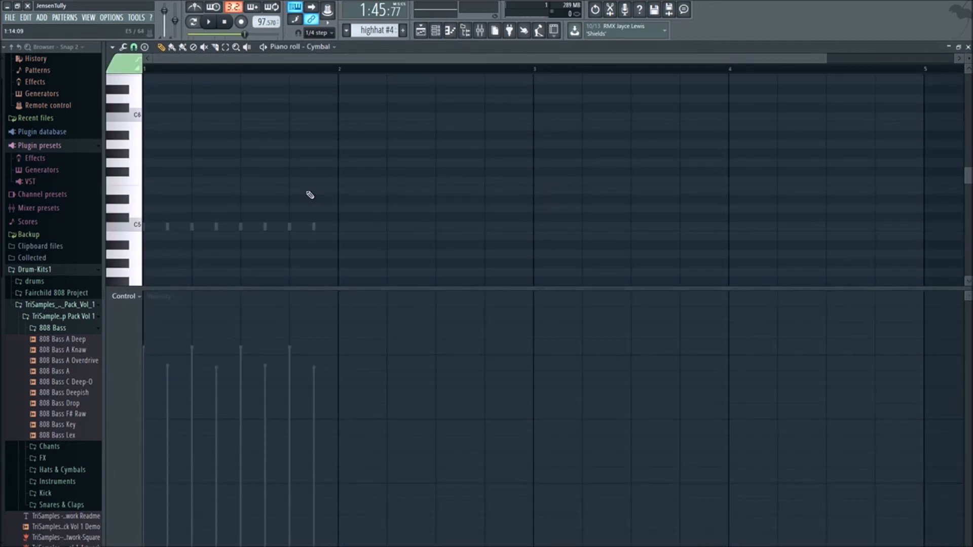
{"action": "scroll", "coordinate": [290, 206], "scroll_direction": "down", "scroll_amount": 1}
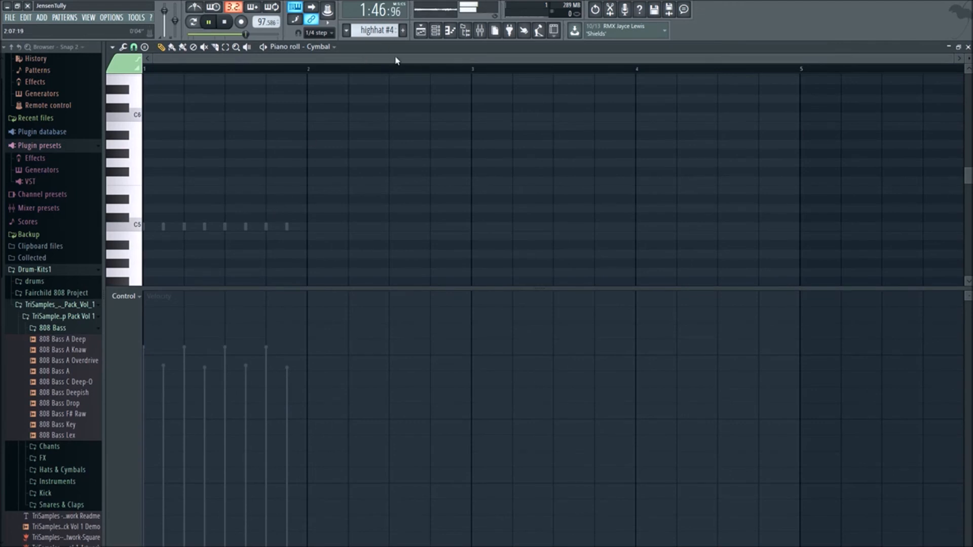
{"action": "left_click", "coordinate": [319, 46]}
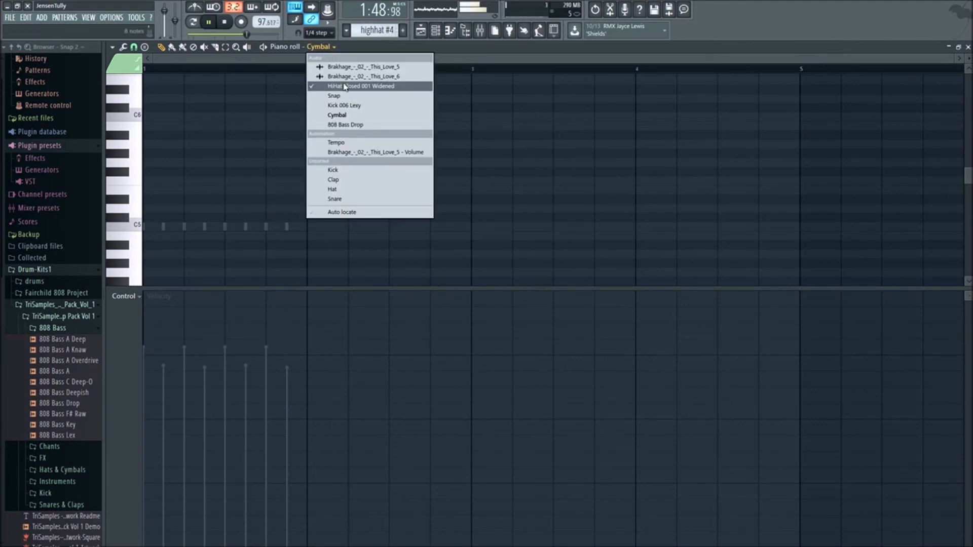
{"action": "left_click", "coordinate": [380, 86]}
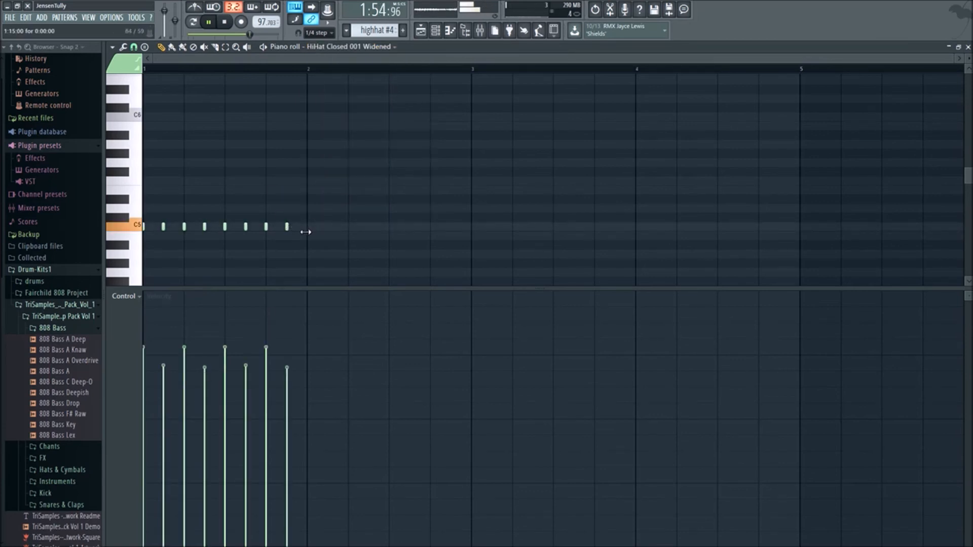
- Extend the last C5 hi-hat note to the end of bar 1 with 1/2 step snap, and chop it into four short notes
{"action": "mouse_move", "coordinate": [309, 234]}
{"action": "left_mouse_down"}
{"action": "mouse_move", "coordinate": [325, 230]}
{"action": "mouse_move", "coordinate": [315, 229]}
{"action": "left_mouse_up"}
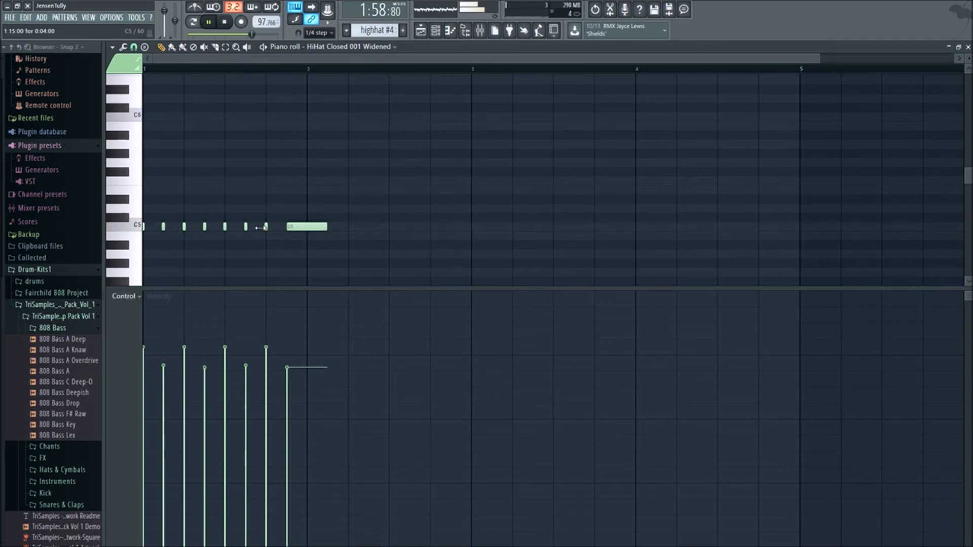
{"action": "left_click", "coordinate": [133, 47]}
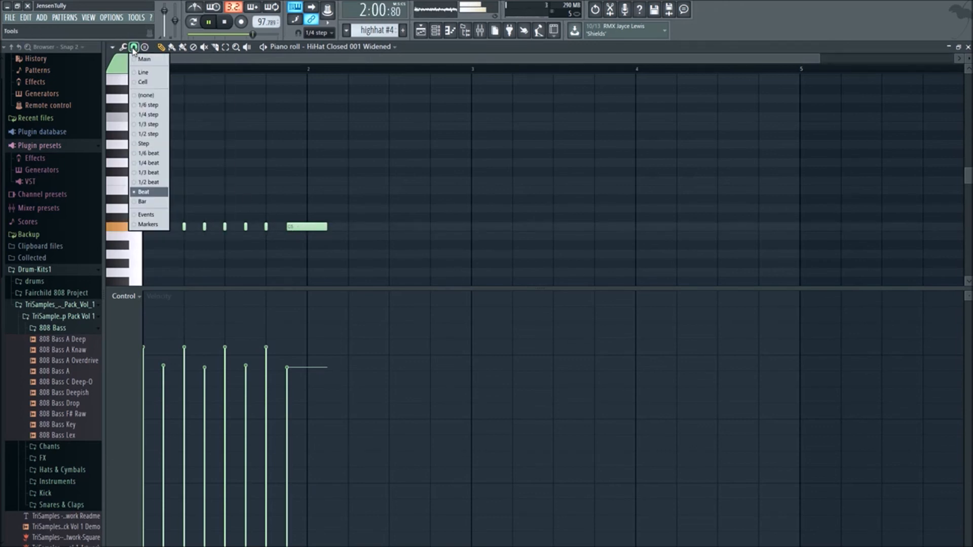
{"action": "left_click", "coordinate": [151, 135]}
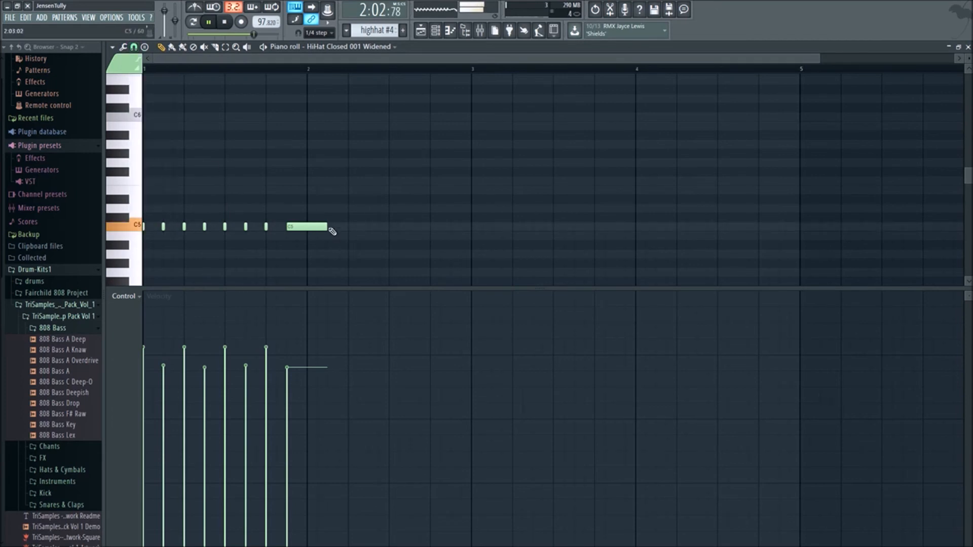
{"action": "left_click", "coordinate": [299, 227]}
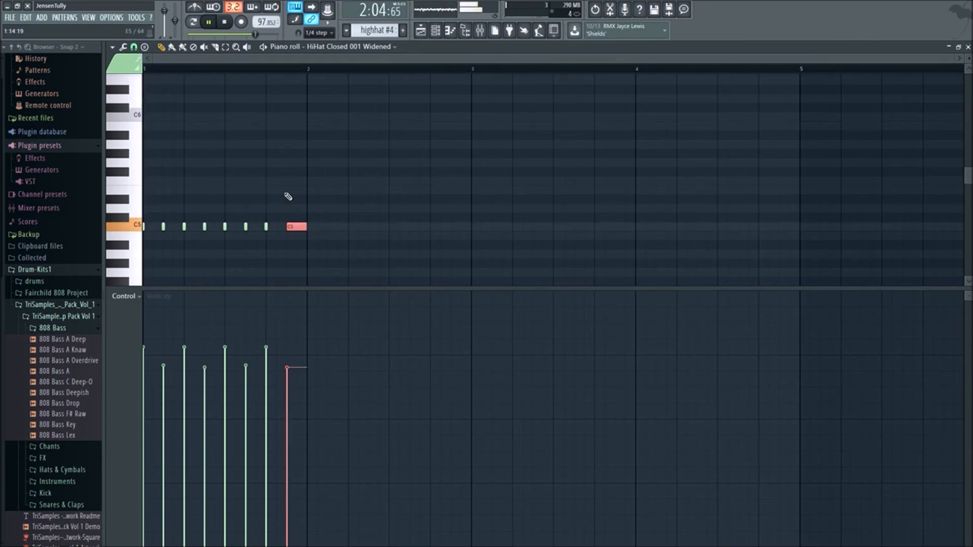
{"action": "key", "text": "ctrl+u"}
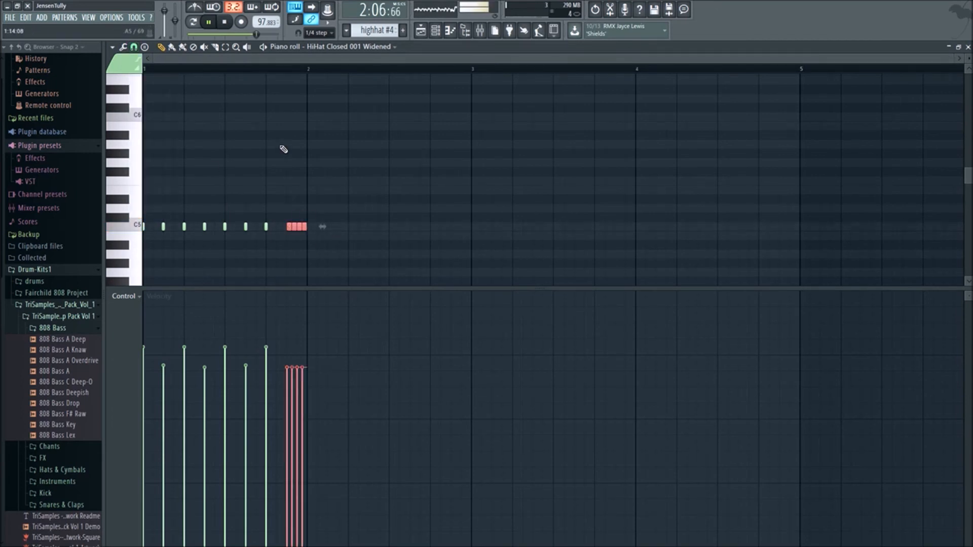
- Play the playlist from around bar 58 to check the hi-hat roll, and review the whole arrangement through its fade-out
{"action": "left_click", "coordinate": [425, 39]}
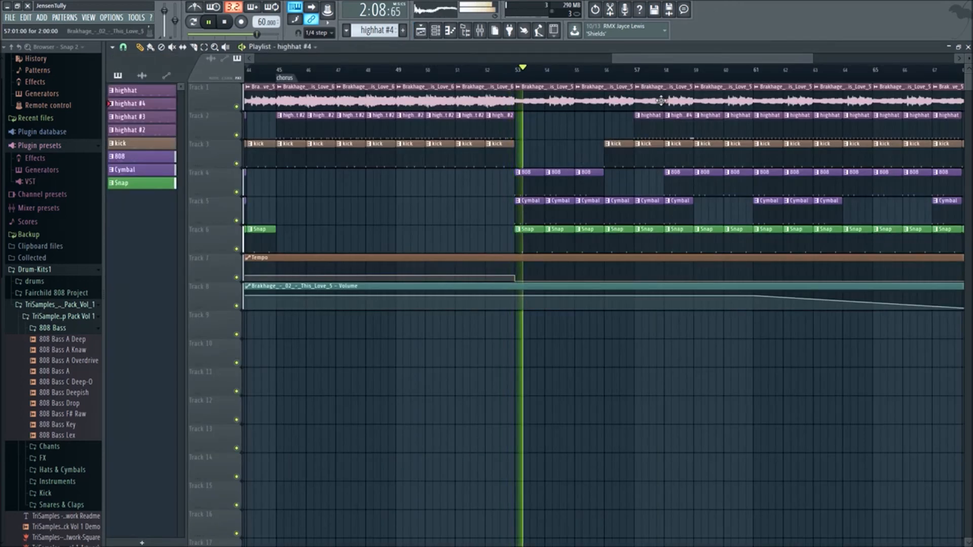
{"action": "left_click", "coordinate": [649, 72]}
{"action": "left_click", "coordinate": [670, 72]}
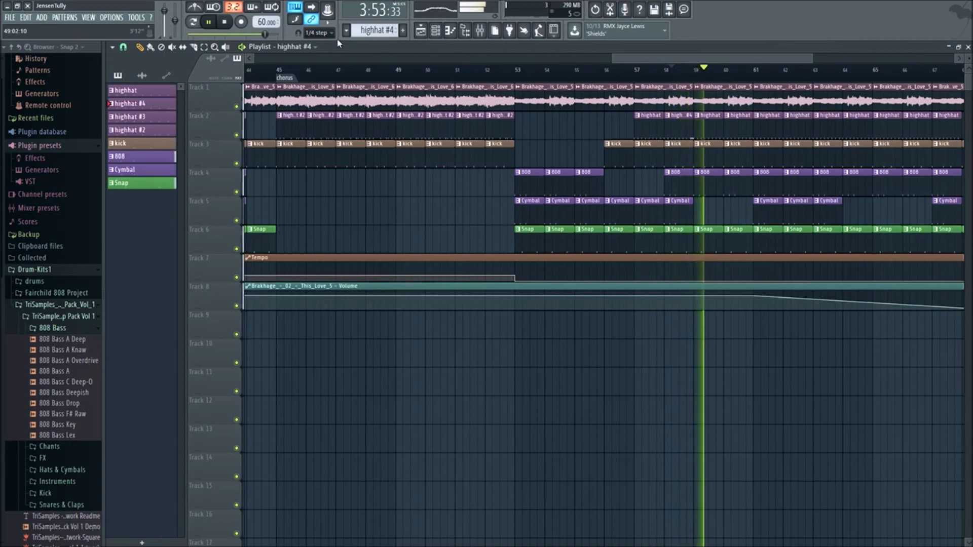
{"action": "scroll", "coordinate": [558, 60], "scroll_direction": "left", "scroll_amount": 4}
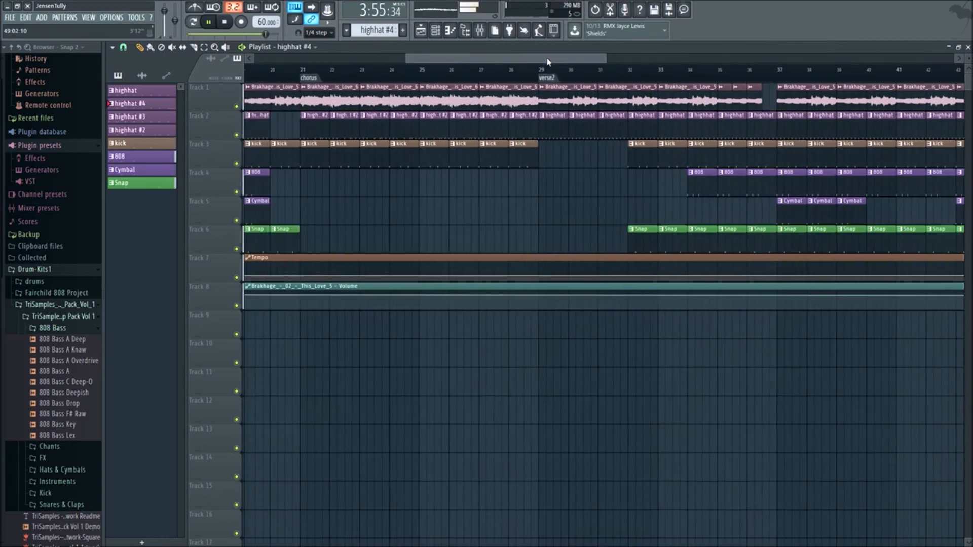
{"action": "scroll", "coordinate": [679, 128], "scroll_direction": "down", "scroll_amount": 5}
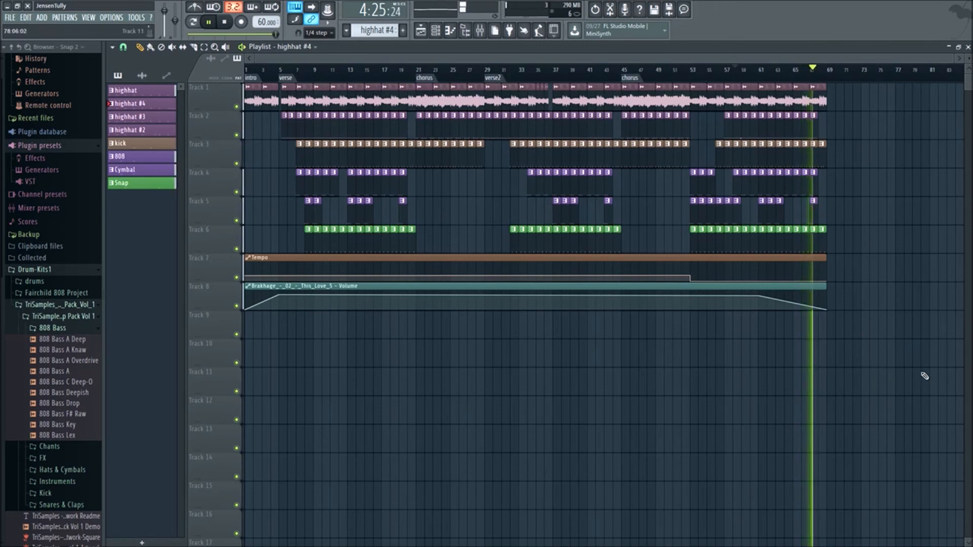
{"action": "left_click_drag", "start_coordinate": [935, 395], "coordinate": [244, 87]}
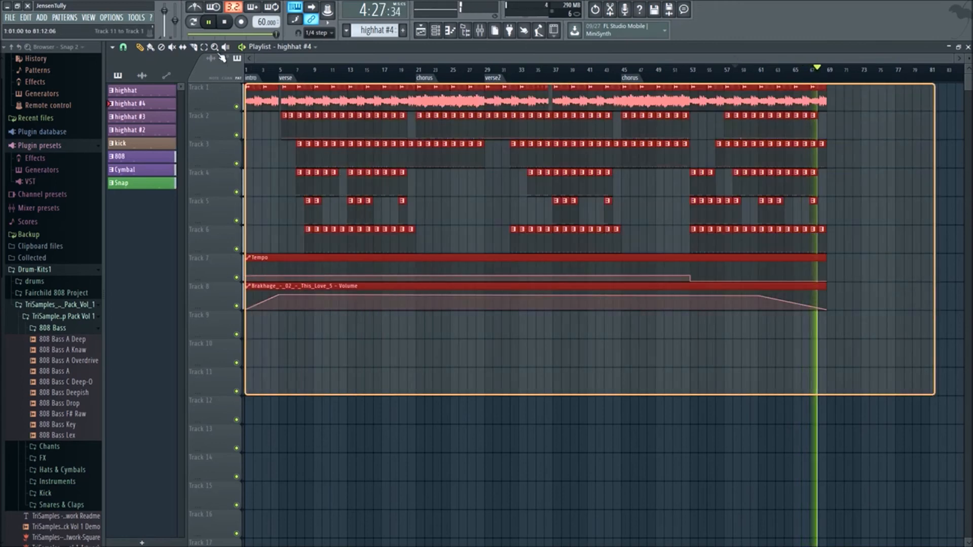
{"action": "left_click", "coordinate": [641, 413], "text": "ctrl"}
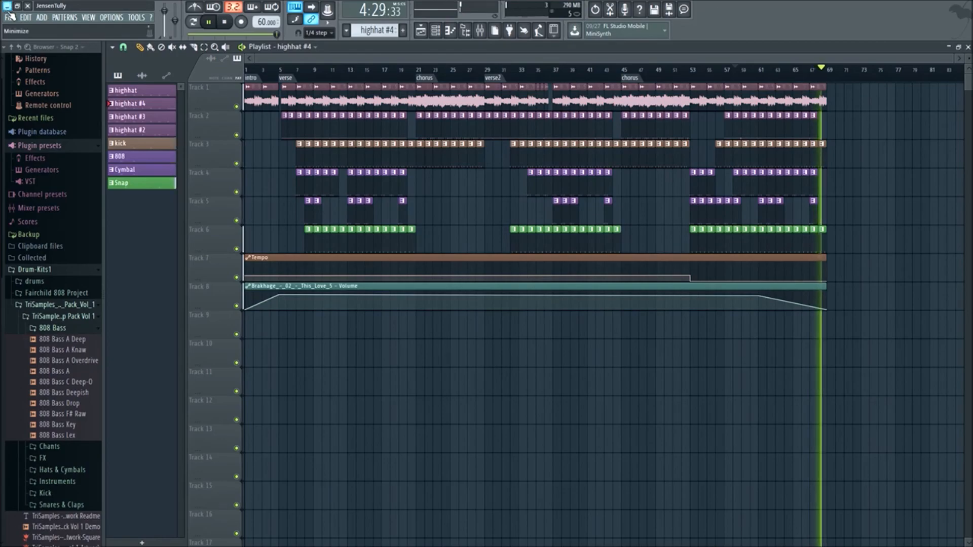